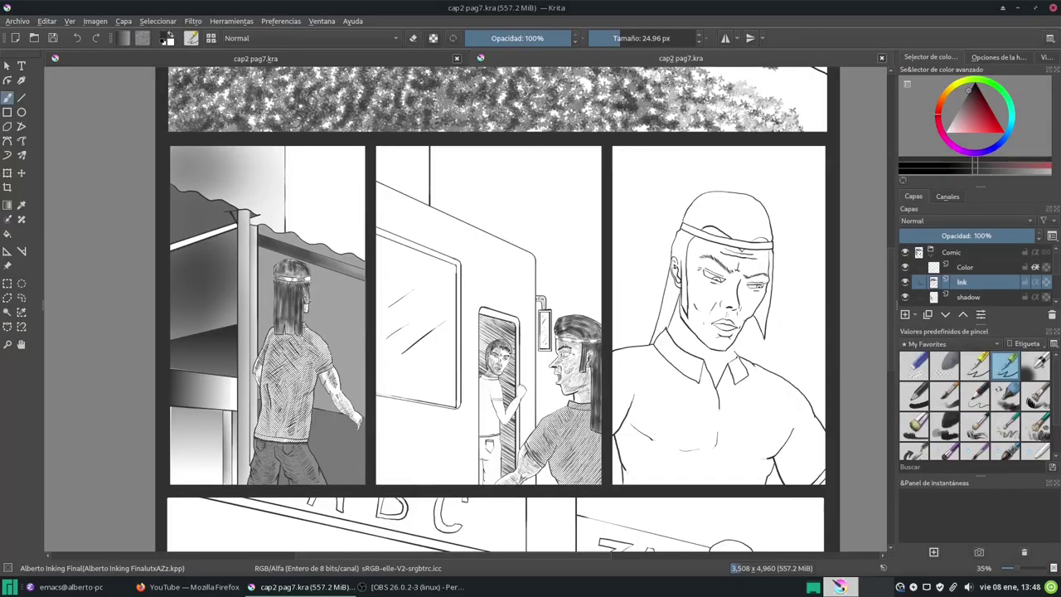
# Move the view from the full page in toward the middle panel with the boy at the doorway.
pyautogui.moveTo(448, 365); pyautogui.dragTo(466, 361)
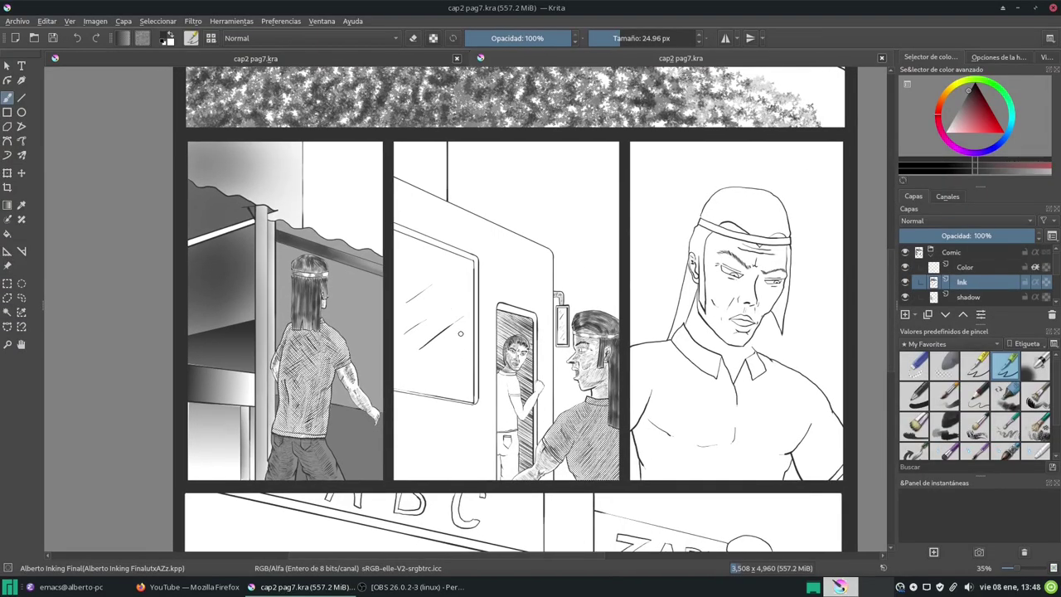
pyautogui.moveTo(460, 333); pyautogui.dragTo(483, 299)
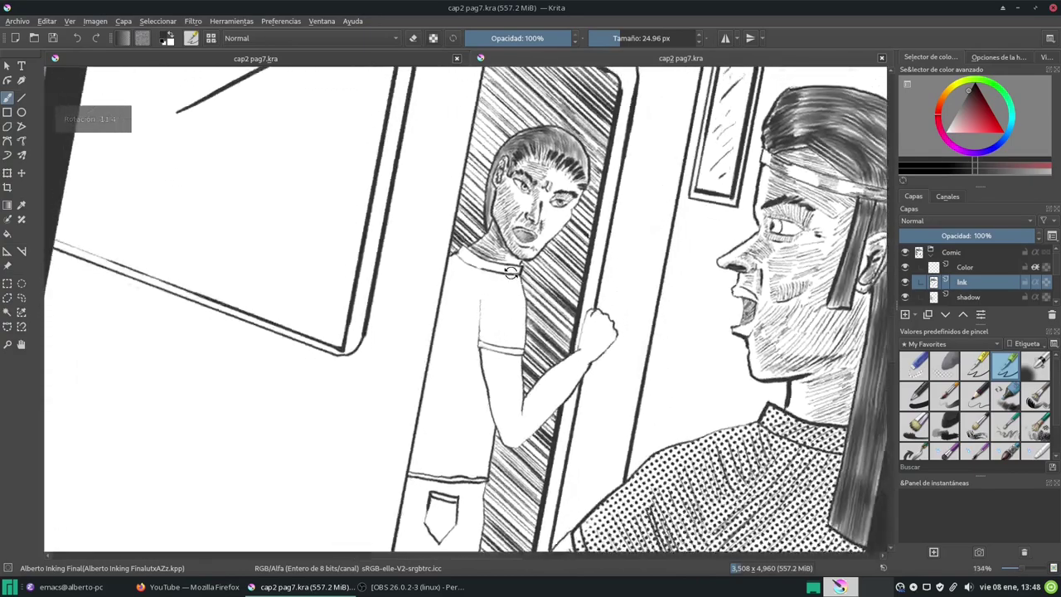
# Hatch shadow on the boy's shirt shoulder, then rotate the canvas to line up the arm.
pyautogui.moveTo(486, 298)
pyautogui.mouseDown()
pyautogui.moveTo(490, 267)
pyautogui.moveTo(507, 249)
pyautogui.mouseUp()
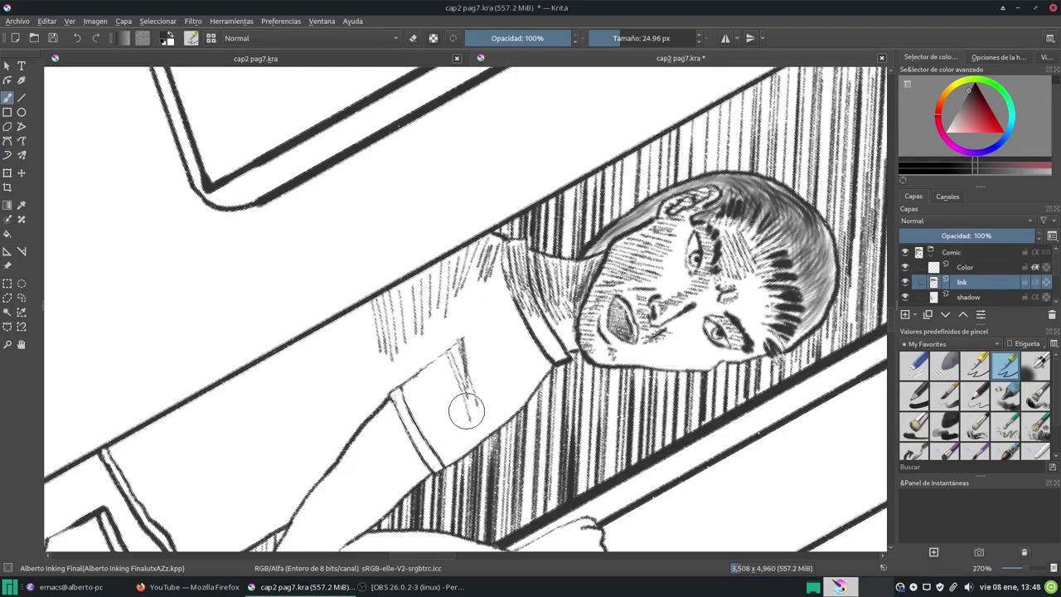
pyautogui.moveTo(452, 373); pyautogui.dragTo(414, 448)
pyautogui.moveTo(477, 352)
pyautogui.mouseDown()
pyautogui.moveTo(460, 410)
pyautogui.moveTo(503, 315)
pyautogui.mouseUp()
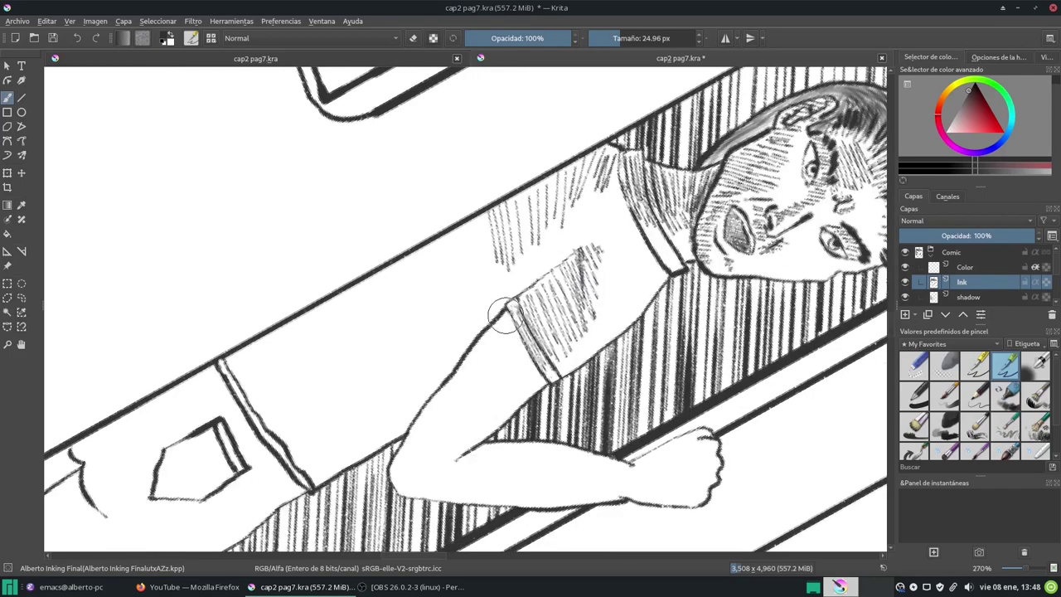
pyautogui.moveTo(409, 485); pyautogui.dragTo(484, 213)
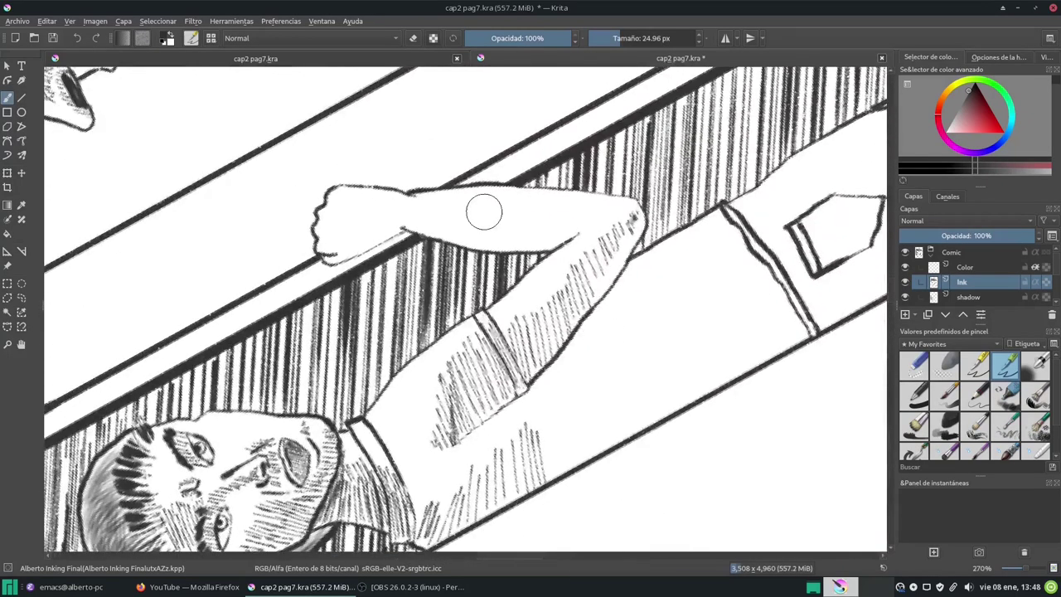
pyautogui.moveTo(579, 232); pyautogui.dragTo(579, 292)
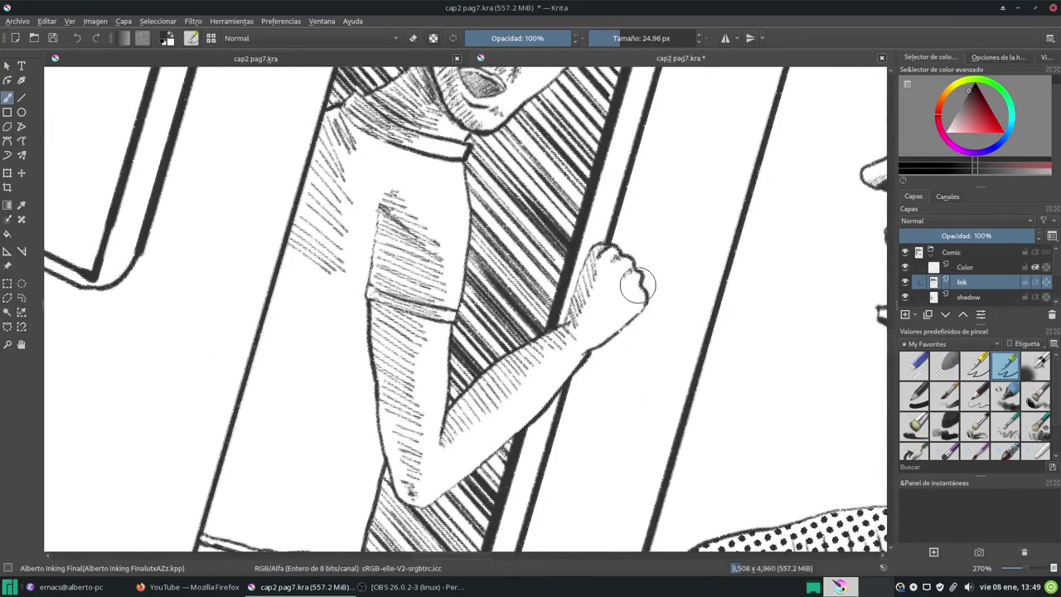
pyautogui.moveTo(448, 273); pyautogui.dragTo(478, 207)
pyautogui.moveTo(257, 287)
pyautogui.mouseDown()
pyautogui.moveTo(289, 266)
pyautogui.moveTo(580, 207)
pyautogui.mouseUp()
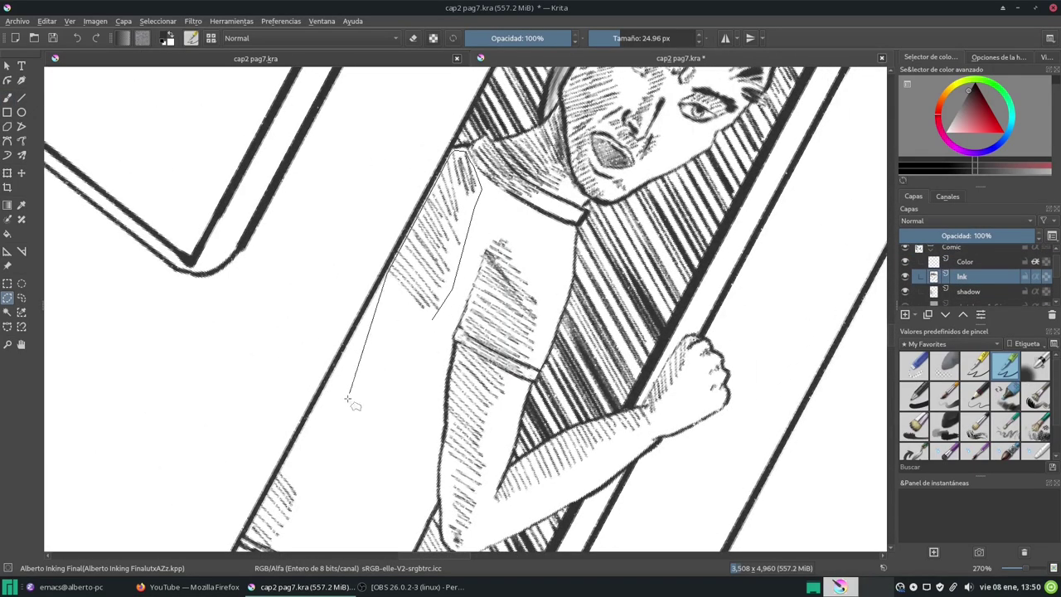
# Lasso-select the shirt's shaded edge, the lower sleeve, the wrist and the finger gaps.
pyautogui.moveTo(349, 400)
pyautogui.mouseDown()
pyautogui.moveTo(527, 275)
pyautogui.moveTo(551, 194)
pyautogui.moveTo(527, 87)
pyautogui.mouseUp()
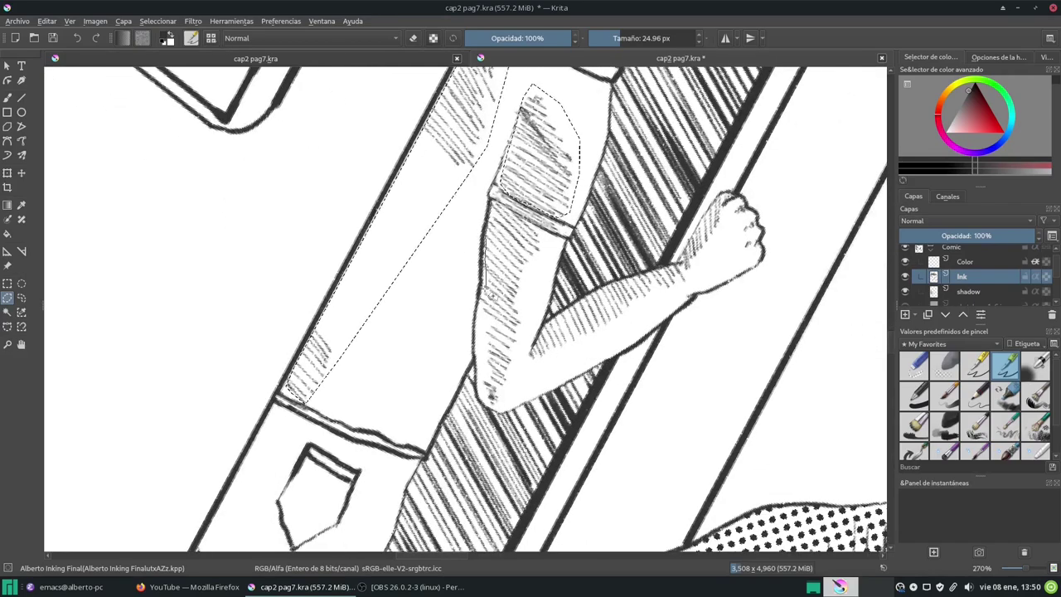
pyautogui.moveTo(492, 296); pyautogui.dragTo(494, 300)
pyautogui.moveTo(547, 337); pyautogui.dragTo(495, 320)
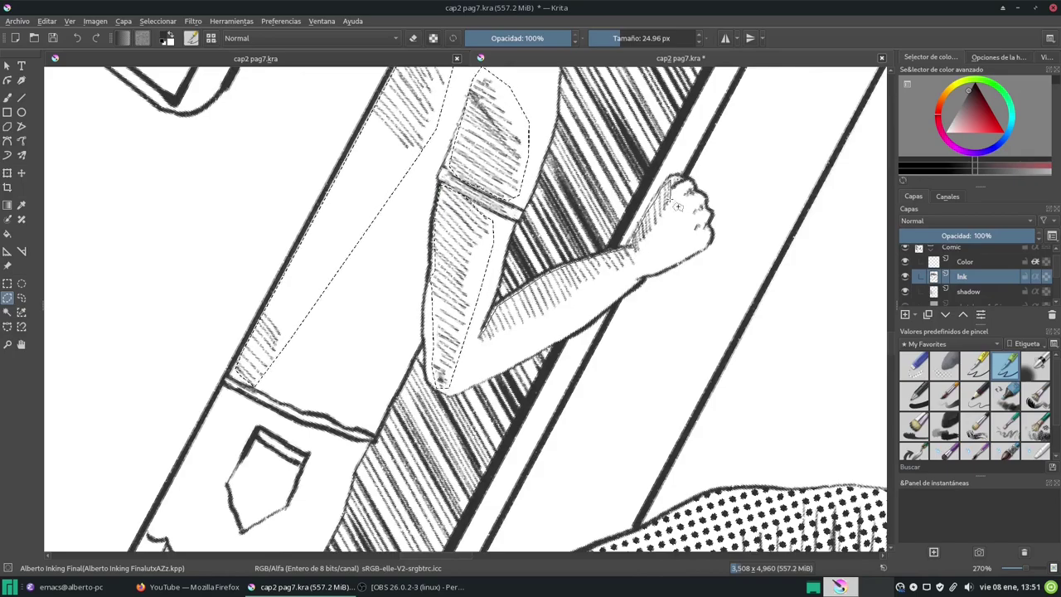
pyautogui.moveTo(678, 205)
pyautogui.mouseDown()
pyautogui.moveTo(634, 248)
pyautogui.moveTo(655, 331)
pyautogui.mouseUp()
pyautogui.scroll(5, 655, 249)
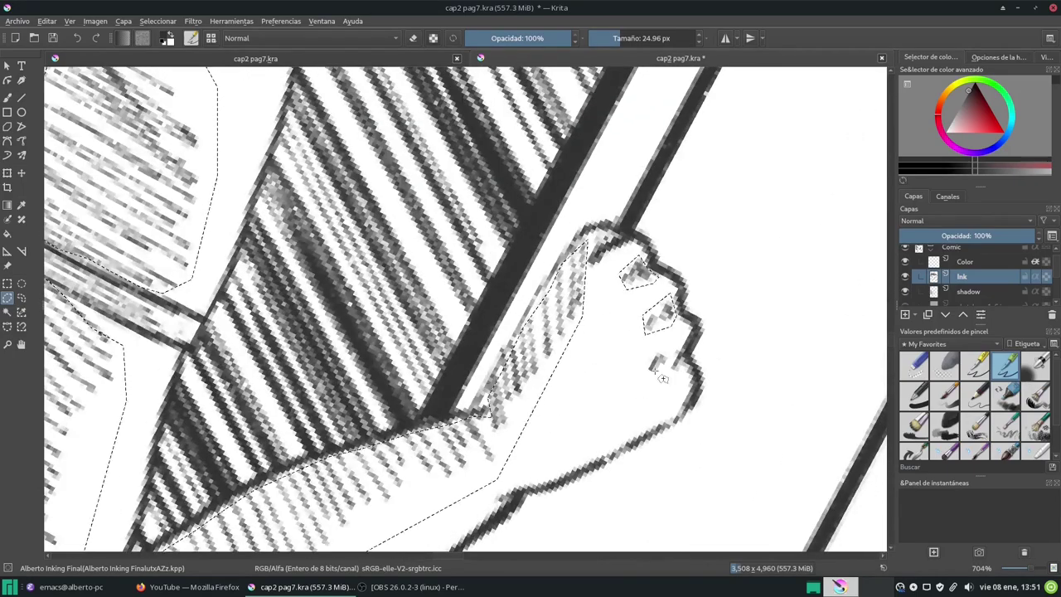
pyautogui.scroll(-2, 663, 378)
pyautogui.scroll(-3, 662, 378)
# Add a new paint layer, then undo it and clear the lasso selection.
pyautogui.press('Insert')
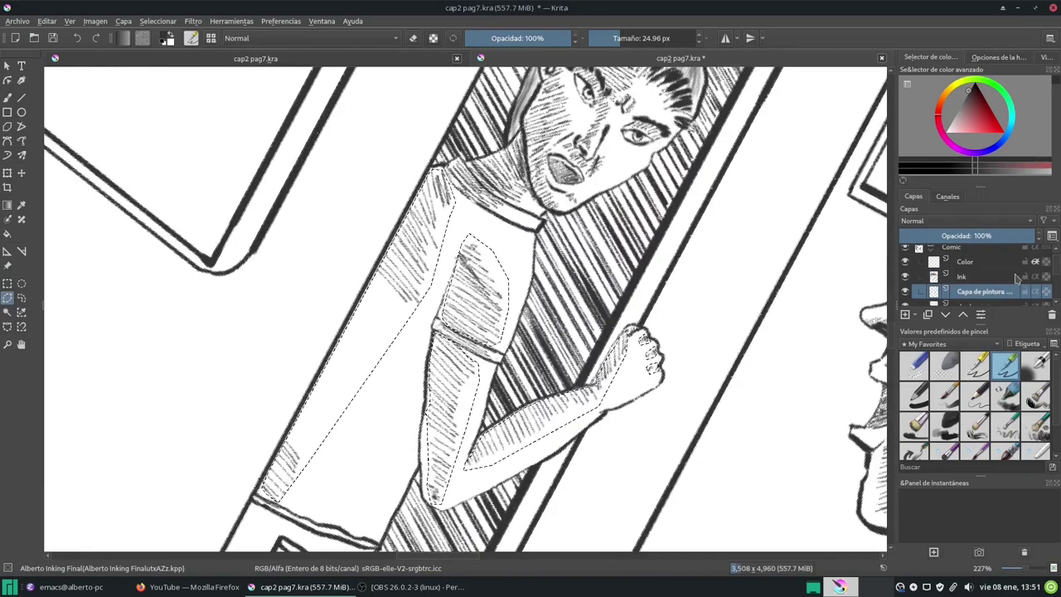
pyautogui.hotkey('ctrl', 'z')
pyautogui.hotkey('ctrl', 'shift', 'a')
# Switch to the shadow layer and hatch the top of the boy's shirt.
pyautogui.press('6')
pyautogui.press('6')
pyautogui.press('6')
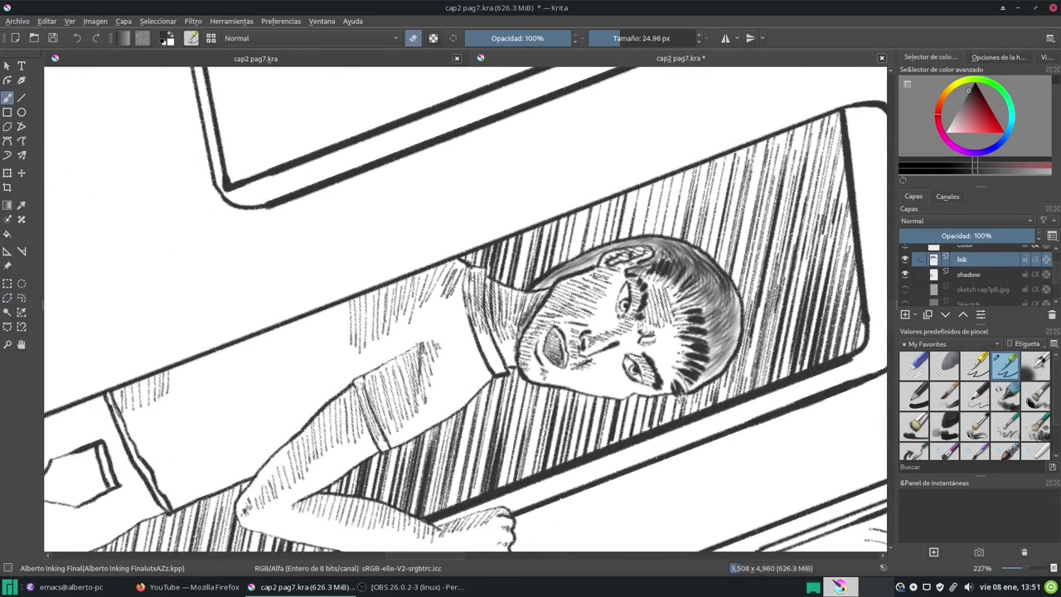
pyautogui.press('pagedown')
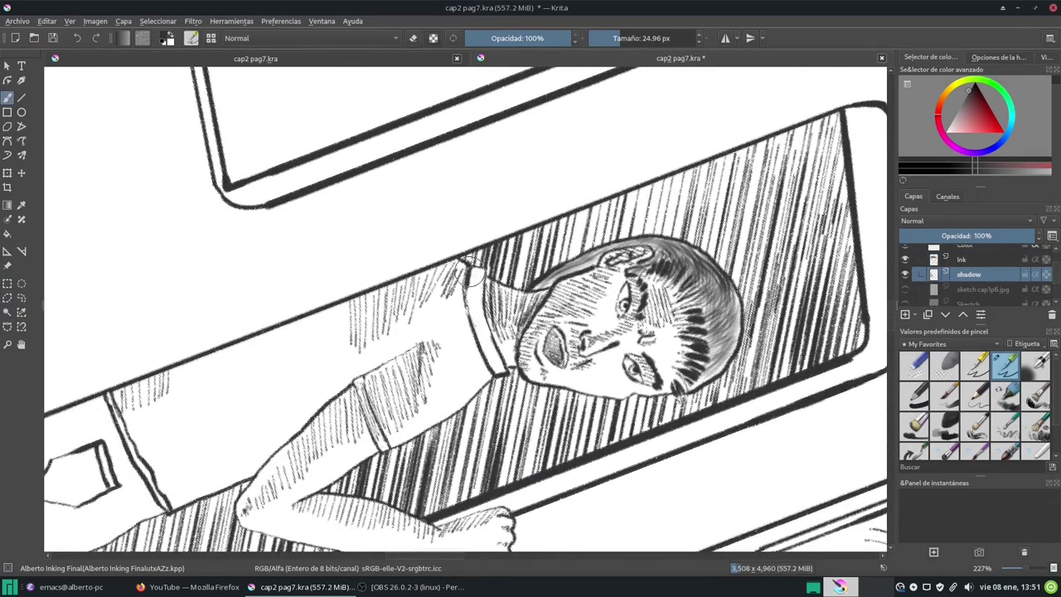
pyautogui.hscroll(-5, 477, 277)
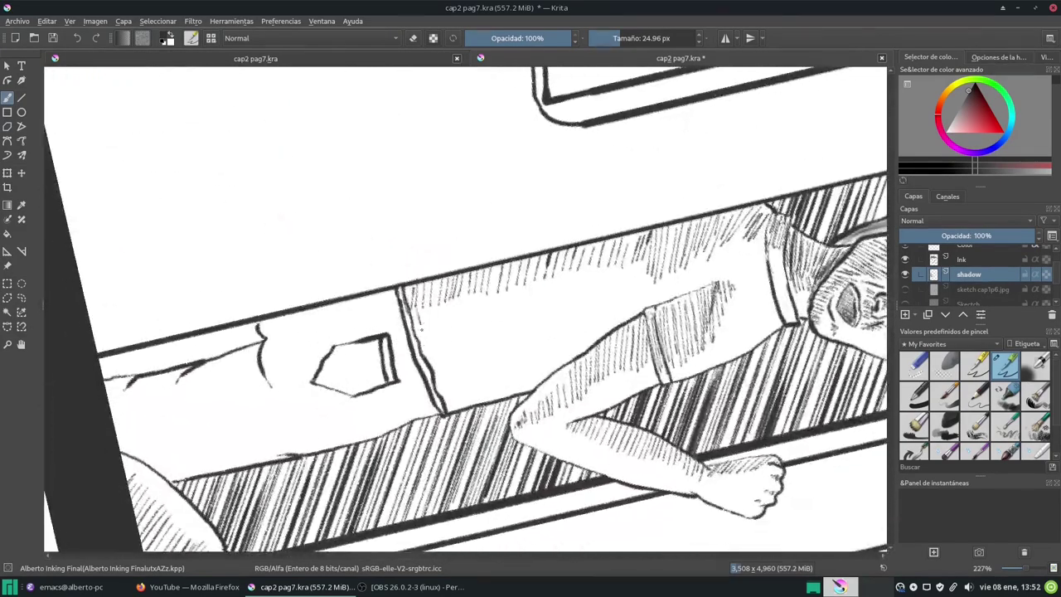
pyautogui.moveTo(431, 331)
pyautogui.mouseDown()
pyautogui.moveTo(519, 282)
pyautogui.moveTo(622, 259)
pyautogui.mouseUp()
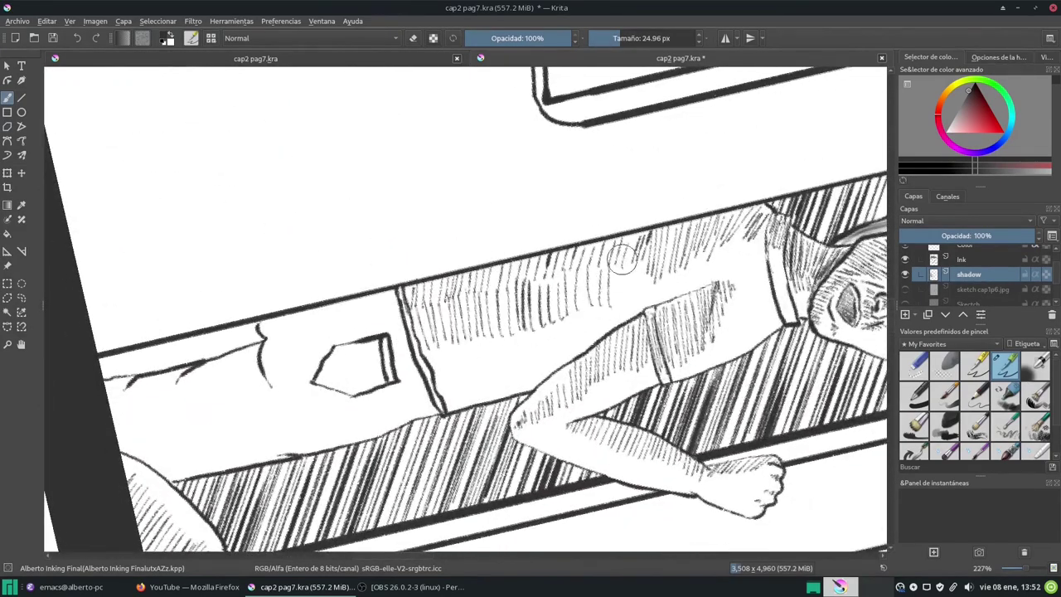
# Reset the view onto the lower shirt and pocket, and save the page.
pyautogui.moveTo(594, 342); pyautogui.dragTo(670, 294)
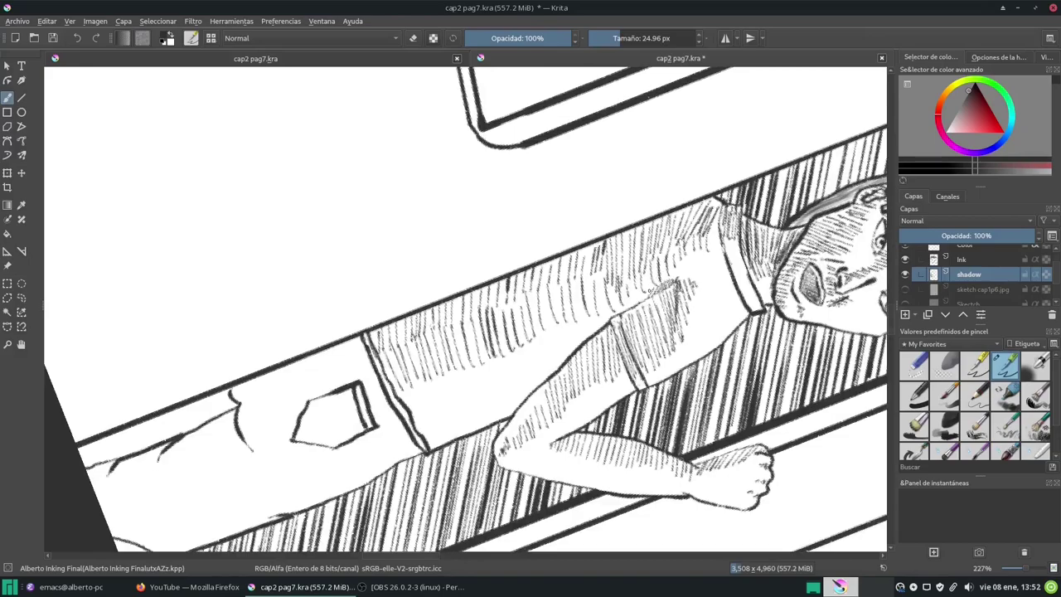
pyautogui.press('5')
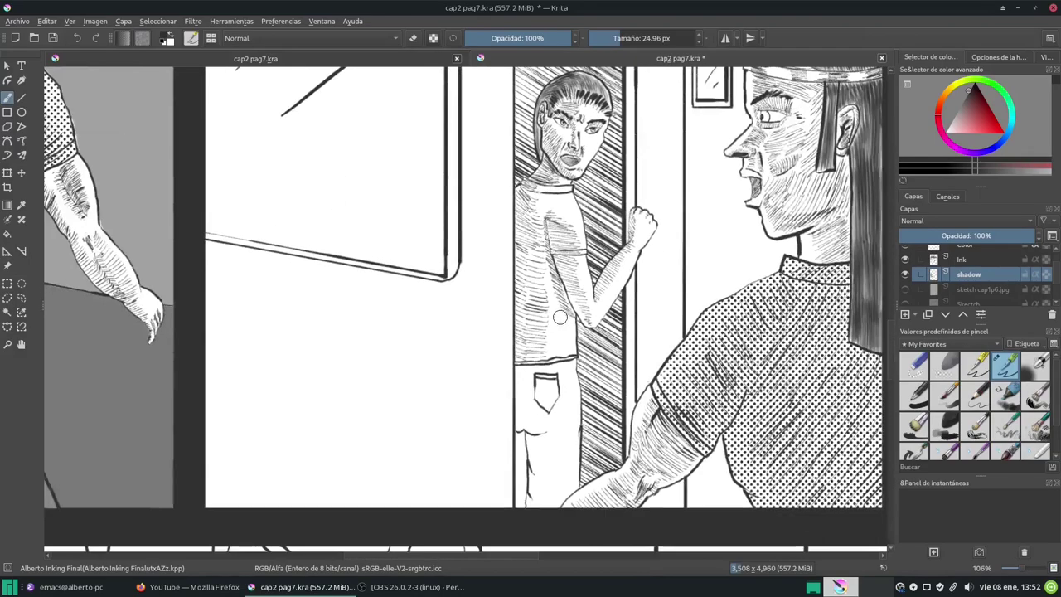
pyautogui.moveTo(572, 313); pyautogui.dragTo(587, 181)
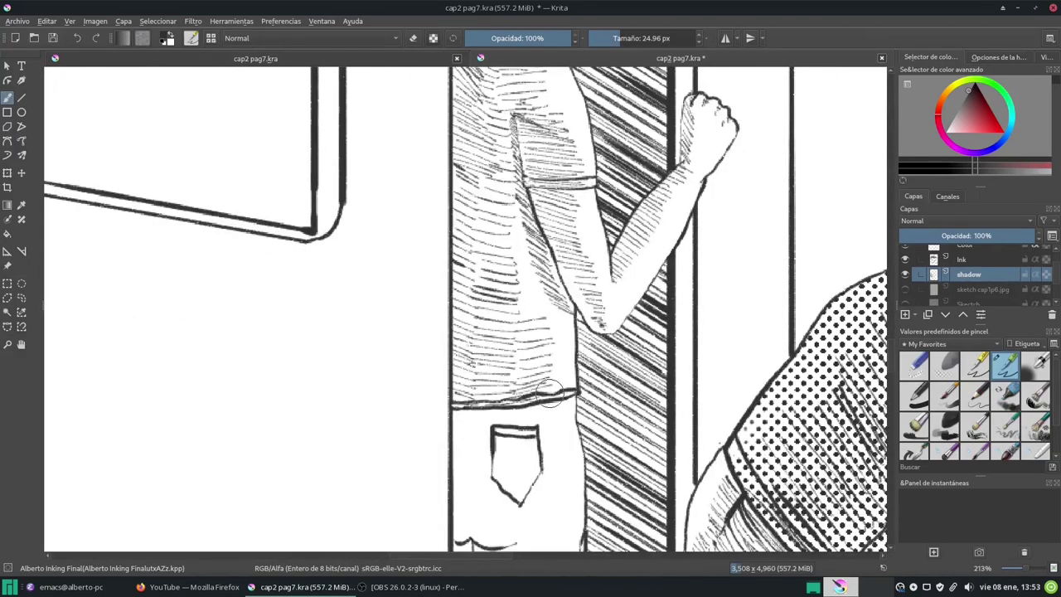
pyautogui.scroll(-3, 510, 233)
pyautogui.hotkey('ctrl', 's')
pyautogui.scroll(5, 383, 216)
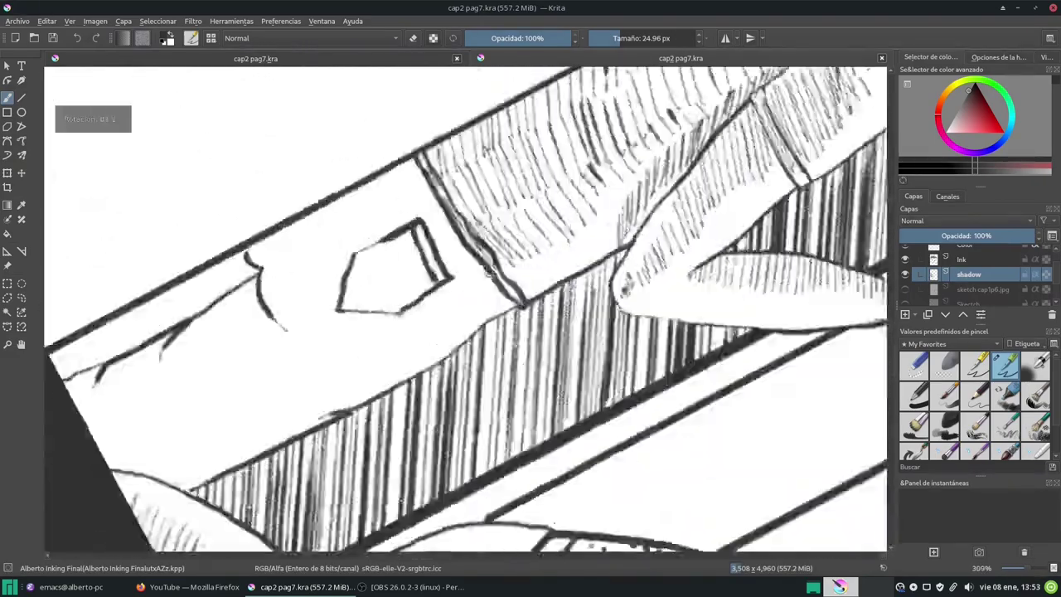
# Hatch the pants beside the pocket and along their edge and side.
pyautogui.moveTo(383, 216); pyautogui.dragTo(424, 258)
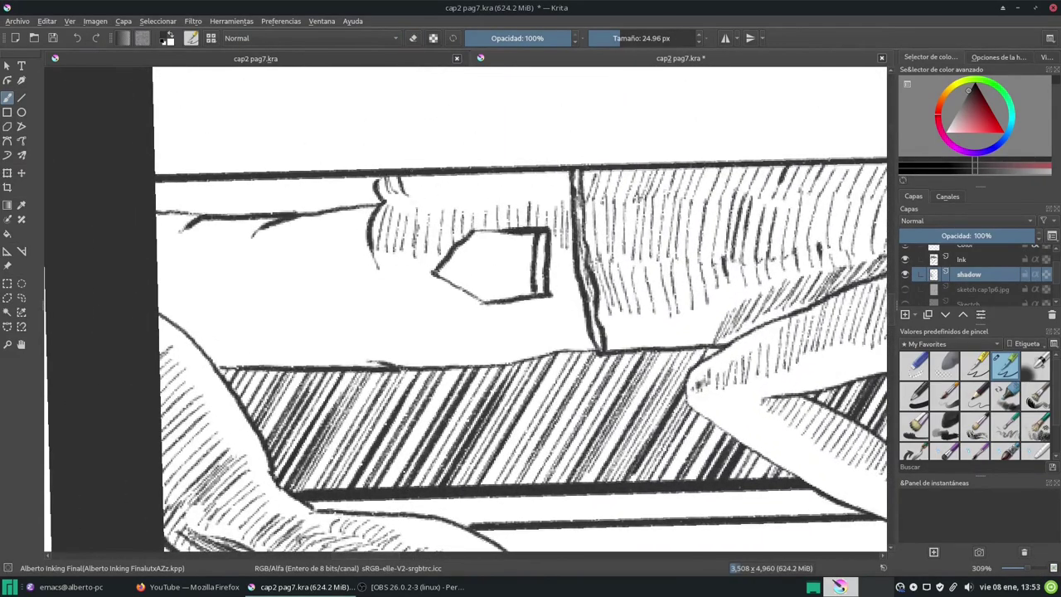
pyautogui.moveTo(390, 206); pyautogui.dragTo(408, 235)
pyautogui.moveTo(386, 192); pyautogui.dragTo(497, 199)
pyautogui.press('5')
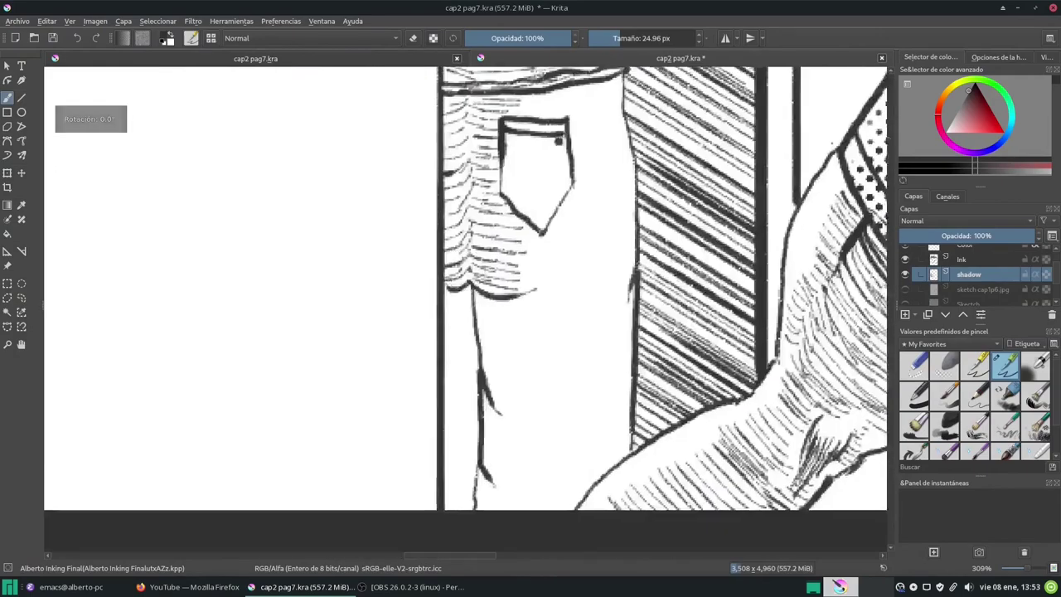
pyautogui.moveTo(585, 215); pyautogui.dragTo(603, 235)
pyautogui.moveTo(589, 323); pyautogui.dragTo(624, 398)
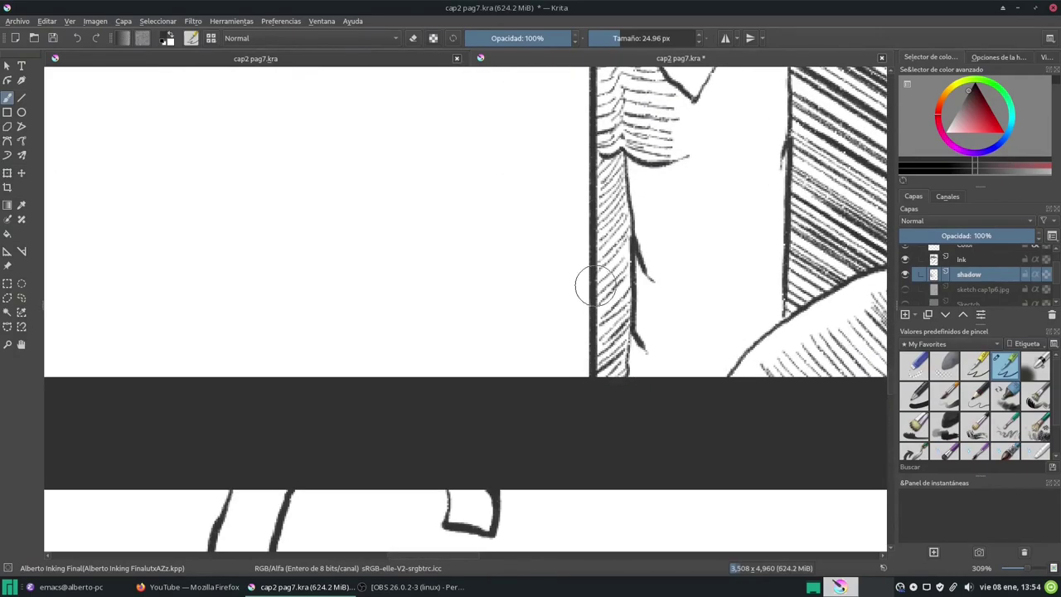
pyautogui.moveTo(497, 311); pyautogui.dragTo(505, 348)
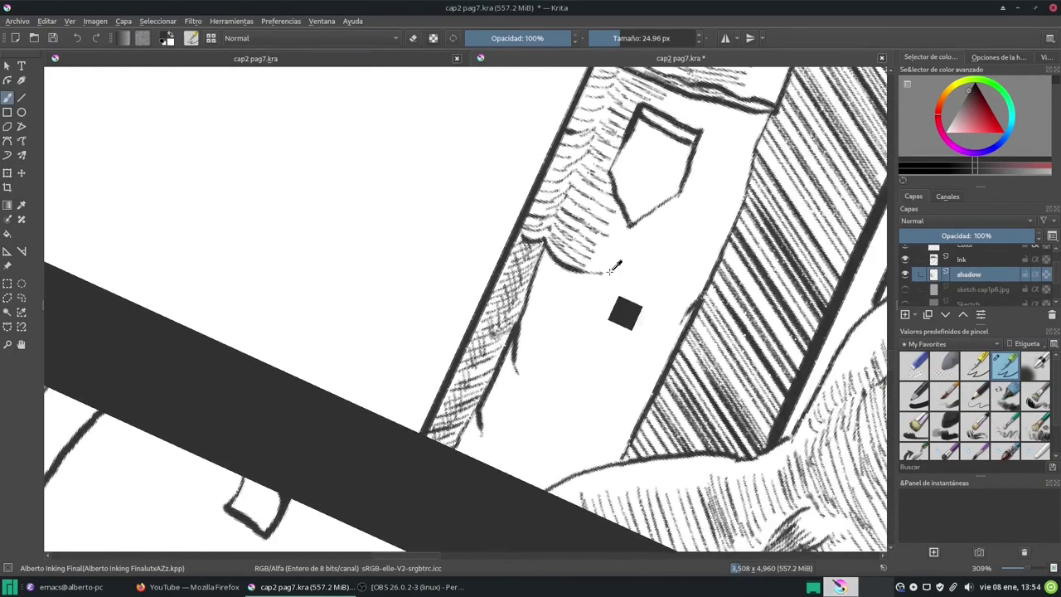
# Hatch below the pocket, add vertical hatching across the pants, and save the page.
pyautogui.press('5')
pyautogui.moveTo(547, 302); pyautogui.dragTo(580, 361)
pyautogui.press('5')
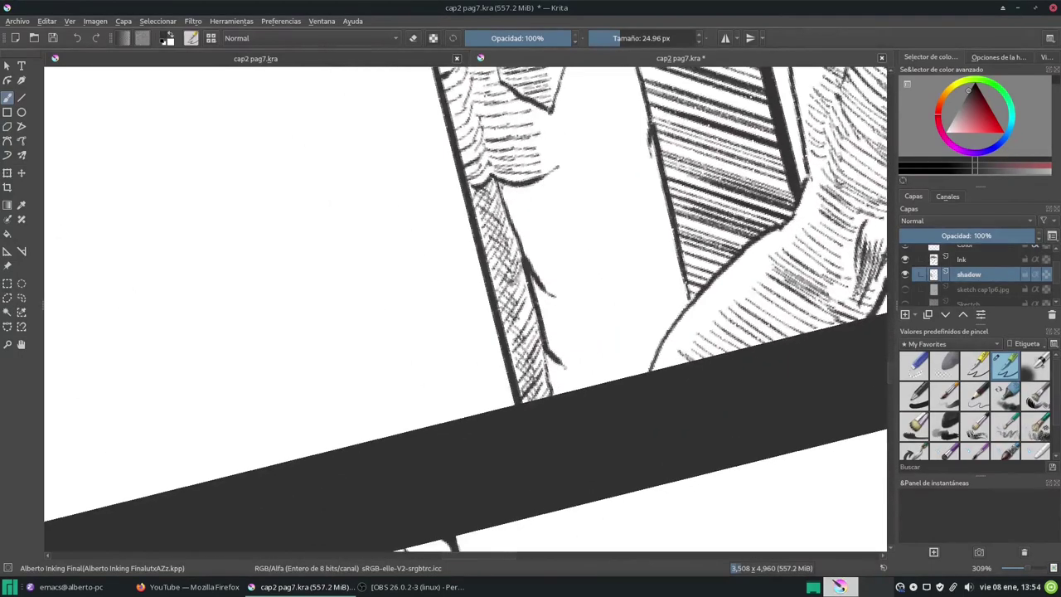
pyautogui.press('5')
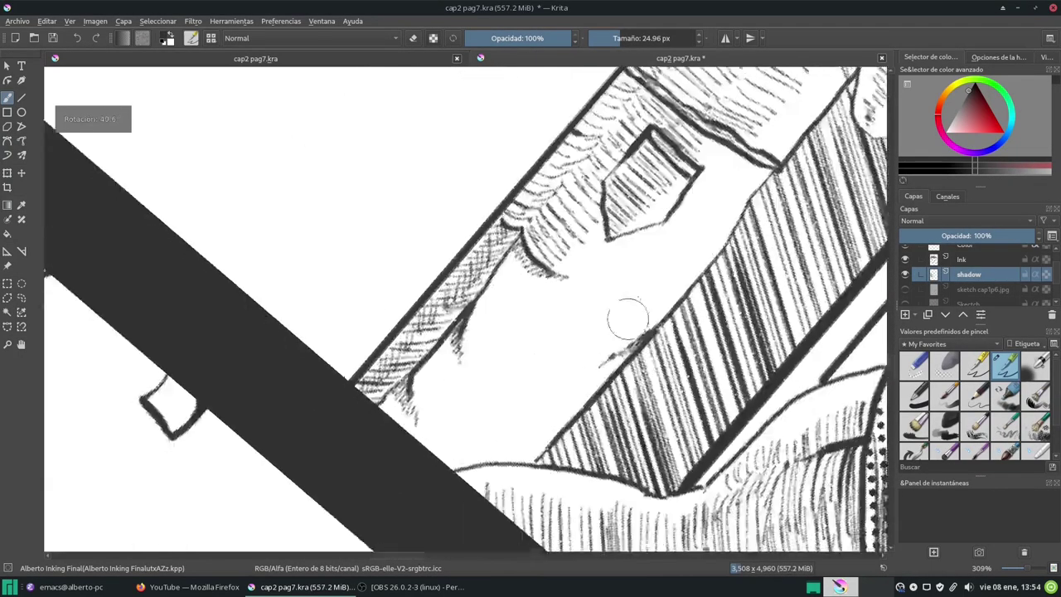
pyautogui.moveTo(521, 348)
pyautogui.mouseDown()
pyautogui.moveTo(453, 342)
pyautogui.moveTo(398, 377)
pyautogui.mouseUp()
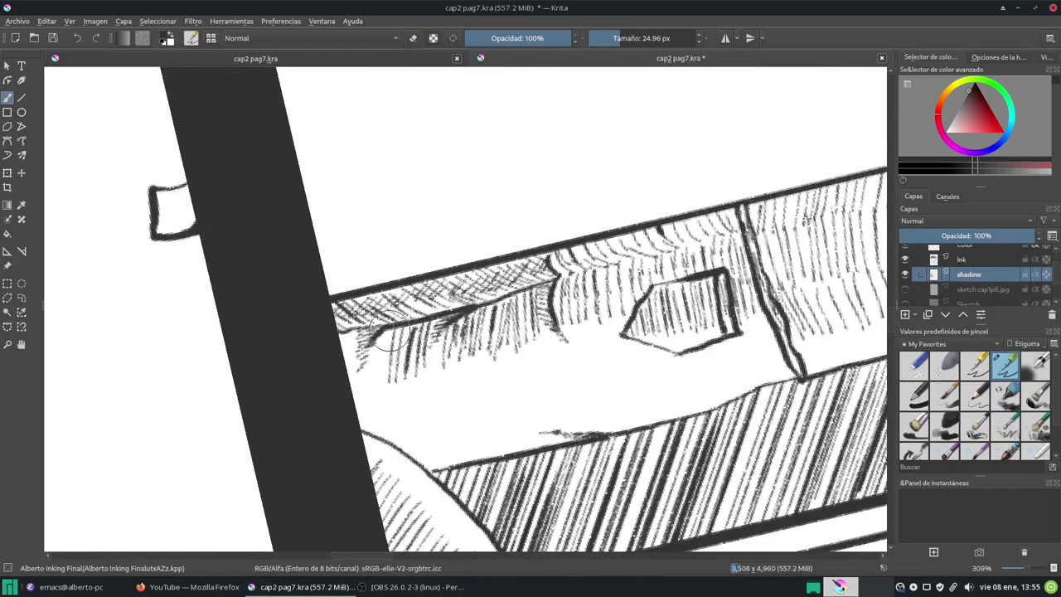
pyautogui.press('5')
pyautogui.moveTo(497, 286); pyautogui.dragTo(509, 344)
pyautogui.moveTo(447, 282)
pyautogui.mouseDown()
pyautogui.moveTo(419, 328)
pyautogui.moveTo(332, 278)
pyautogui.mouseUp()
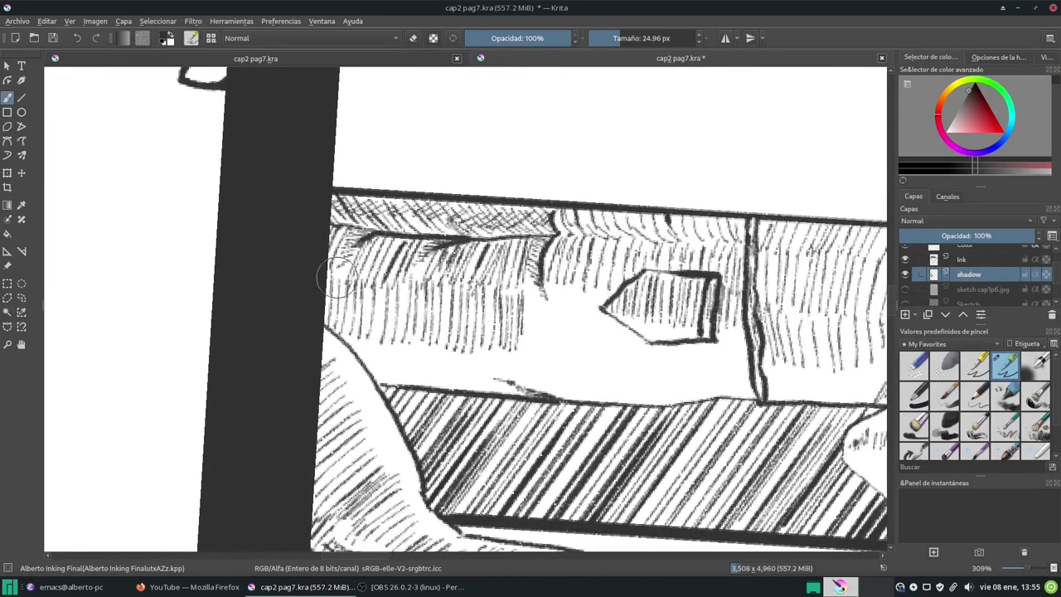
pyautogui.moveTo(531, 298); pyautogui.dragTo(582, 343)
pyautogui.scroll(-5, 583, 343)
pyautogui.hotkey('ctrl', 's')
# Add a couple of hatching strokes along the mirror frame's top edge.
pyautogui.scroll(2, 255, 183)
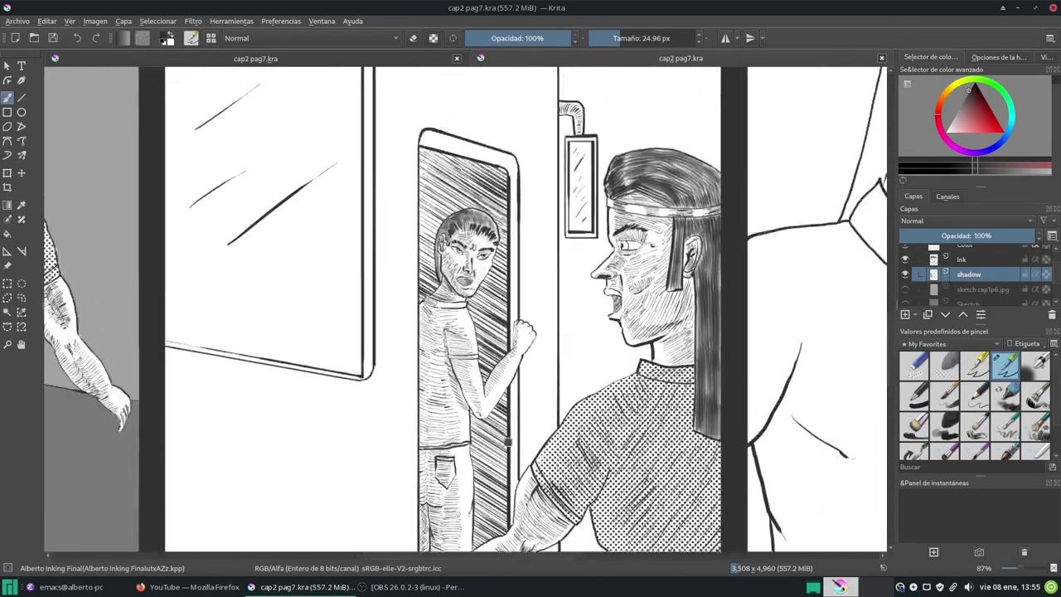
pyautogui.scroll(2, 255, 183)
pyautogui.press('6')
pyautogui.scroll(-1, 577, 249)
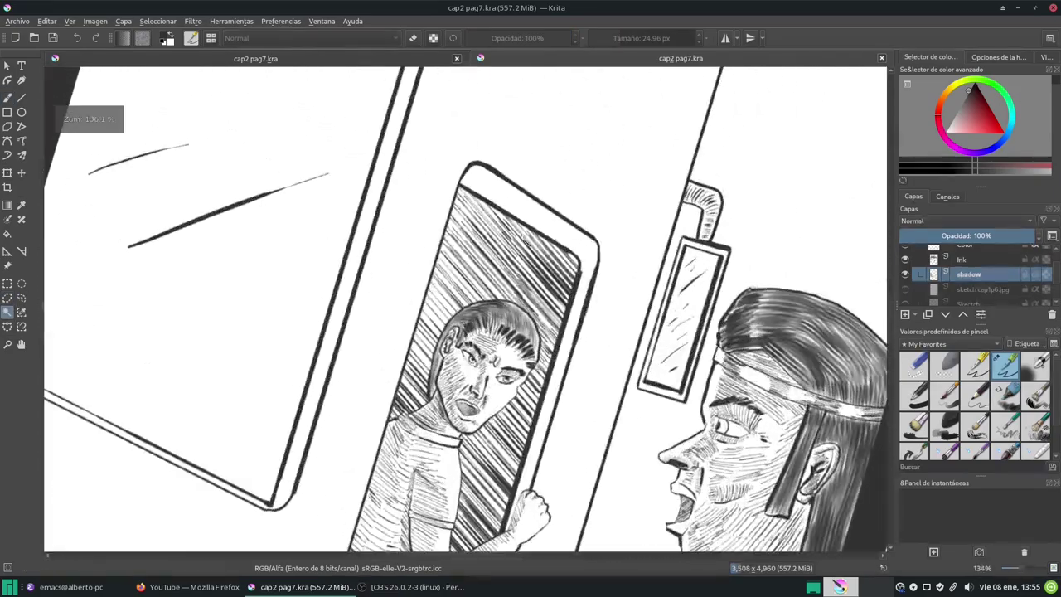
pyautogui.moveTo(547, 232); pyautogui.dragTo(560, 242)
pyautogui.moveTo(507, 212); pyautogui.dragTo(578, 249)
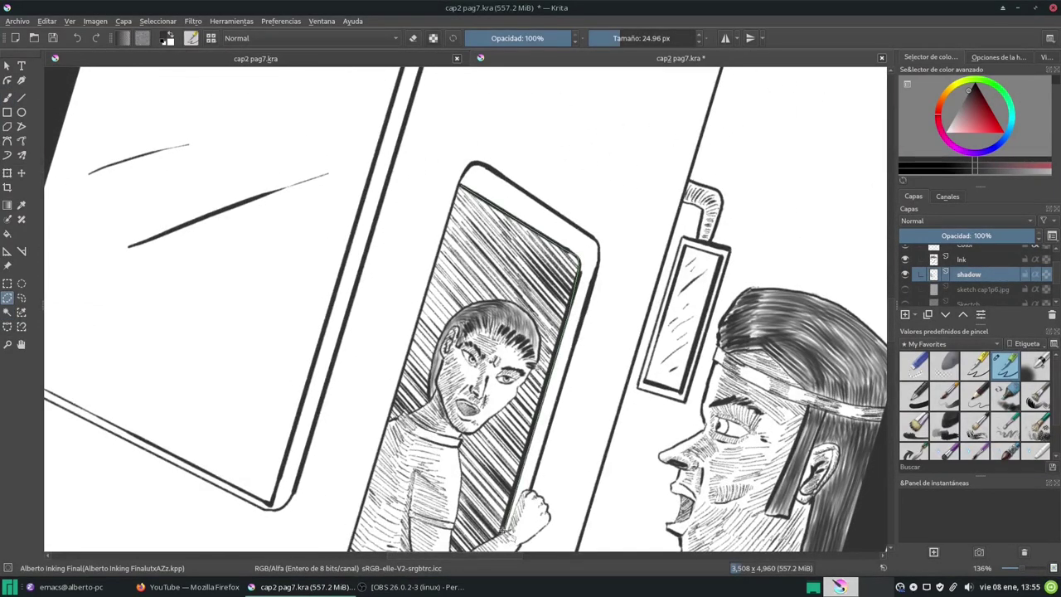
pyautogui.scroll(5, 503, 531)
pyautogui.scroll(-2, 626, 160)
pyautogui.scroll(-2, 566, 342)
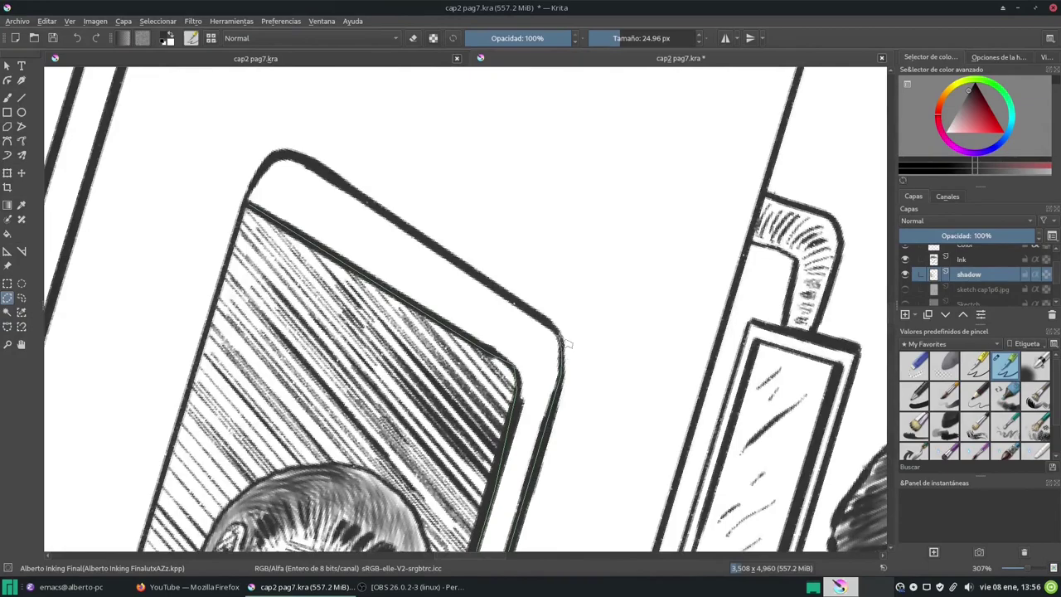
# Select the frame bevel and place a parallel ruler assistant for hatching.
pyautogui.click(275, 158)
pyautogui.scroll(-3, 280, 163)
pyautogui.click(7, 251)
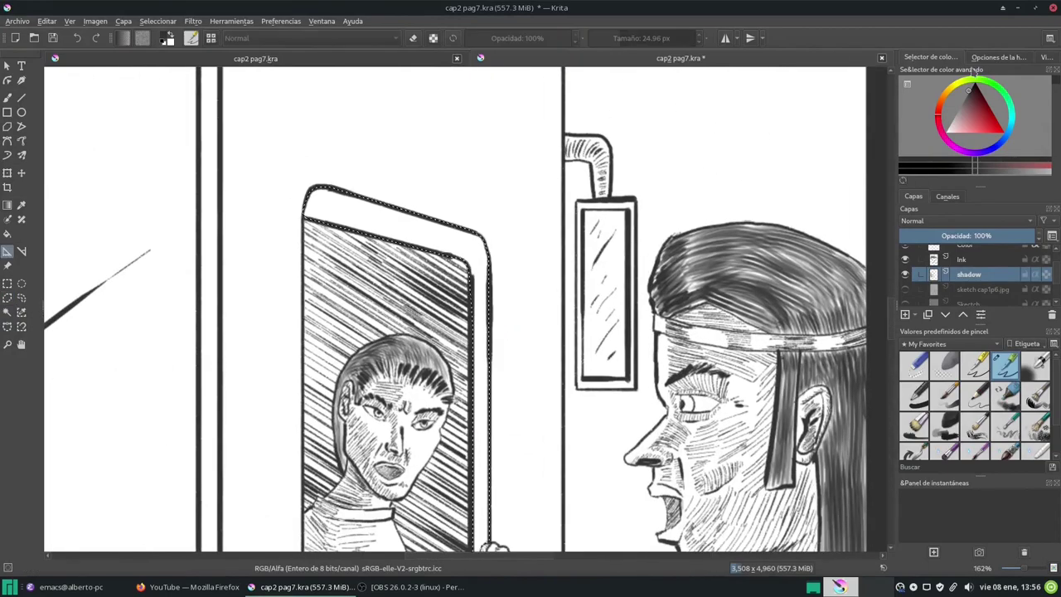
pyautogui.moveTo(433, 161); pyautogui.dragTo(504, 182)
pyautogui.press('b')
pyautogui.press('4')
pyautogui.press('4')
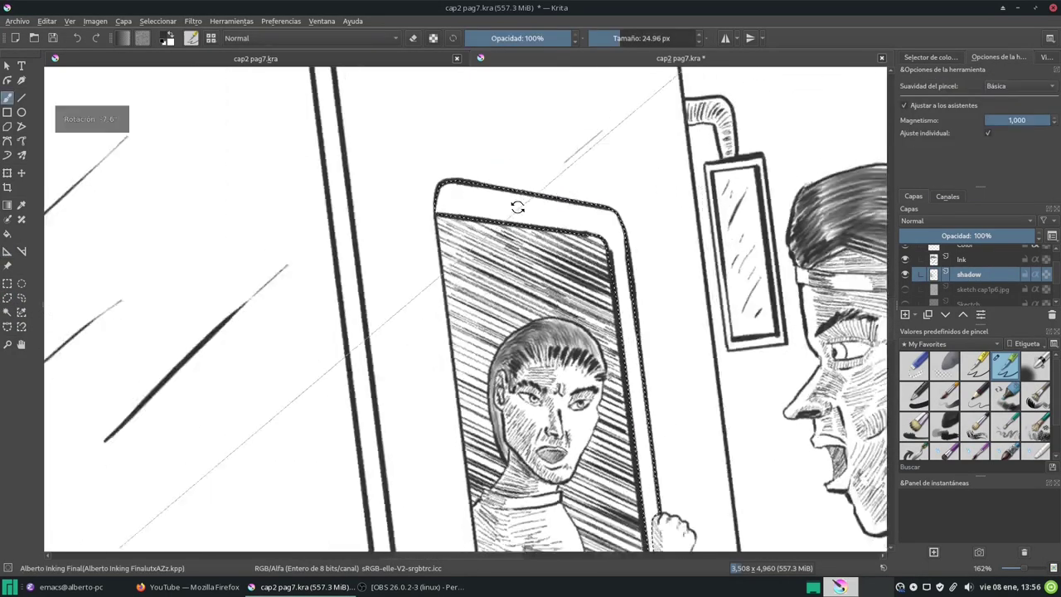
# Hatch the frame's top and right bevels, then polygon-select and darken the narrow strip beside them.
pyautogui.moveTo(388, 240); pyautogui.dragTo(616, 261)
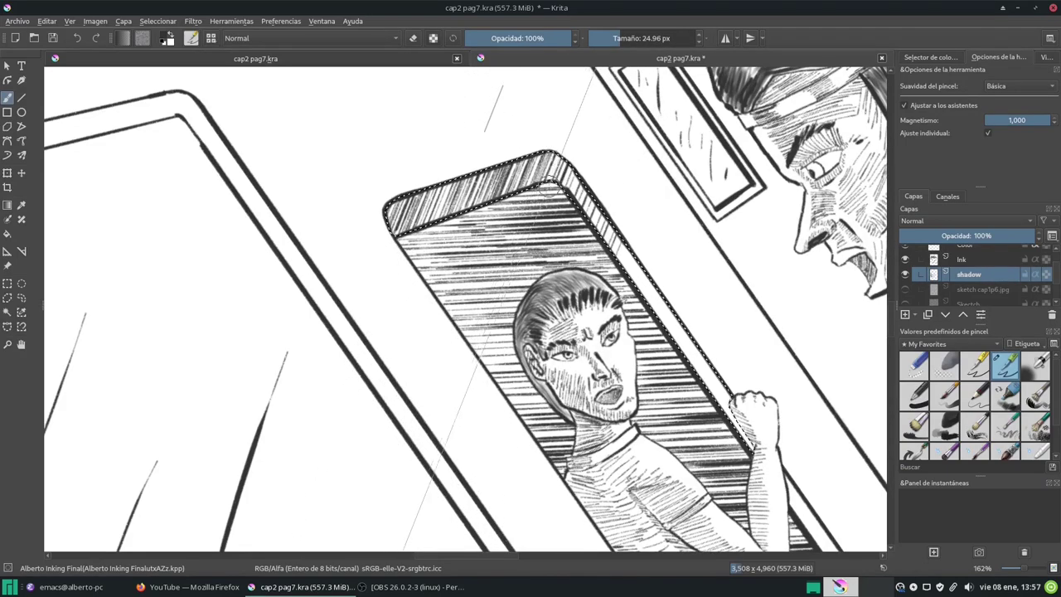
pyautogui.moveTo(618, 191); pyautogui.dragTo(639, 273)
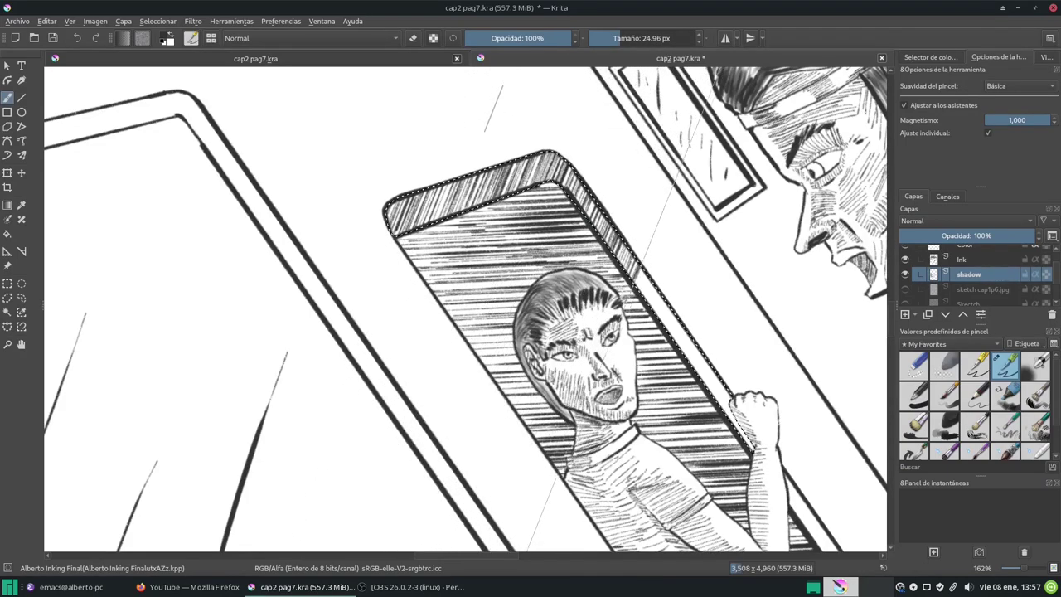
pyautogui.moveTo(751, 438)
pyautogui.mouseDown()
pyautogui.moveTo(668, 363)
pyautogui.moveTo(77, 149)
pyautogui.mouseUp()
pyautogui.click(8, 298)
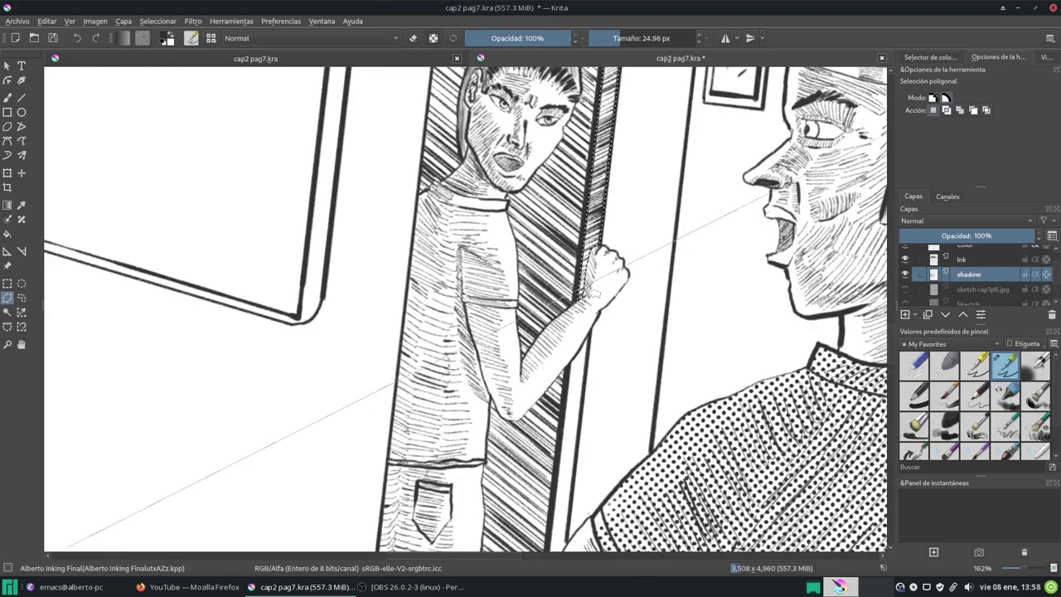
pyautogui.scroll(-3, 538, 398)
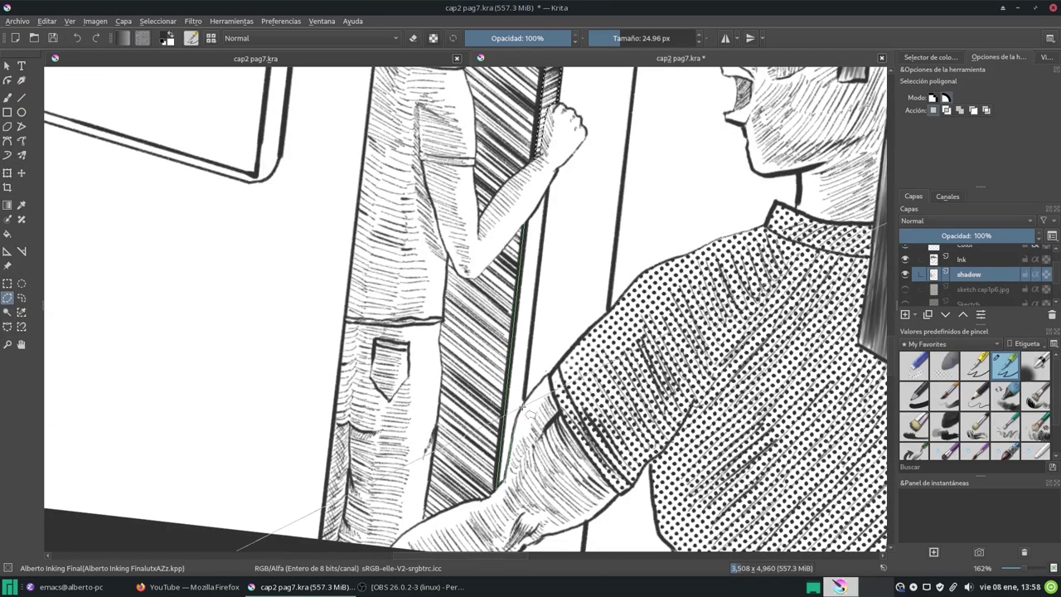
pyautogui.press('b')
pyautogui.press('5')
pyautogui.moveTo(511, 303)
pyautogui.mouseDown()
pyautogui.moveTo(581, 367)
pyautogui.moveTo(522, 331)
pyautogui.mouseUp()
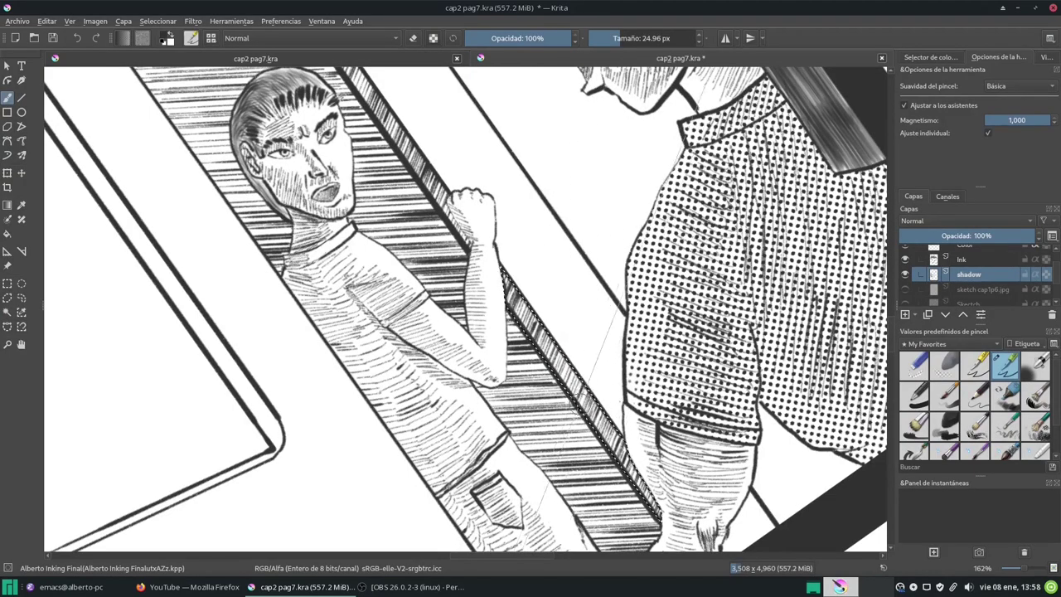
# Polygon-select the glass pane's frame edge, fill it with vertical hatching, and darken its right corner.
pyautogui.press('5')
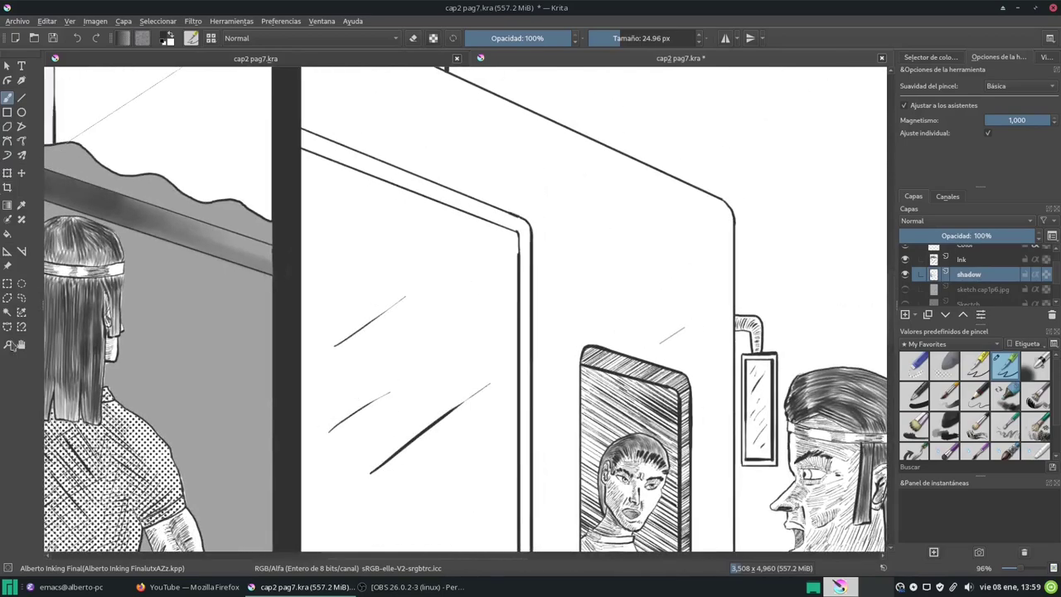
pyautogui.click(8, 298)
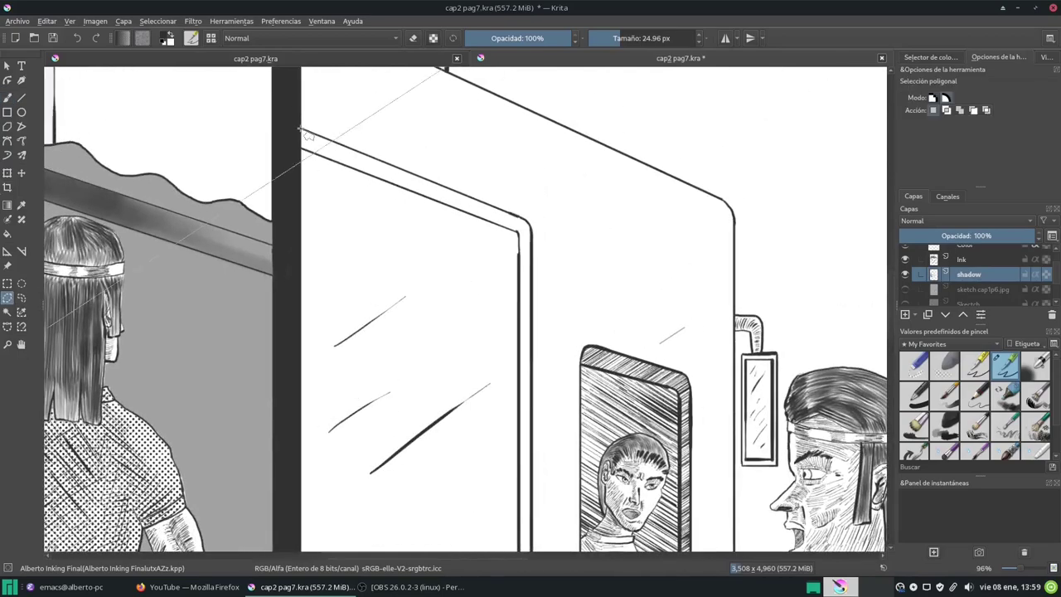
pyautogui.scroll(-5, 490, 423)
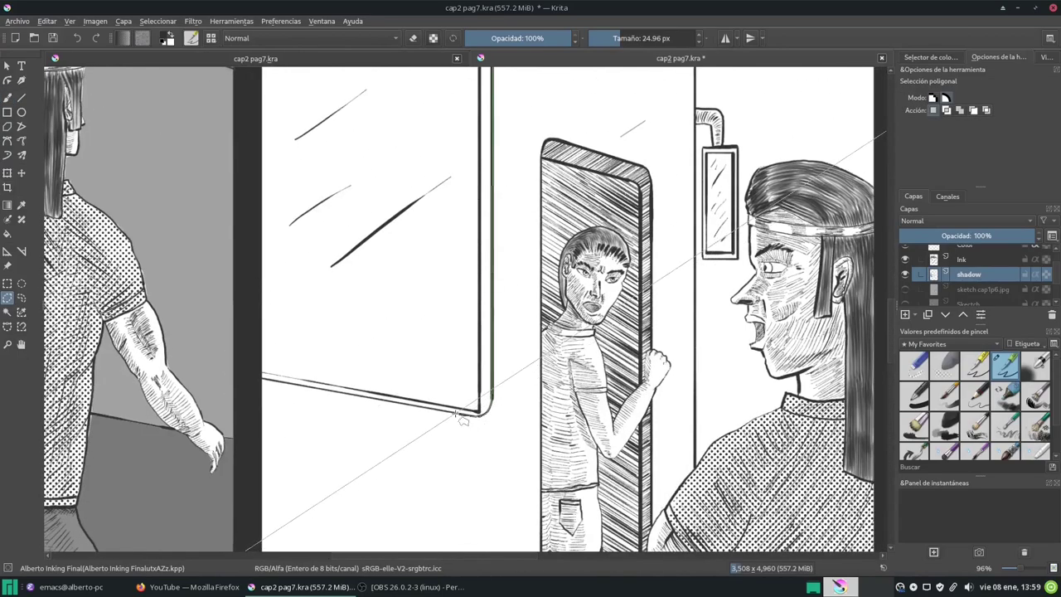
pyautogui.scroll(5, 544, 307)
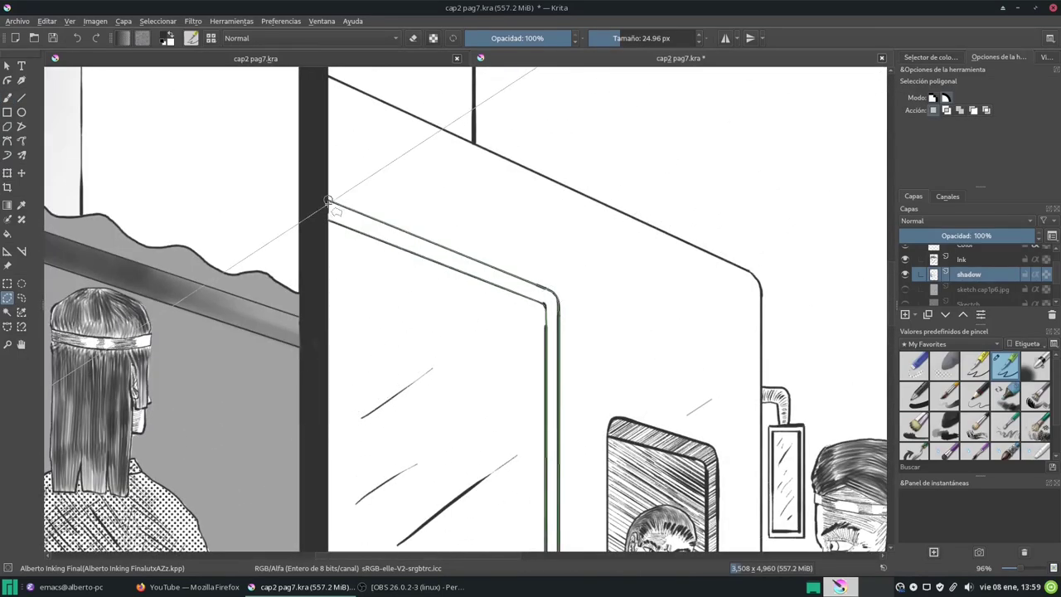
pyautogui.press('b')
pyautogui.moveTo(394, 323)
pyautogui.mouseDown()
pyautogui.moveTo(414, 287)
pyautogui.moveTo(558, 208)
pyautogui.moveTo(578, 210)
pyautogui.mouseUp()
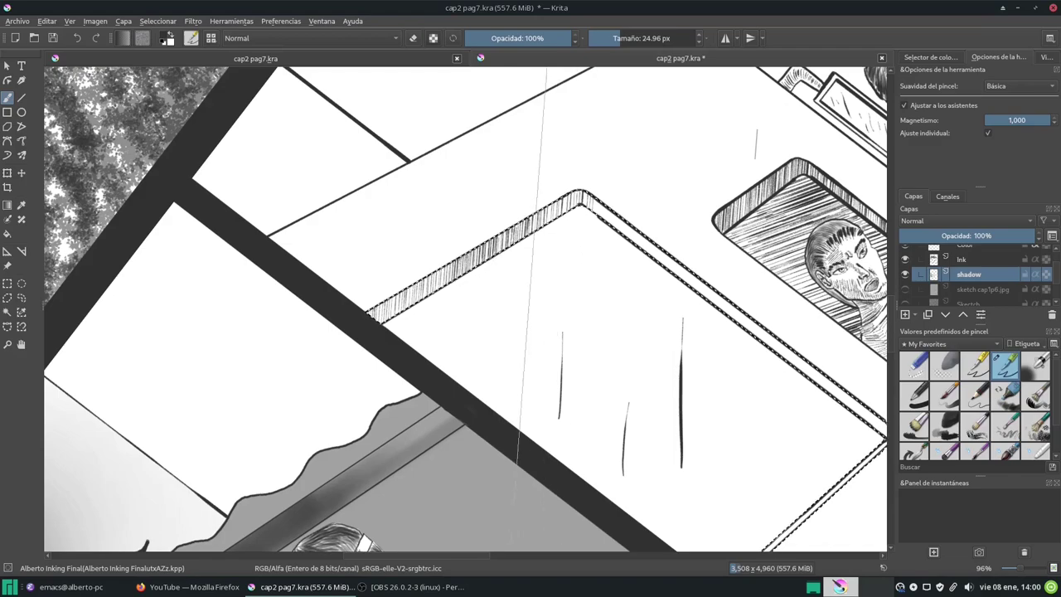
pyautogui.moveTo(647, 257)
pyautogui.mouseDown()
pyautogui.moveTo(476, 198)
pyautogui.moveTo(495, 197)
pyautogui.moveTo(570, 265)
pyautogui.mouseUp()
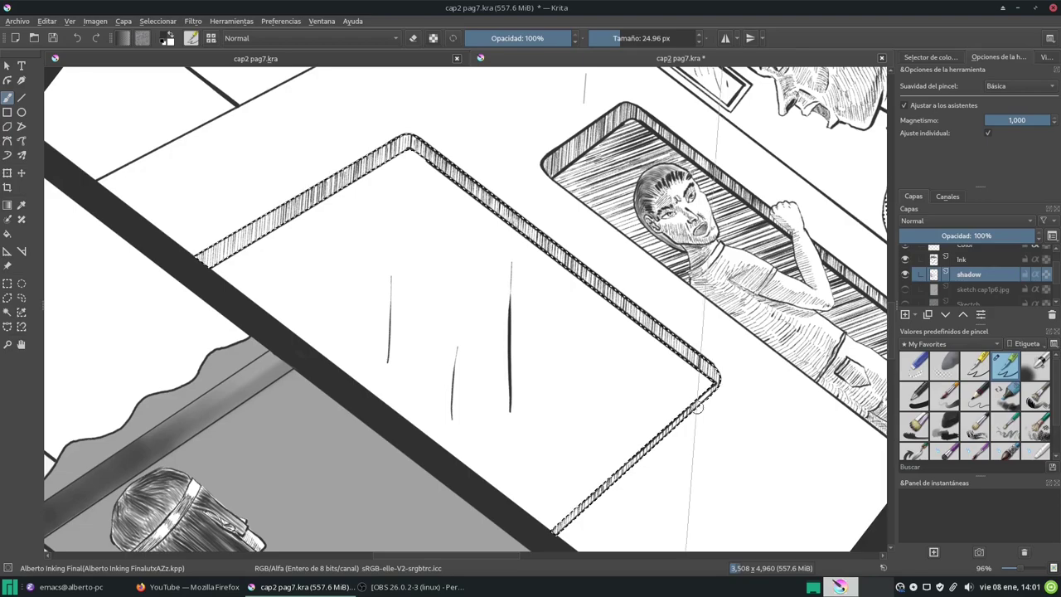
pyautogui.moveTo(707, 387); pyautogui.dragTo(715, 390)
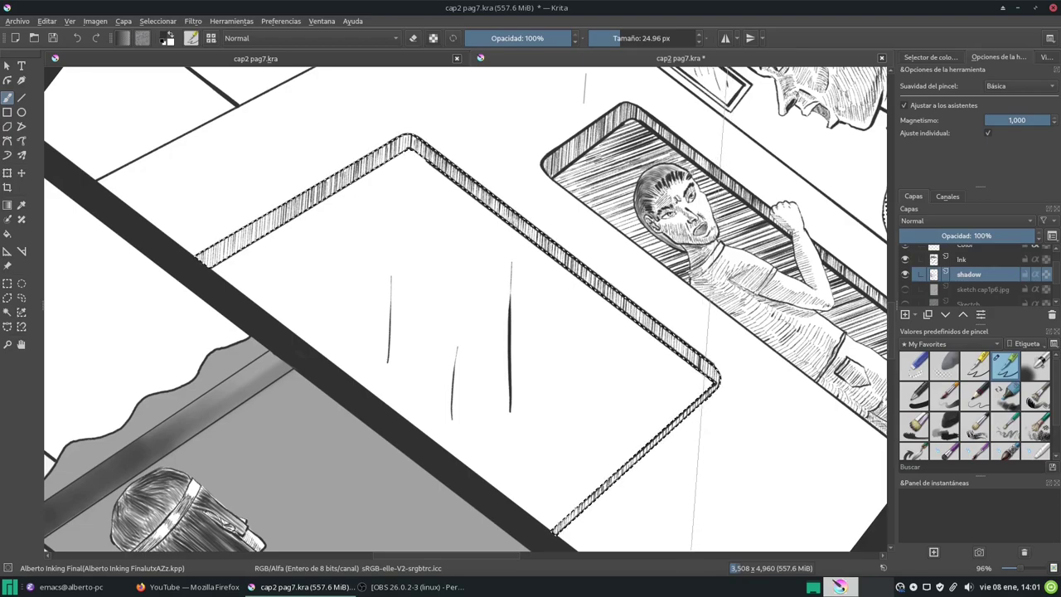
pyautogui.scroll(-5, 700, 362)
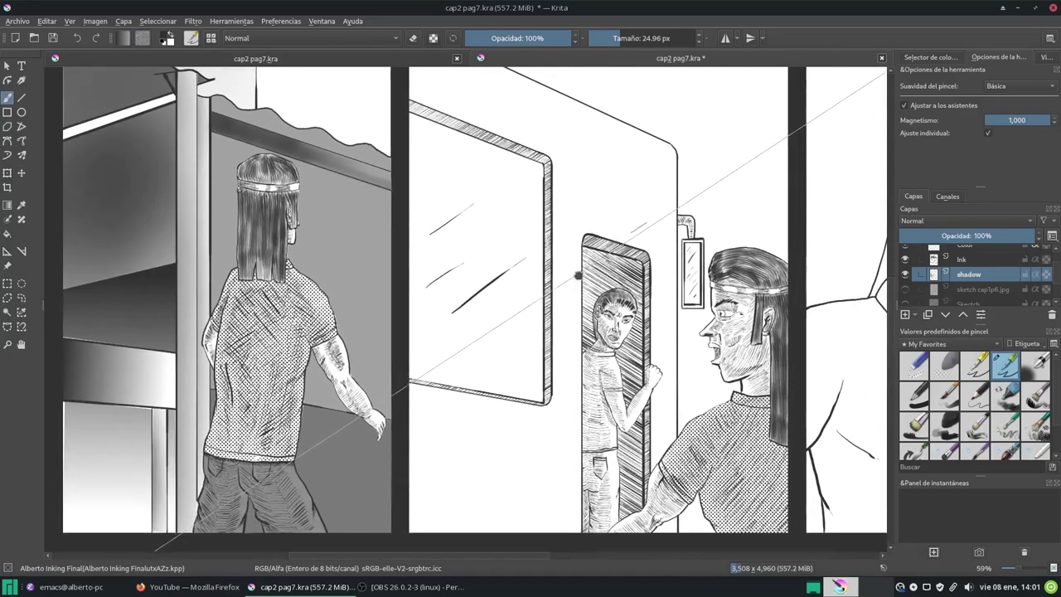
pyautogui.moveTo(584, 271); pyautogui.dragTo(567, 282)
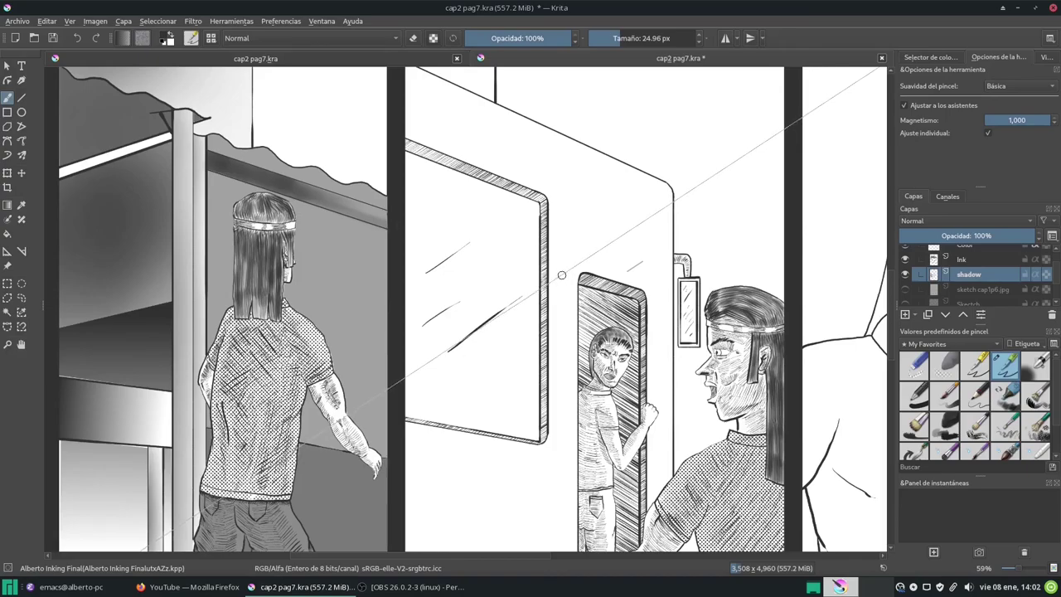
pyautogui.scroll(-2, 562, 274)
pyautogui.scroll(-2, 531, 264)
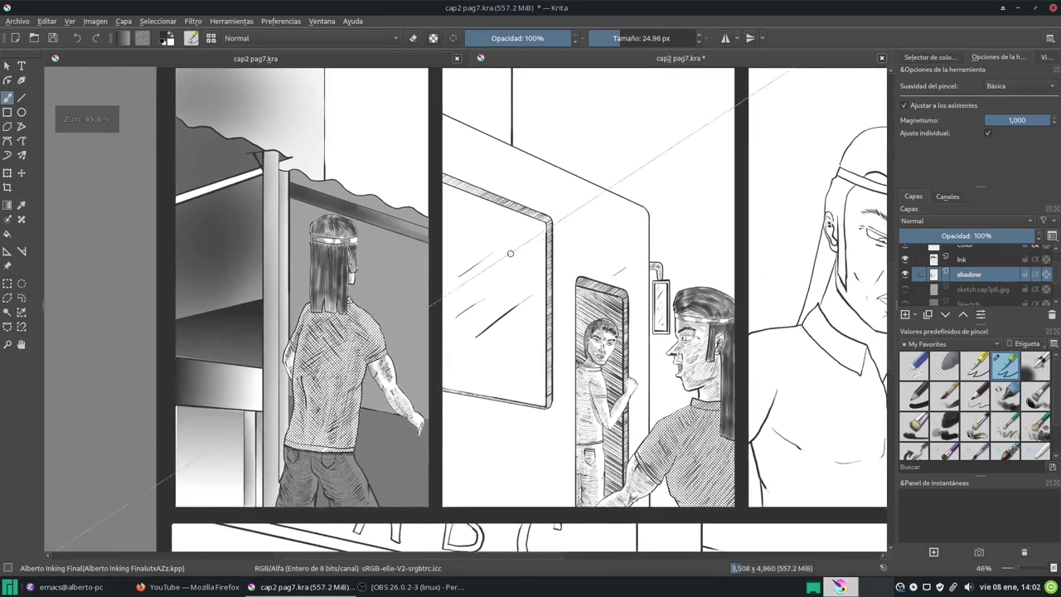
pyautogui.scroll(3, 510, 253)
pyautogui.scroll(3, 522, 315)
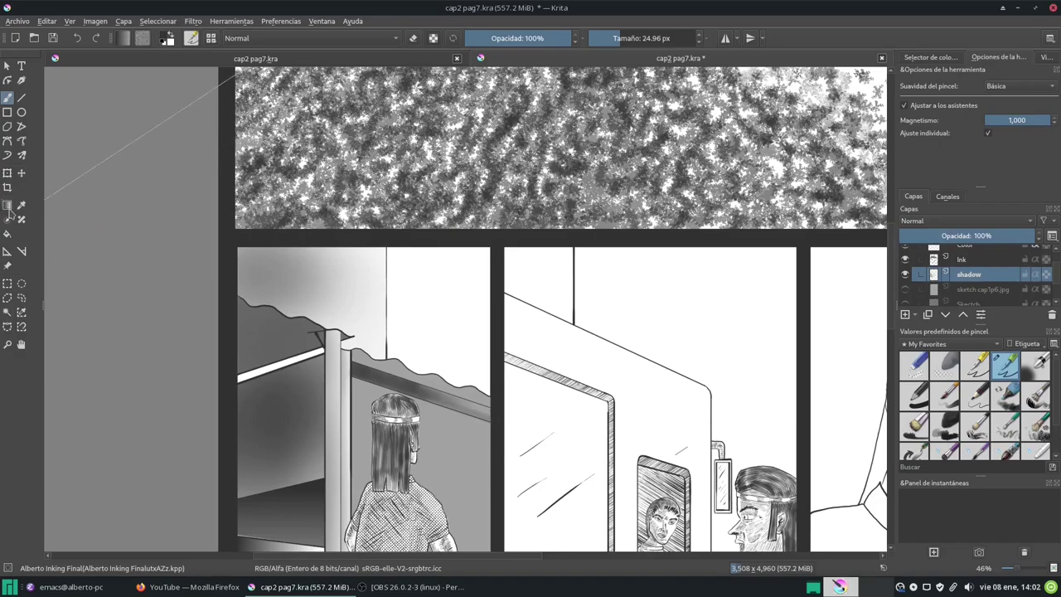
pyautogui.scroll(-2, 489, 249)
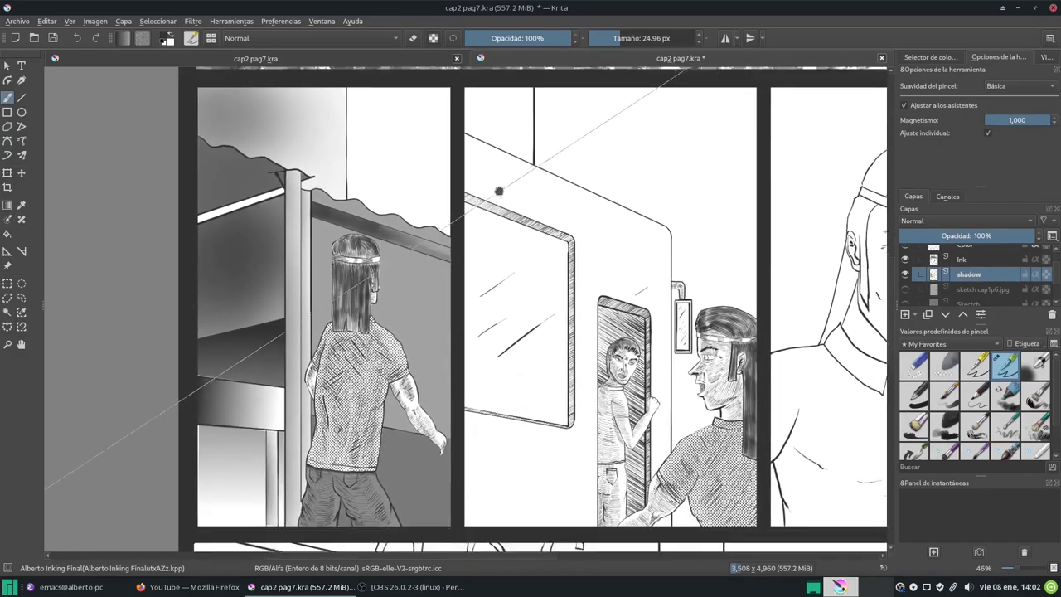
pyautogui.scroll(-1, 498, 215)
pyautogui.scroll(-1, 481, 218)
pyautogui.scroll(1, 481, 219)
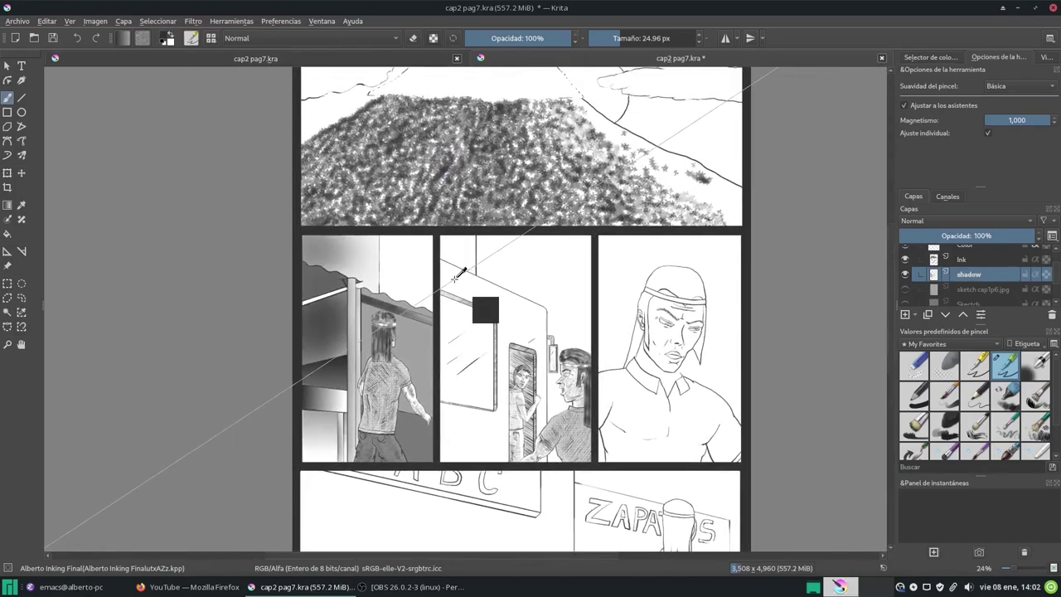
pyautogui.scroll(1, 480, 228)
pyautogui.scroll(1, 477, 234)
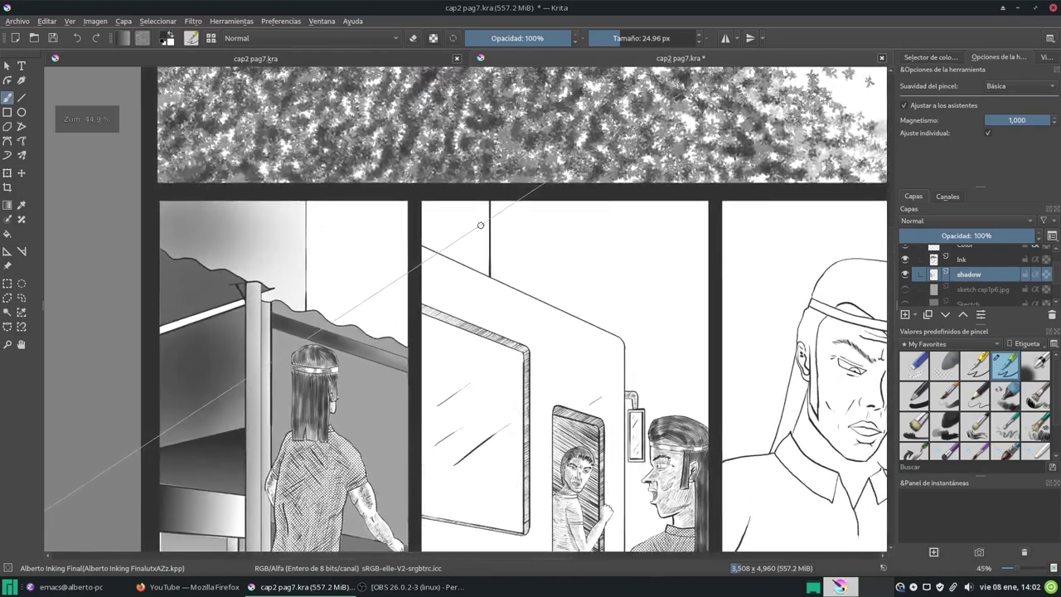
# Draw a polygonal selection around the wall surrounding the mirror, starting along the cabinet's top edge.
pyautogui.click(8, 300)
pyautogui.moveTo(448, 268); pyautogui.dragTo(408, 200)
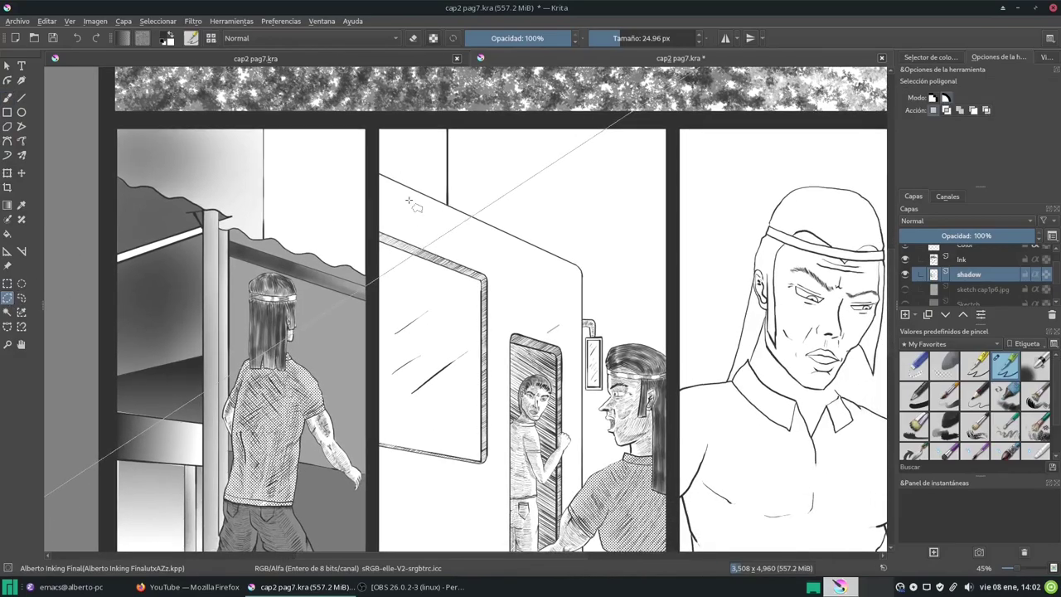
pyautogui.scroll(3, 383, 183)
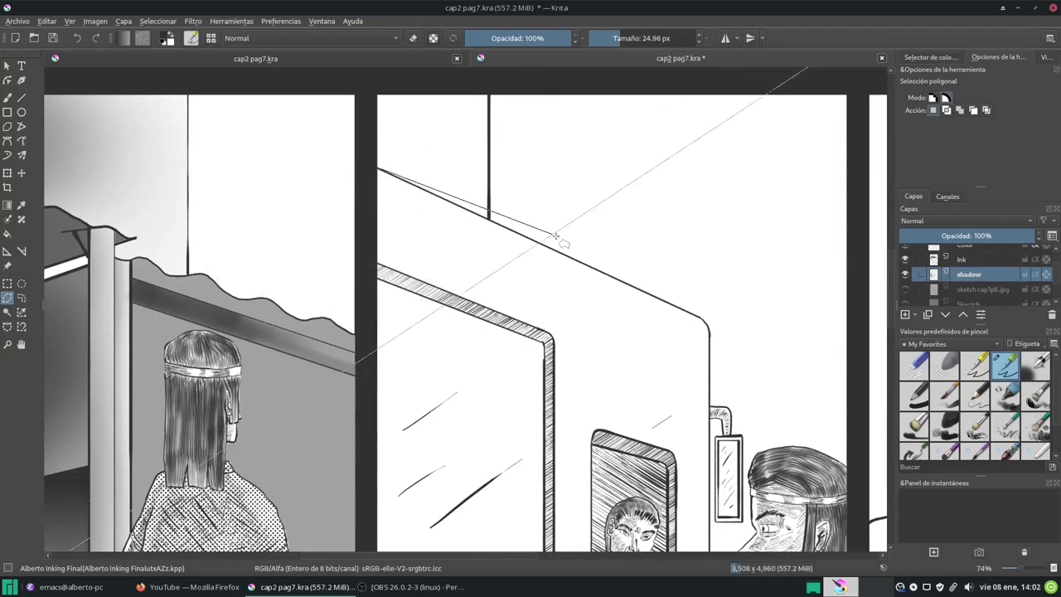
pyautogui.moveTo(383, 174); pyautogui.dragTo(701, 319)
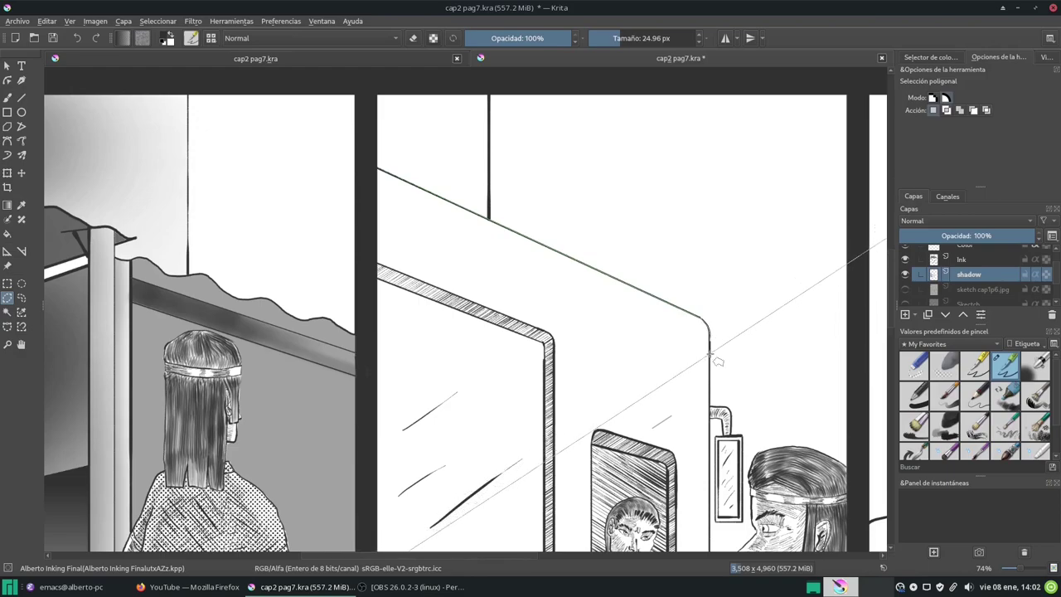
pyautogui.scroll(-5, 610, 345)
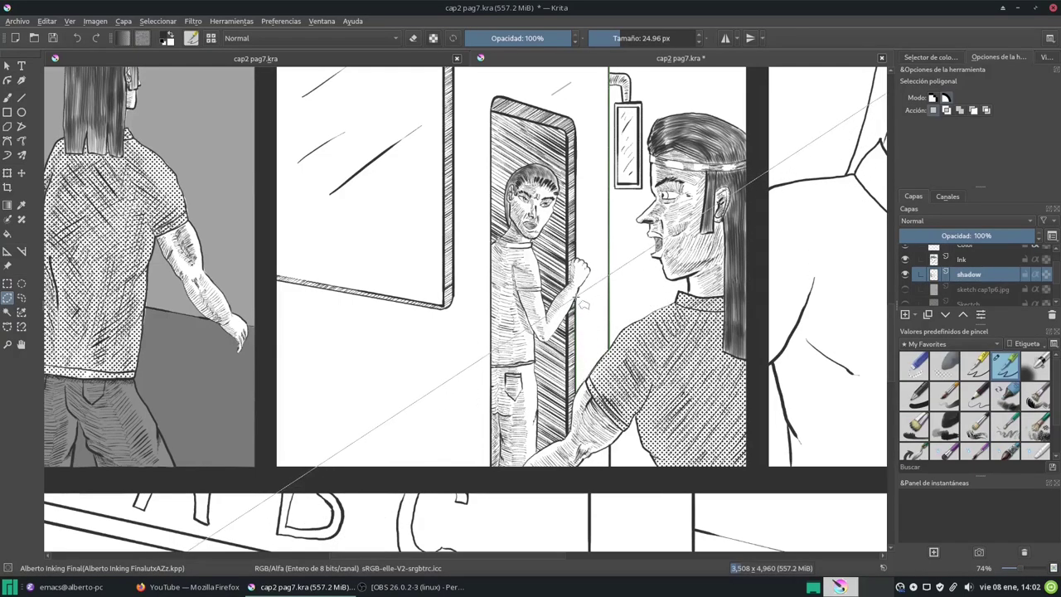
pyautogui.scroll(5, 583, 306)
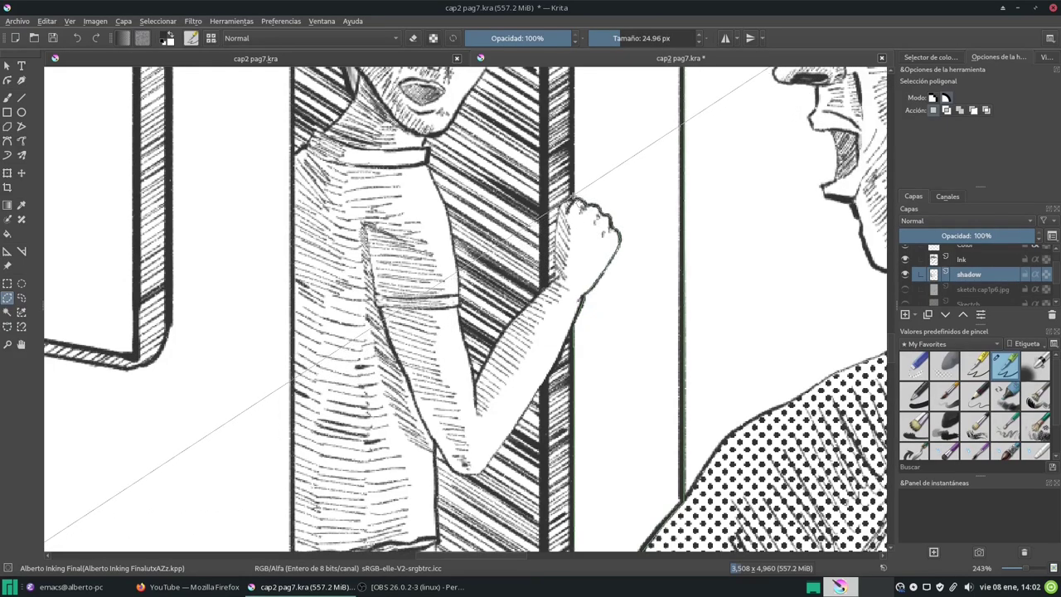
pyautogui.scroll(5, 580, 249)
pyautogui.scroll(3, 594, 373)
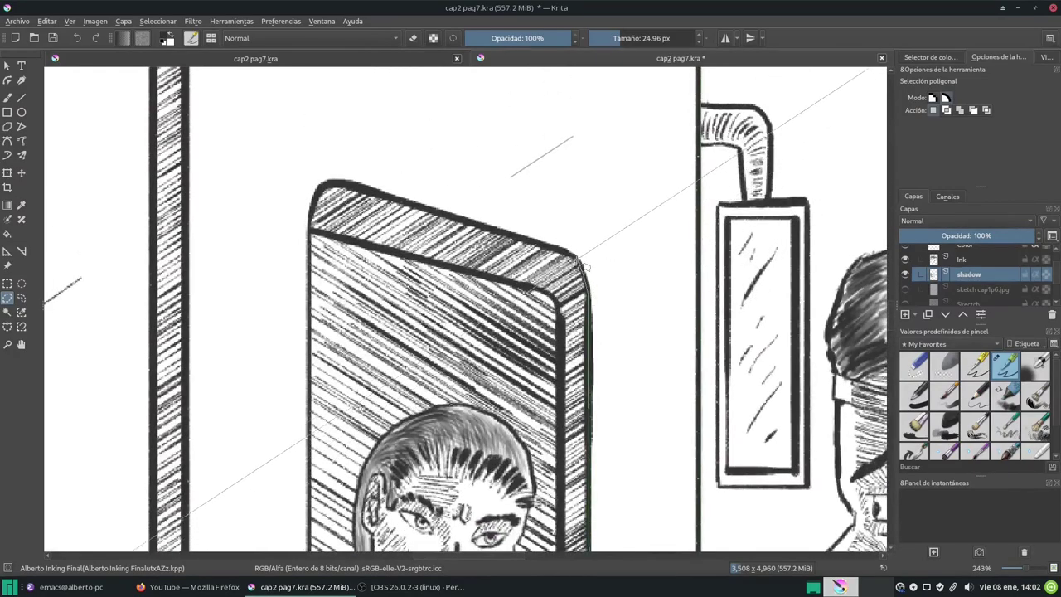
pyautogui.scroll(-3, 583, 263)
pyautogui.scroll(-3, 514, 224)
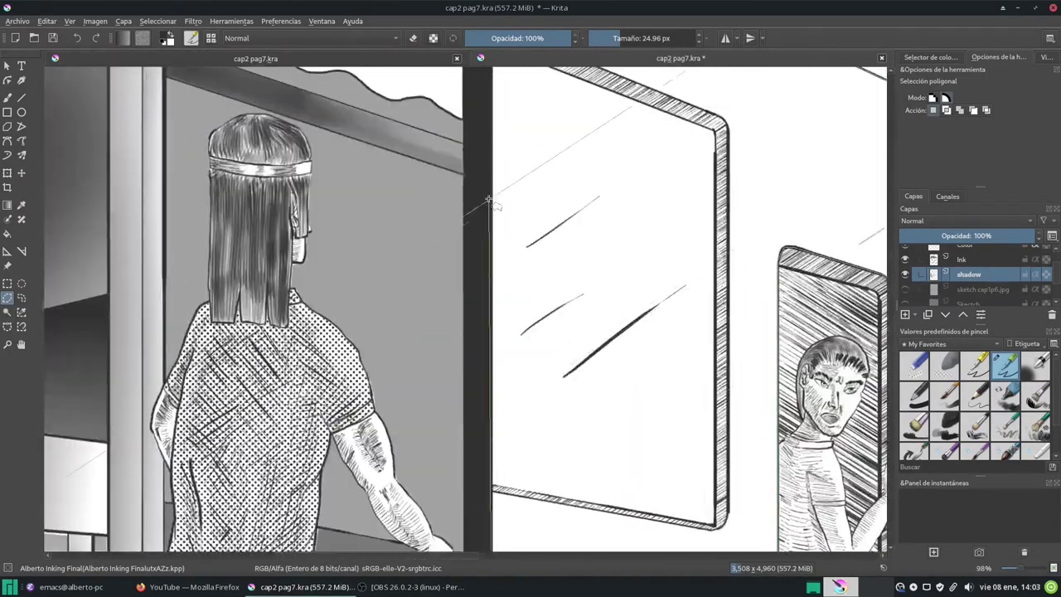
pyautogui.scroll(-2, 489, 200)
pyautogui.scroll(3, 659, 305)
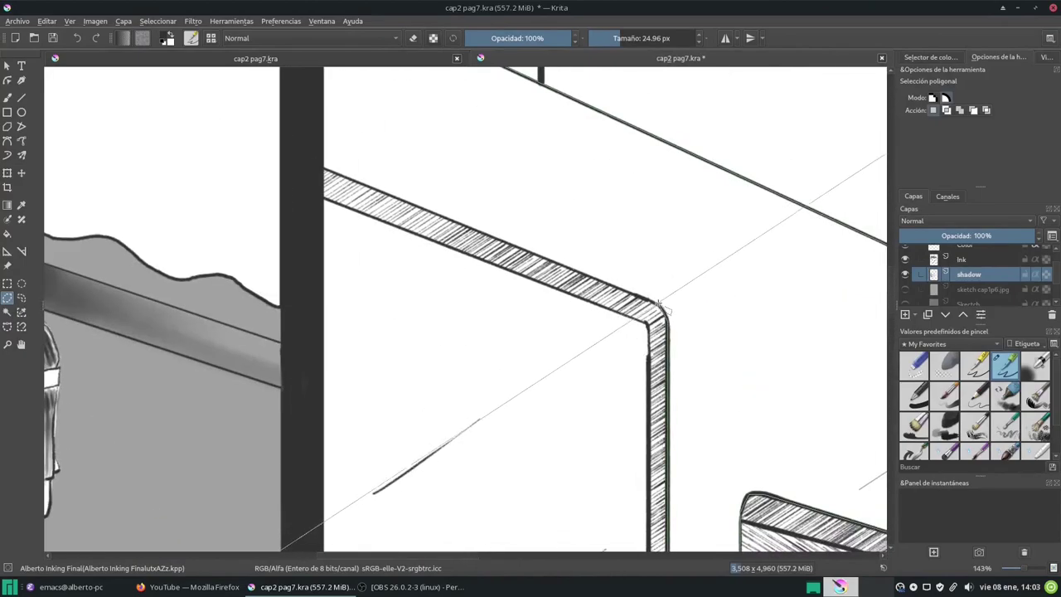
pyautogui.scroll(3, 659, 305)
pyautogui.scroll(-5, 497, 249)
# Set the Gradient tool to linear and try several gradients across the selected wall.
pyautogui.press('g')
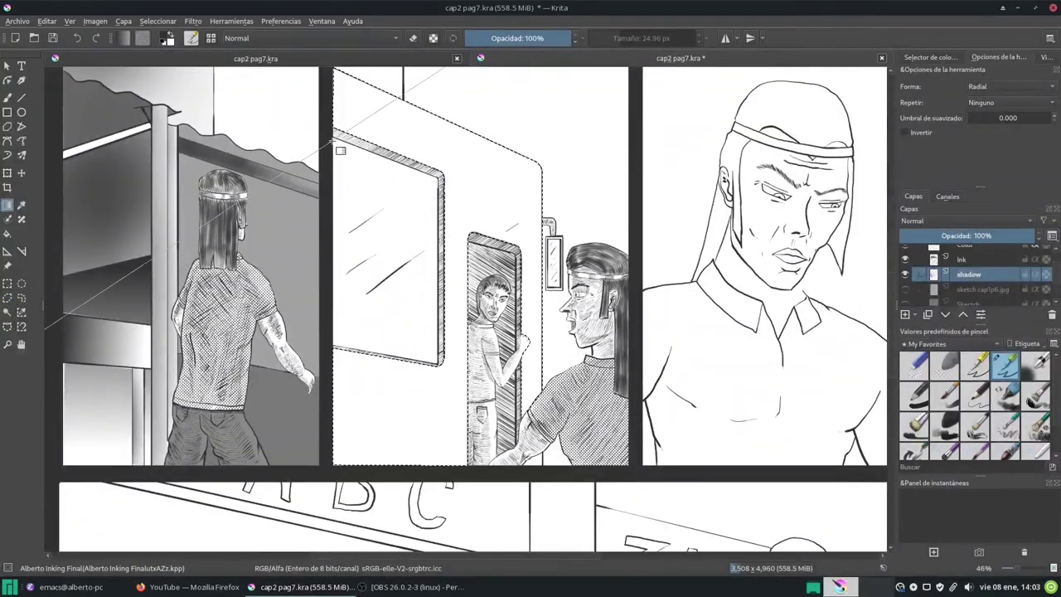
pyautogui.click(1011, 86)
pyautogui.click(1007, 98)
pyautogui.moveTo(335, 240); pyautogui.dragTo(446, 277)
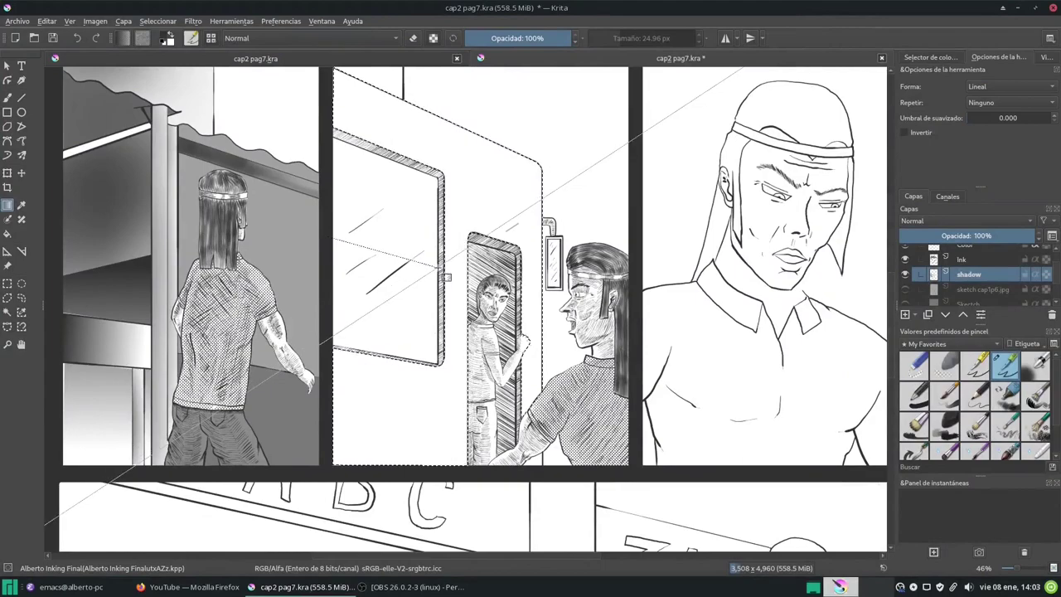
pyautogui.hotkey('ctrl', 'z')
pyautogui.moveTo(335, 125); pyautogui.dragTo(530, 170)
pyautogui.hotkey('ctrl', 'z')
pyautogui.moveTo(335, 121); pyautogui.dragTo(524, 164)
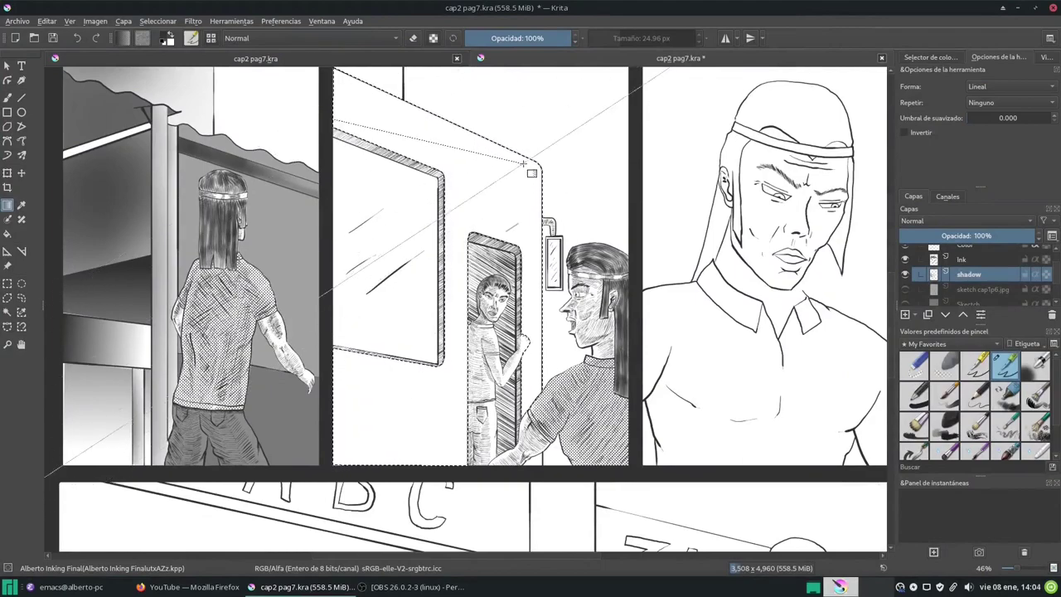
# Apply the final dark-to-light gradient from the wall's left edge and save the page.
pyautogui.hotkey('ctrl', 'z')
pyautogui.moveTo(335, 124); pyautogui.dragTo(502, 133)
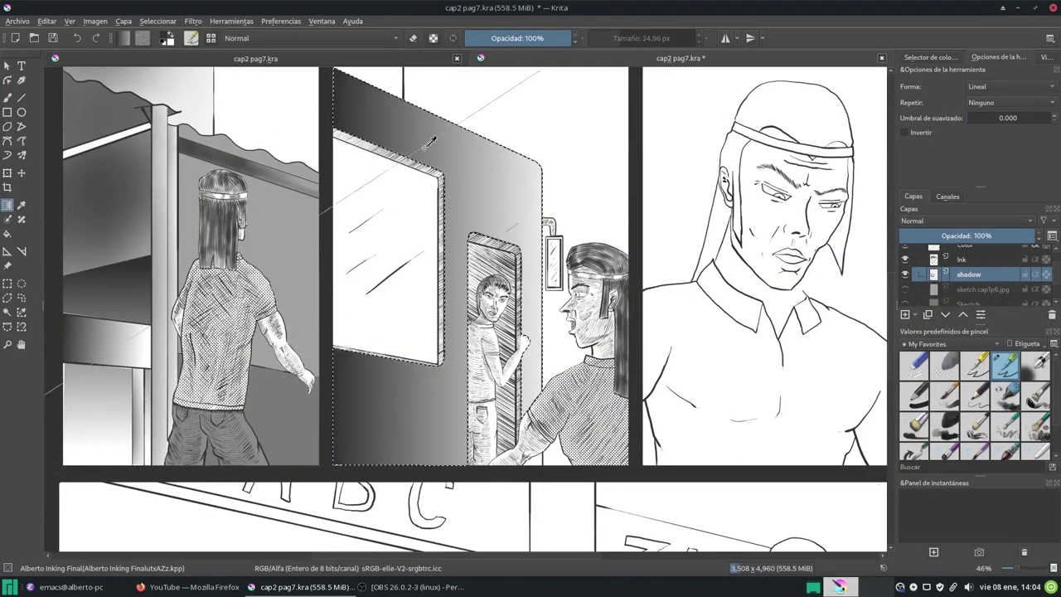
pyautogui.hotkey('ctrl', 'z')
pyautogui.moveTo(335, 124); pyautogui.dragTo(464, 141)
pyautogui.scroll(-3, 476, 157)
pyautogui.hotkey('ctrl', 's')
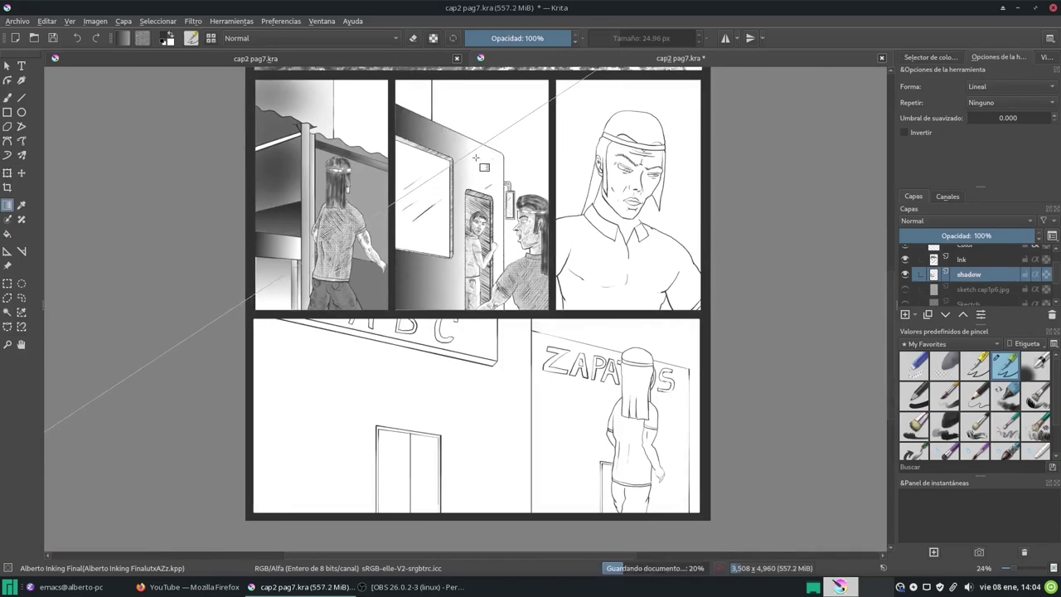
pyautogui.scroll(-1, 476, 158)
pyautogui.scroll(2, 514, 216)
# Hatch a shadow beside the man's nose, rotating the view around the face.
pyautogui.press('b')
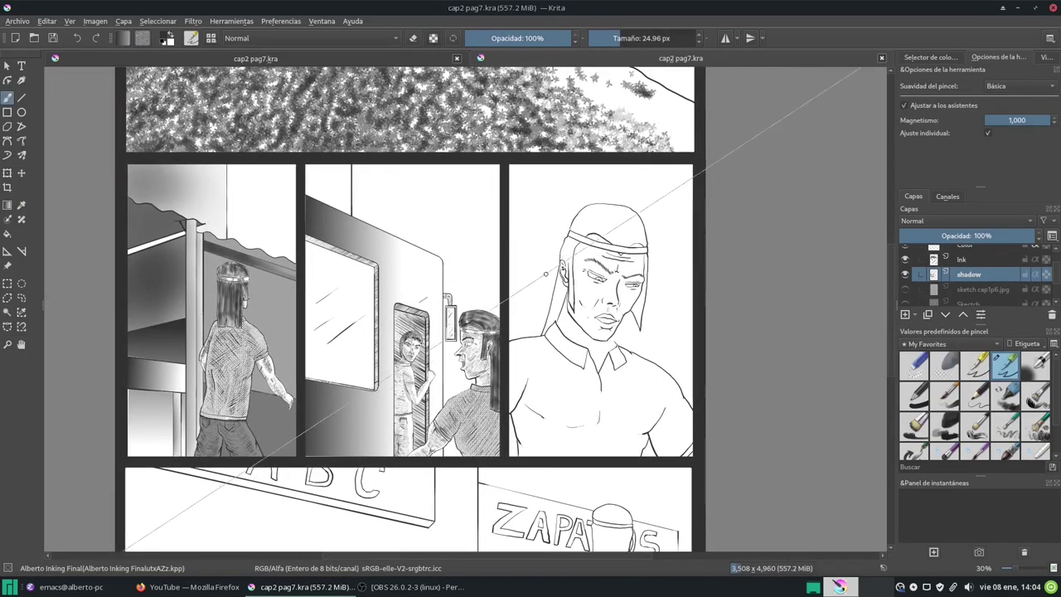
pyautogui.scroll(5, 580, 282)
pyautogui.moveTo(580, 280); pyautogui.dragTo(618, 278)
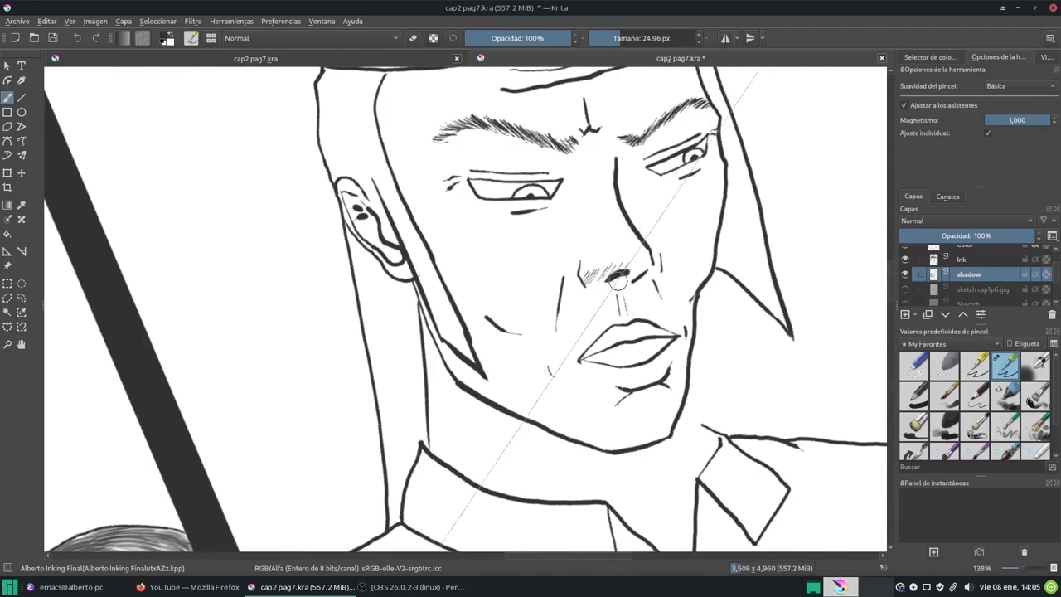
pyautogui.scroll(-2, 618, 282)
pyautogui.scroll(-3, 618, 282)
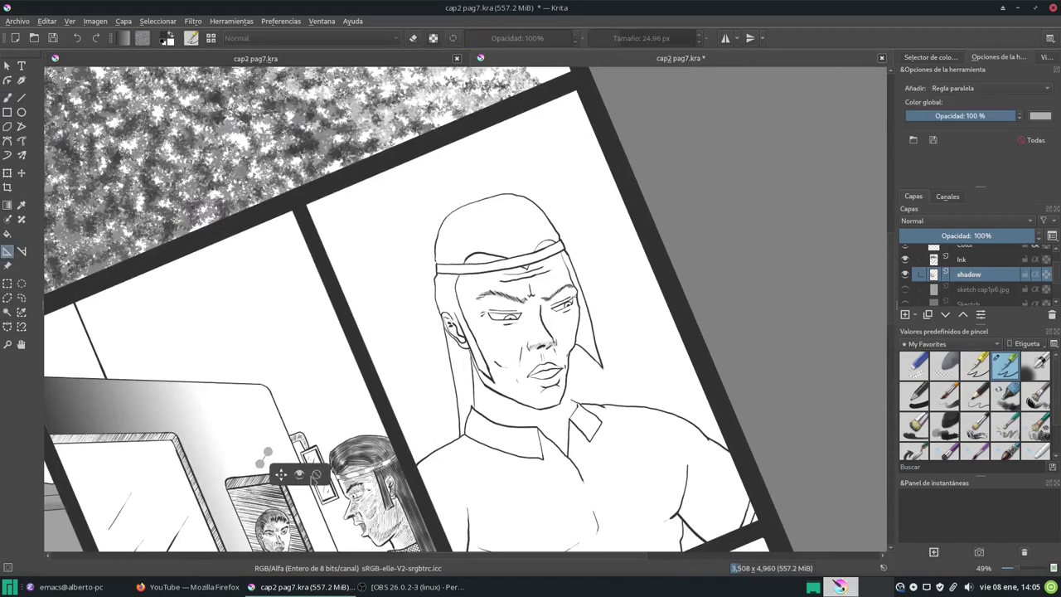
pyautogui.scroll(4, 513, 331)
pyautogui.press('b')
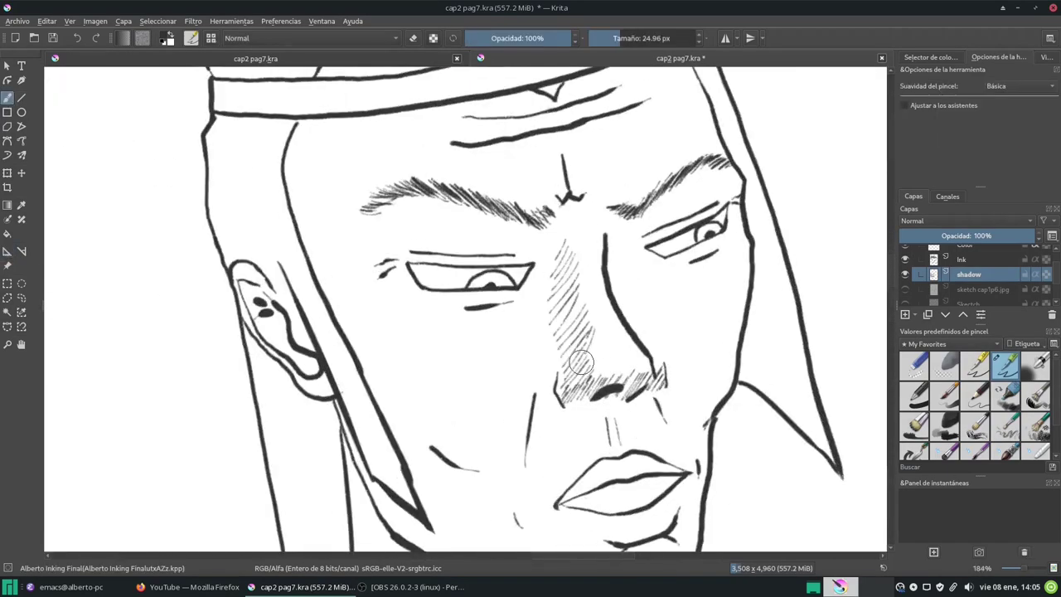
pyautogui.scroll(-3, 564, 271)
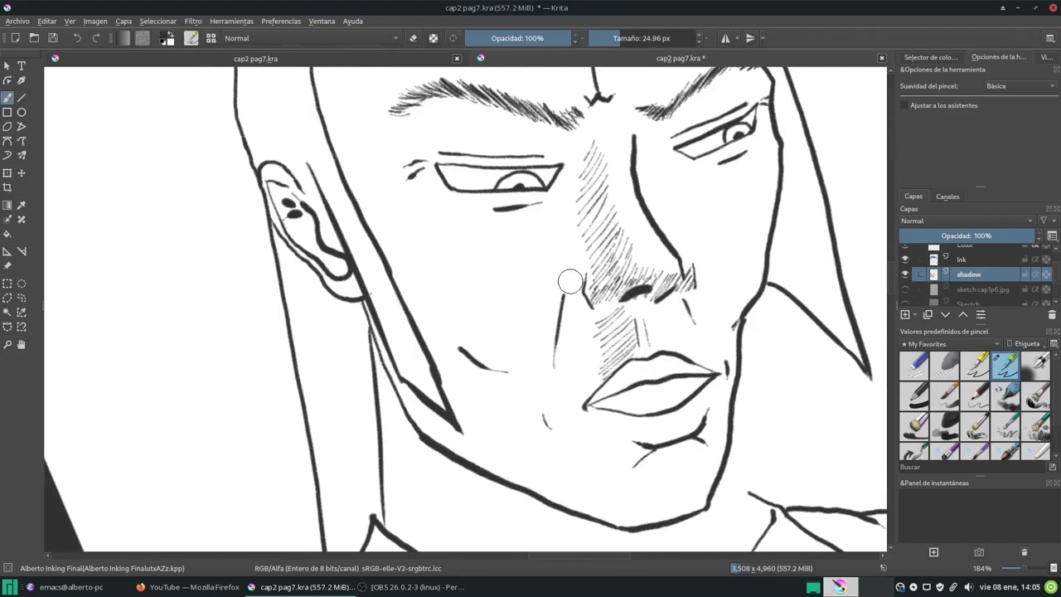
pyautogui.press('6')
pyautogui.press('6')
pyautogui.press('6')
pyautogui.press('6')
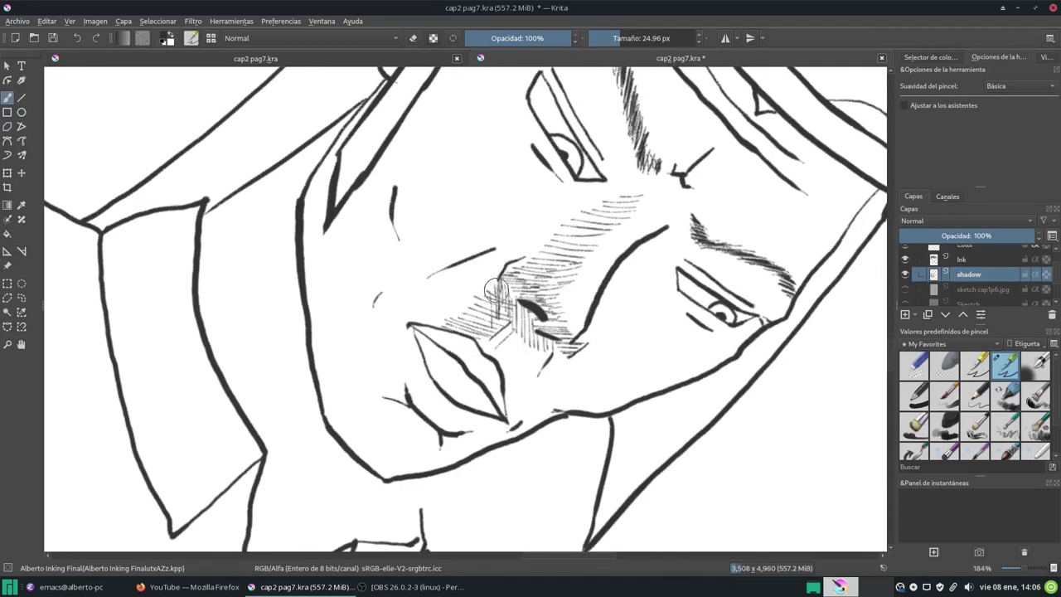
pyautogui.press('5')
pyautogui.press('4')
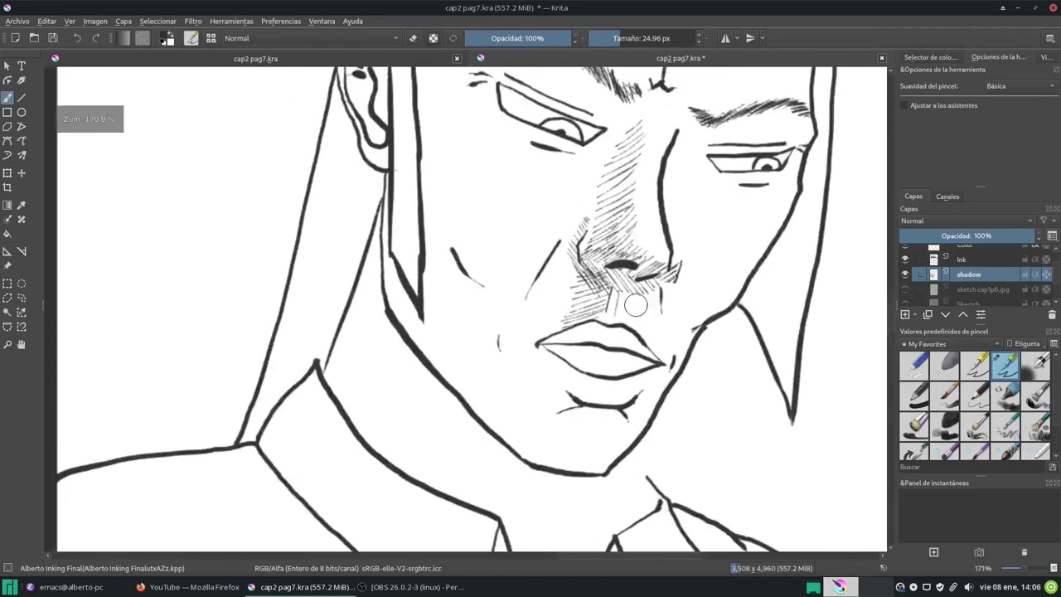
pyautogui.press('4')
pyautogui.press('4')
pyautogui.press('4')
pyautogui.press('5')
pyautogui.scroll(2, 601, 293)
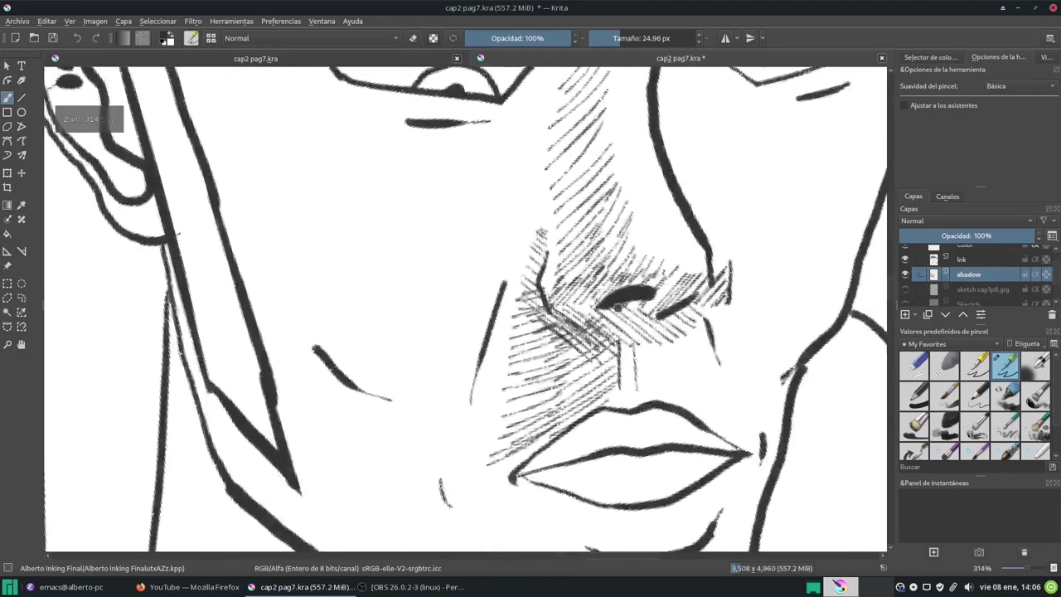
pyautogui.scroll(-1, 561, 337)
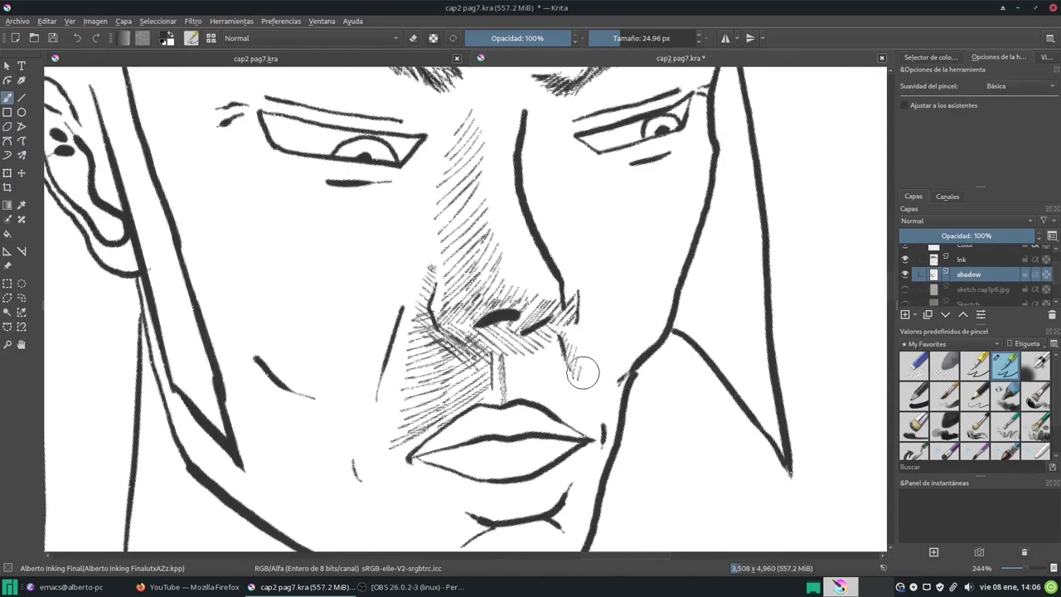
# Hatch shading along the man's jaw, neck and cheek with the ear rotated to the top.
pyautogui.moveTo(561, 362); pyautogui.dragTo(693, 354)
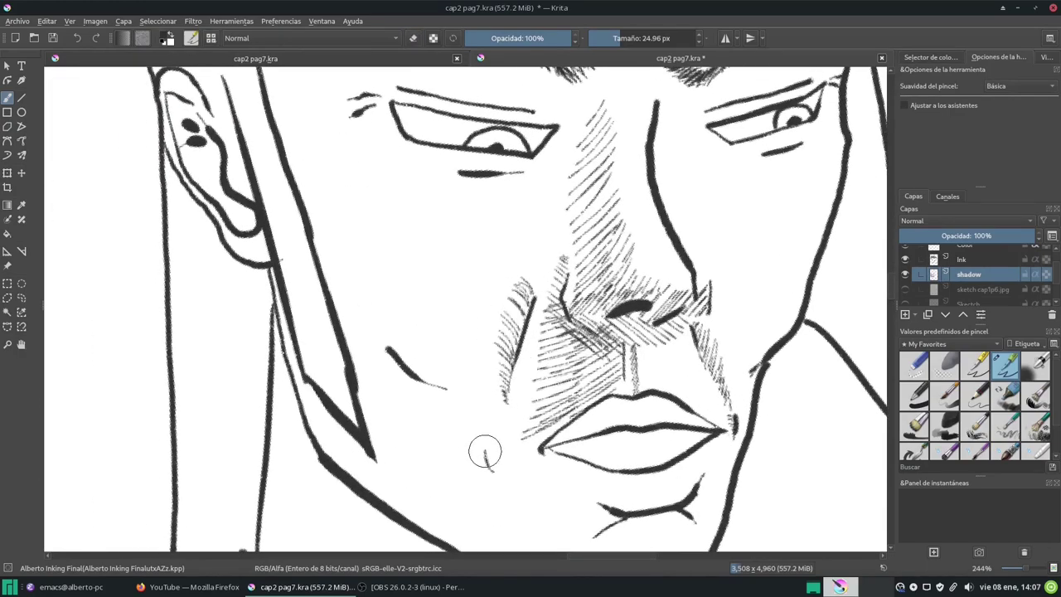
pyautogui.scroll(2, 536, 377)
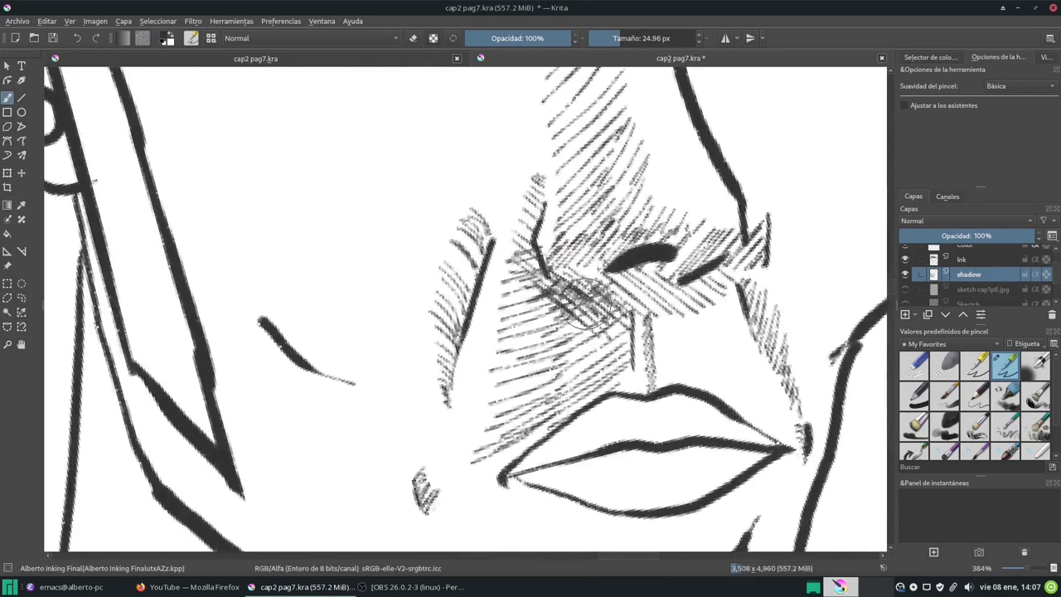
pyautogui.scroll(-2, 655, 267)
pyautogui.scroll(-4, 581, 282)
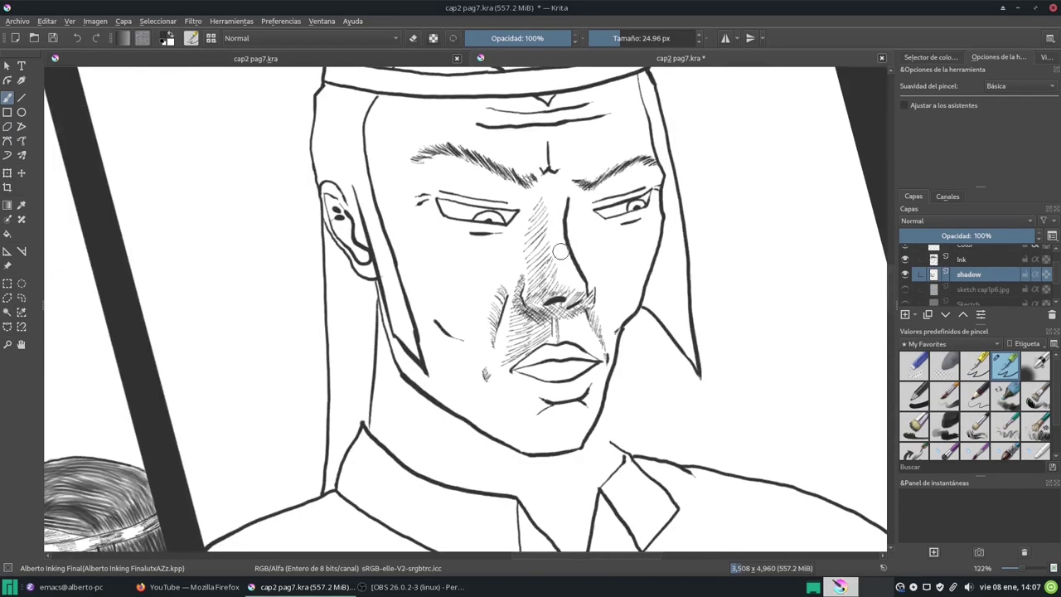
pyautogui.scroll(1, 498, 257)
pyautogui.scroll(2, 480, 253)
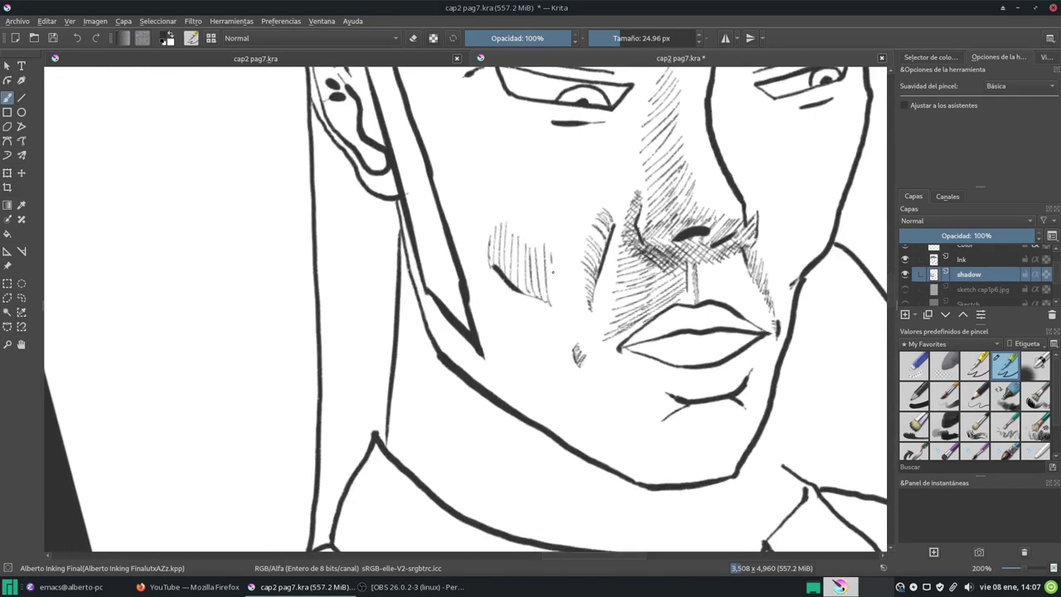
pyautogui.scroll(-1, 553, 271)
pyautogui.moveTo(553, 272); pyautogui.dragTo(551, 305)
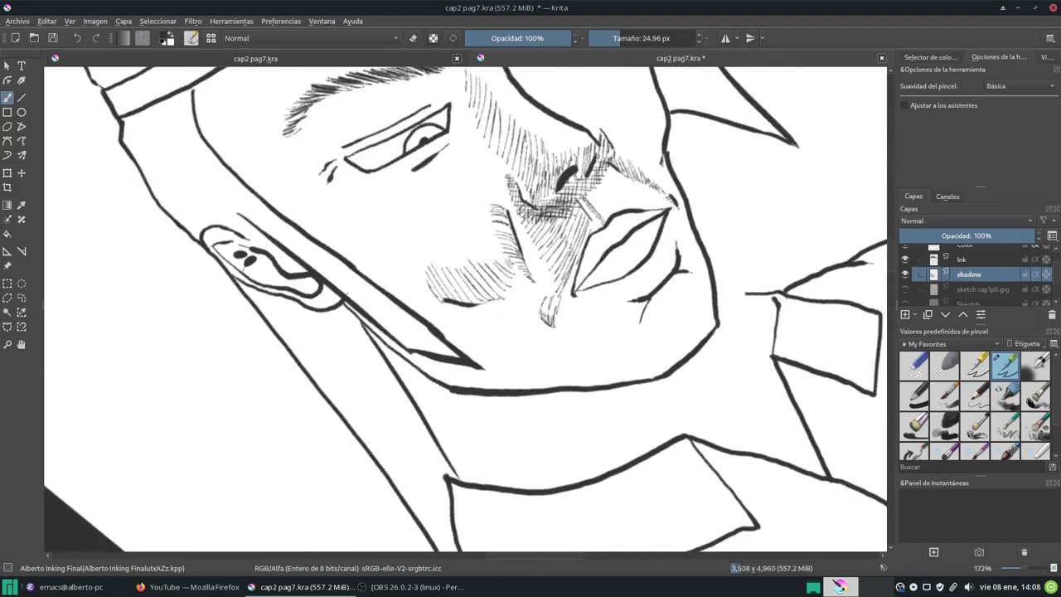
pyautogui.moveTo(417, 299); pyautogui.dragTo(483, 202)
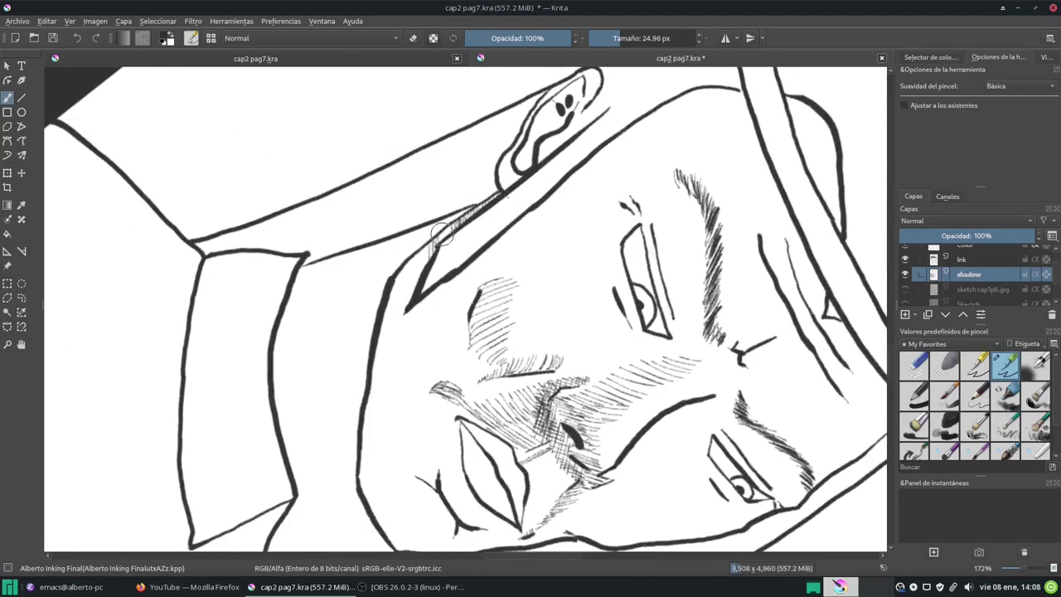
pyautogui.moveTo(373, 379); pyautogui.dragTo(365, 436)
pyautogui.moveTo(391, 344); pyautogui.dragTo(377, 410)
pyautogui.moveTo(411, 319); pyautogui.dragTo(394, 386)
pyautogui.moveTo(428, 308); pyautogui.dragTo(412, 373)
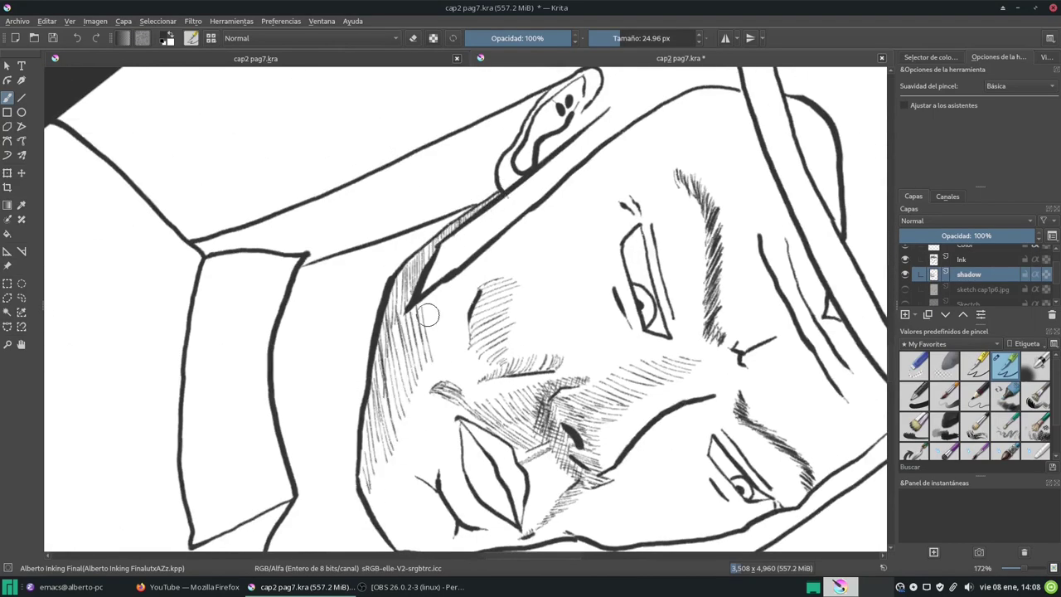
pyautogui.moveTo(461, 290); pyautogui.dragTo(433, 338)
pyautogui.press('5')
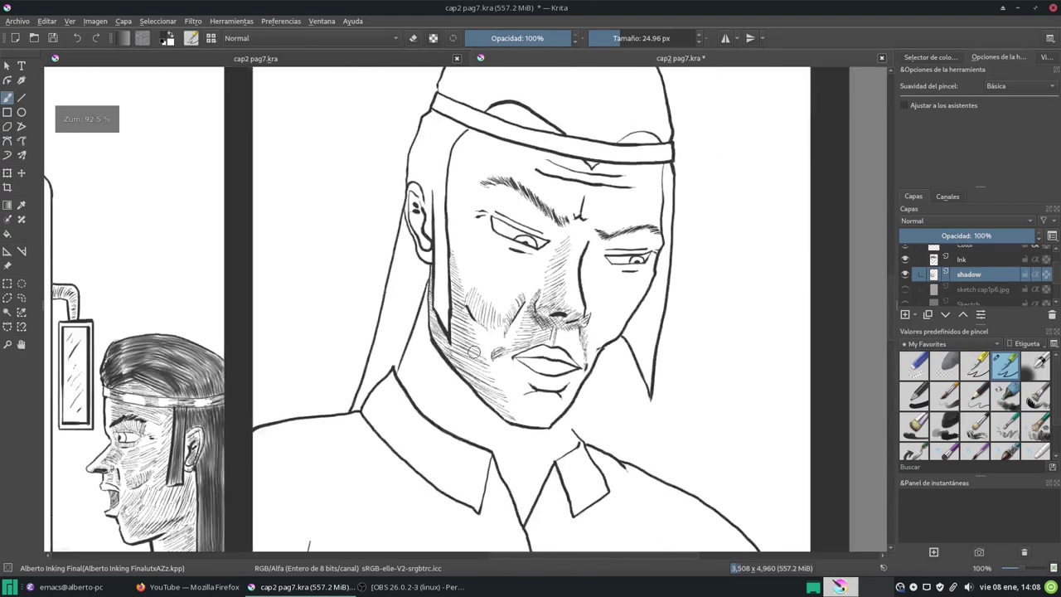
pyautogui.scroll(-3, 425, 297)
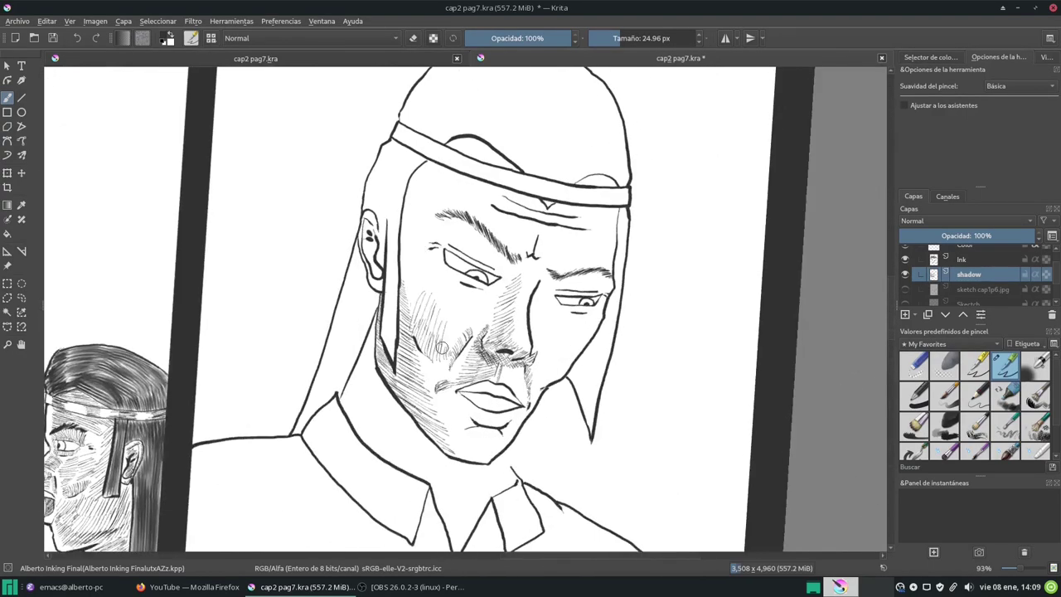
# Rotate and zoom the canvas to frame the man's lips and chin.
pyautogui.moveTo(439, 220); pyautogui.dragTo(498, 251)
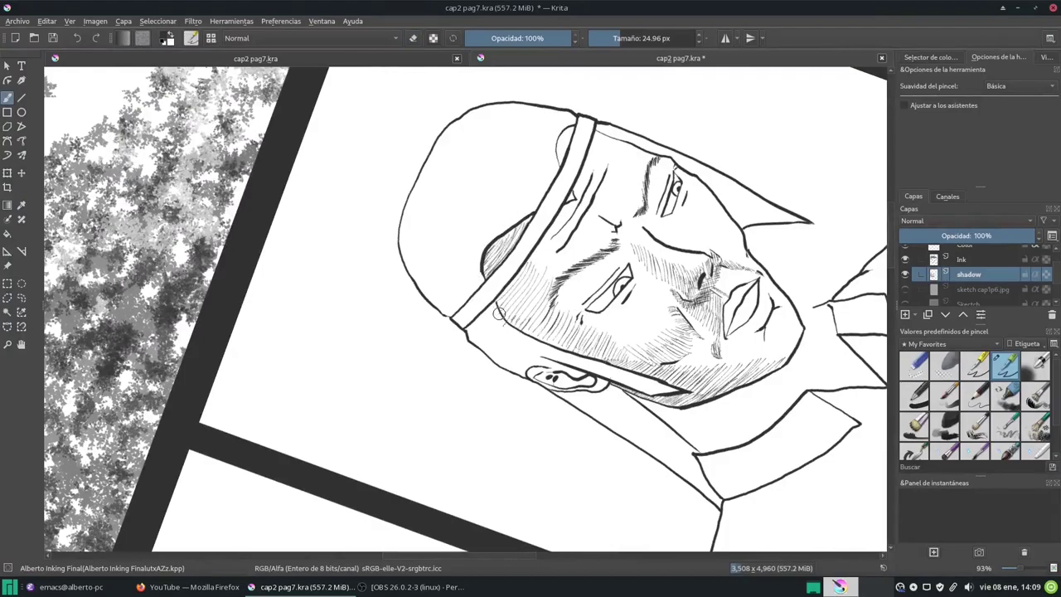
pyautogui.press('5')
pyautogui.scroll(3, 485, 268)
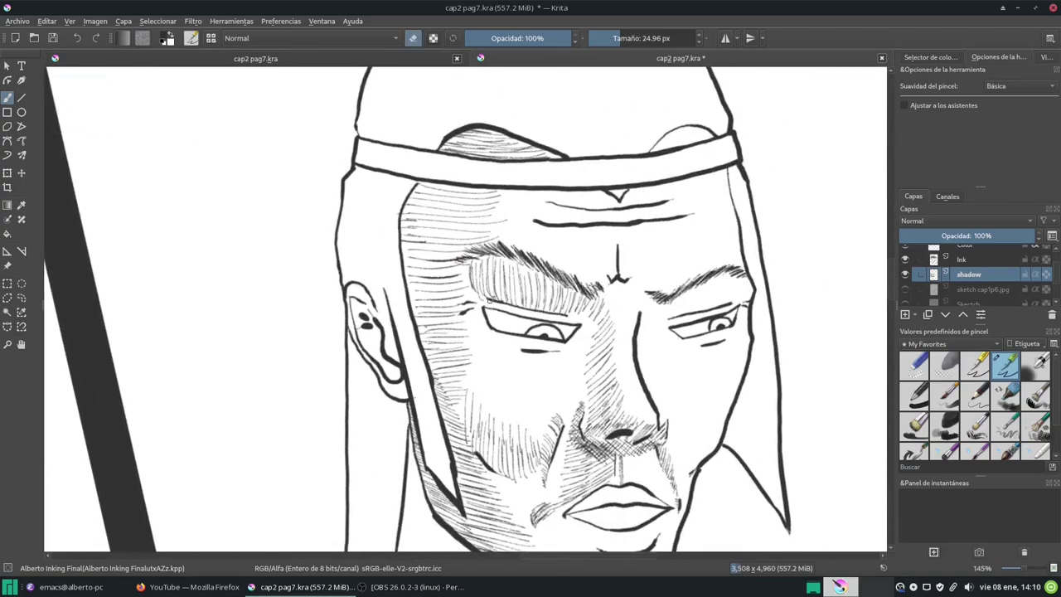
pyautogui.scroll(5, 513, 232)
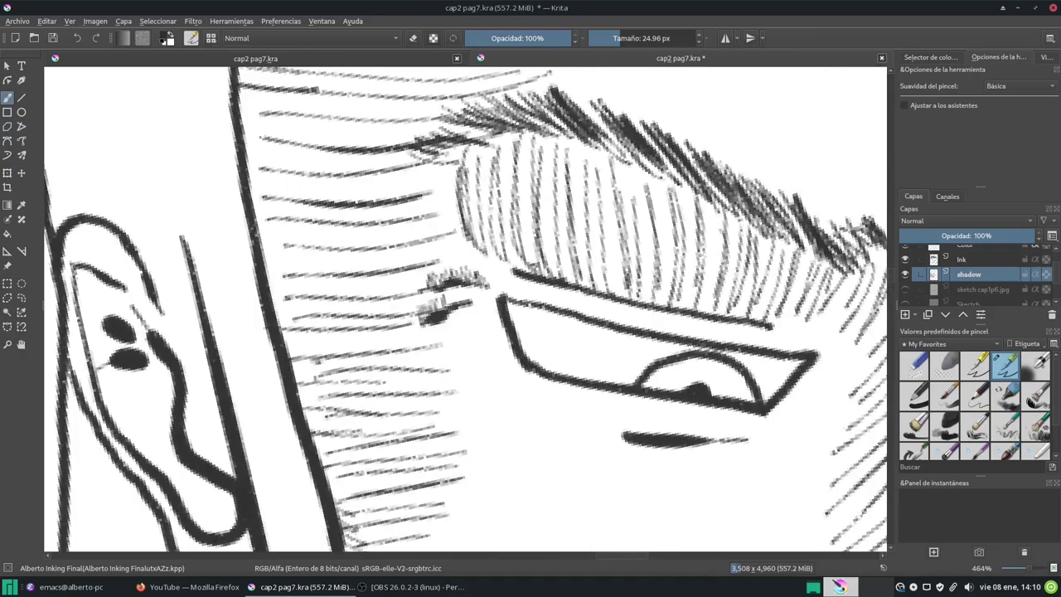
pyautogui.moveTo(558, 263); pyautogui.dragTo(521, 291)
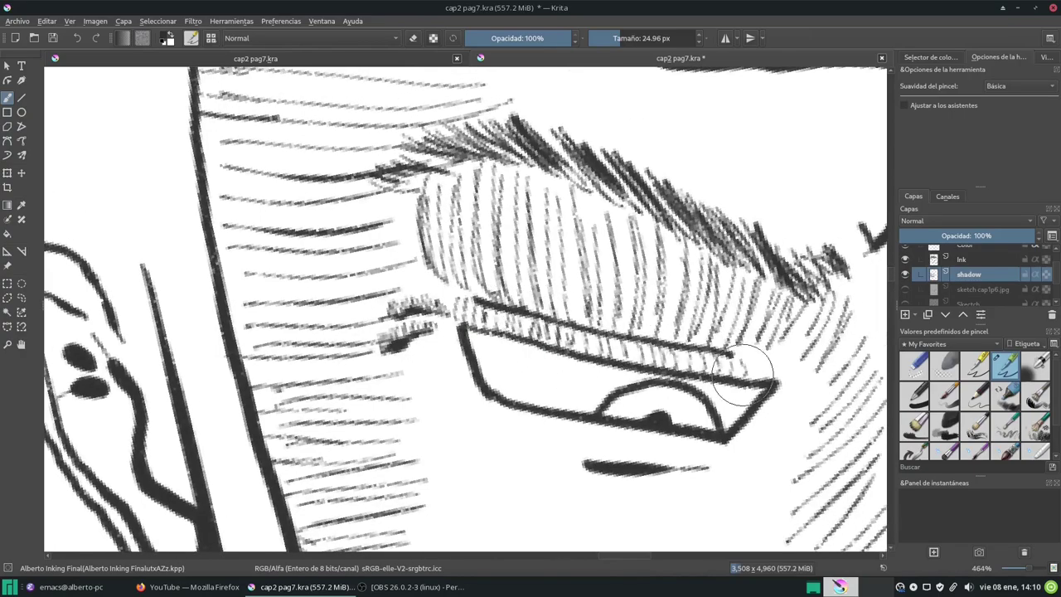
pyautogui.scroll(-5, 743, 375)
pyautogui.moveTo(744, 374); pyautogui.dragTo(631, 315)
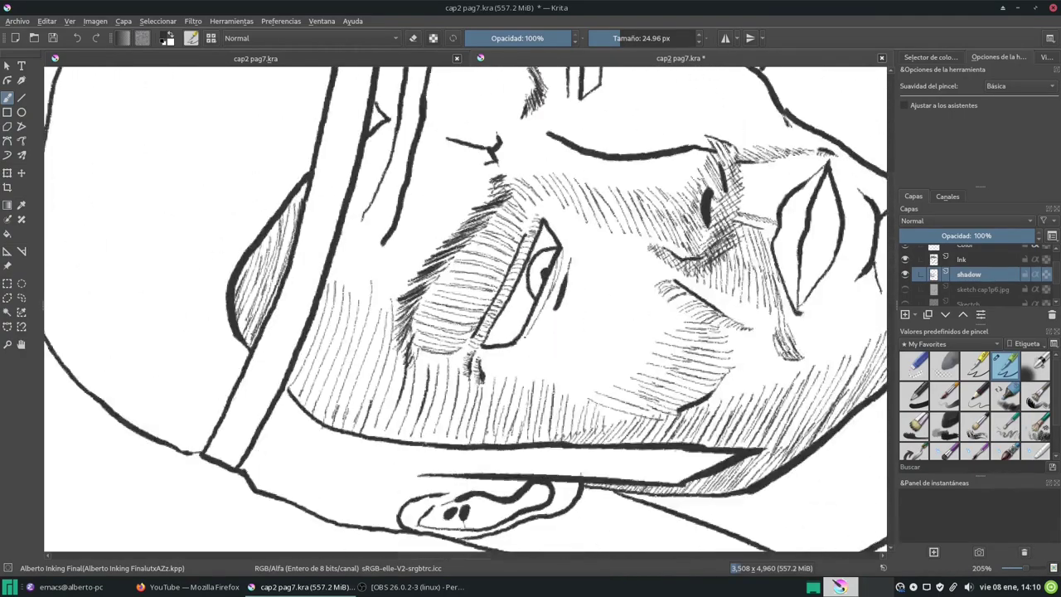
pyautogui.moveTo(508, 360); pyautogui.dragTo(594, 281)
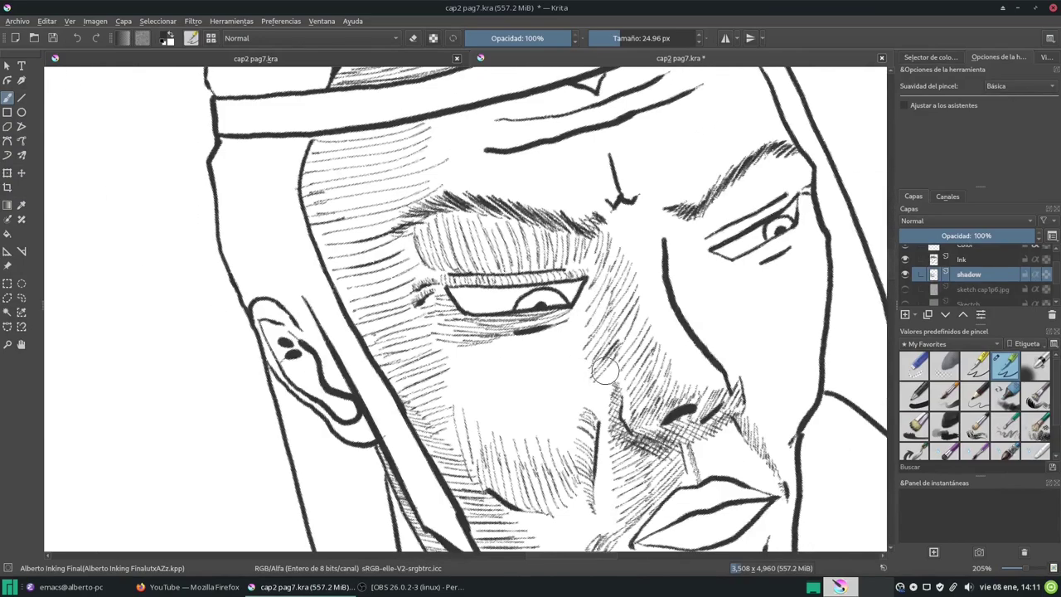
pyautogui.scroll(-3, 604, 370)
pyautogui.moveTo(553, 308); pyautogui.dragTo(454, 299)
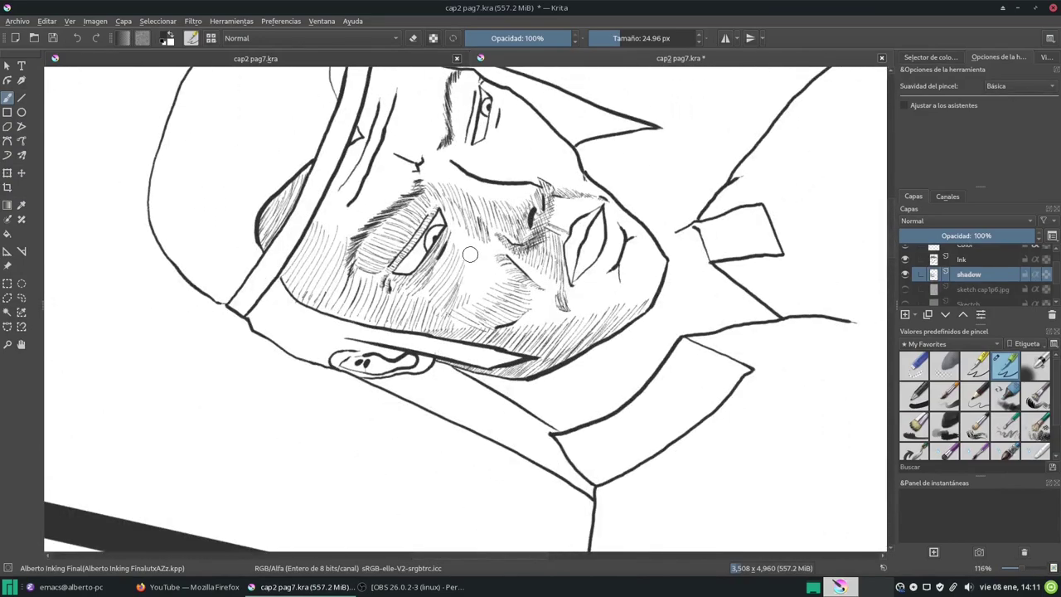
pyautogui.scroll(-3, 470, 254)
pyautogui.press('5')
pyautogui.scroll(5, 576, 303)
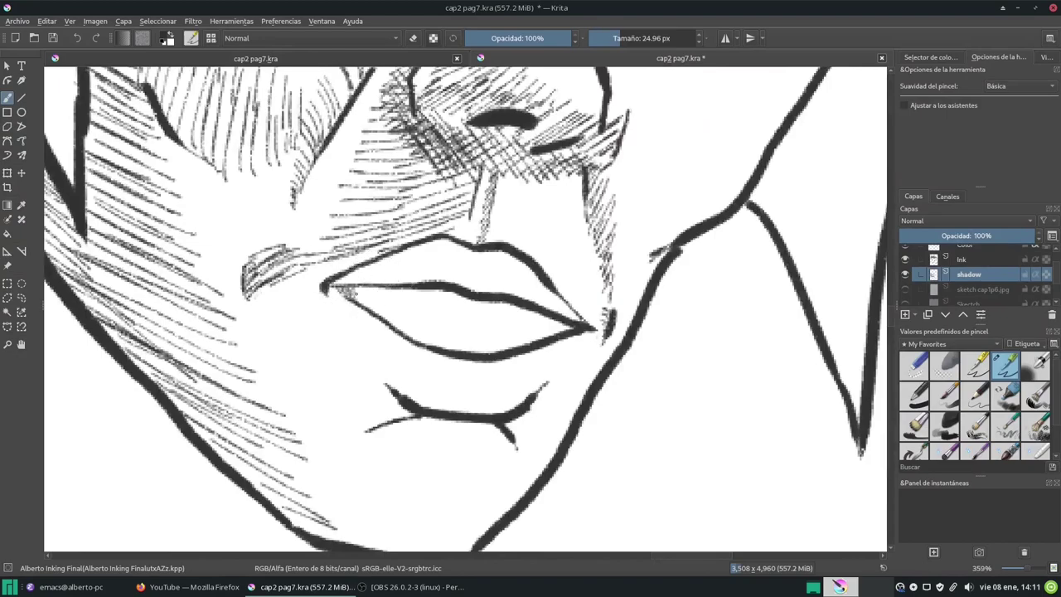
pyautogui.moveTo(364, 315); pyautogui.dragTo(271, 290)
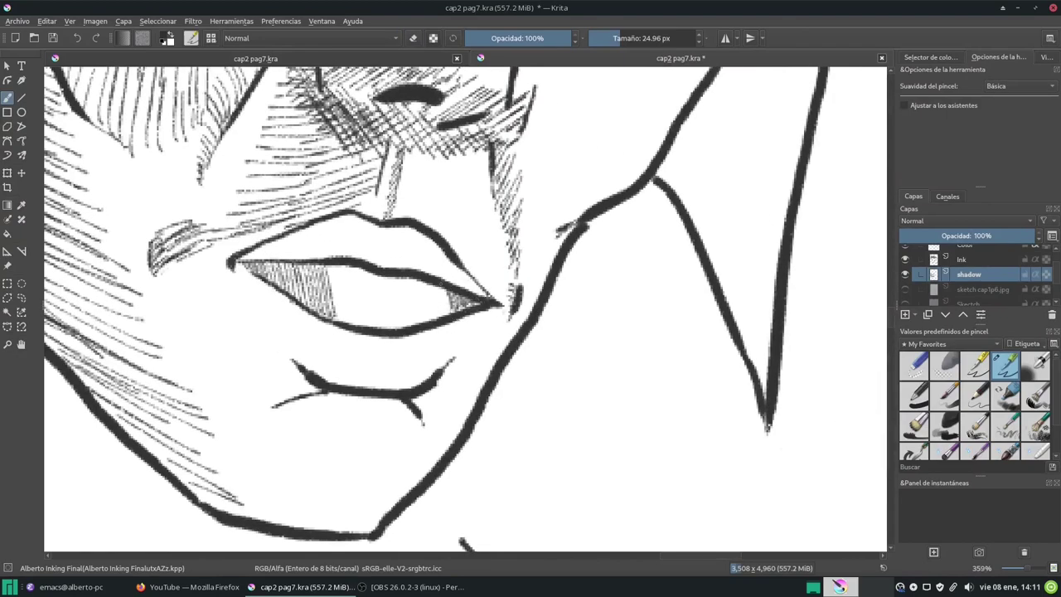
# Fill the upper lip with dense diagonal hatching and add a short face-shading stroke.
pyautogui.moveTo(401, 306)
pyautogui.mouseDown()
pyautogui.moveTo(356, 296)
pyautogui.moveTo(348, 325)
pyautogui.mouseUp()
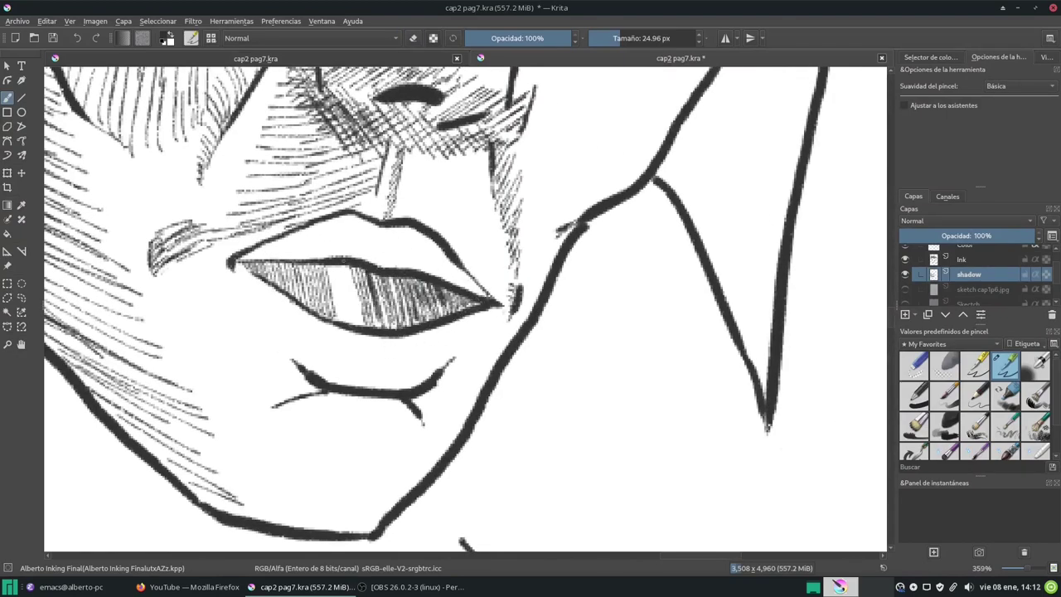
pyautogui.moveTo(342, 267); pyautogui.dragTo(360, 327)
pyautogui.moveTo(289, 267); pyautogui.dragTo(356, 308)
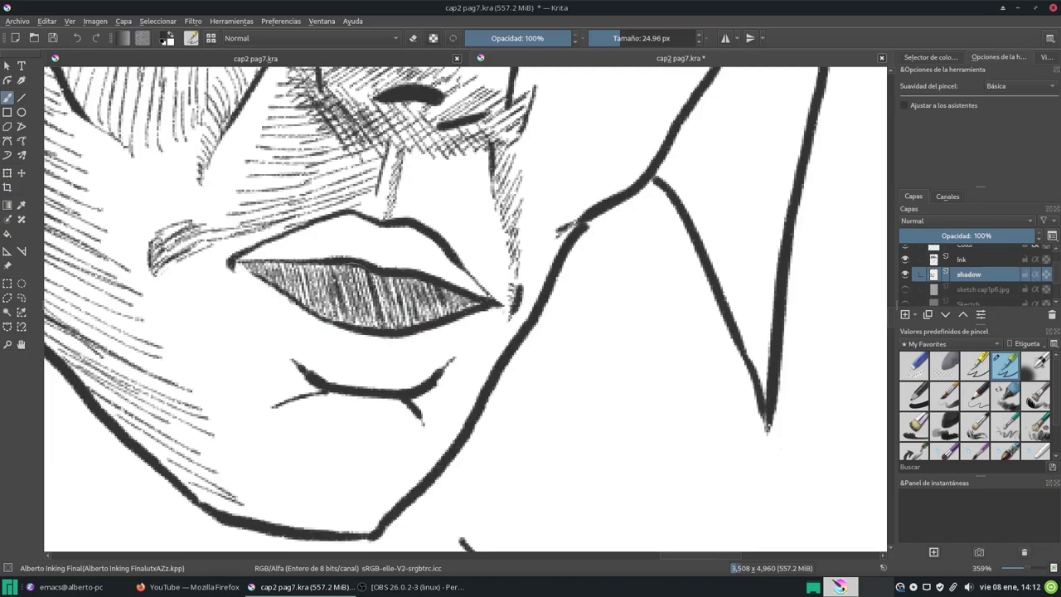
pyautogui.press('-')
pyautogui.press('-')
pyautogui.press('-')
pyautogui.press('-')
pyautogui.press('-')
pyautogui.press('-')
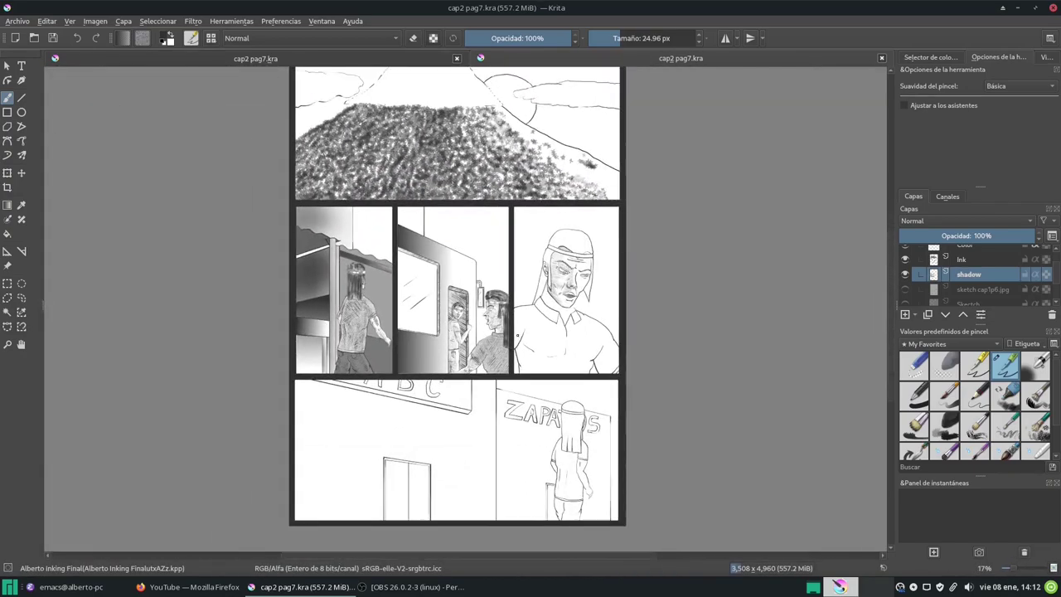
pyautogui.scroll(4, 471, 297)
pyautogui.moveTo(455, 357); pyautogui.dragTo(470, 297)
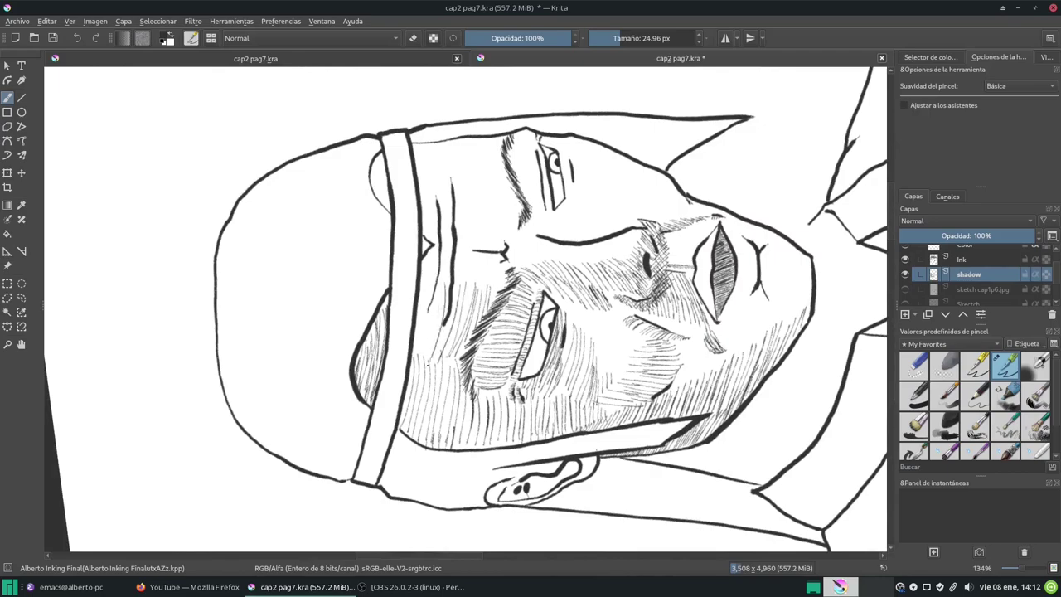
# Rotate and zoom the canvas repeatedly to review the lips from different angles.
pyautogui.press('6')
pyautogui.press('6')
pyautogui.press('6')
pyautogui.scroll(3, 428, 295)
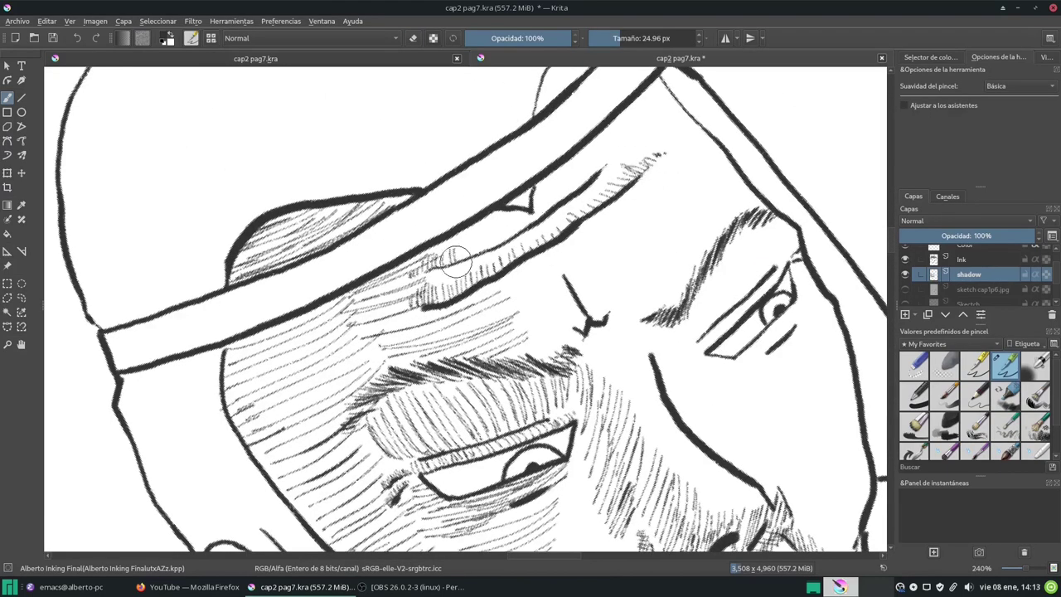
pyautogui.press('5')
pyautogui.scroll(3, 561, 173)
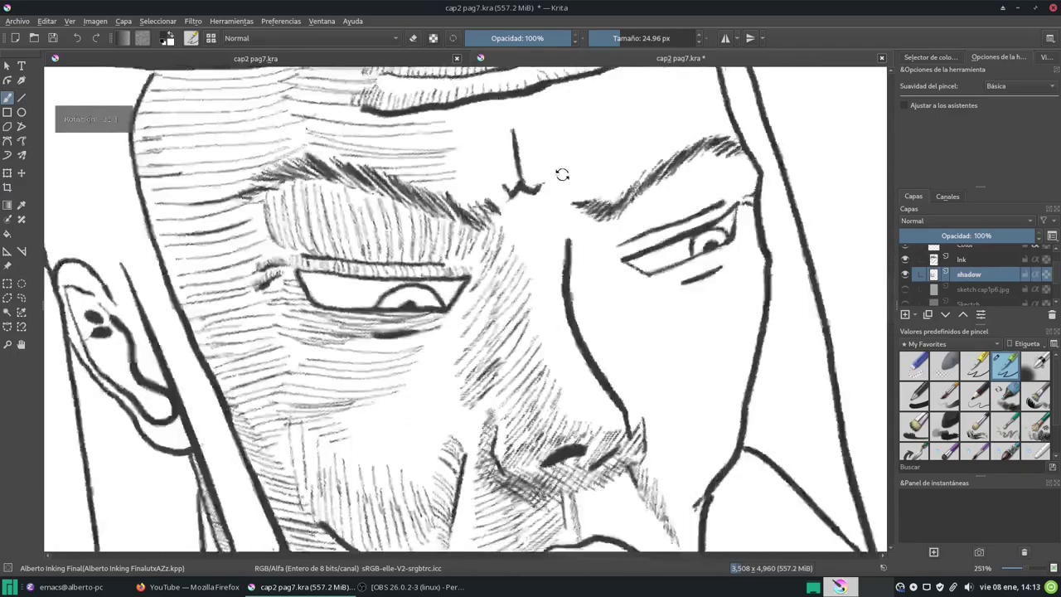
pyautogui.press('4')
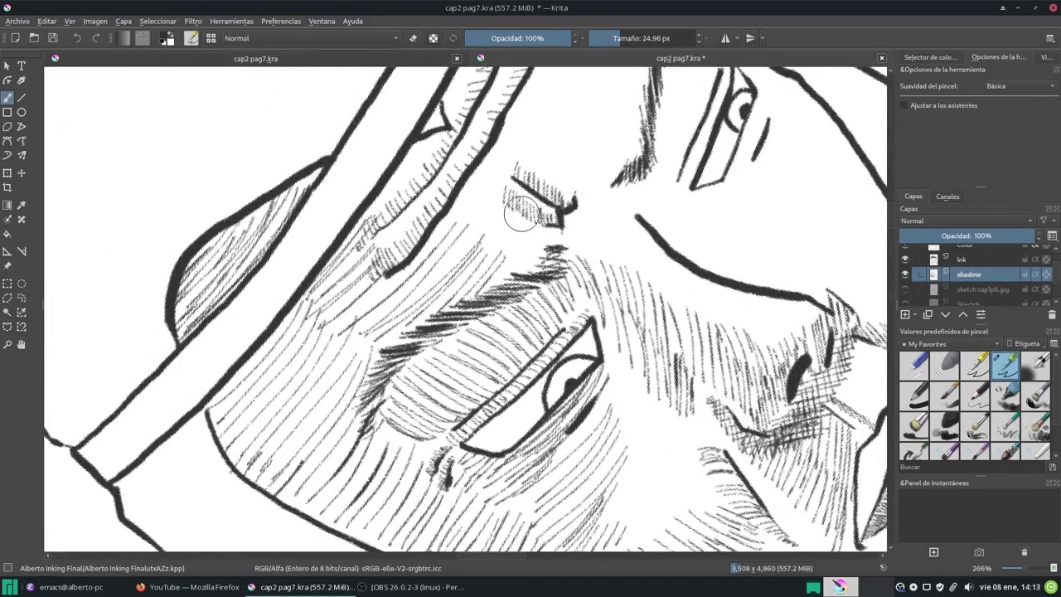
pyautogui.scroll(-3, 520, 214)
pyautogui.press('5')
pyautogui.press('4')
pyautogui.press('4')
pyautogui.press('4')
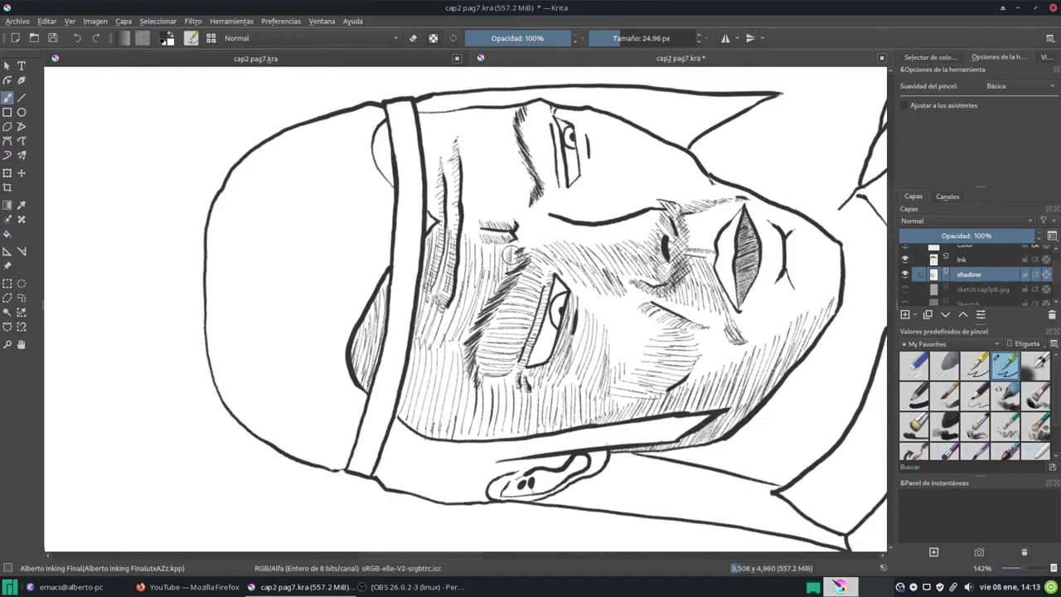
pyautogui.scroll(-3, 512, 254)
pyautogui.press('5')
pyautogui.press('6')
pyautogui.press('6')
pyautogui.press('6')
pyautogui.scroll(3, 543, 233)
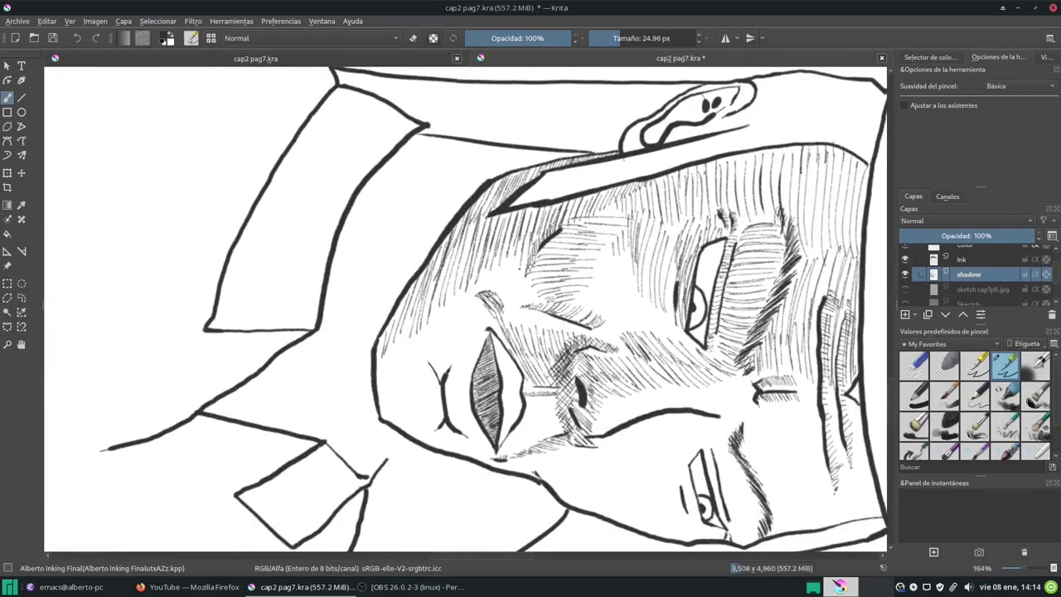
pyautogui.scroll(2, 417, 329)
pyautogui.press('4')
pyautogui.press('4')
pyautogui.press('4')
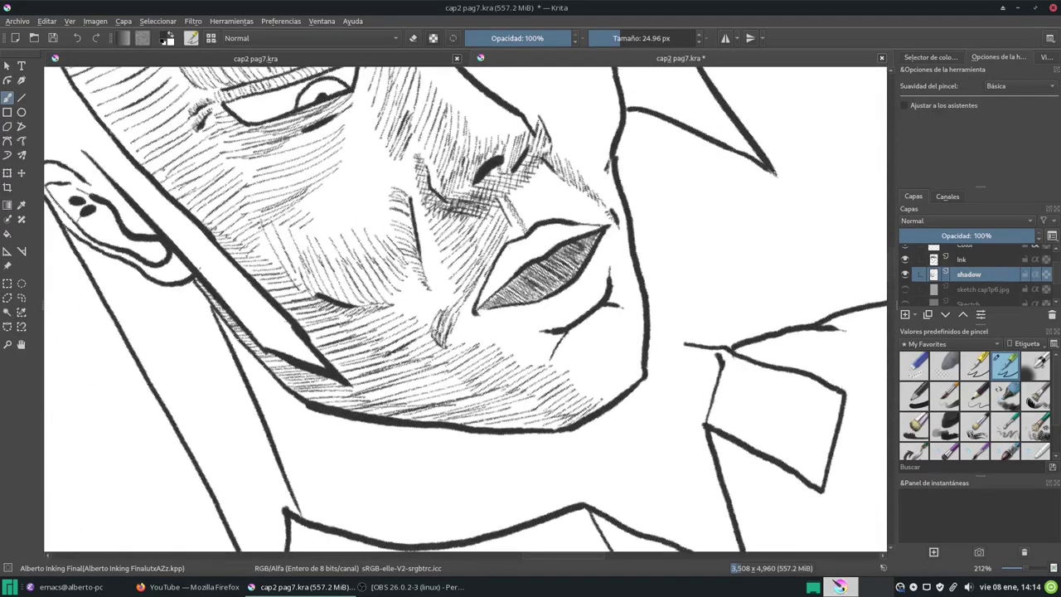
pyautogui.scroll(3, 627, 299)
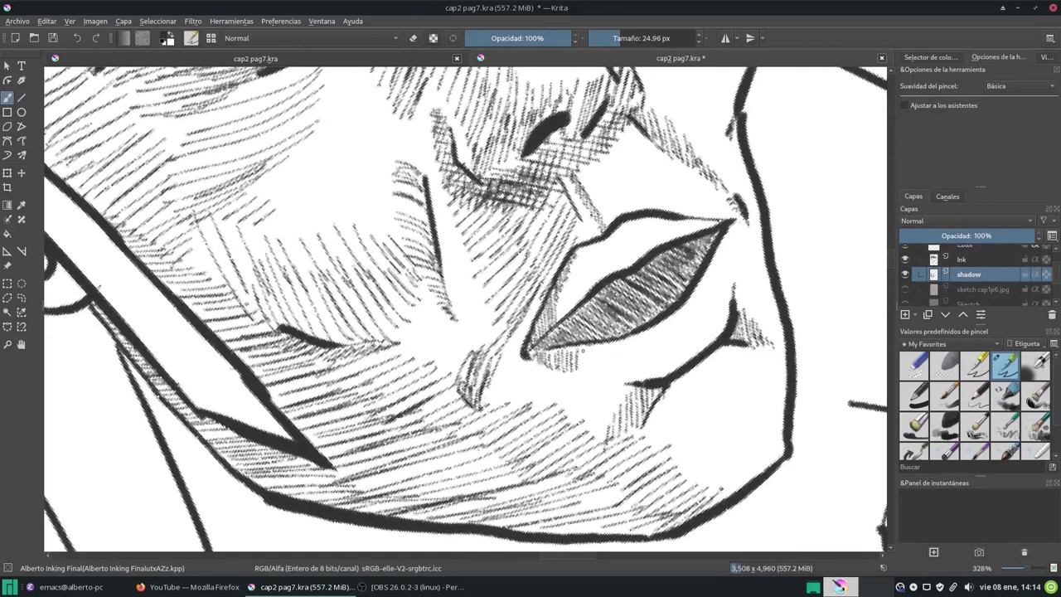
pyautogui.press('5')
pyautogui.scroll(-4, 582, 371)
pyautogui.scroll(2, 620, 343)
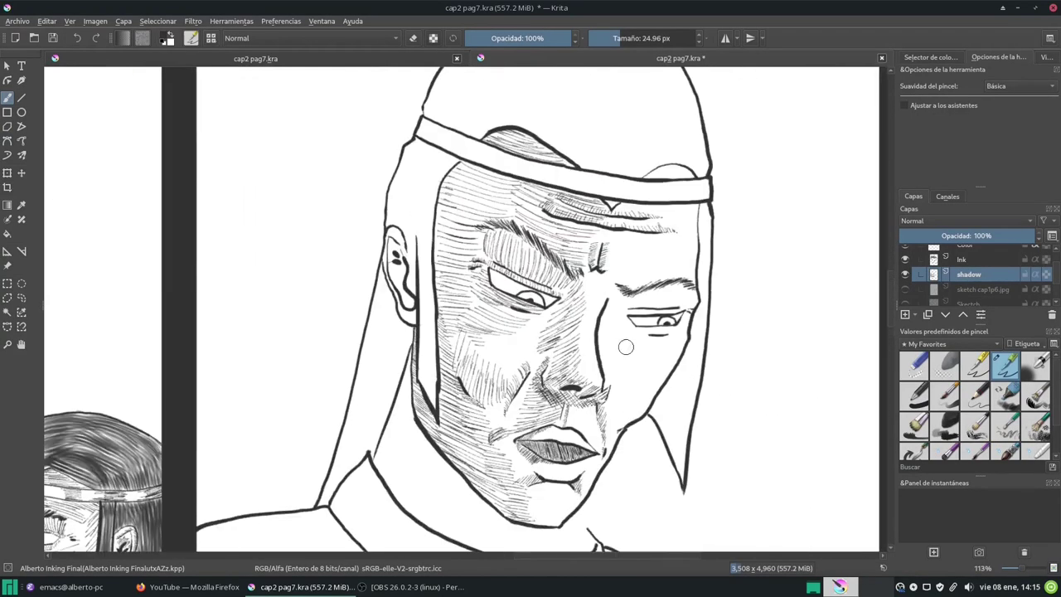
pyautogui.scroll(2, 621, 343)
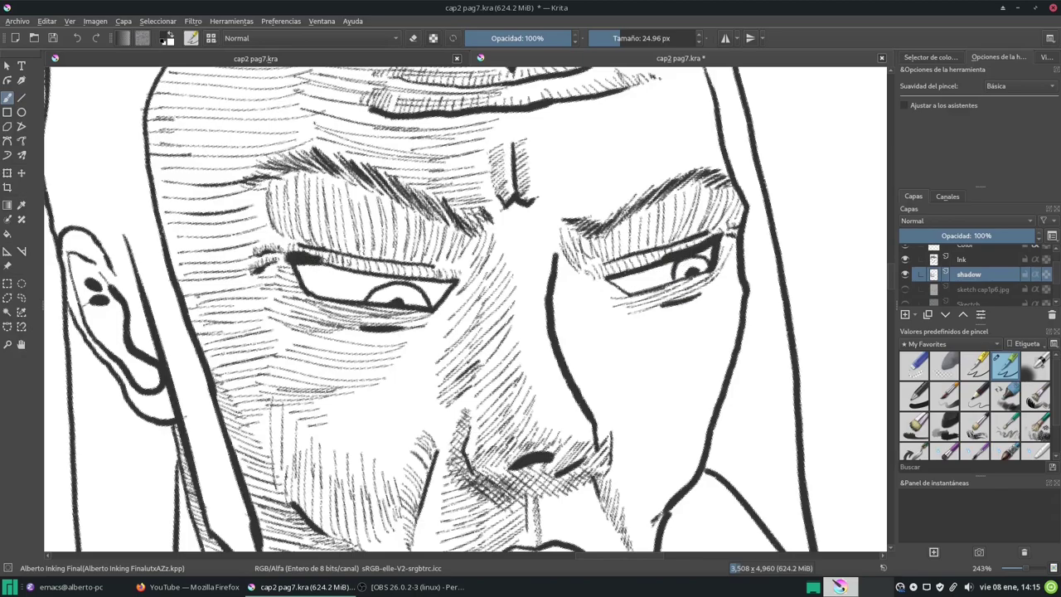
pyautogui.scroll(-6, 362, 277)
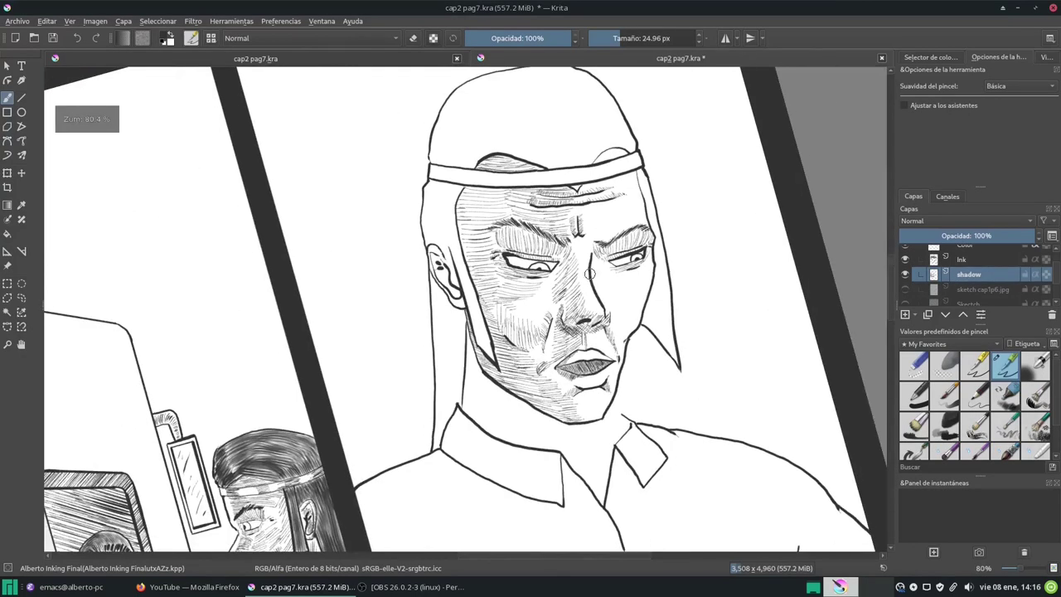
# On the Ink layer, pick the Texture Hair brush at 41.50 px.
pyautogui.click(906, 260)
pyautogui.click(905, 259)
pyautogui.click(962, 259)
pyautogui.click(949, 344)
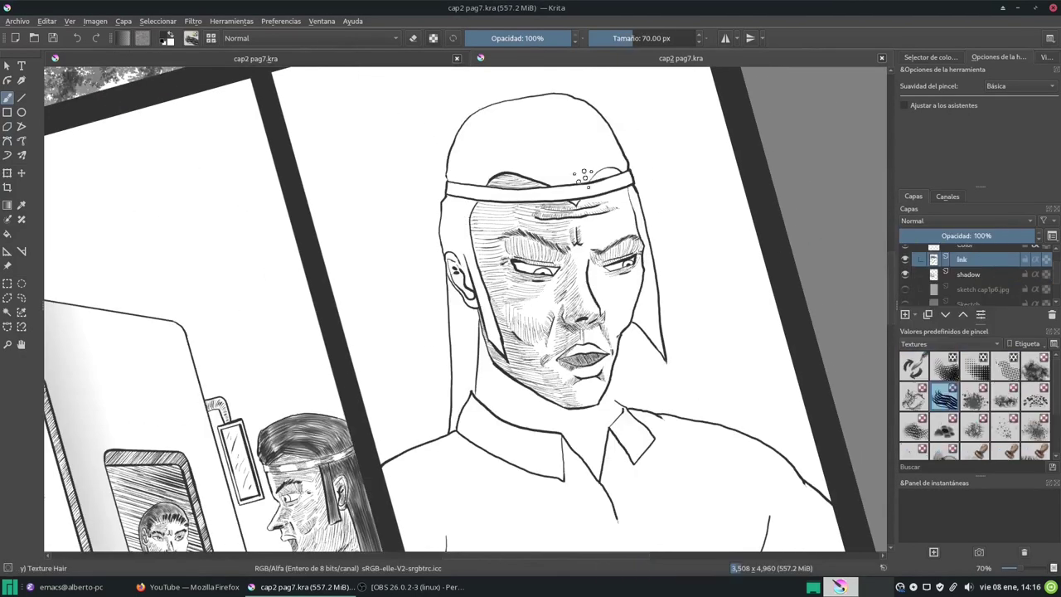
pyautogui.click(949, 249)
pyautogui.scroll(3, 539, 432)
pyautogui.press('/')
# Texture the hair strands by the face, beside the neck and right of the headband.
pyautogui.moveTo(539, 433); pyautogui.dragTo(503, 330)
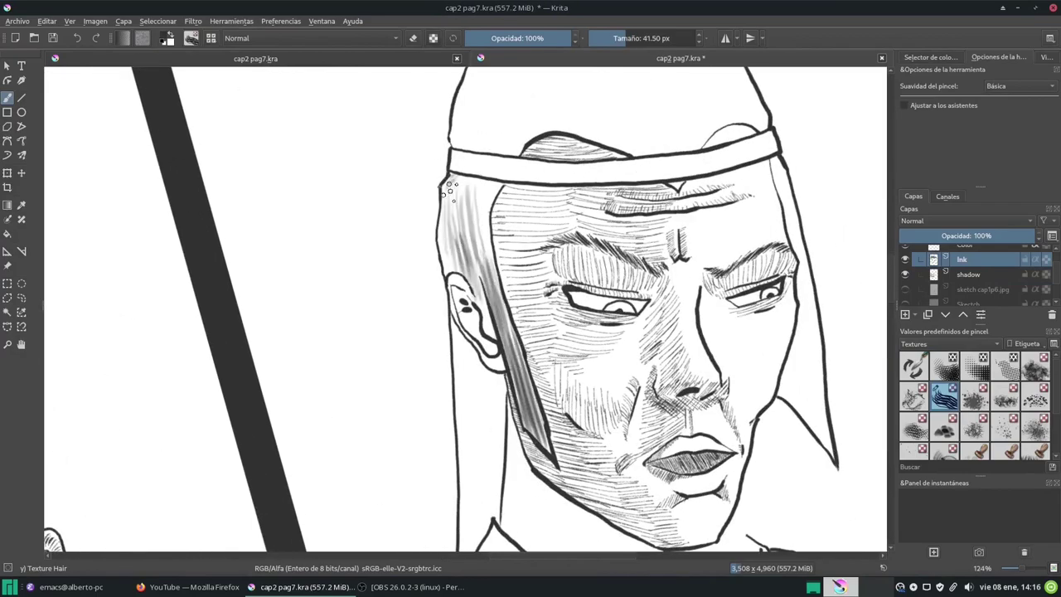
pyautogui.moveTo(450, 189)
pyautogui.mouseDown()
pyautogui.moveTo(464, 273)
pyautogui.moveTo(481, 306)
pyautogui.moveTo(497, 309)
pyautogui.mouseUp()
pyautogui.scroll(-3, 479, 189)
pyautogui.moveTo(508, 240)
pyautogui.mouseDown()
pyautogui.moveTo(495, 383)
pyautogui.moveTo(513, 373)
pyautogui.moveTo(497, 451)
pyautogui.mouseUp()
pyautogui.moveTo(524, 340); pyautogui.dragTo(497, 417)
pyautogui.moveTo(528, 283); pyautogui.dragTo(504, 375)
pyautogui.scroll(4, 568, 195)
pyautogui.moveTo(566, 199); pyautogui.dragTo(606, 423)
pyautogui.moveTo(593, 349); pyautogui.dragTo(615, 466)
pyautogui.moveTo(572, 373); pyautogui.dragTo(609, 481)
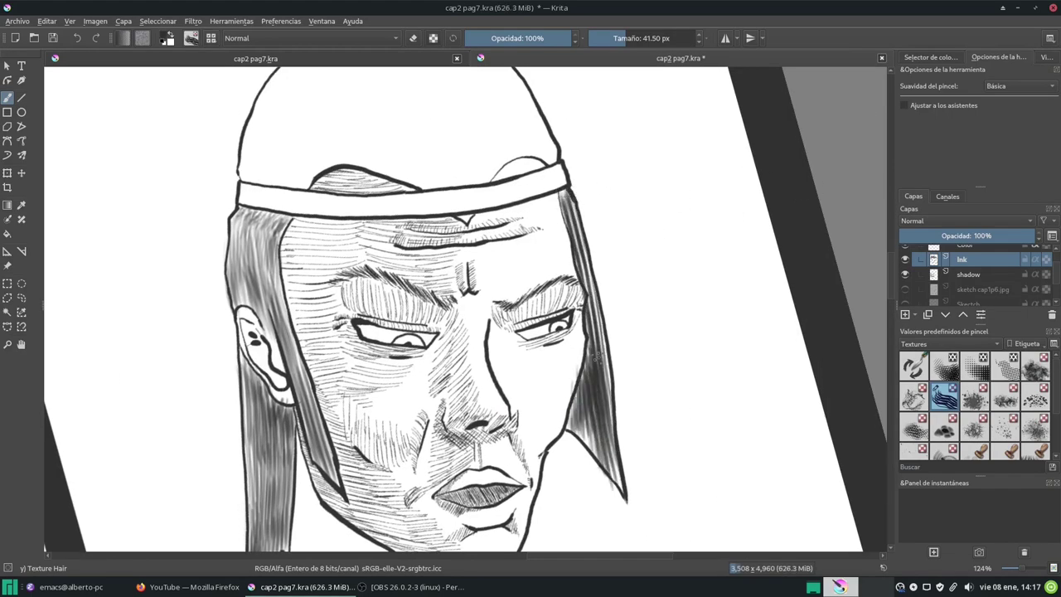
pyautogui.moveTo(581, 340); pyautogui.dragTo(618, 481)
pyautogui.scroll(4, 514, 352)
# Fan hair strokes over the left side and above the headband, turning the head.
pyautogui.moveTo(336, 211); pyautogui.dragTo(290, 302)
pyautogui.moveTo(365, 203); pyautogui.dragTo(302, 253)
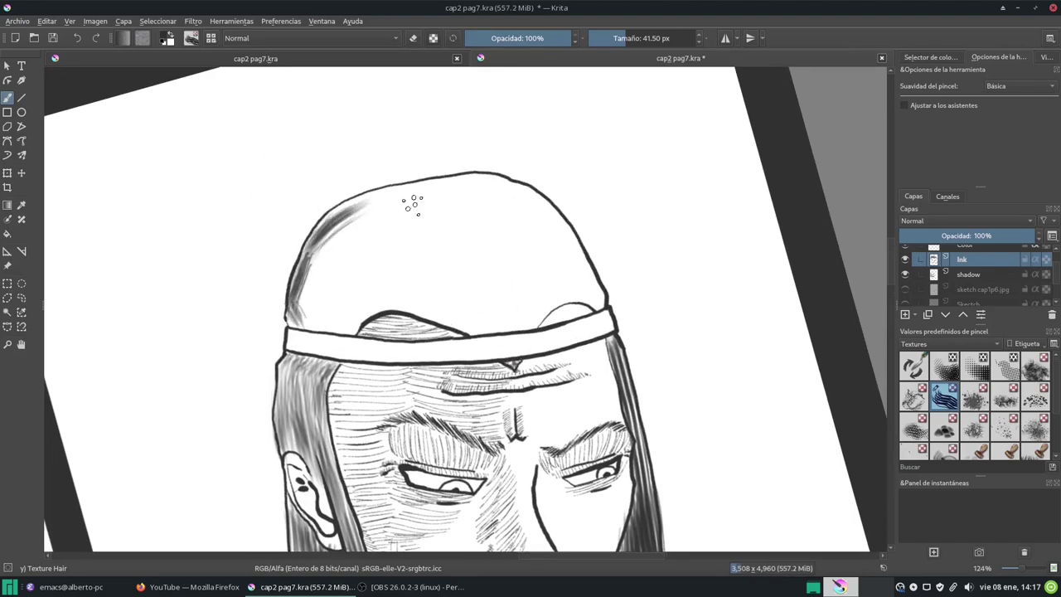
pyautogui.moveTo(398, 290); pyautogui.dragTo(464, 330)
pyautogui.moveTo(465, 275); pyautogui.dragTo(498, 334)
pyautogui.moveTo(531, 273); pyautogui.dragTo(510, 332)
pyautogui.moveTo(568, 286); pyautogui.dragTo(526, 330)
pyautogui.moveTo(601, 303)
pyautogui.mouseDown()
pyautogui.moveTo(553, 253)
pyautogui.moveTo(535, 207)
pyautogui.mouseUp()
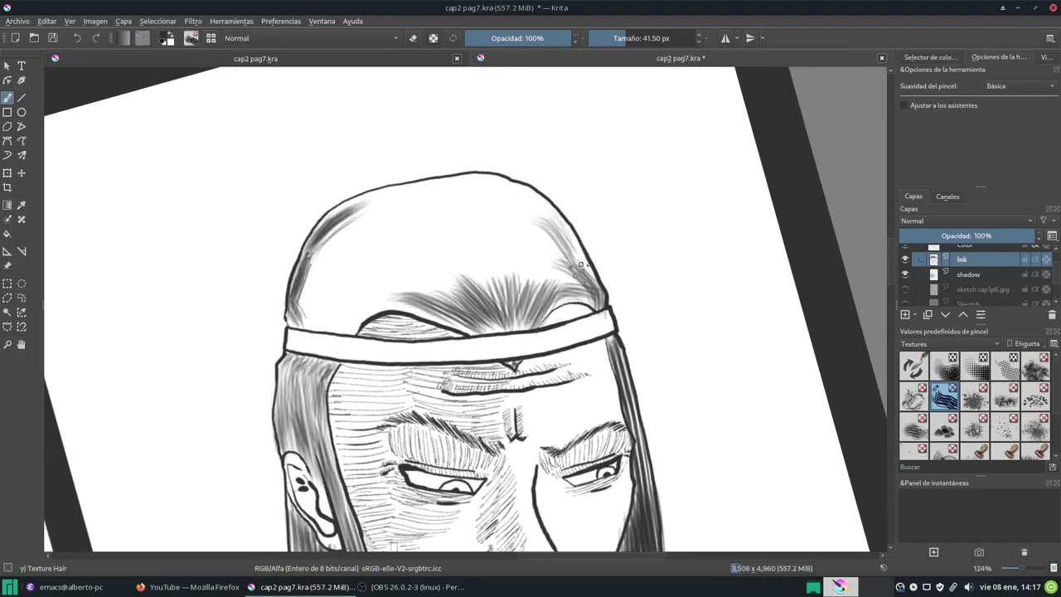
pyautogui.moveTo(584, 275); pyautogui.dragTo(543, 212)
pyautogui.moveTo(591, 313); pyautogui.dragTo(543, 283)
pyautogui.moveTo(572, 298)
pyautogui.mouseDown()
pyautogui.moveTo(491, 220)
pyautogui.moveTo(414, 241)
pyautogui.mouseUp()
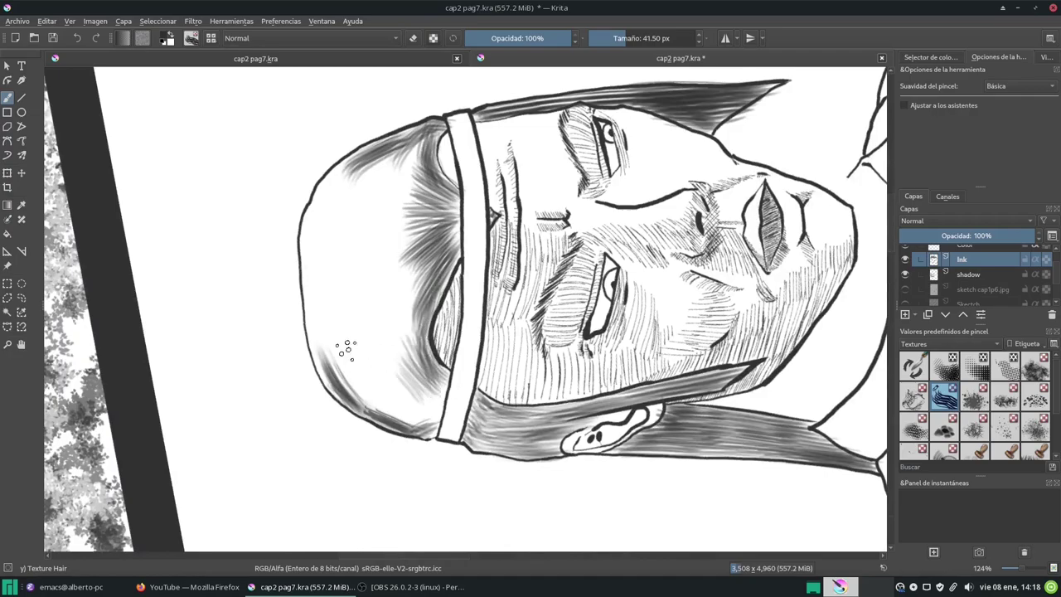
pyautogui.press('5')
# Add dense strand texture across the left, top and right of the hair dome.
pyautogui.moveTo(363, 274); pyautogui.dragTo(424, 209)
pyautogui.moveTo(638, 240); pyautogui.dragTo(580, 170)
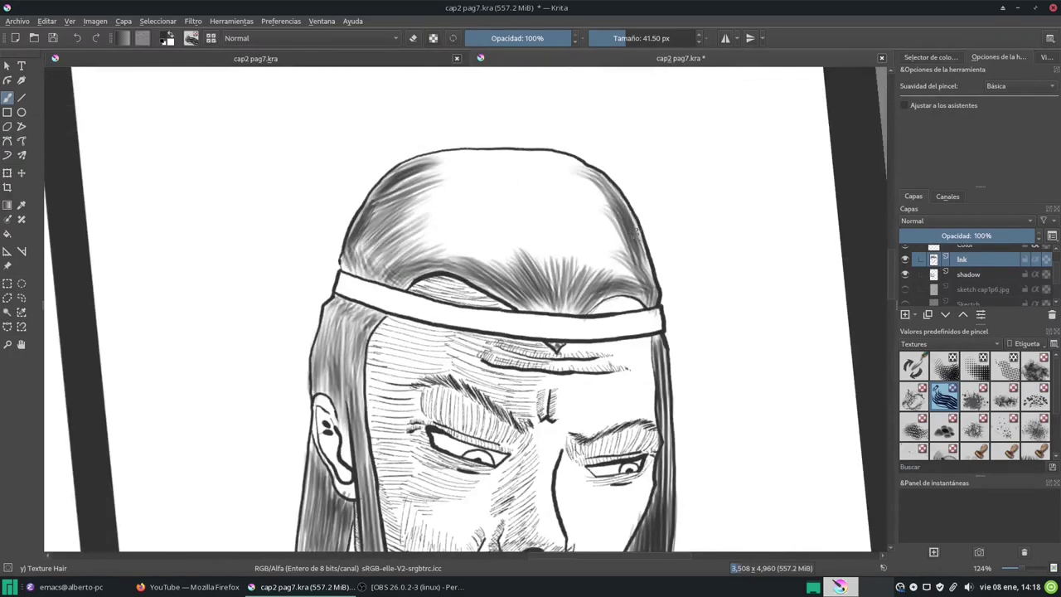
pyautogui.moveTo(556, 278); pyautogui.dragTo(533, 178)
pyautogui.moveTo(597, 277); pyautogui.dragTo(522, 191)
pyautogui.moveTo(617, 282)
pyautogui.mouseDown()
pyautogui.moveTo(591, 276)
pyautogui.moveTo(572, 224)
pyautogui.mouseUp()
pyautogui.moveTo(518, 207); pyautogui.dragTo(452, 166)
pyautogui.moveTo(567, 211); pyautogui.dragTo(481, 153)
pyautogui.moveTo(602, 232); pyautogui.dragTo(556, 157)
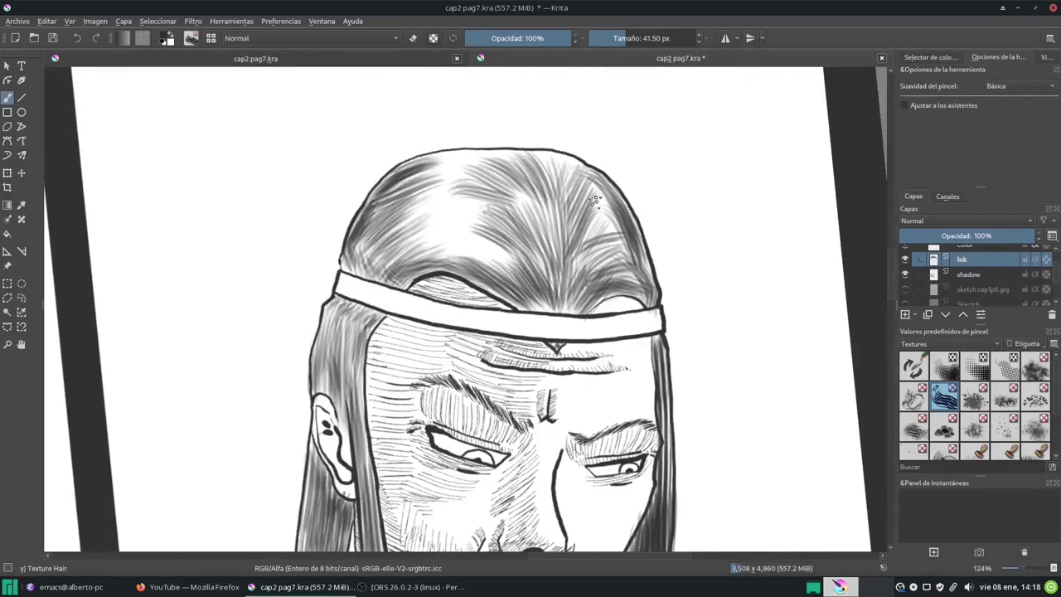
pyautogui.moveTo(621, 248); pyautogui.dragTo(568, 178)
pyautogui.moveTo(626, 272)
pyautogui.mouseDown()
pyautogui.moveTo(572, 160)
pyautogui.moveTo(510, 237)
pyautogui.mouseUp()
# Darken the left, centre and right of the hair dome with more strands.
pyautogui.moveTo(506, 264); pyautogui.dragTo(410, 233)
pyautogui.moveTo(493, 236); pyautogui.dragTo(426, 154)
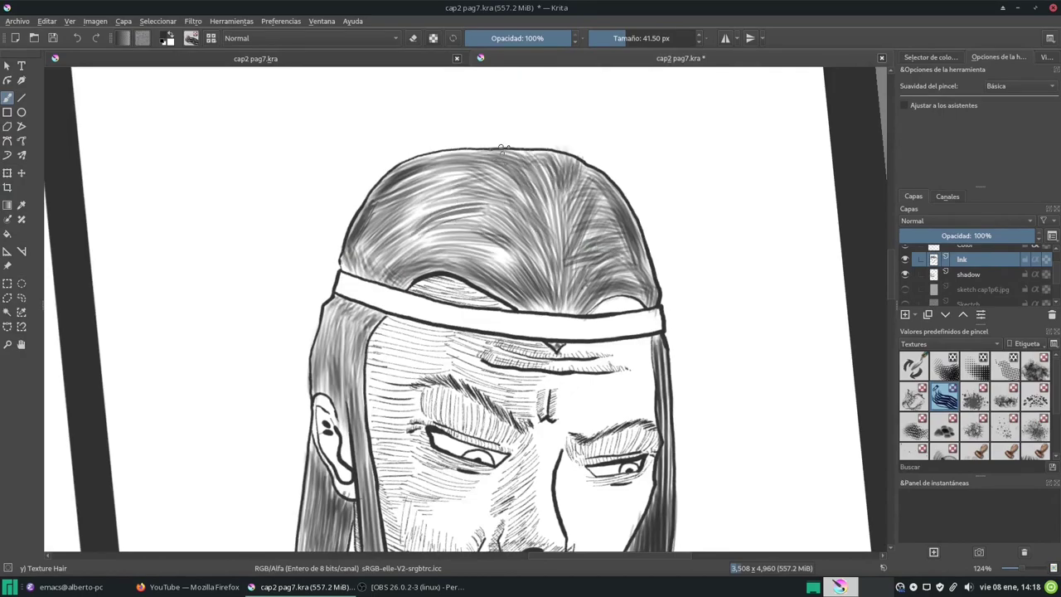
pyautogui.moveTo(469, 253); pyautogui.dragTo(394, 174)
pyautogui.moveTo(547, 309); pyautogui.dragTo(410, 237)
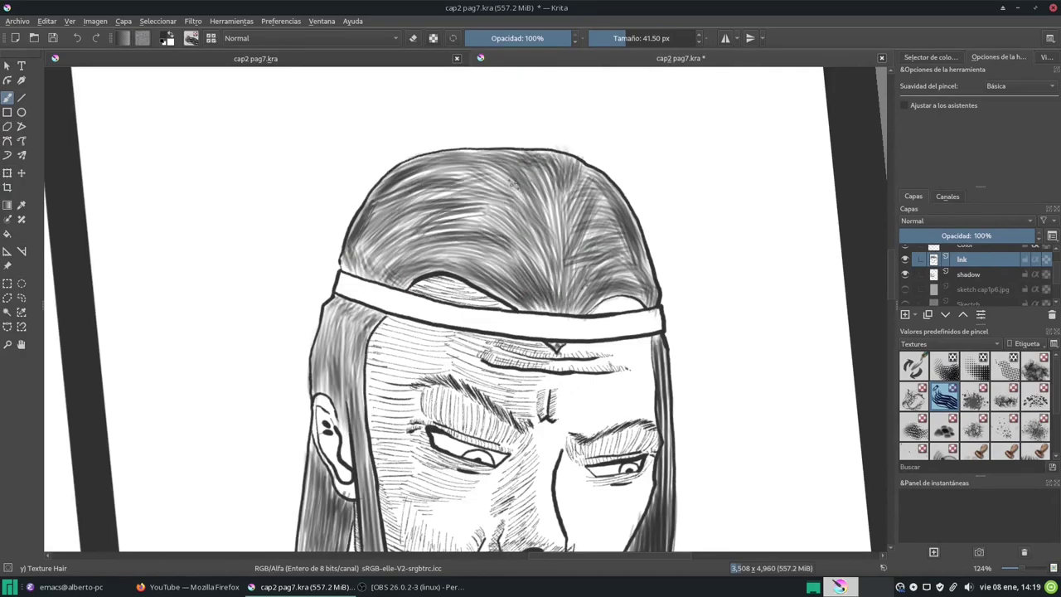
pyautogui.moveTo(580, 282); pyautogui.dragTo(534, 174)
pyautogui.moveTo(650, 274); pyautogui.dragTo(576, 207)
pyautogui.moveTo(518, 277)
pyautogui.mouseDown()
pyautogui.moveTo(601, 184)
pyautogui.moveTo(552, 232)
pyautogui.mouseUp()
pyautogui.moveTo(390, 205); pyautogui.dragTo(502, 228)
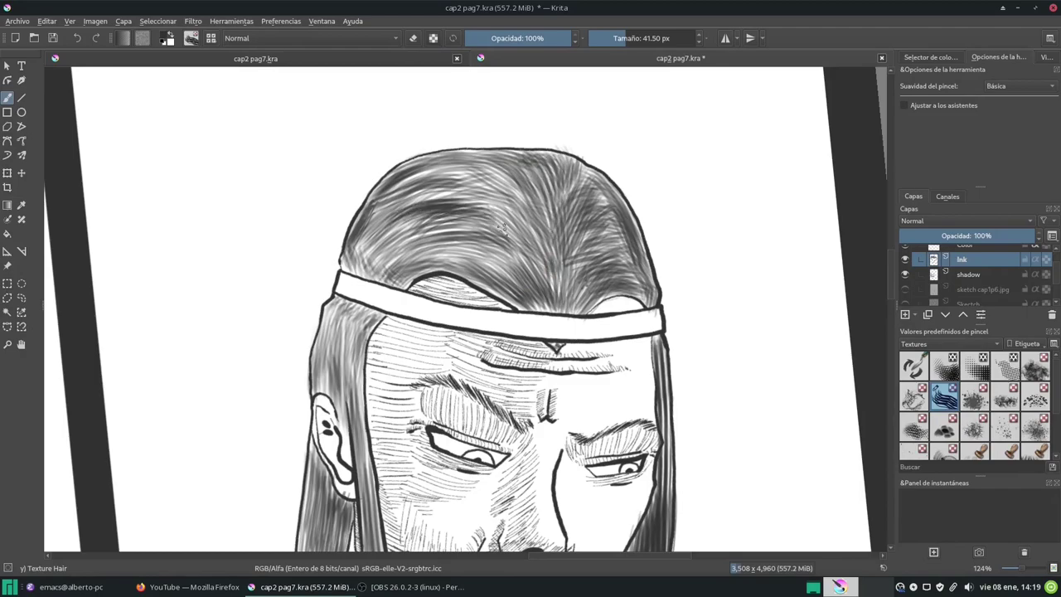
pyautogui.moveTo(372, 268)
pyautogui.mouseDown()
pyautogui.moveTo(456, 249)
pyautogui.moveTo(468, 165)
pyautogui.mouseUp()
pyautogui.moveTo(415, 207); pyautogui.dragTo(526, 156)
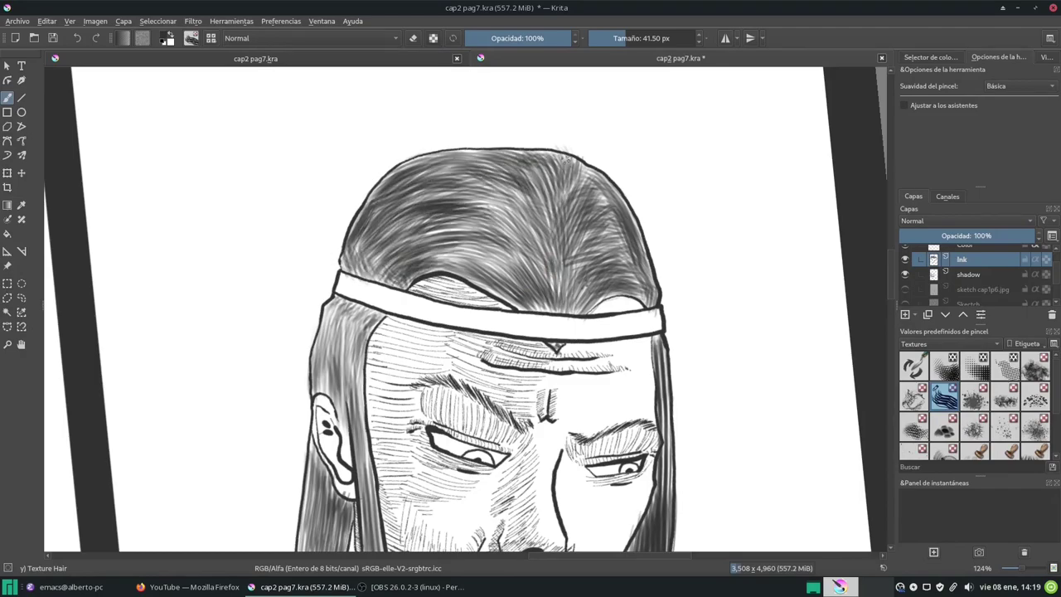
pyautogui.moveTo(523, 208)
pyautogui.mouseDown()
pyautogui.moveTo(506, 257)
pyautogui.moveTo(539, 195)
pyautogui.mouseUp()
pyautogui.moveTo(647, 286)
pyautogui.mouseDown()
pyautogui.moveTo(572, 224)
pyautogui.moveTo(535, 154)
pyautogui.mouseUp()
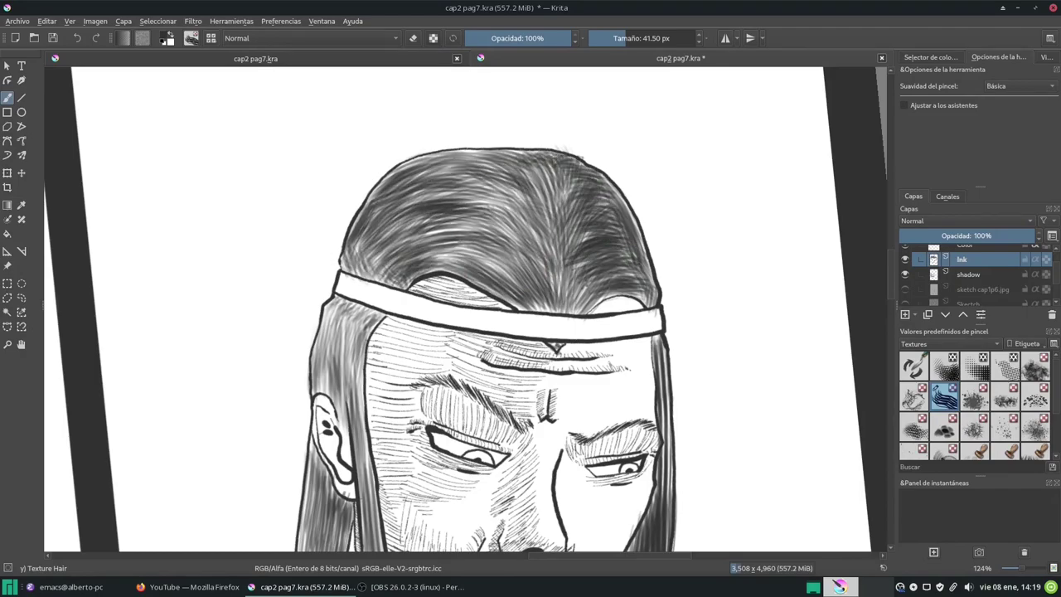
# Add finer dark strands along the headband and in the central hair.
pyautogui.scroll(3, 501, 260)
pyautogui.moveTo(373, 307); pyautogui.dragTo(477, 283)
pyautogui.moveTo(481, 313)
pyautogui.mouseDown()
pyautogui.moveTo(547, 274)
pyautogui.moveTo(514, 165)
pyautogui.mouseUp()
pyautogui.moveTo(414, 265); pyautogui.dragTo(452, 217)
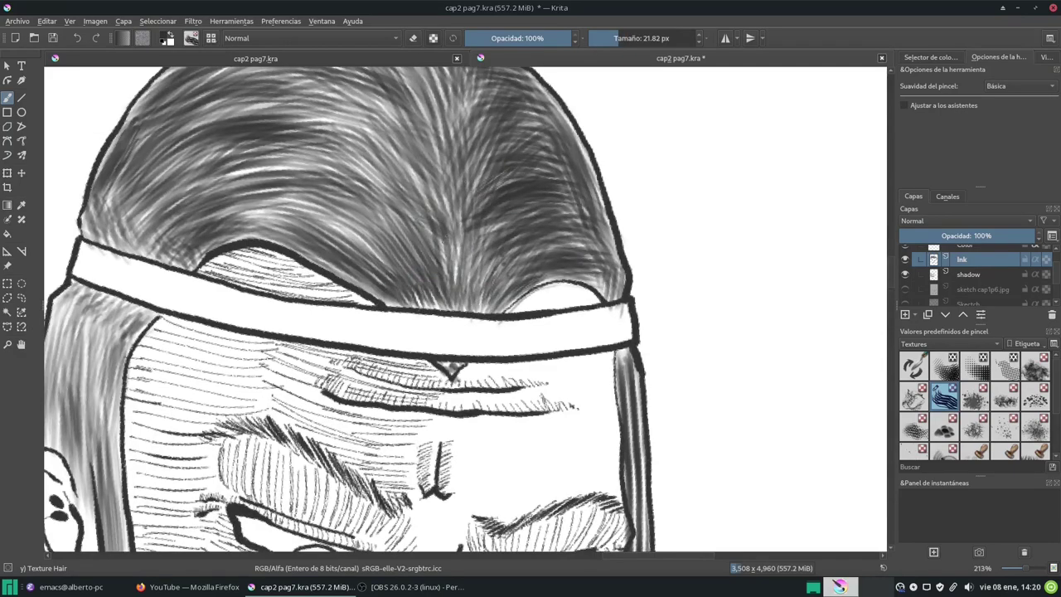
pyautogui.press('/')
pyautogui.moveTo(230, 298); pyautogui.dragTo(379, 265)
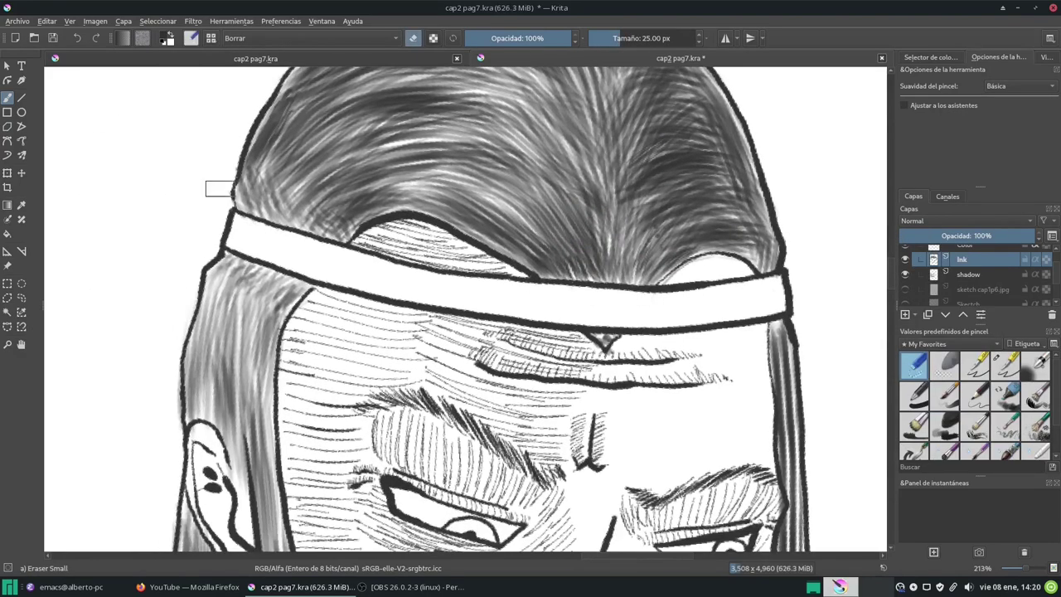
# On the Ink layer, hatch shadow along the jaw and onto the neck.
pyautogui.scroll(-3, 220, 189)
pyautogui.scroll(-2, 212, 417)
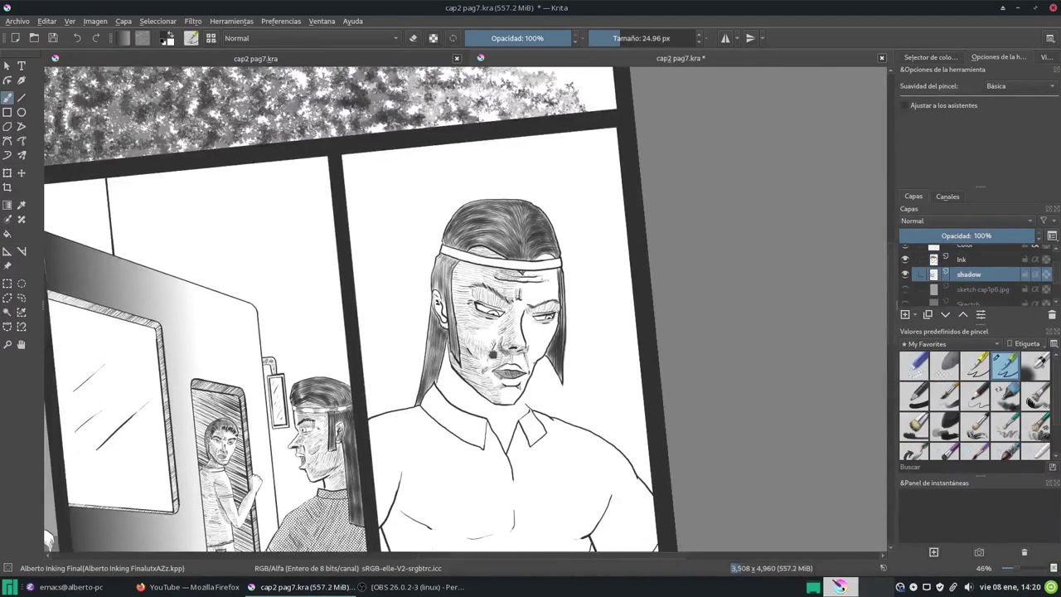
pyautogui.press('pageup')
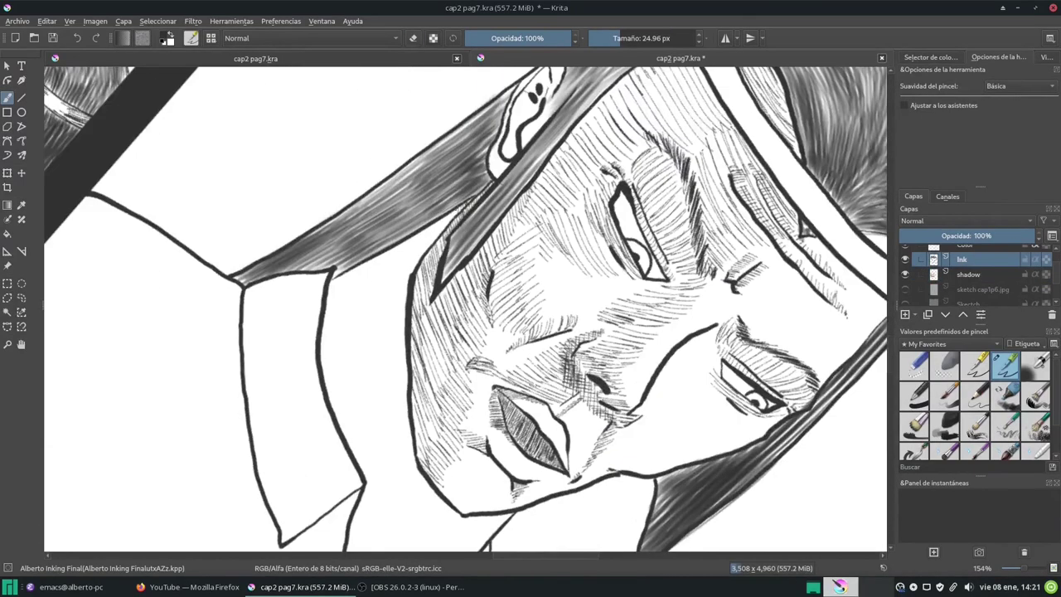
pyautogui.moveTo(390, 257); pyautogui.dragTo(358, 324)
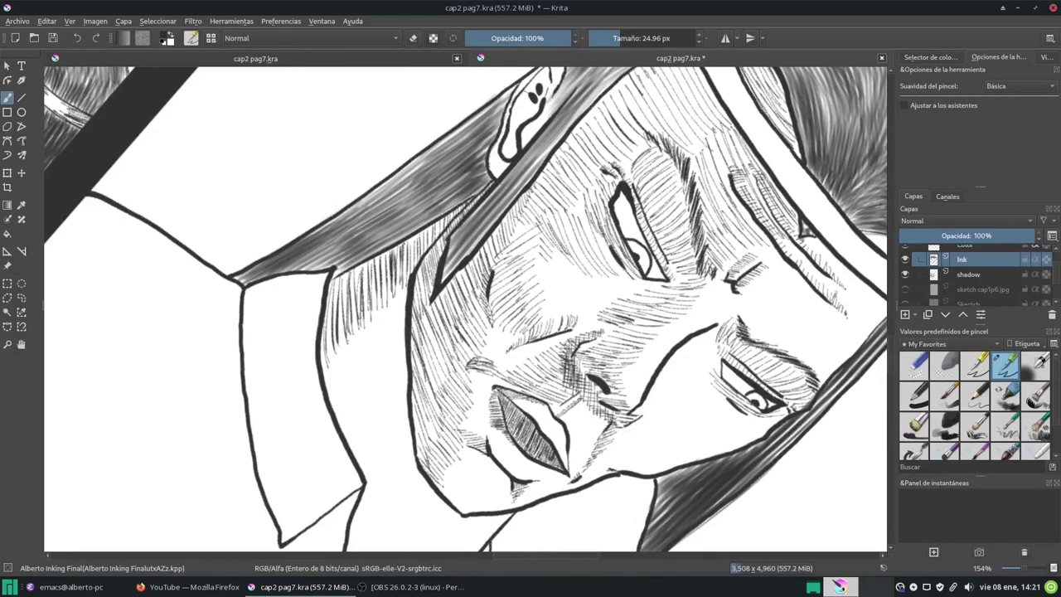
pyautogui.moveTo(409, 241)
pyautogui.mouseDown()
pyautogui.moveTo(402, 267)
pyautogui.moveTo(497, 332)
pyautogui.mouseUp()
pyautogui.moveTo(572, 306); pyautogui.dragTo(531, 364)
pyautogui.moveTo(618, 320)
pyautogui.mouseDown()
pyautogui.moveTo(592, 374)
pyautogui.moveTo(563, 375)
pyautogui.mouseUp()
# Add more hatching around the jaw and neck, then zoom out to the whole panel.
pyautogui.moveTo(593, 236); pyautogui.dragTo(551, 307)
pyautogui.moveTo(622, 278); pyautogui.dragTo(572, 335)
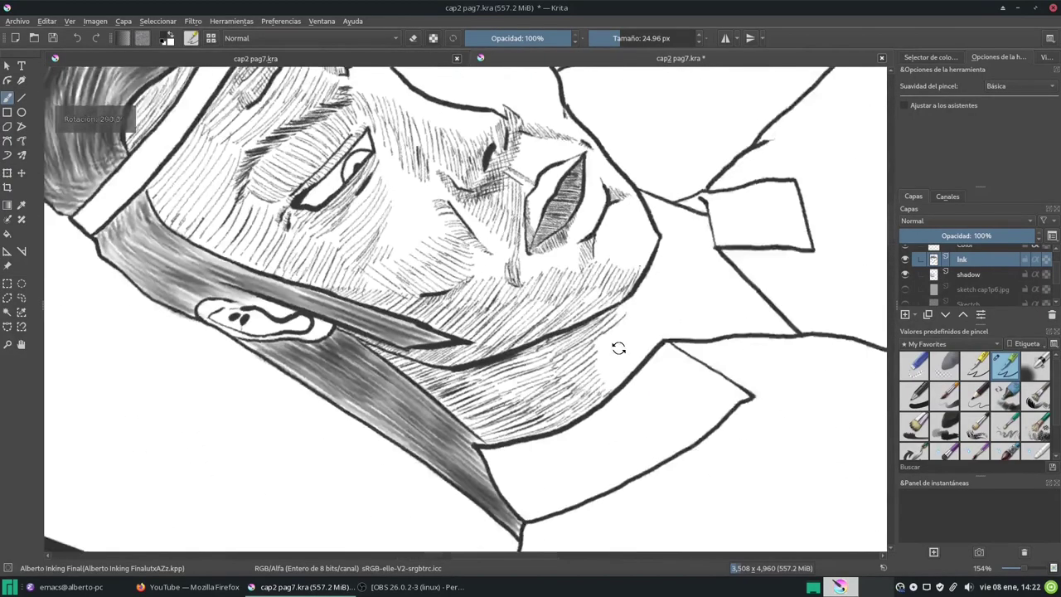
pyautogui.moveTo(670, 323); pyautogui.dragTo(605, 378)
pyautogui.moveTo(652, 340)
pyautogui.mouseDown()
pyautogui.moveTo(560, 390)
pyautogui.moveTo(518, 353)
pyautogui.mouseUp()
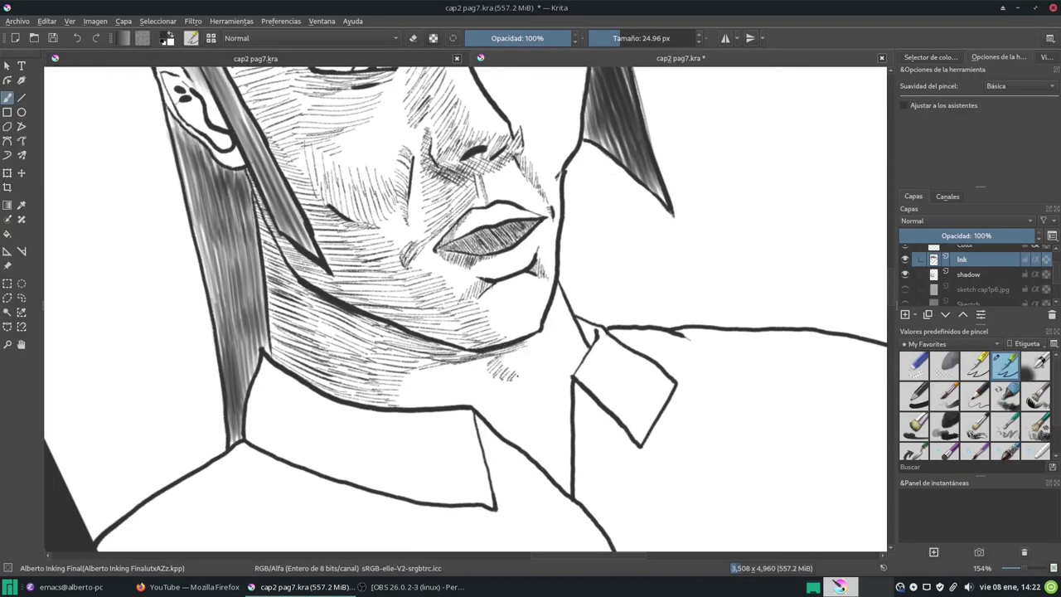
pyautogui.moveTo(470, 327); pyautogui.dragTo(581, 330)
pyautogui.scroll(-5, 354, 422)
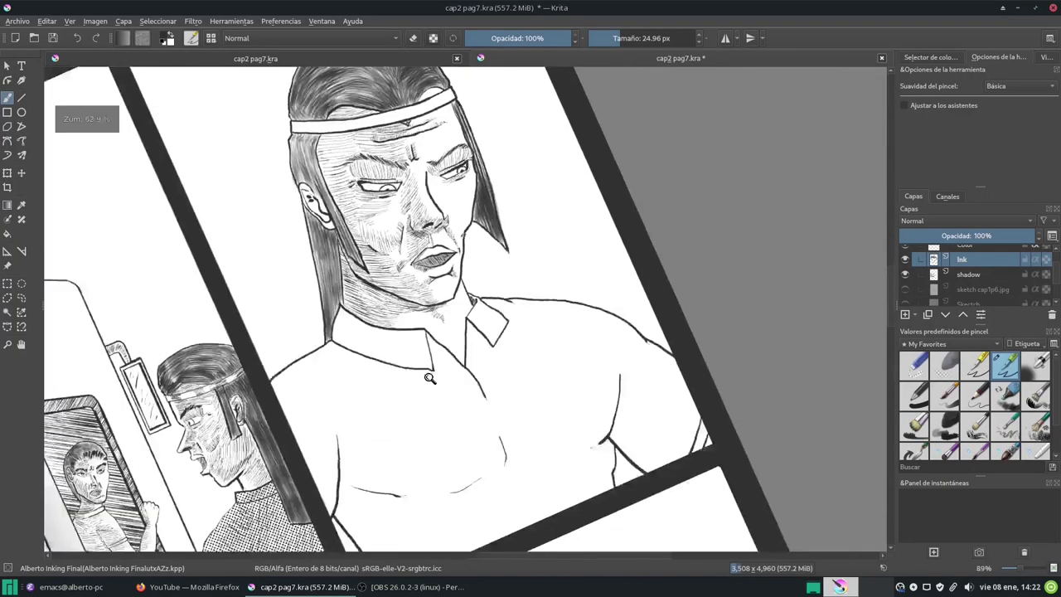
pyautogui.moveTo(353, 422)
pyautogui.mouseDown()
pyautogui.moveTo(598, 326)
pyautogui.moveTo(510, 254)
pyautogui.mouseUp()
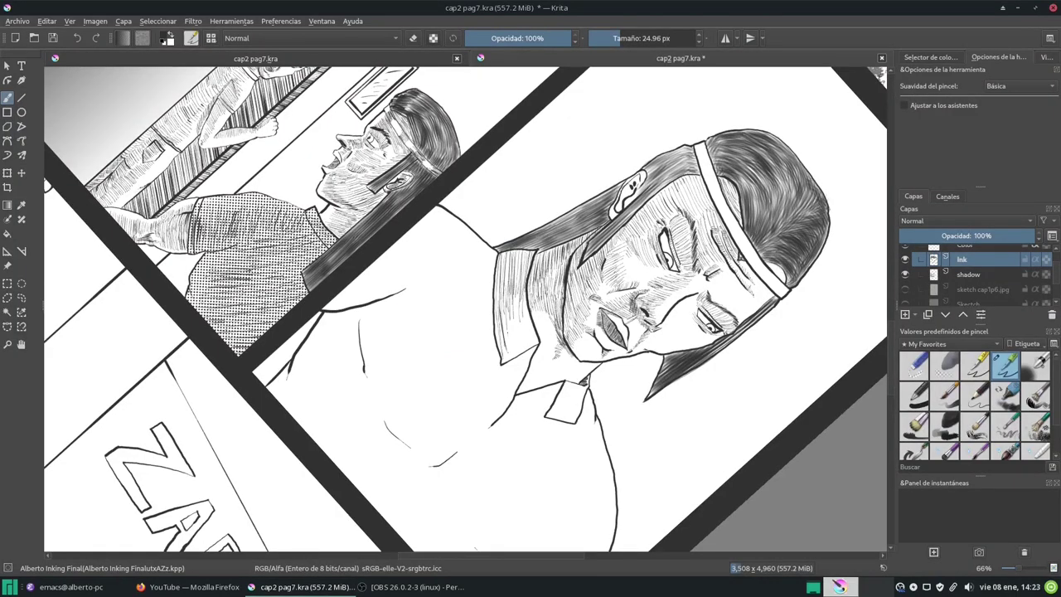
pyautogui.press('e')
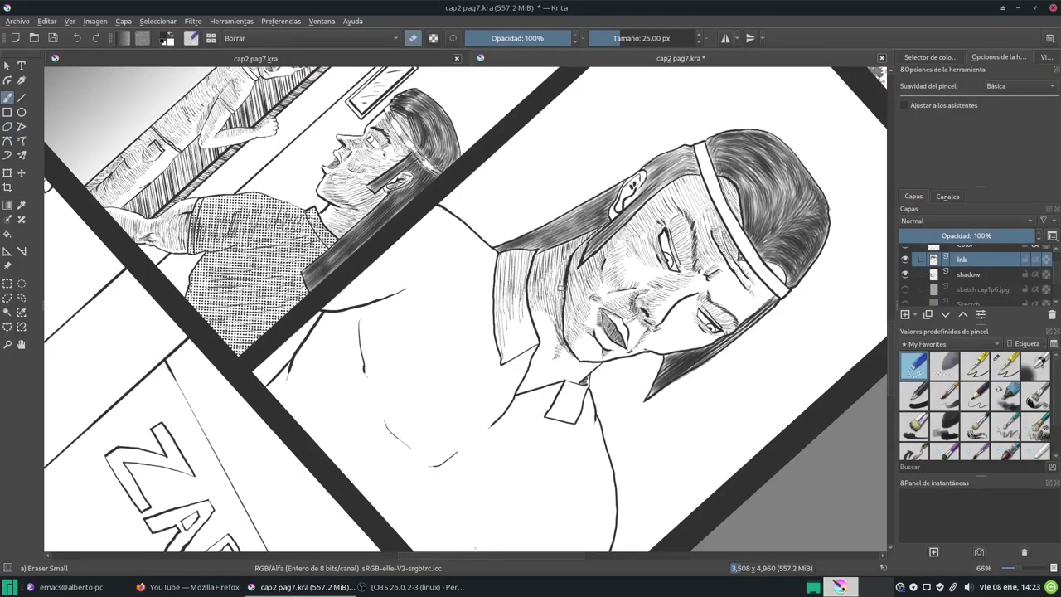
pyautogui.press('5')
pyautogui.scroll(4, 439, 159)
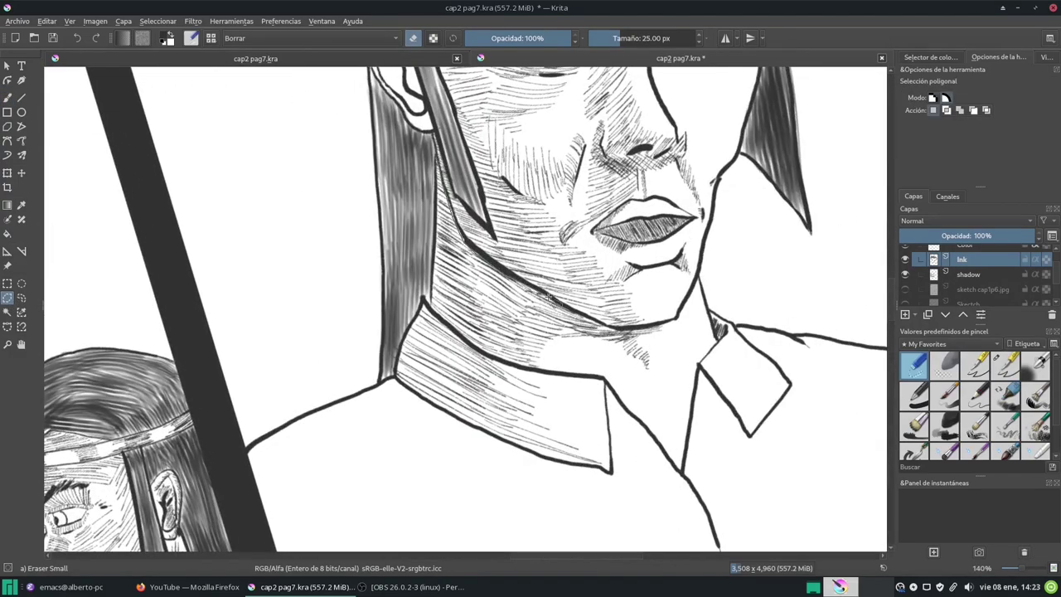
# Draw a polygonal selection around the hair strand beside the neck.
pyautogui.press('6')
pyautogui.press('6')
pyautogui.press('6')
pyautogui.scroll(1, 535, 374)
pyautogui.click(535, 373)
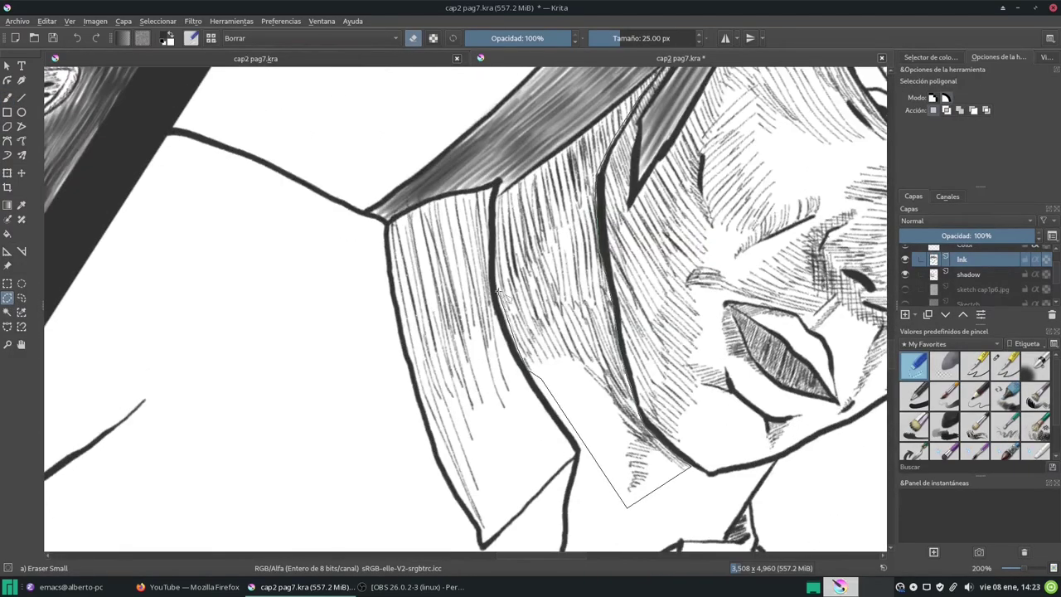
pyautogui.doubleClick(574, 143)
pyautogui.press('5')
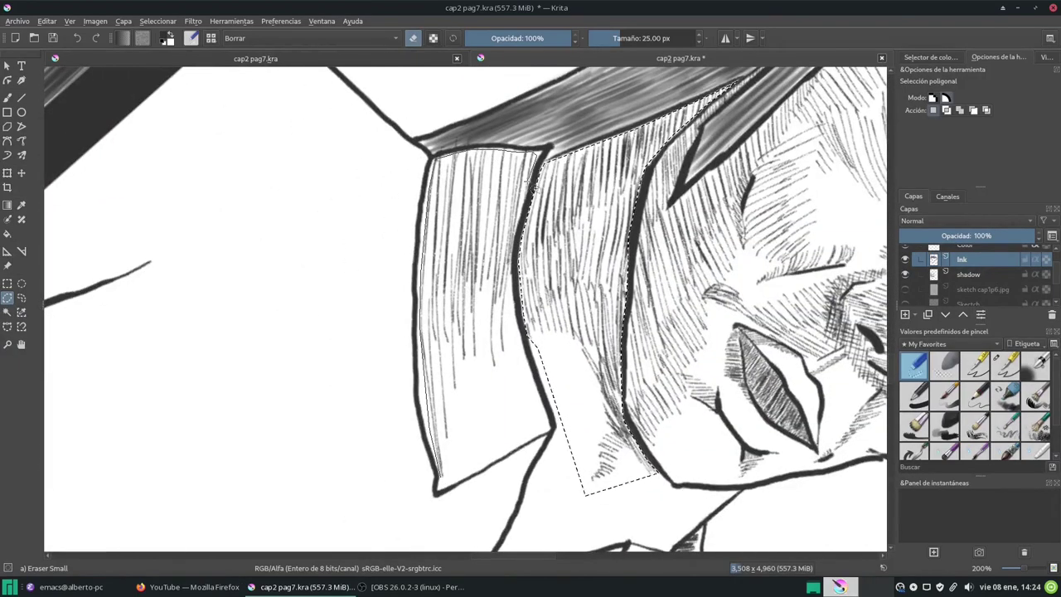
# Hatch inside the selected hair strand and add small strokes on the shoulder.
pyautogui.press('4')
pyautogui.press('4')
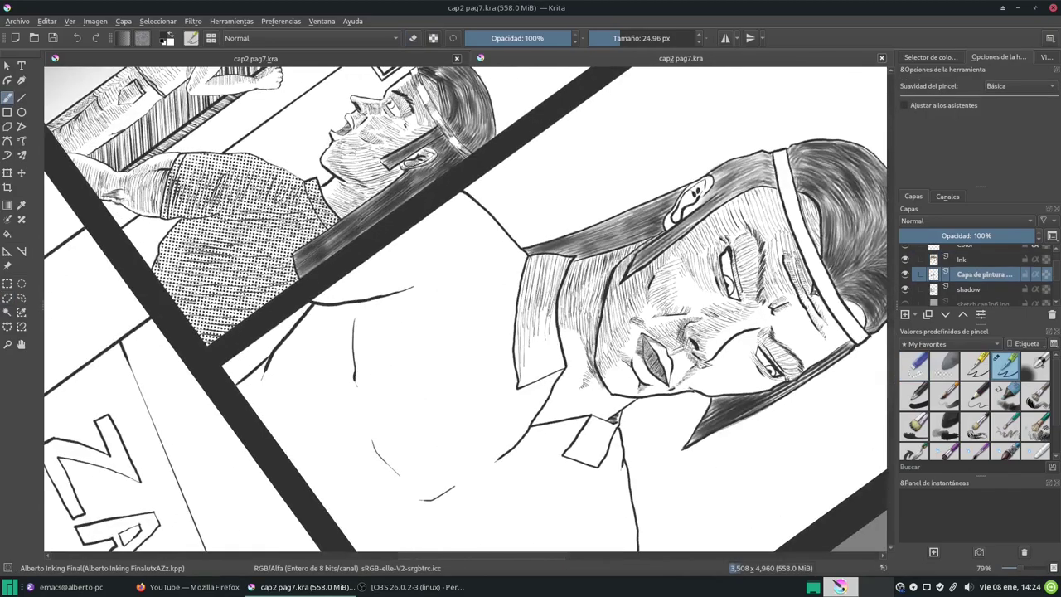
pyautogui.moveTo(543, 319); pyautogui.dragTo(525, 368)
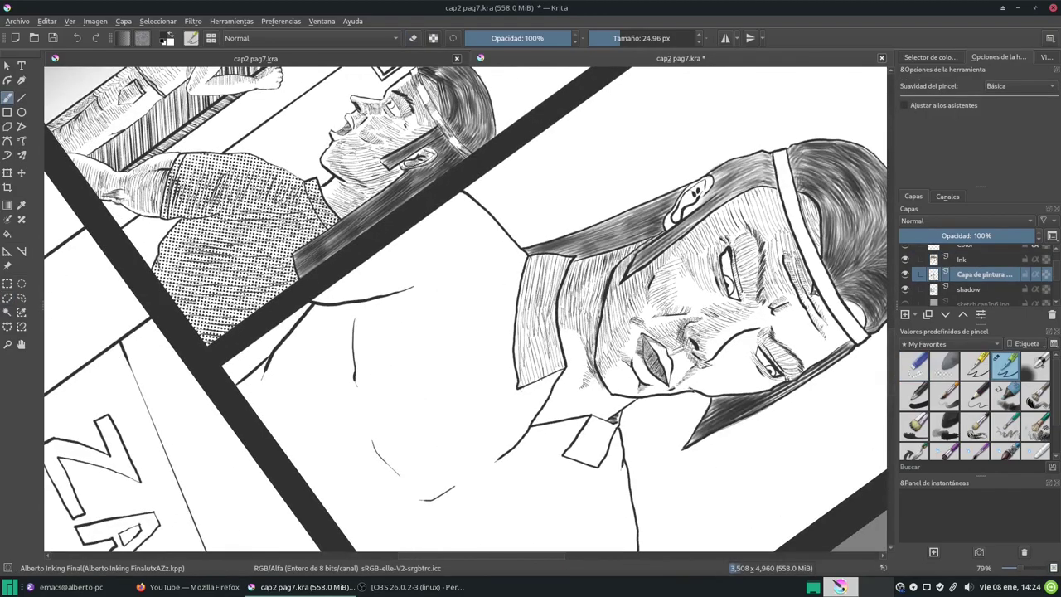
pyautogui.press('6')
pyautogui.press('6')
pyautogui.press('6')
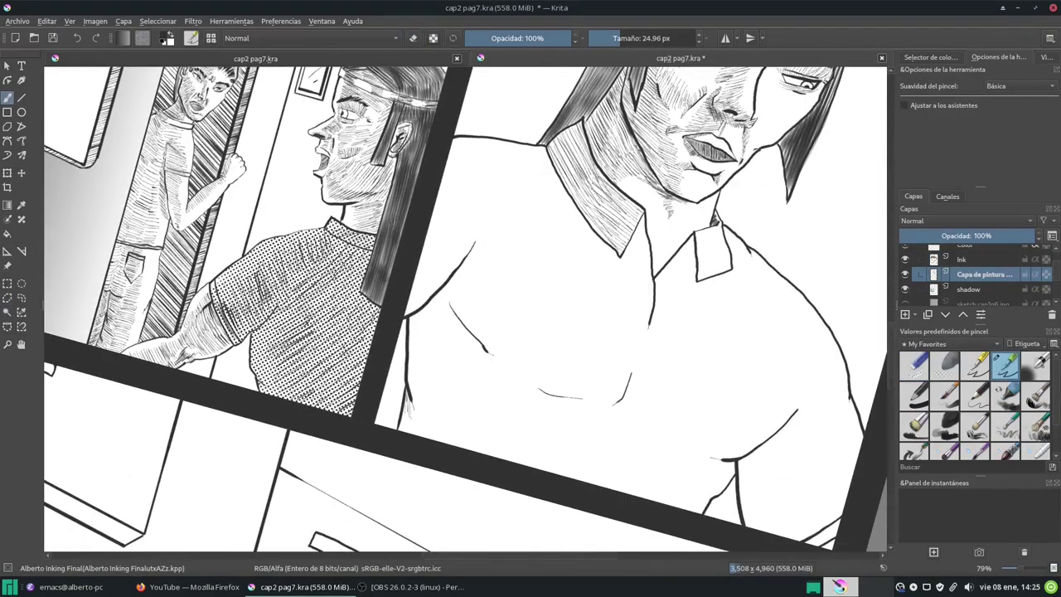
pyautogui.press('6')
pyautogui.press('6')
pyautogui.press('6')
pyautogui.moveTo(362, 320); pyautogui.dragTo(348, 355)
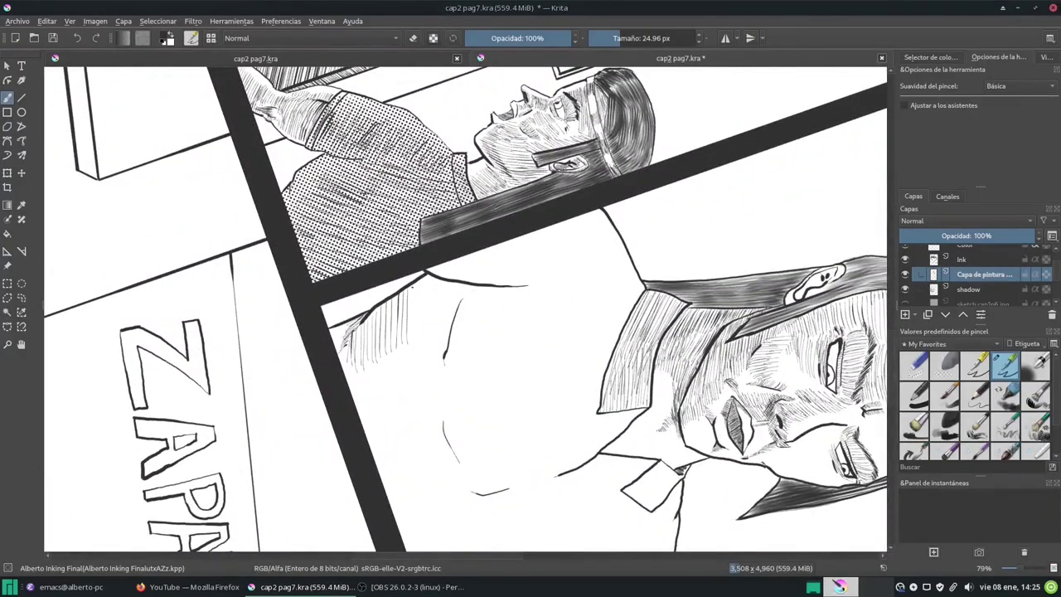
# Hatch vertical shading along the man's shoulder contour, arm edge and near the collar.
pyautogui.moveTo(429, 276); pyautogui.dragTo(425, 330)
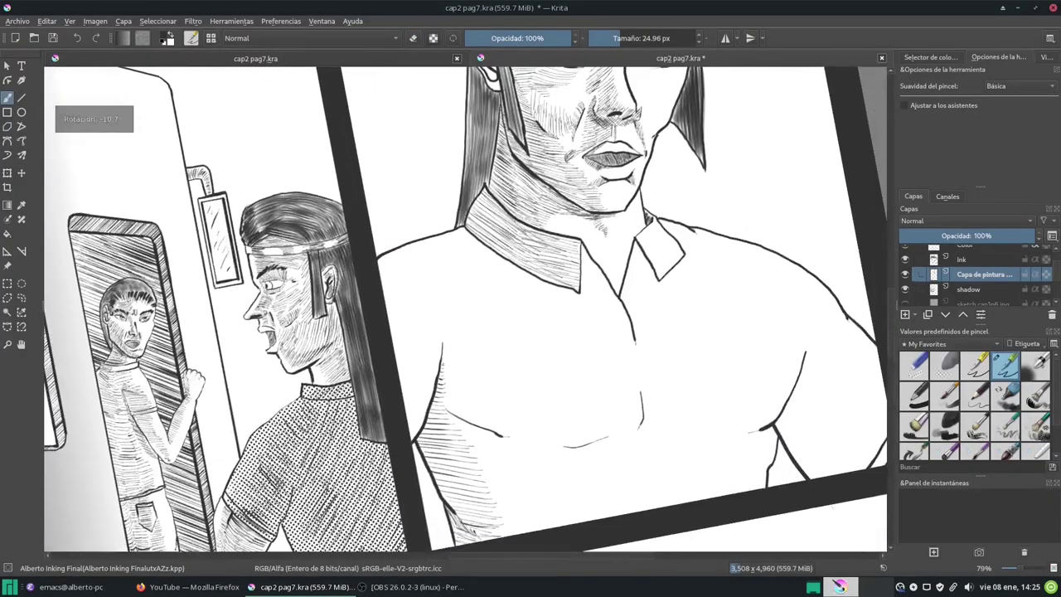
pyautogui.press('5')
pyautogui.press('6')
pyautogui.press('6')
pyautogui.press('6')
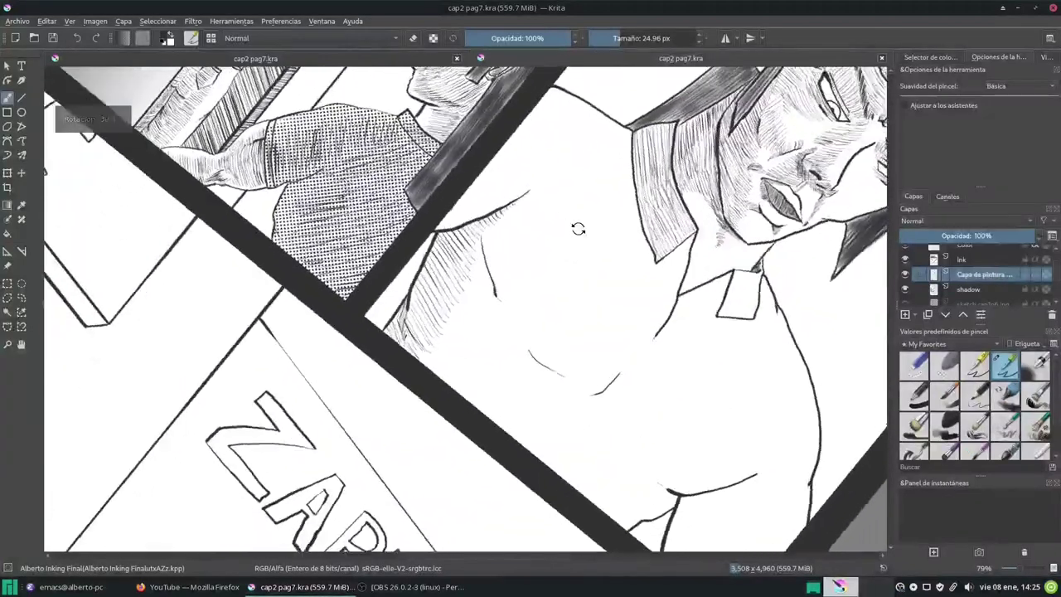
pyautogui.press('6')
pyautogui.press('6')
pyautogui.press('6')
pyautogui.moveTo(461, 283); pyautogui.dragTo(477, 310)
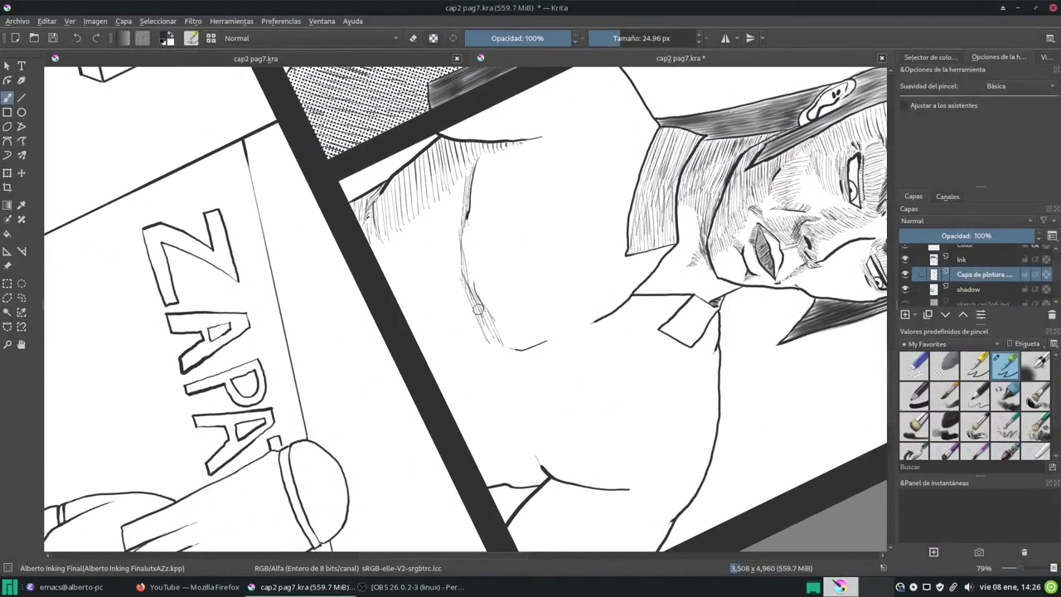
pyautogui.moveTo(456, 177)
pyautogui.mouseDown()
pyautogui.moveTo(426, 275)
pyautogui.moveTo(382, 283)
pyautogui.mouseUp()
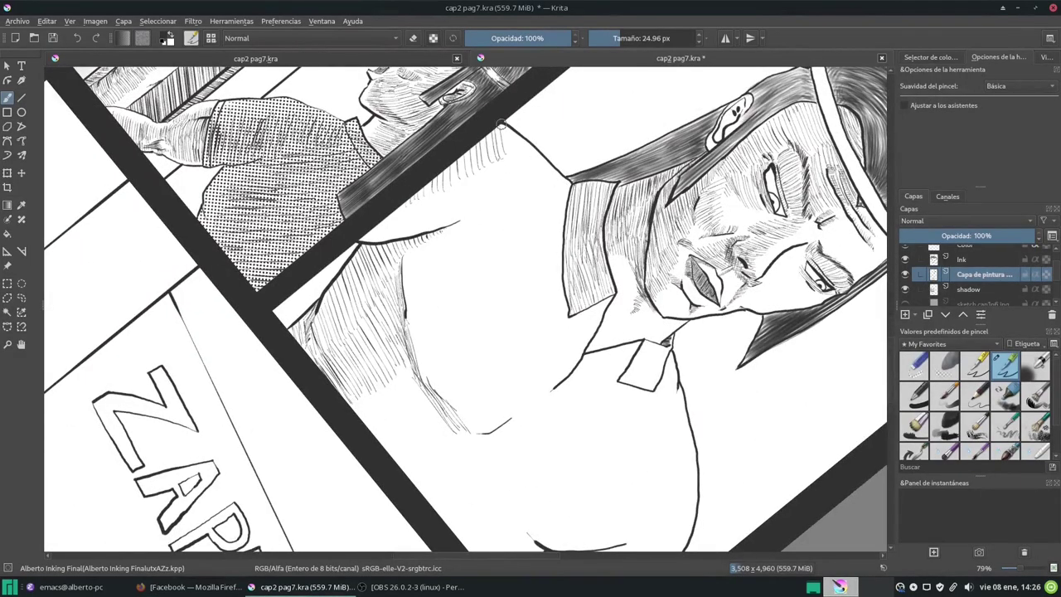
pyautogui.moveTo(499, 125); pyautogui.dragTo(565, 230)
pyautogui.moveTo(518, 158); pyautogui.dragTo(497, 211)
# Hatch the shading inside the collar and merge the paint layer into the shadow layer.
pyautogui.press('5')
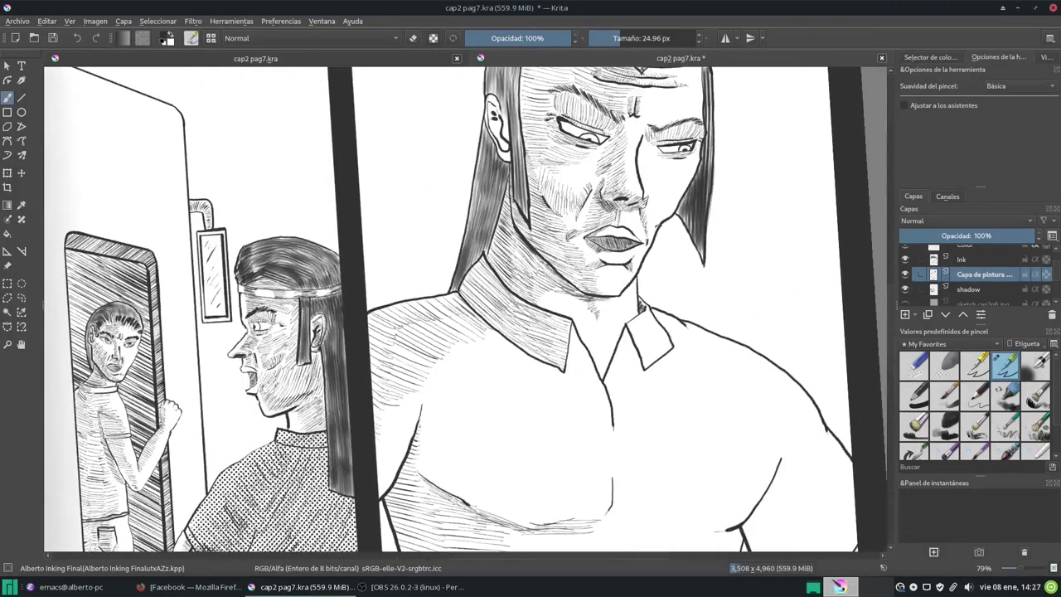
pyautogui.moveTo(474, 247); pyautogui.dragTo(495, 278)
pyautogui.moveTo(503, 264); pyautogui.dragTo(525, 310)
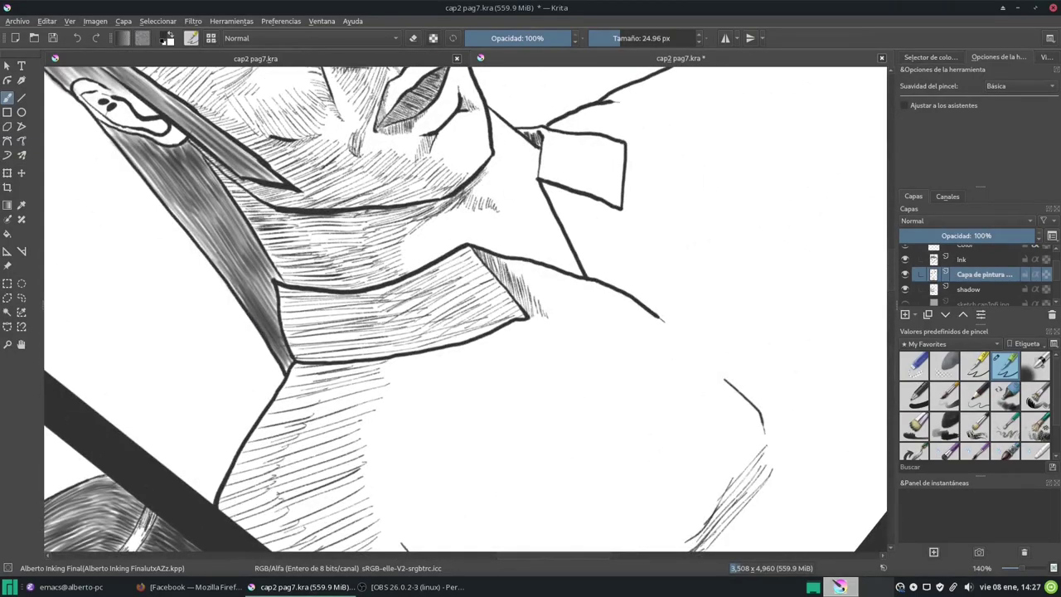
pyautogui.moveTo(501, 261); pyautogui.dragTo(537, 313)
pyautogui.hotkey('ctrl', 'e')
# Hatch the tip of the collar and fill the shirt with vertical hatching.
pyautogui.press('5')
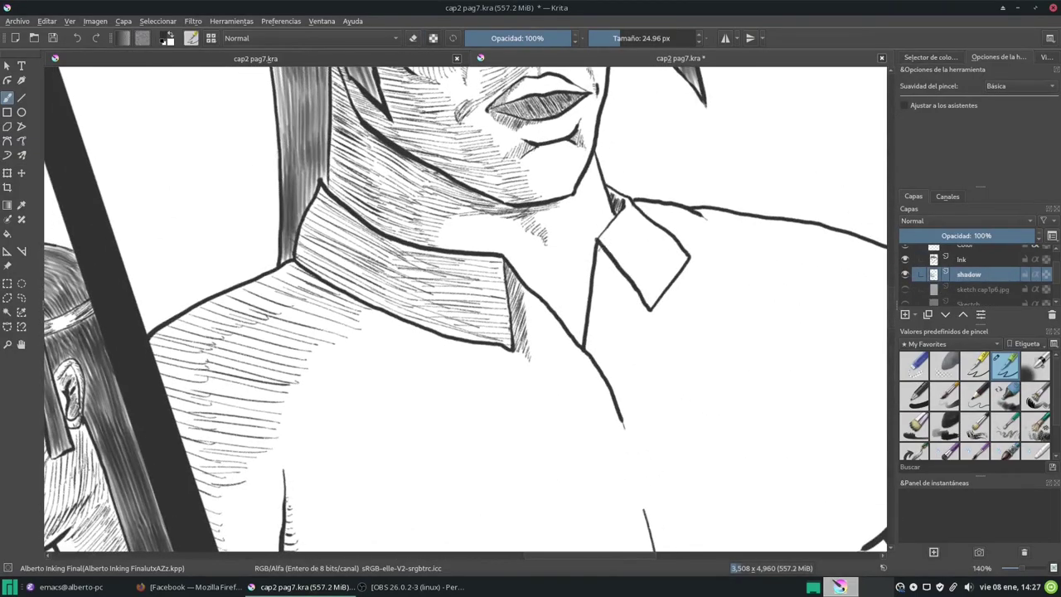
pyautogui.moveTo(589, 248); pyautogui.dragTo(630, 324)
pyautogui.moveTo(601, 286); pyautogui.dragTo(655, 323)
pyautogui.moveTo(581, 348)
pyautogui.mouseDown()
pyautogui.moveTo(545, 408)
pyautogui.moveTo(454, 294)
pyautogui.moveTo(456, 366)
pyautogui.mouseUp()
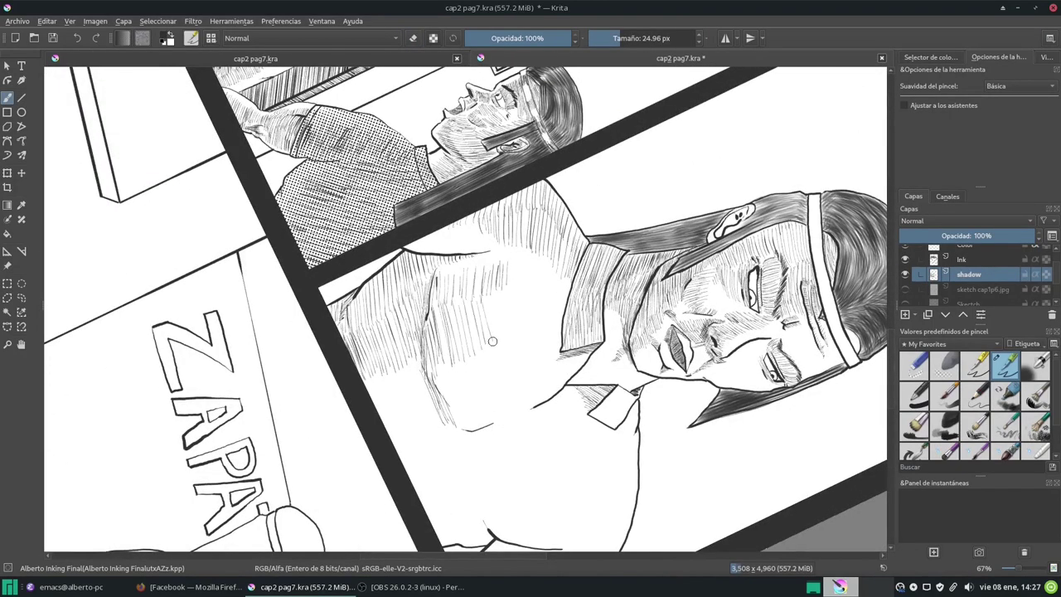
pyautogui.moveTo(513, 282)
pyautogui.mouseDown()
pyautogui.moveTo(518, 329)
pyautogui.moveTo(484, 397)
pyautogui.mouseUp()
pyautogui.moveTo(514, 332)
pyautogui.mouseDown()
pyautogui.moveTo(495, 406)
pyautogui.moveTo(489, 351)
pyautogui.mouseUp()
pyautogui.moveTo(524, 389); pyautogui.dragTo(528, 333)
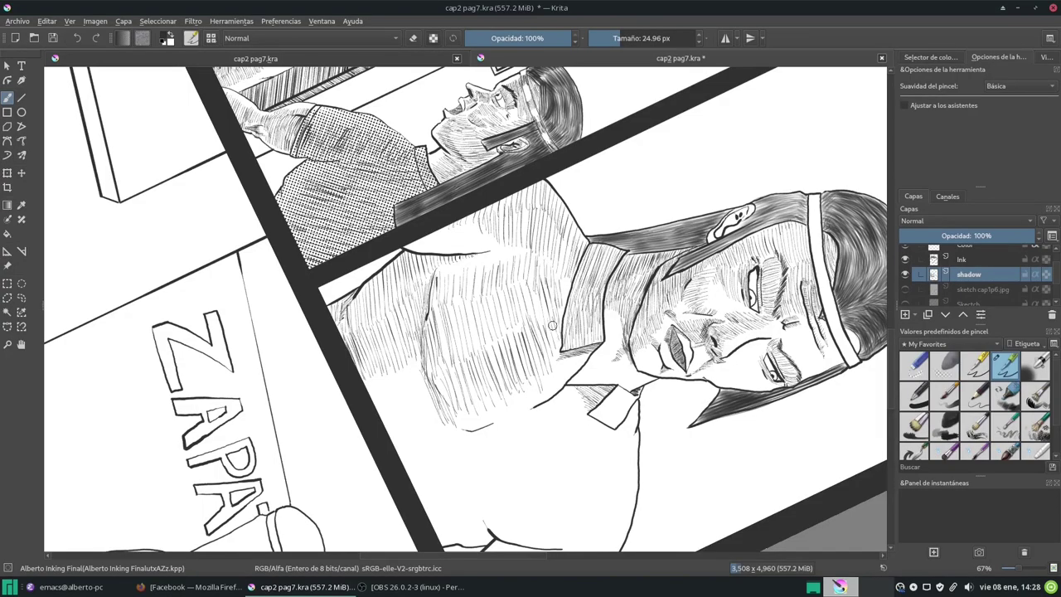
# Save the comic page and rotate the canvas to start hatching the chest shadow.
pyautogui.moveTo(550, 336); pyautogui.dragTo(565, 309)
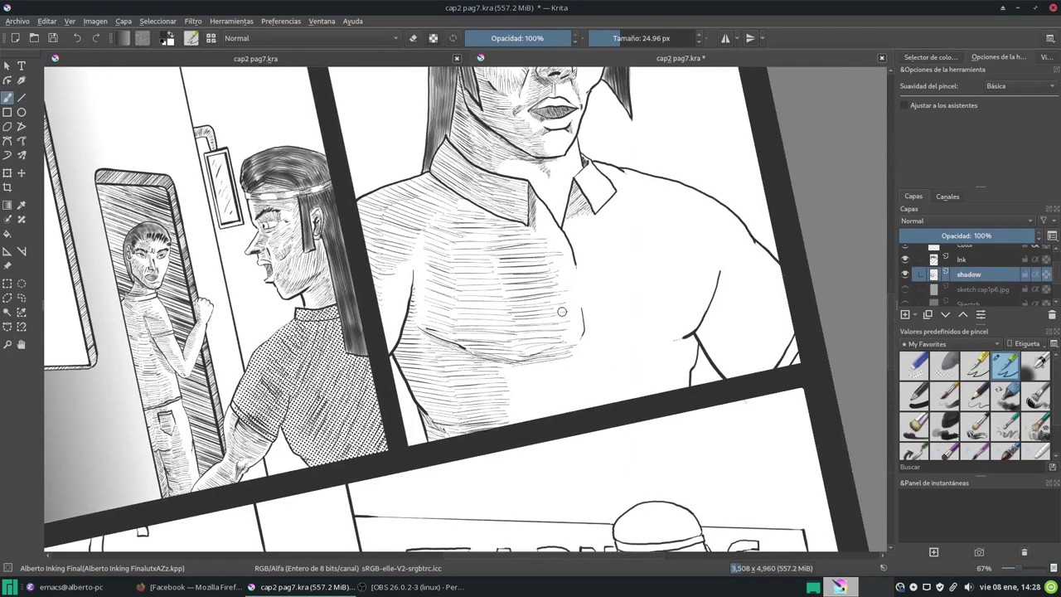
pyautogui.hotkey('ctrl', 's')
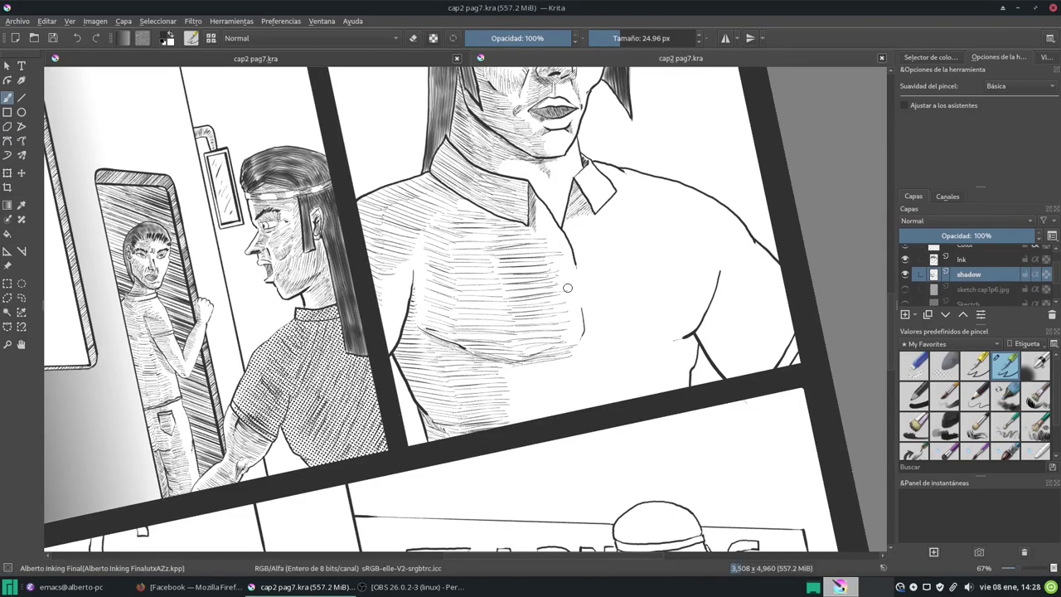
pyautogui.moveTo(617, 260)
pyautogui.mouseDown()
pyautogui.moveTo(597, 303)
pyautogui.moveTo(536, 247)
pyautogui.mouseUp()
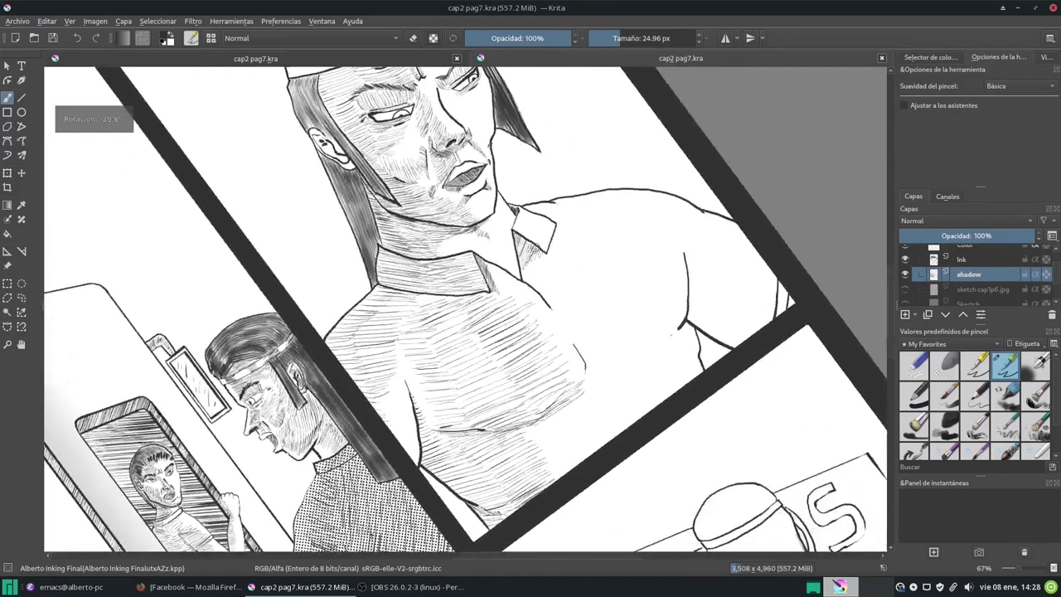
pyautogui.click(546, 273)
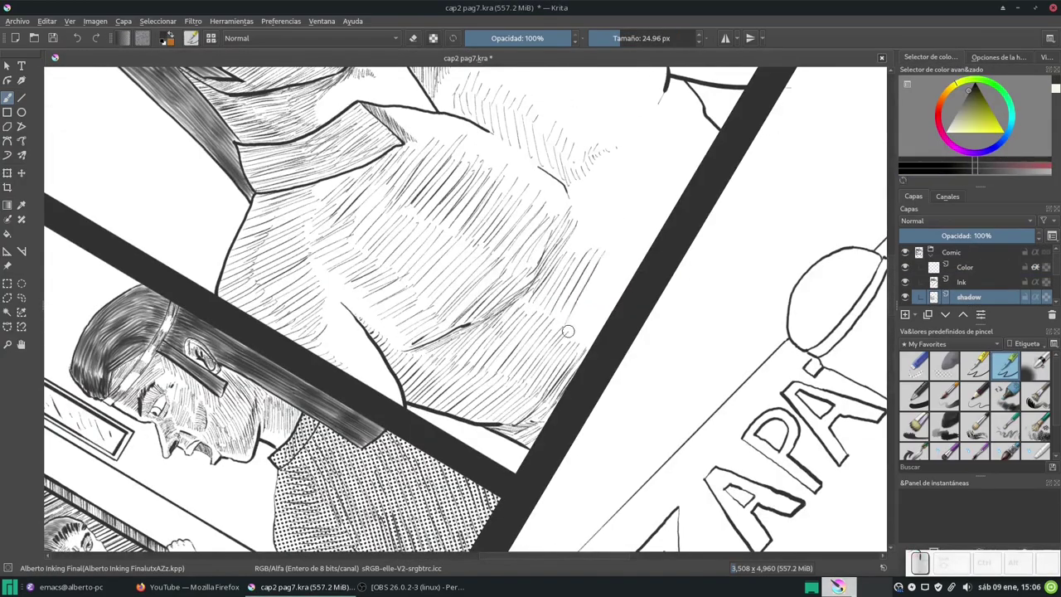
# Add hatching to the man's shoulder, upper arm and arm shadow.
pyautogui.moveTo(589, 331); pyautogui.dragTo(605, 257)
pyautogui.press('5')
pyautogui.moveTo(497, 331); pyautogui.dragTo(414, 166)
pyautogui.moveTo(580, 340)
pyautogui.mouseDown()
pyautogui.moveTo(552, 269)
pyautogui.moveTo(617, 332)
pyautogui.mouseUp()
pyautogui.moveTo(589, 247); pyautogui.dragTo(545, 230)
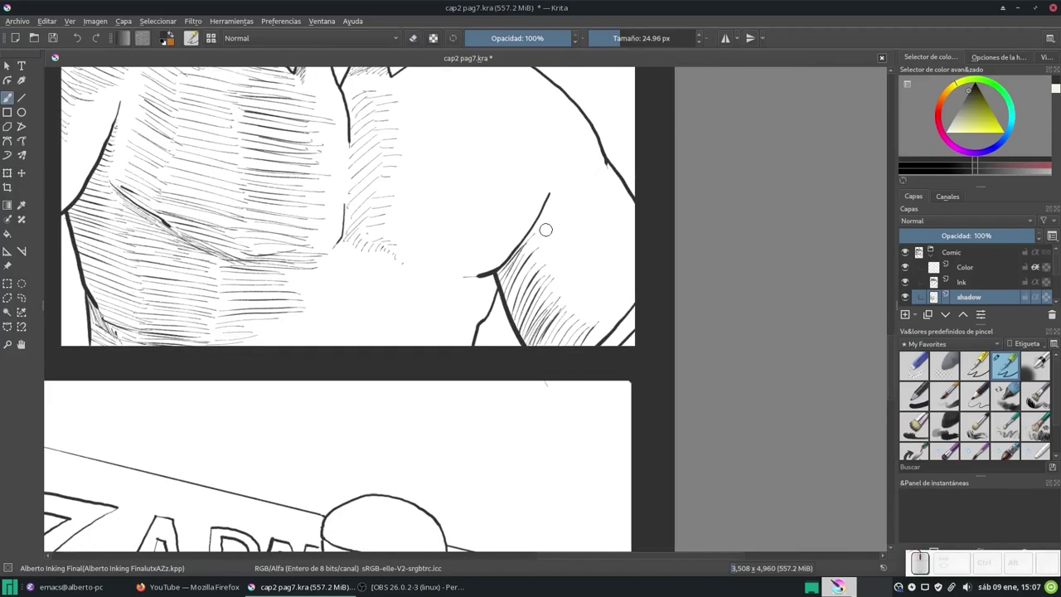
pyautogui.moveTo(586, 296)
pyautogui.mouseDown()
pyautogui.moveTo(603, 274)
pyautogui.moveTo(596, 300)
pyautogui.mouseUp()
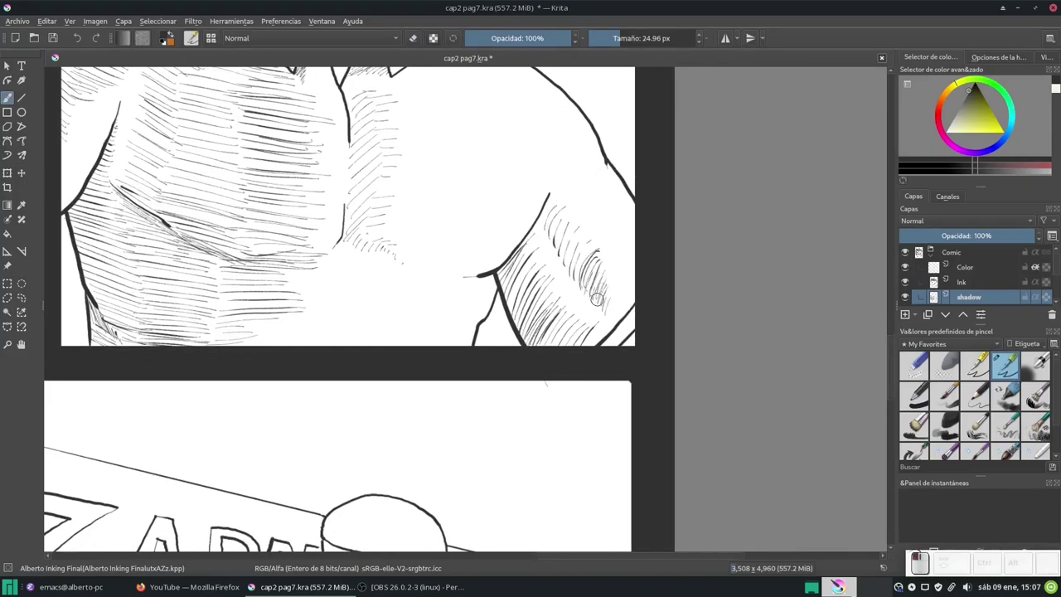
# On the Ink layer, lasso the man's shirt and fill it with Screentones Regular dots.
pyautogui.scroll(-5, 563, 262)
pyautogui.scroll(8, 602, 282)
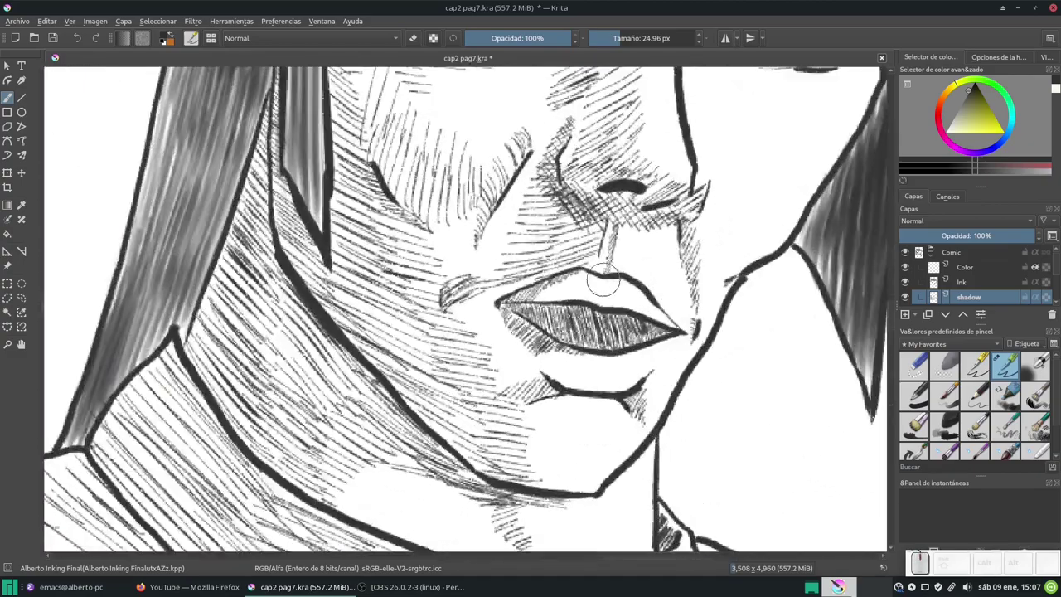
pyautogui.scroll(-1, 604, 284)
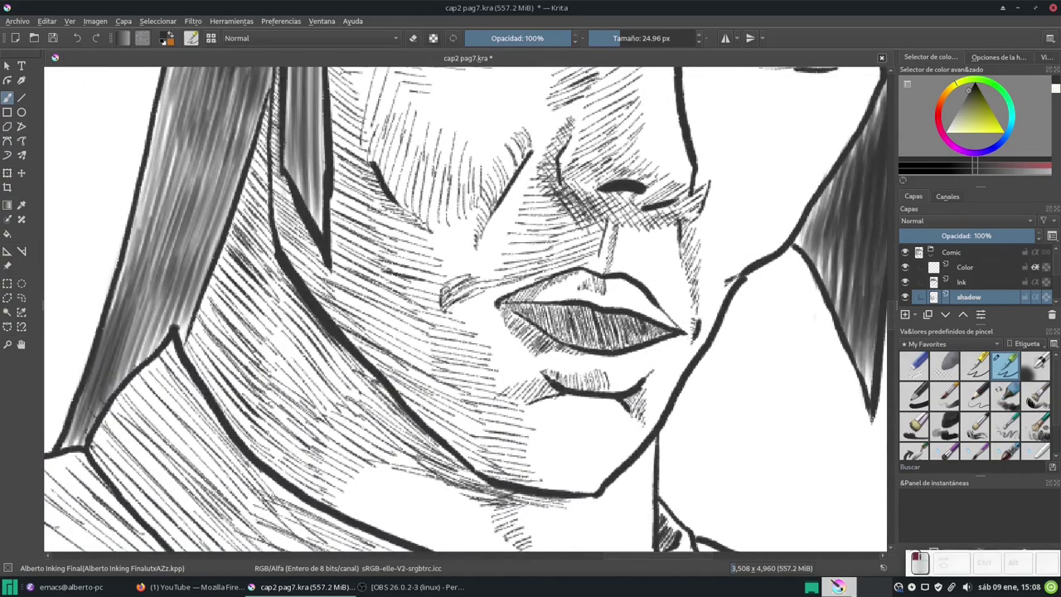
pyautogui.scroll(-3, 583, 367)
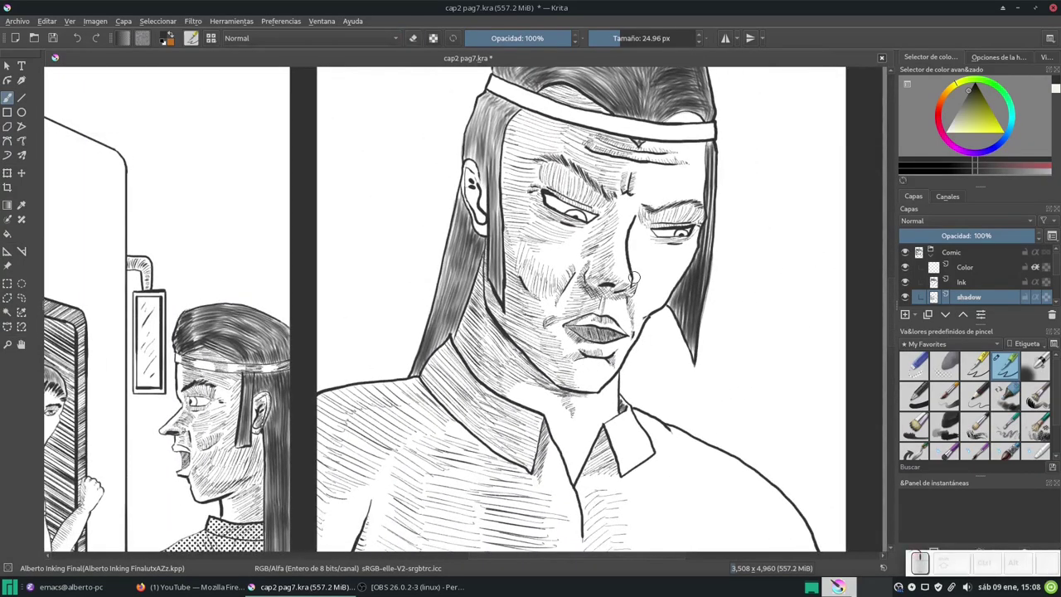
pyautogui.scroll(-1, 606, 315)
pyautogui.scroll(-2, 605, 315)
pyautogui.scroll(2, 464, 315)
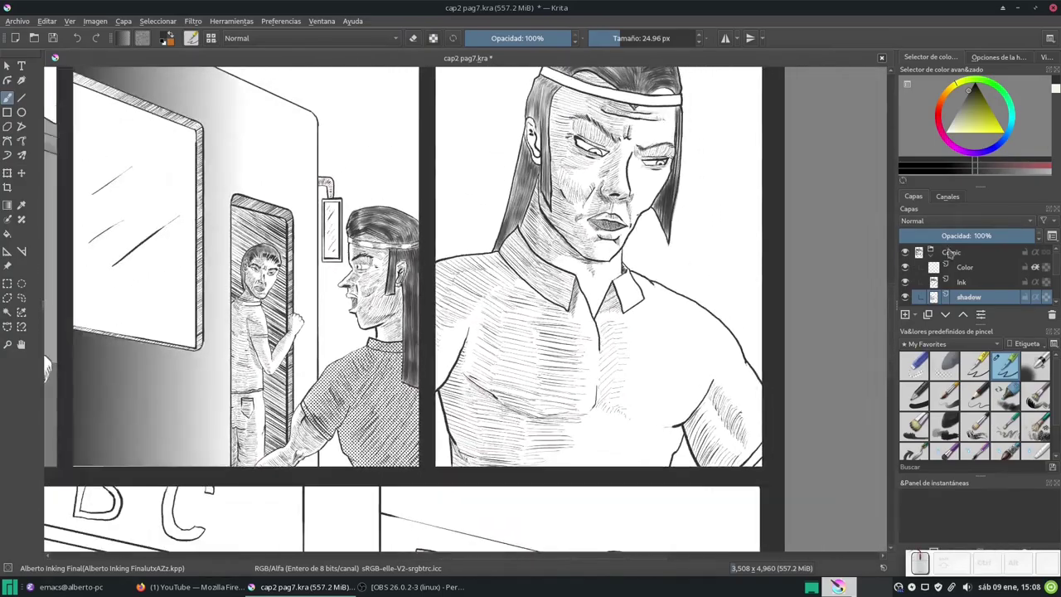
pyautogui.click(961, 281)
pyautogui.scroll(2, 339, 247)
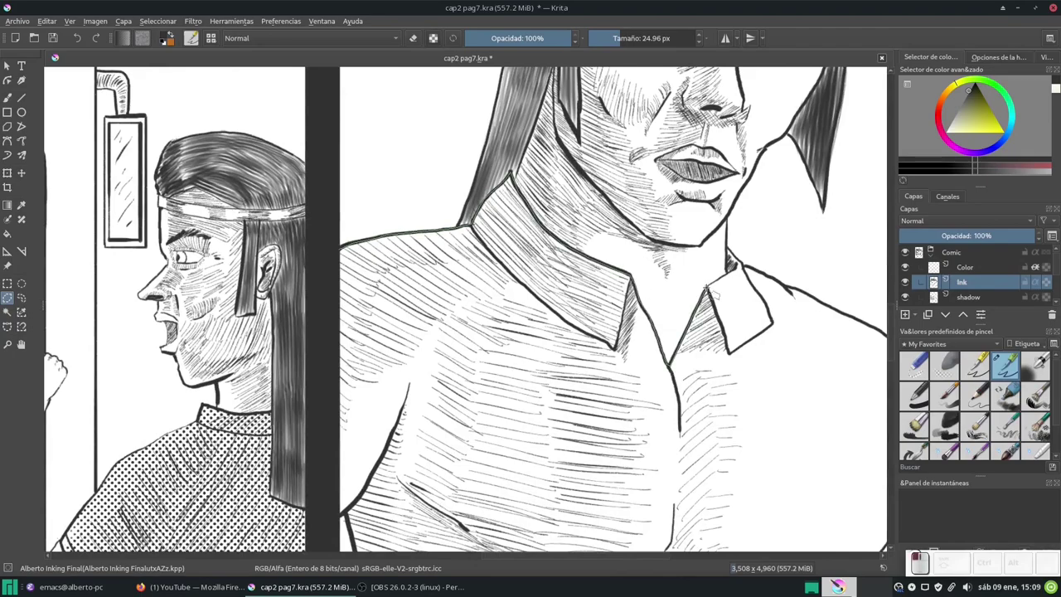
pyautogui.moveTo(805, 294); pyautogui.dragTo(589, 156)
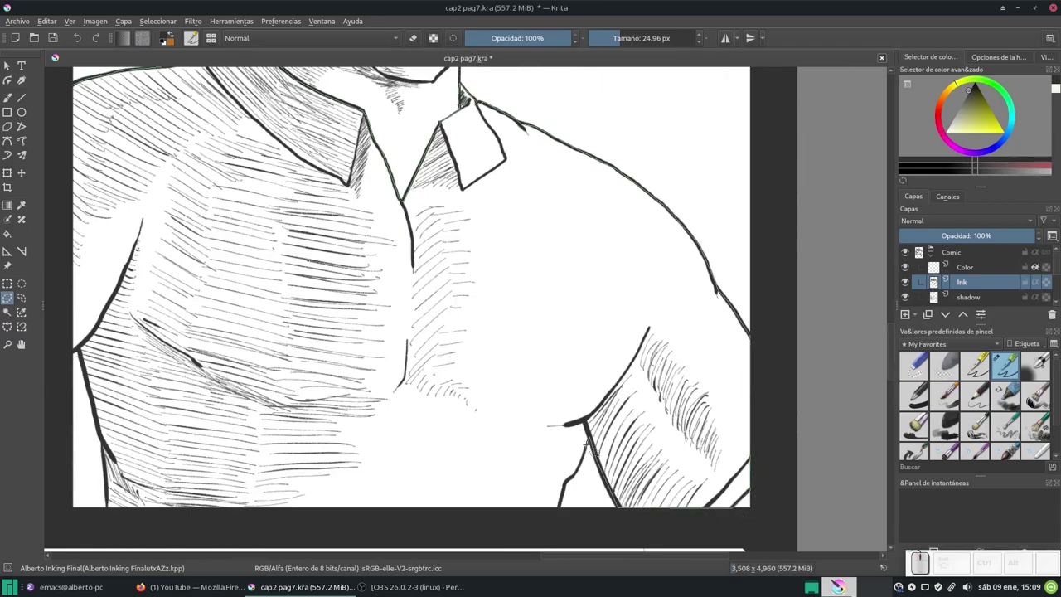
pyautogui.scroll(-3, 560, 508)
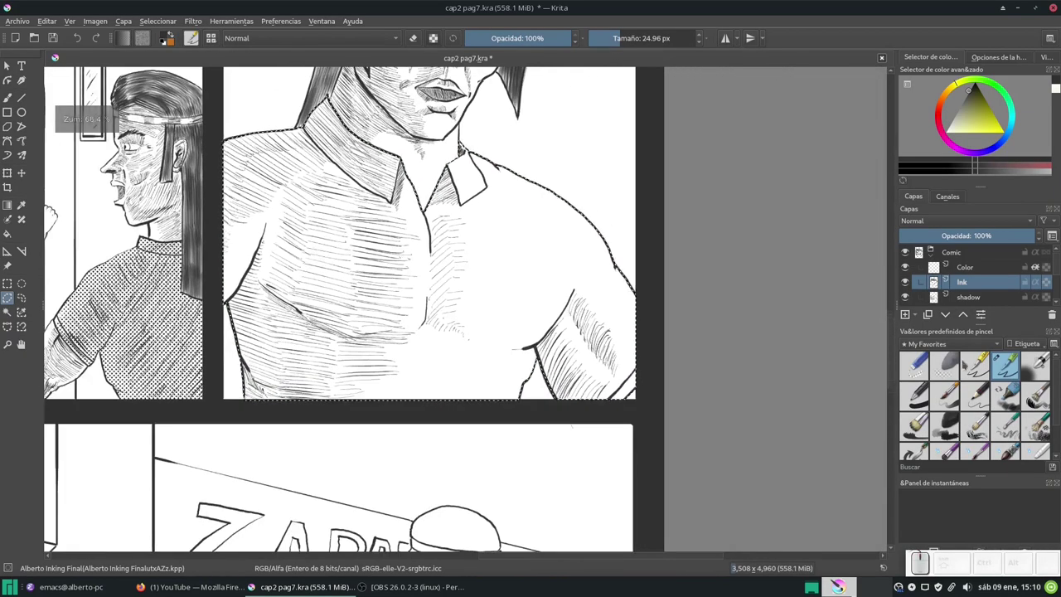
pyautogui.press('/')
pyautogui.moveTo(273, 166)
pyautogui.mouseDown()
pyautogui.moveTo(557, 377)
pyautogui.moveTo(297, 303)
pyautogui.mouseUp()
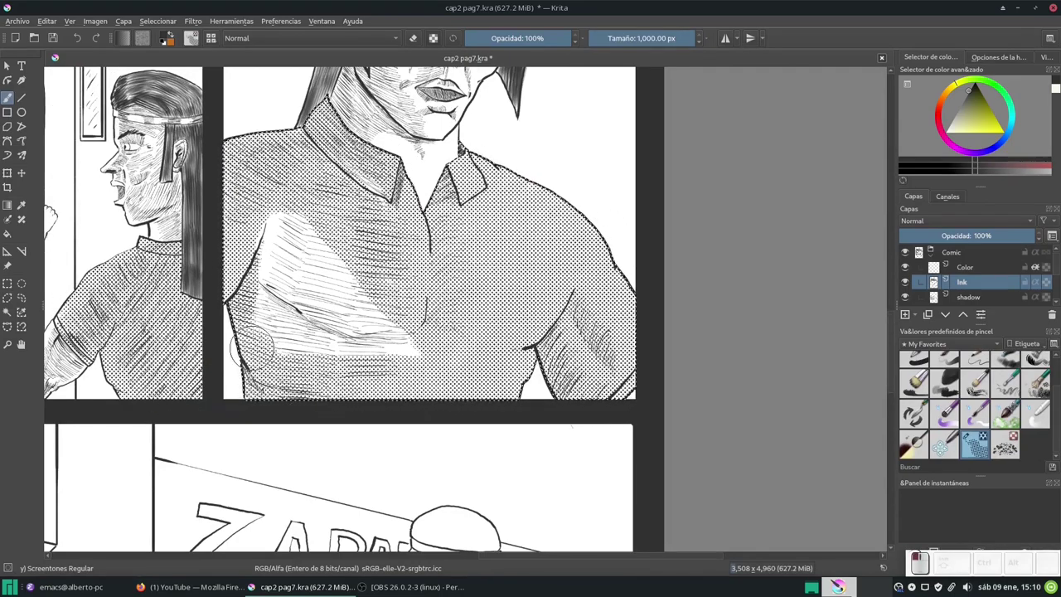
# Return to the shadow layer and the inking brush.
pyautogui.click(969, 297)
pyautogui.click(1005, 365)
pyautogui.scroll(-3, 449, 366)
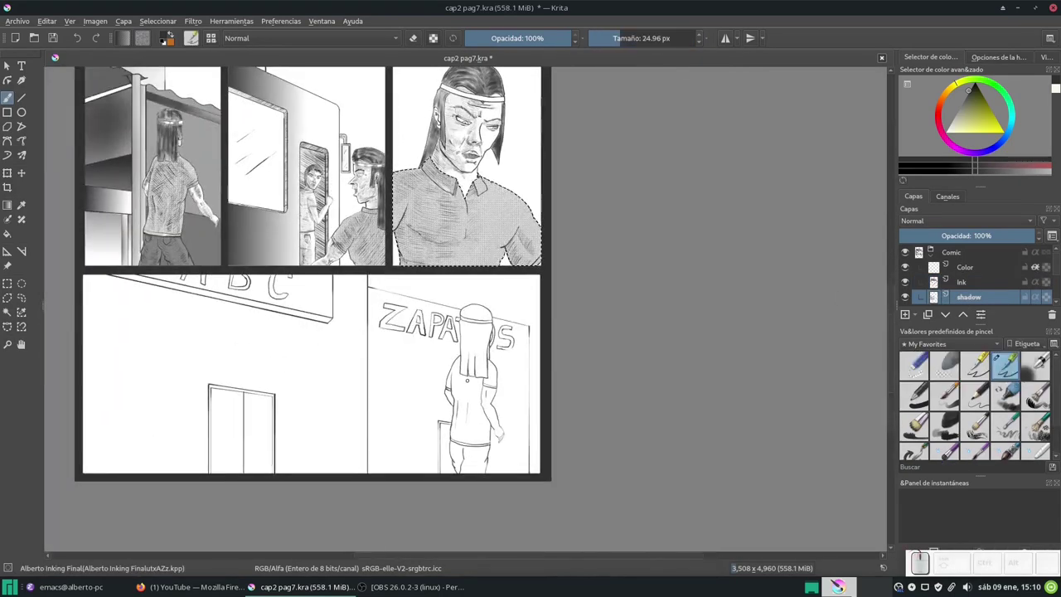
pyautogui.scroll(-1, 450, 365)
pyautogui.scroll(5, 450, 365)
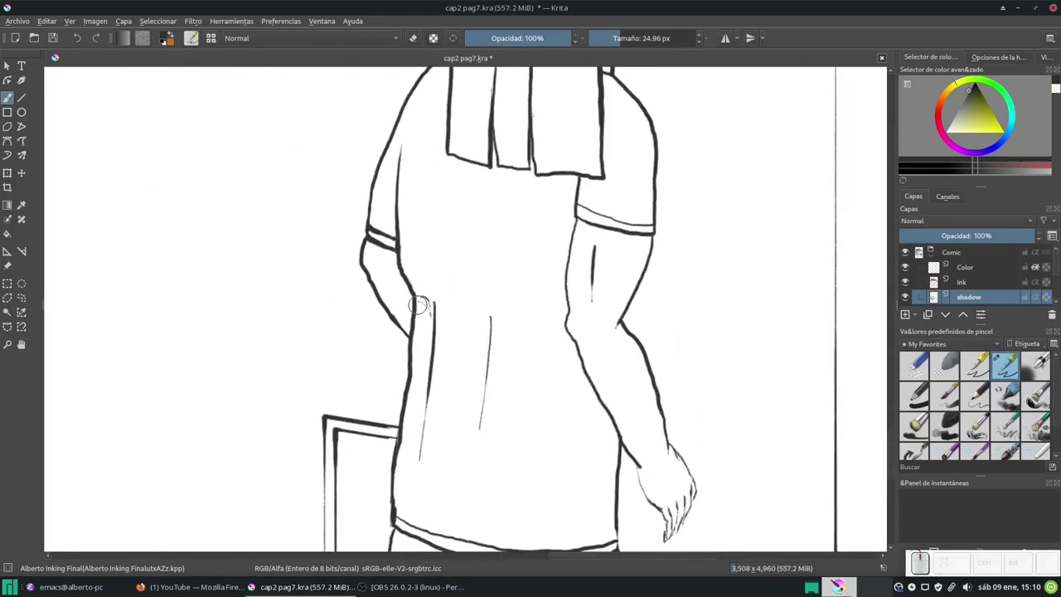
# Hatch down the girl's back and across her upper back and shoulder, erasing stray strokes.
pyautogui.moveTo(417, 136)
pyautogui.mouseDown()
pyautogui.moveTo(402, 198)
pyautogui.moveTo(415, 406)
pyautogui.mouseUp()
pyautogui.press('e')
pyautogui.press('e')
pyautogui.scroll(-4, 441, 370)
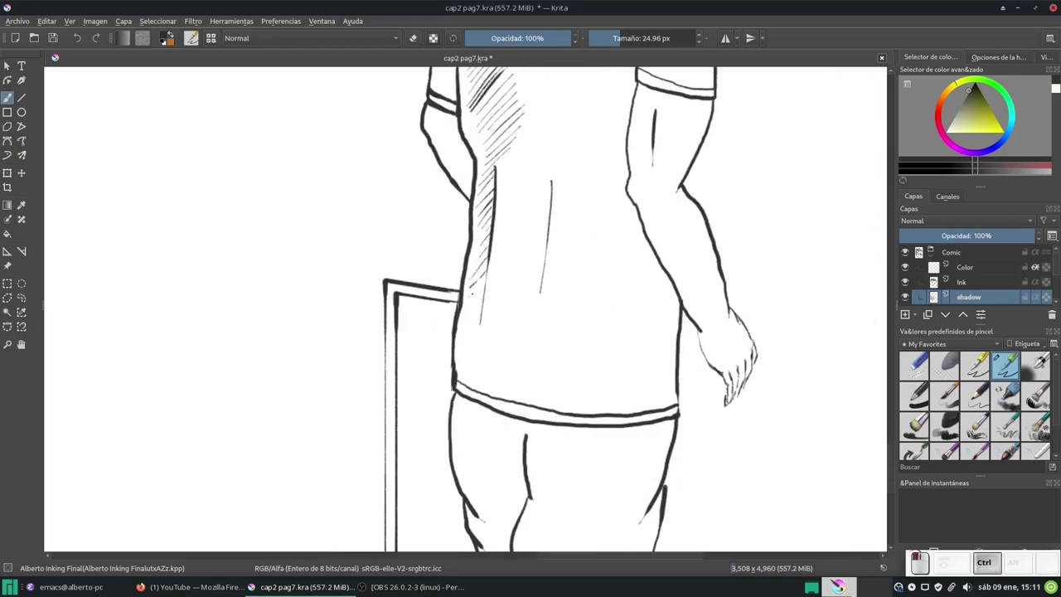
pyautogui.moveTo(456, 316); pyautogui.dragTo(404, 345)
pyautogui.moveTo(498, 340); pyautogui.dragTo(431, 380)
pyautogui.scroll(4, 509, 355)
pyautogui.moveTo(458, 310)
pyautogui.mouseDown()
pyautogui.moveTo(438, 374)
pyautogui.moveTo(446, 429)
pyautogui.mouseUp()
pyautogui.moveTo(435, 122); pyautogui.dragTo(543, 274)
pyautogui.moveTo(497, 166)
pyautogui.mouseDown()
pyautogui.moveTo(563, 245)
pyautogui.moveTo(529, 413)
pyautogui.mouseUp()
pyautogui.scroll(2, 440, 275)
# Hatch the right side of the girl's shirt up toward her shoulder.
pyautogui.moveTo(525, 375); pyautogui.dragTo(546, 400)
pyautogui.moveTo(621, 412); pyautogui.dragTo(561, 456)
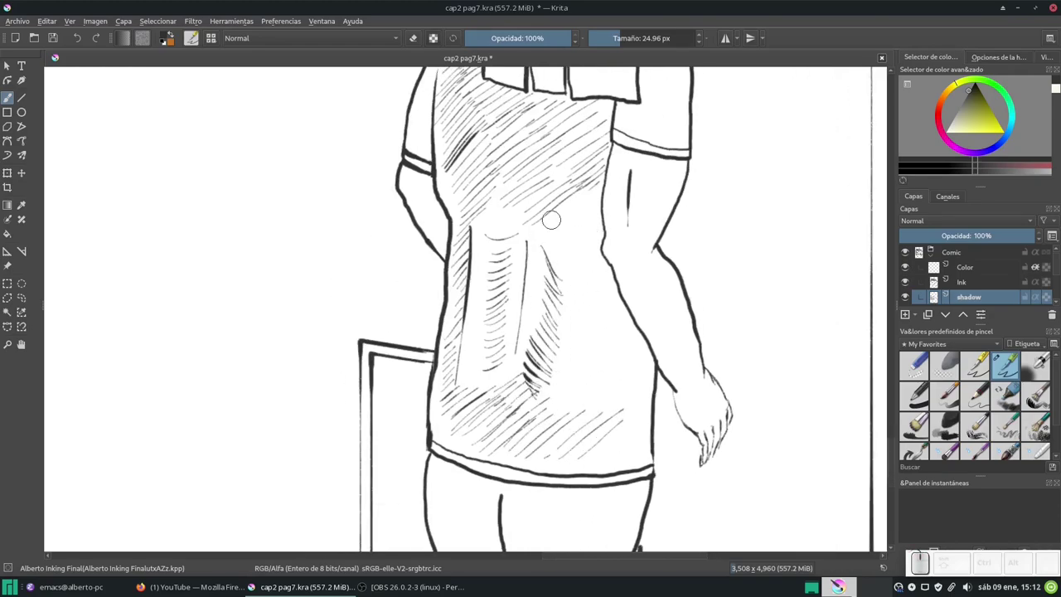
pyautogui.moveTo(580, 212); pyautogui.dragTo(536, 239)
pyautogui.moveTo(612, 292)
pyautogui.mouseDown()
pyautogui.moveTo(573, 327)
pyautogui.moveTo(562, 388)
pyautogui.mouseUp()
pyautogui.moveTo(636, 379); pyautogui.dragTo(587, 414)
pyautogui.moveTo(571, 211); pyautogui.dragTo(598, 186)
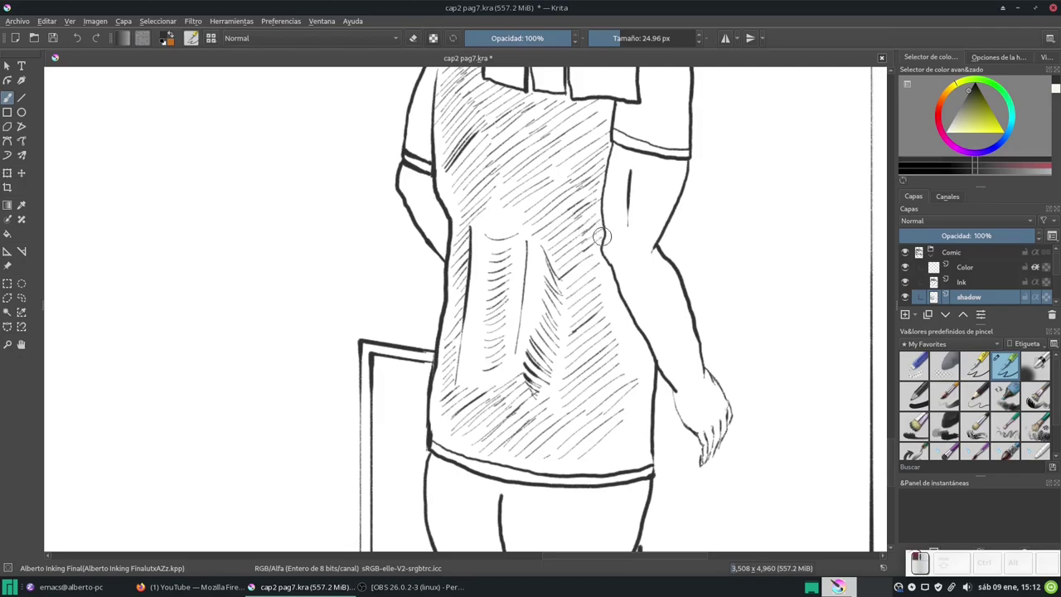
pyautogui.moveTo(602, 237); pyautogui.dragTo(498, 301)
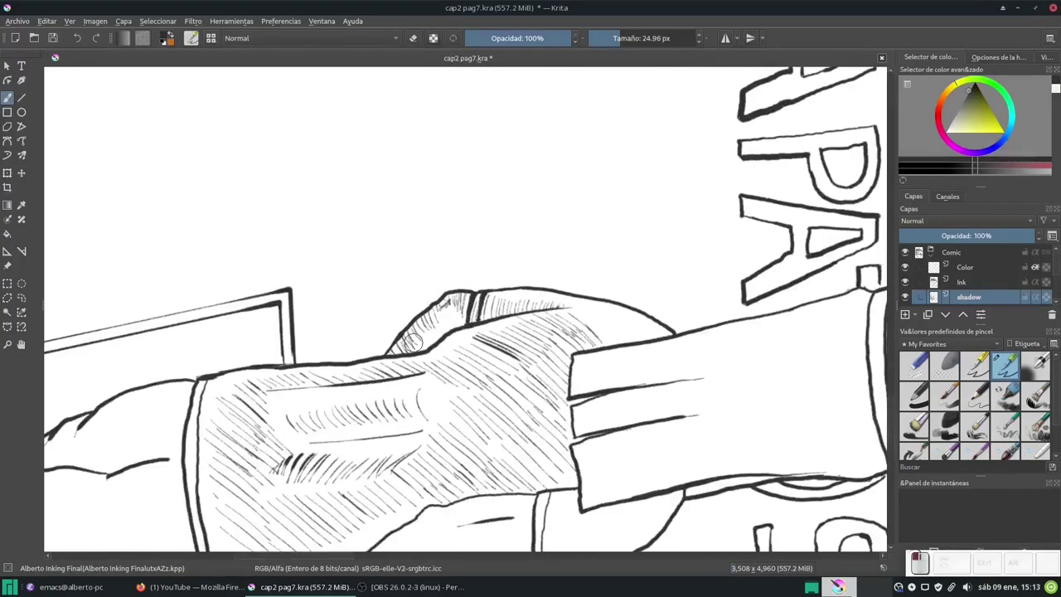
pyautogui.press('5')
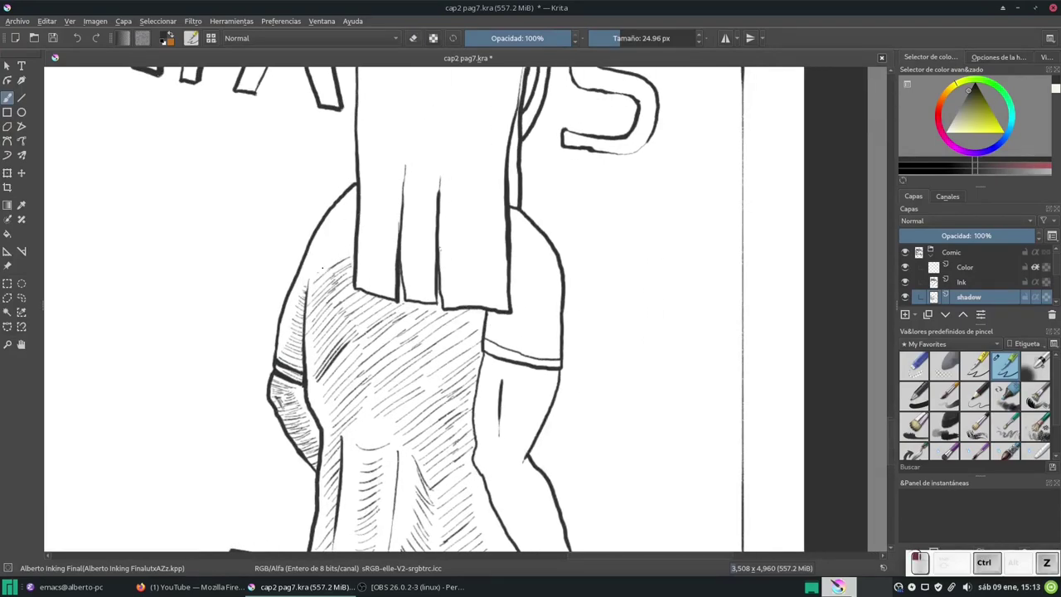
# Hatch the left side of the girl's shirt, her shorts and her thigh.
pyautogui.moveTo(361, 210); pyautogui.dragTo(318, 264)
pyautogui.moveTo(361, 199); pyautogui.dragTo(332, 267)
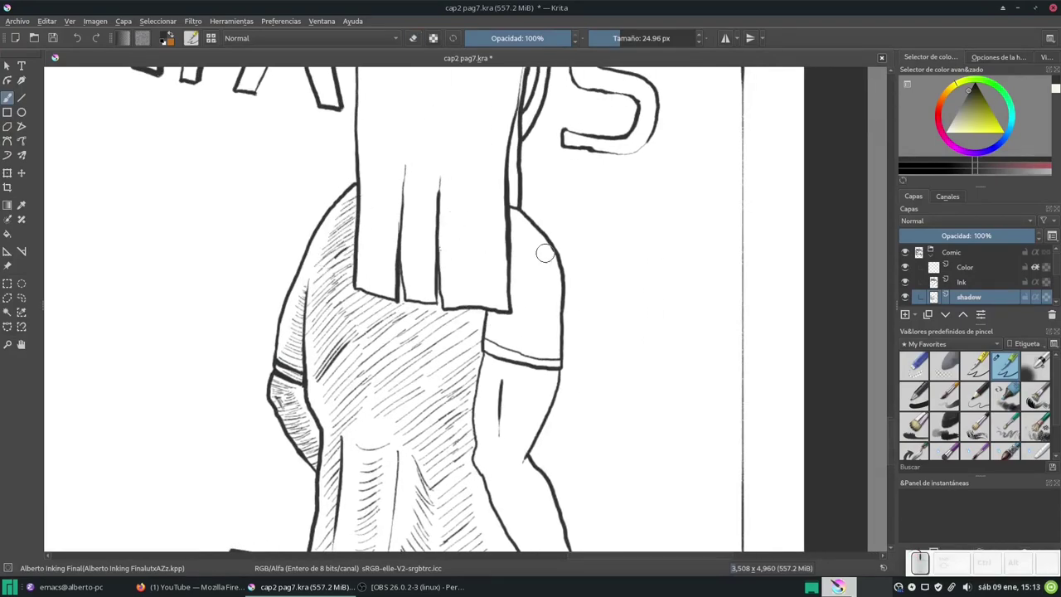
pyautogui.moveTo(545, 253)
pyautogui.mouseDown()
pyautogui.moveTo(464, 249)
pyautogui.moveTo(464, 234)
pyautogui.mouseUp()
pyautogui.moveTo(539, 205)
pyautogui.mouseDown()
pyautogui.moveTo(464, 249)
pyautogui.moveTo(497, 257)
pyautogui.mouseUp()
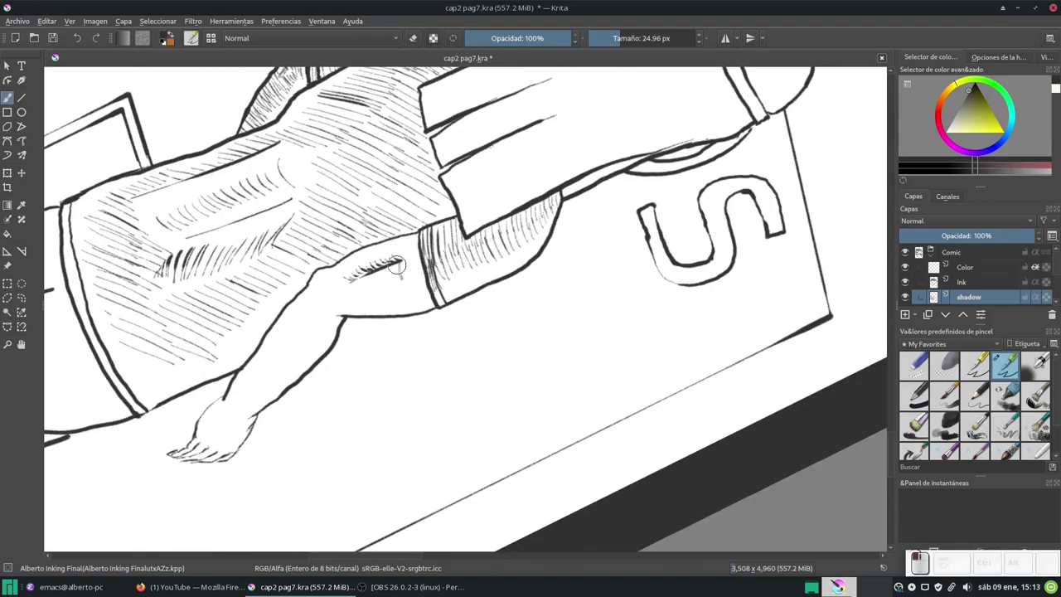
pyautogui.moveTo(363, 288); pyautogui.dragTo(397, 257)
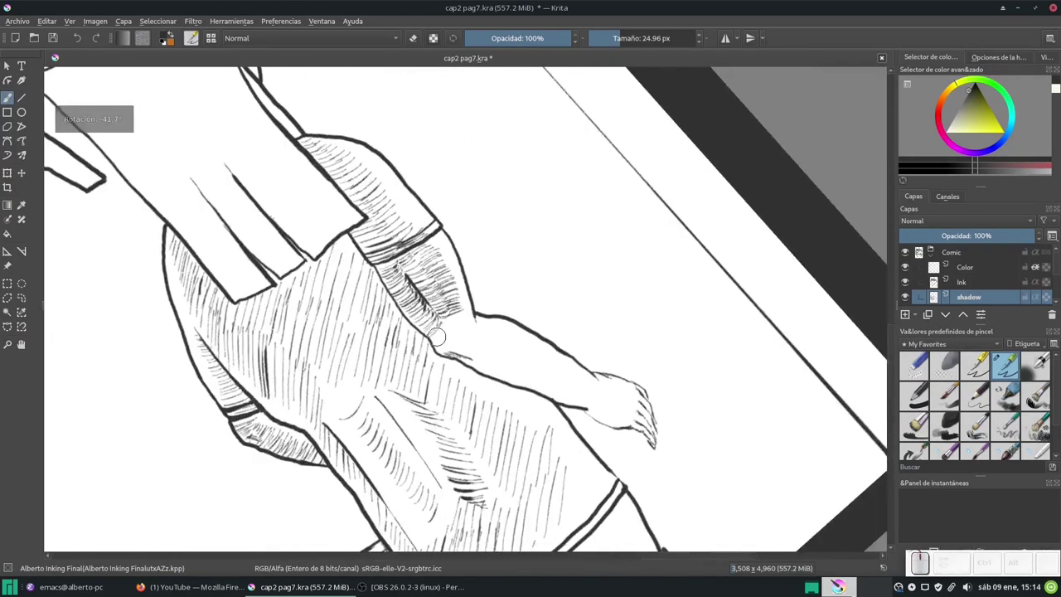
# Bring the girl's hand into view and hatch shading over her fingers.
pyautogui.moveTo(405, 296); pyautogui.dragTo(458, 342)
pyautogui.moveTo(517, 360); pyautogui.dragTo(453, 262)
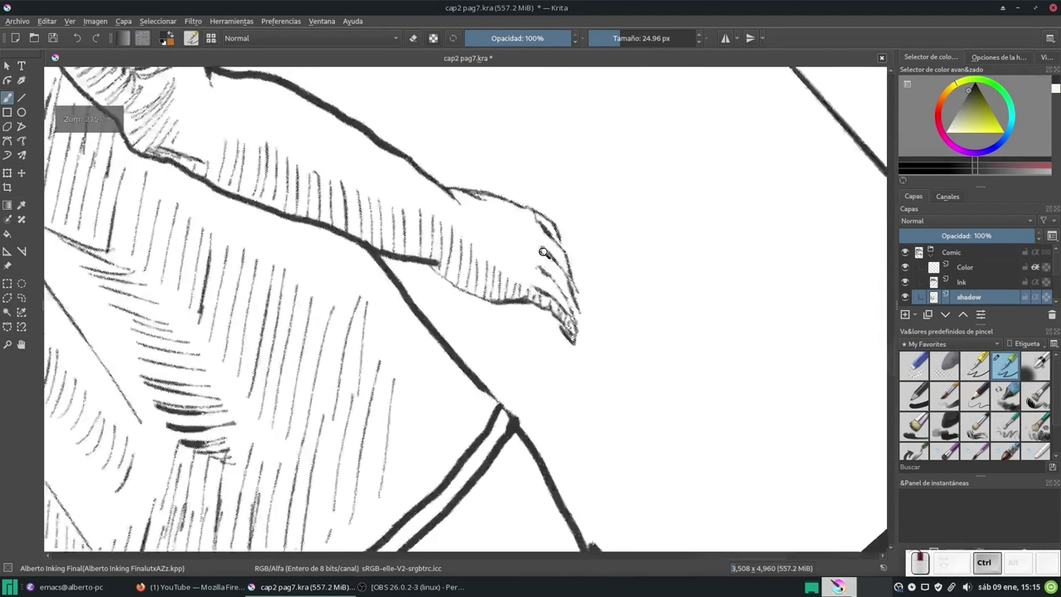
pyautogui.scroll(2, 531, 286)
pyautogui.moveTo(548, 249)
pyautogui.mouseDown()
pyautogui.moveTo(577, 286)
pyautogui.moveTo(581, 273)
pyautogui.mouseUp()
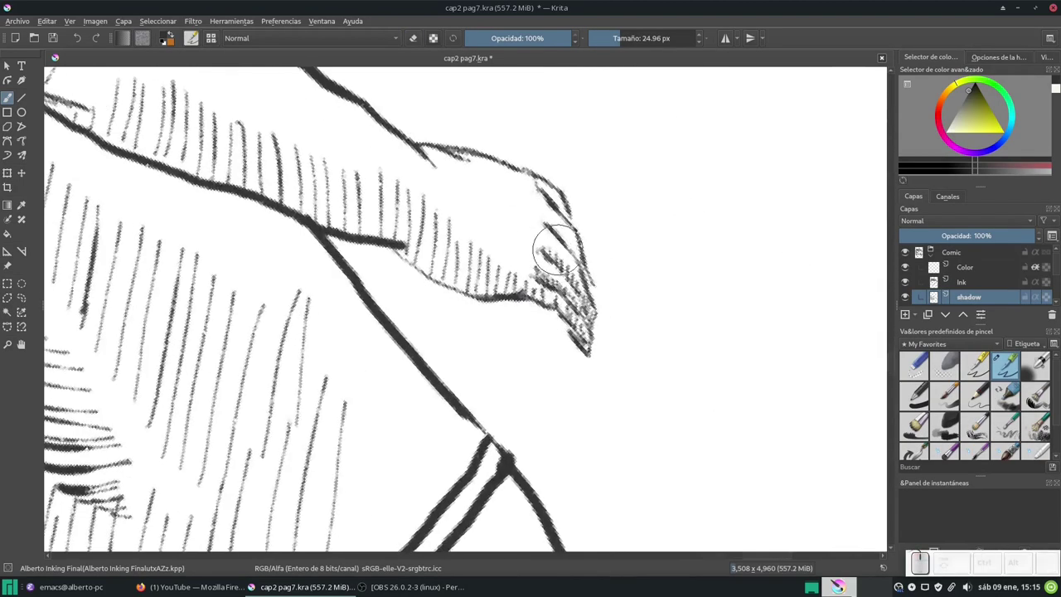
pyautogui.moveTo(545, 219); pyautogui.dragTo(580, 252)
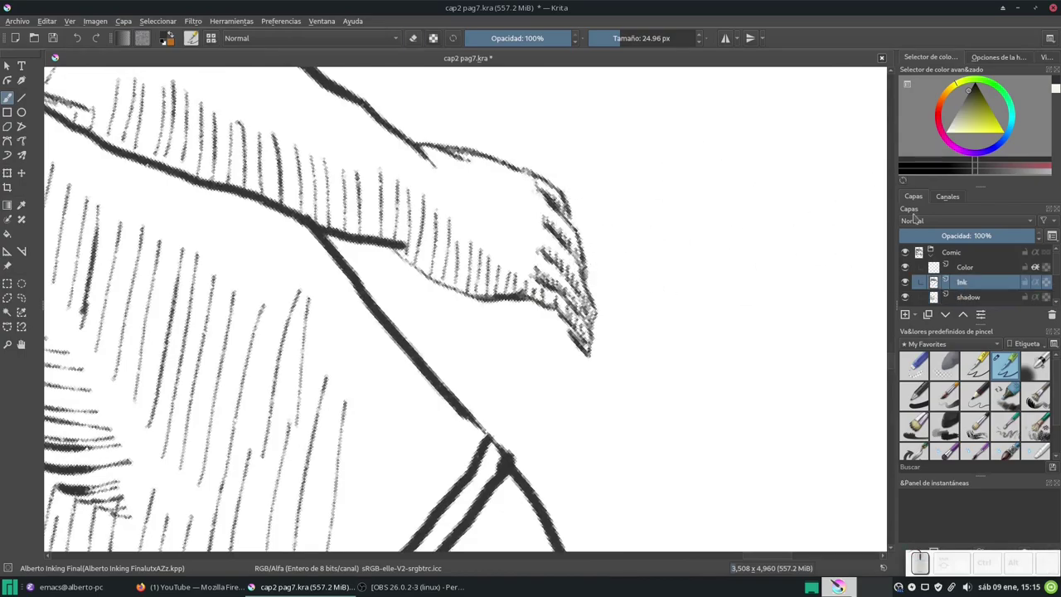
# Select the girl's pants and fill them with flat grey on the shadow layer.
pyautogui.scroll(-5, 498, 365)
pyautogui.scroll(3, 498, 366)
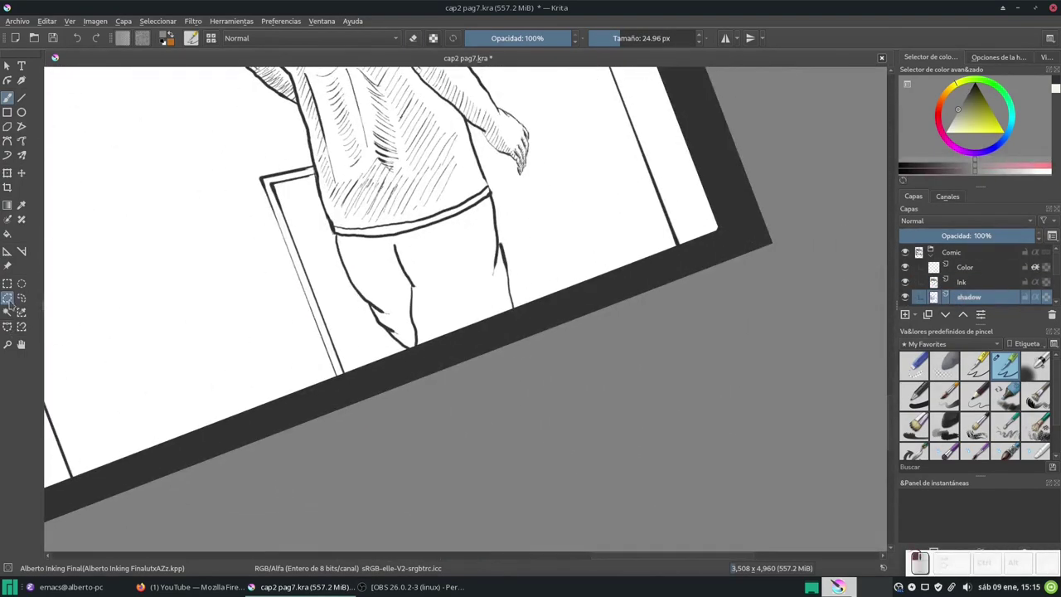
pyautogui.click(6, 297)
pyautogui.scroll(3, 398, 238)
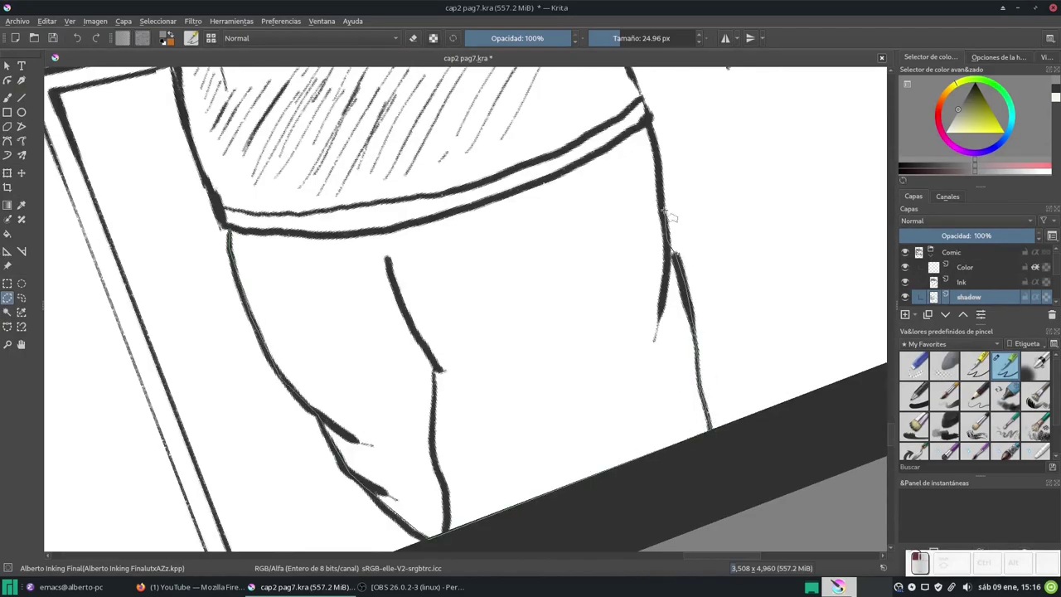
pyautogui.click(531, 197)
pyautogui.press('b')
pyautogui.hotkey('shift', 'BackSpace')
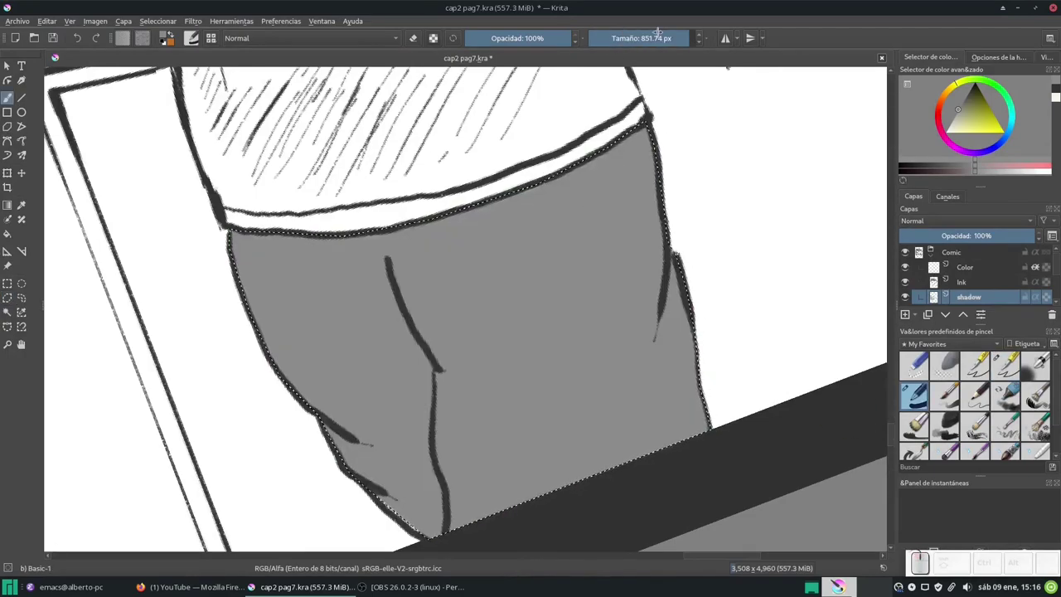
# Deselect, switch to the Ink layer and choose the inking brush preset.
pyautogui.click(962, 282)
pyautogui.hotkey('ctrl', 'shift', 'a')
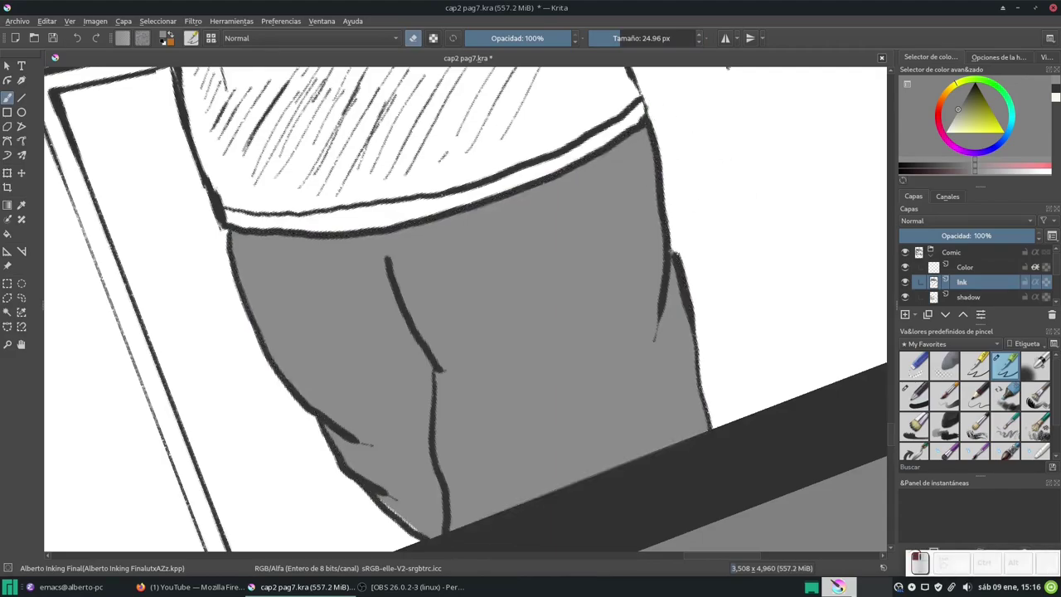
pyautogui.keyDown('ctrl'); pyautogui.click(688, 249); pyautogui.keyUp('ctrl')
pyautogui.scroll(1, 673, 244)
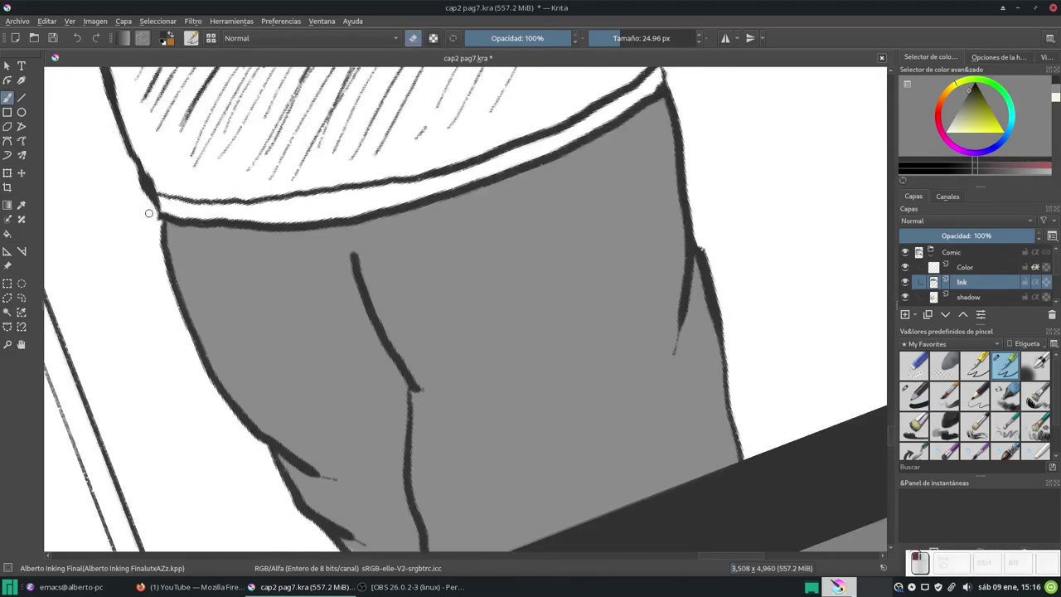
pyautogui.scroll(-3, 361, 316)
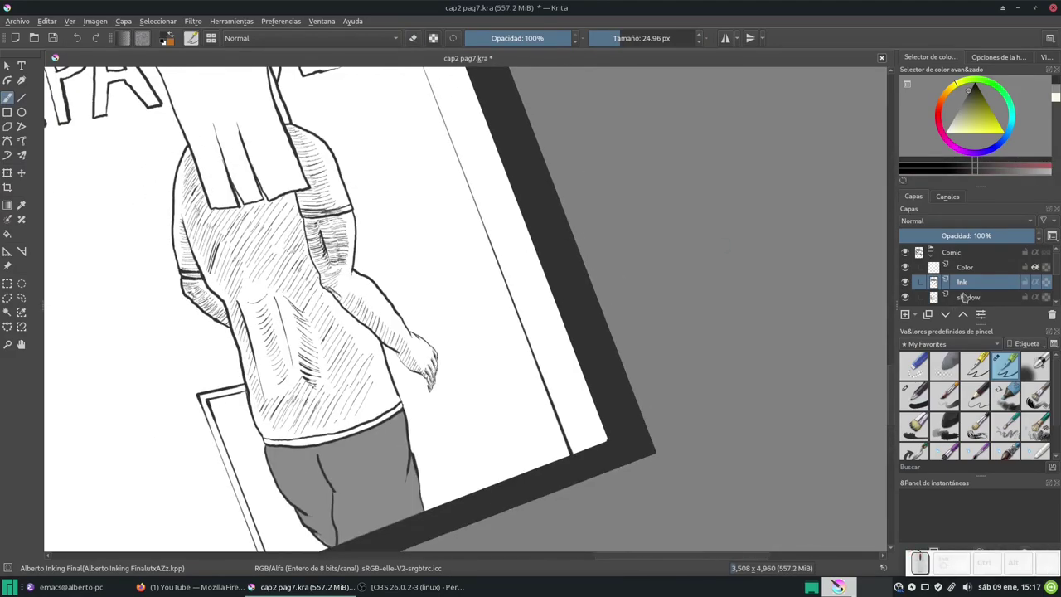
# With the Texture Hair brush, paint strands down the hair's left edge and along its top.
pyautogui.press('/')
pyautogui.scroll(1, 332, 132)
pyautogui.scroll(2, 332, 132)
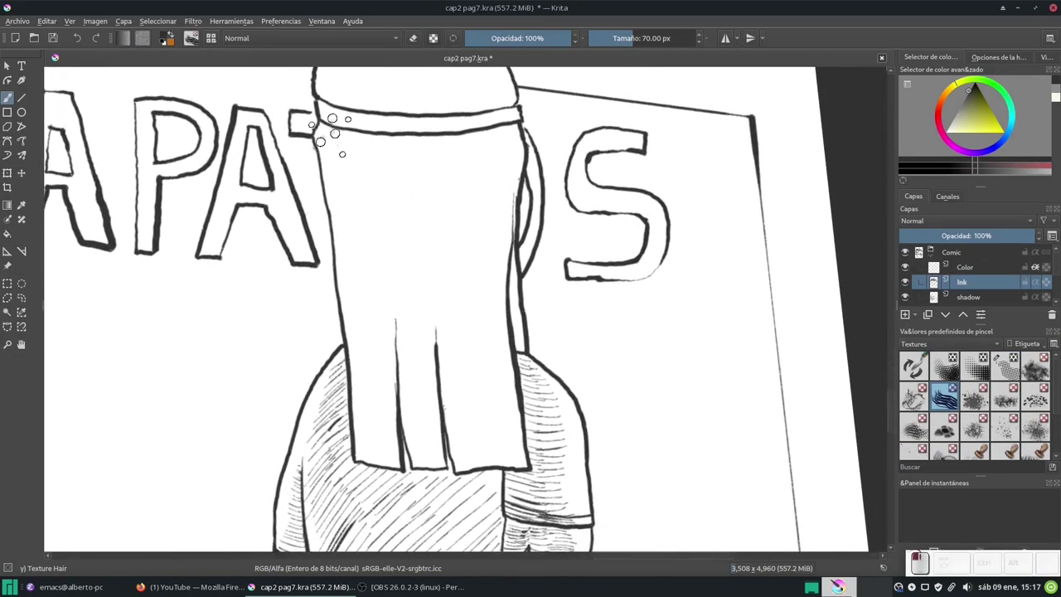
pyautogui.moveTo(320, 137); pyautogui.dragTo(353, 331)
pyautogui.moveTo(324, 128)
pyautogui.mouseDown()
pyautogui.moveTo(451, 141)
pyautogui.moveTo(518, 134)
pyautogui.moveTo(344, 143)
pyautogui.mouseUp()
pyautogui.moveTo(460, 145); pyautogui.dragTo(518, 137)
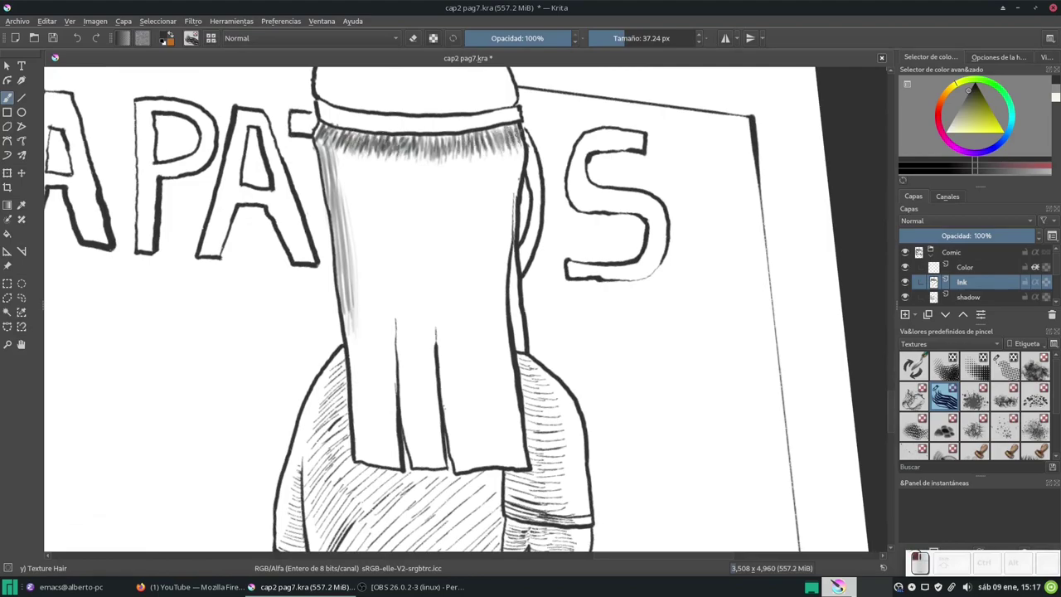
pyautogui.click(497, 139)
# Darken the upper hair with dense strands and extend them down the right side.
pyautogui.moveTo(342, 129)
pyautogui.mouseDown()
pyautogui.moveTo(430, 146)
pyautogui.moveTo(502, 137)
pyautogui.moveTo(369, 236)
pyautogui.moveTo(392, 166)
pyautogui.moveTo(423, 215)
pyautogui.mouseUp()
pyautogui.moveTo(423, 153); pyautogui.dragTo(510, 223)
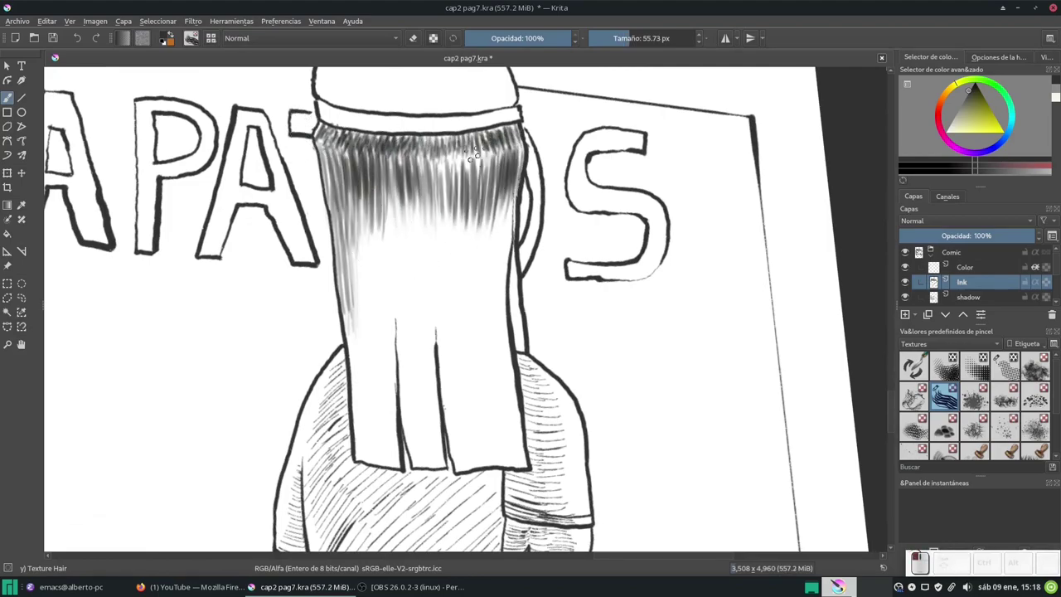
pyautogui.moveTo(456, 149); pyautogui.dragTo(349, 332)
pyautogui.moveTo(356, 174)
pyautogui.mouseDown()
pyautogui.moveTo(451, 209)
pyautogui.moveTo(502, 315)
pyautogui.mouseUp()
pyautogui.moveTo(505, 191); pyautogui.dragTo(514, 340)
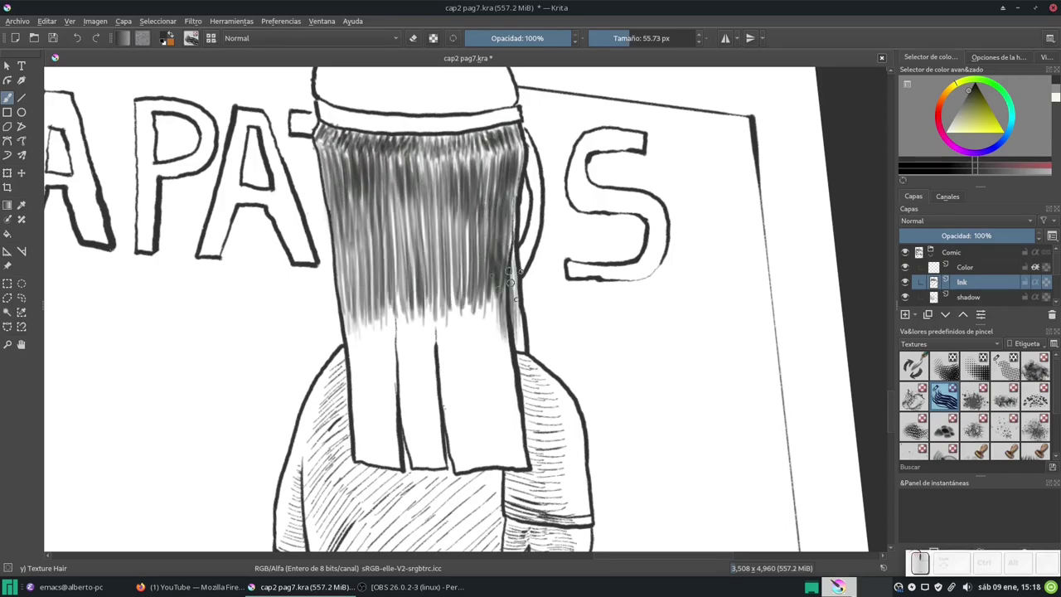
pyautogui.moveTo(510, 257); pyautogui.dragTo(473, 410)
pyautogui.moveTo(464, 286)
pyautogui.mouseDown()
pyautogui.moveTo(378, 414)
pyautogui.moveTo(443, 294)
pyautogui.mouseUp()
# Fill the lower hair and its tips with strand texture.
pyautogui.moveTo(456, 415); pyautogui.dragTo(435, 195)
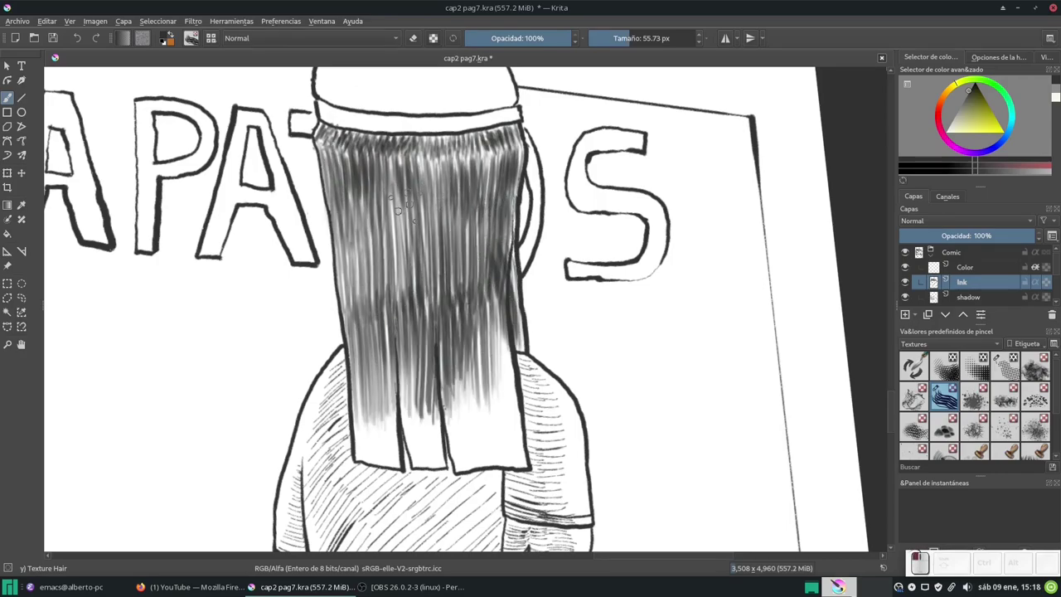
pyautogui.moveTo(348, 203); pyautogui.dragTo(410, 323)
pyautogui.moveTo(497, 290); pyautogui.dragTo(498, 464)
pyautogui.moveTo(514, 311); pyautogui.dragTo(423, 464)
pyautogui.moveTo(412, 357); pyautogui.dragTo(412, 468)
pyautogui.scroll(-3, 412, 390)
# With a smaller brush, add strands to the hair ends and texture the head above the band.
pyautogui.press('[')
pyautogui.press('[')
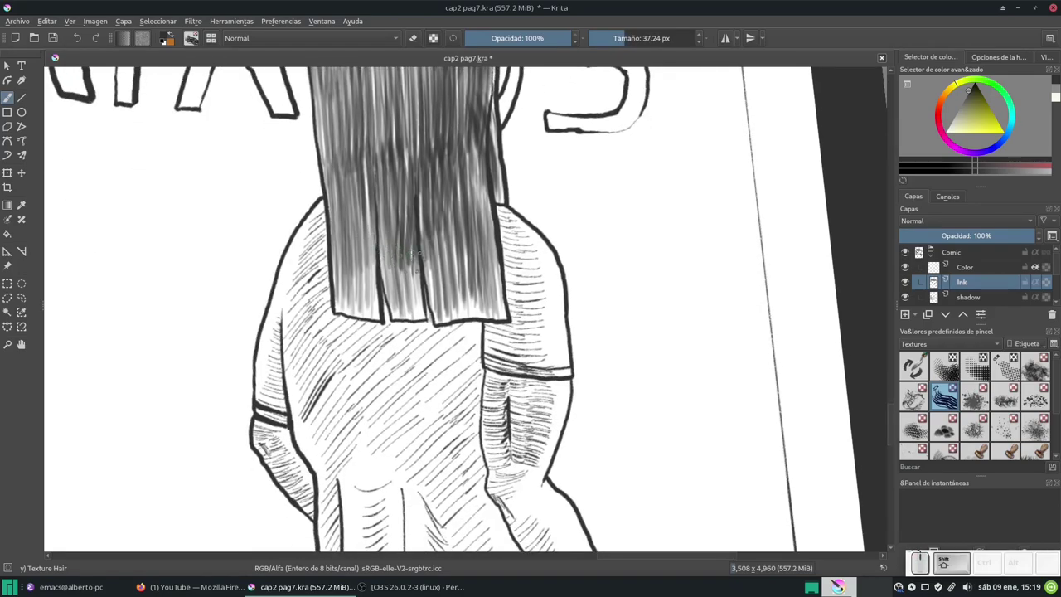
pyautogui.moveTo(419, 267); pyautogui.dragTo(414, 320)
pyautogui.moveTo(406, 246); pyautogui.dragTo(389, 318)
pyautogui.moveTo(365, 246); pyautogui.dragTo(361, 291)
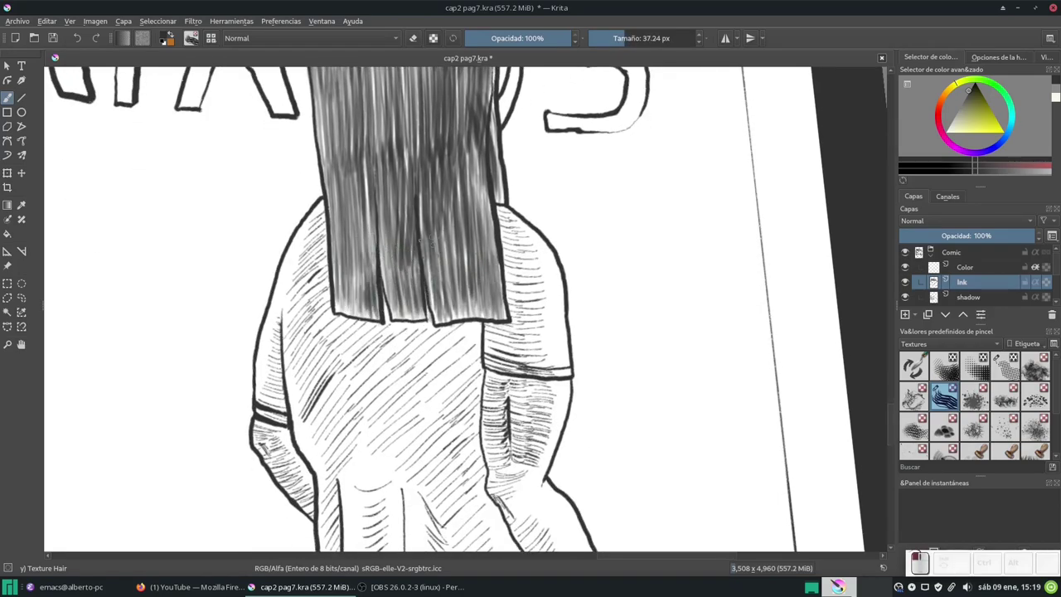
pyautogui.scroll(3, 455, 282)
pyautogui.moveTo(365, 398)
pyautogui.mouseDown()
pyautogui.moveTo(415, 270)
pyautogui.moveTo(477, 199)
pyautogui.mouseUp()
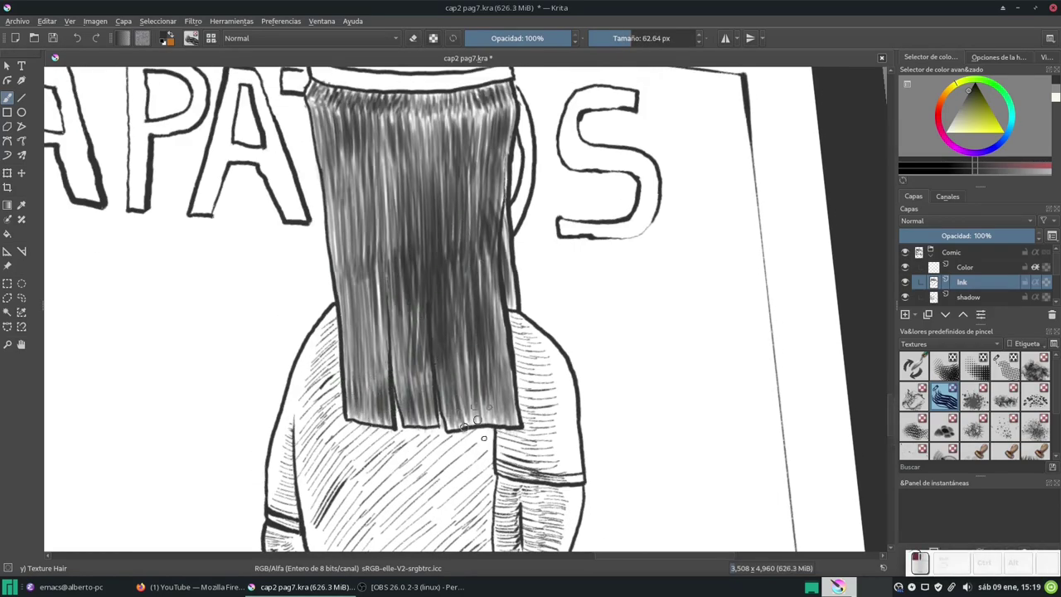
pyautogui.scroll(6, 464, 274)
pyautogui.moveTo(489, 243)
pyautogui.mouseDown()
pyautogui.moveTo(508, 203)
pyautogui.moveTo(504, 257)
pyautogui.moveTo(589, 253)
pyautogui.moveTo(593, 265)
pyautogui.moveTo(504, 215)
pyautogui.moveTo(572, 203)
pyautogui.moveTo(663, 215)
pyautogui.moveTo(639, 267)
pyautogui.moveTo(518, 258)
pyautogui.moveTo(614, 191)
pyautogui.moveTo(504, 230)
pyautogui.moveTo(564, 207)
pyautogui.moveTo(580, 187)
pyautogui.moveTo(597, 215)
pyautogui.moveTo(498, 240)
pyautogui.moveTo(667, 220)
pyautogui.mouseUp()
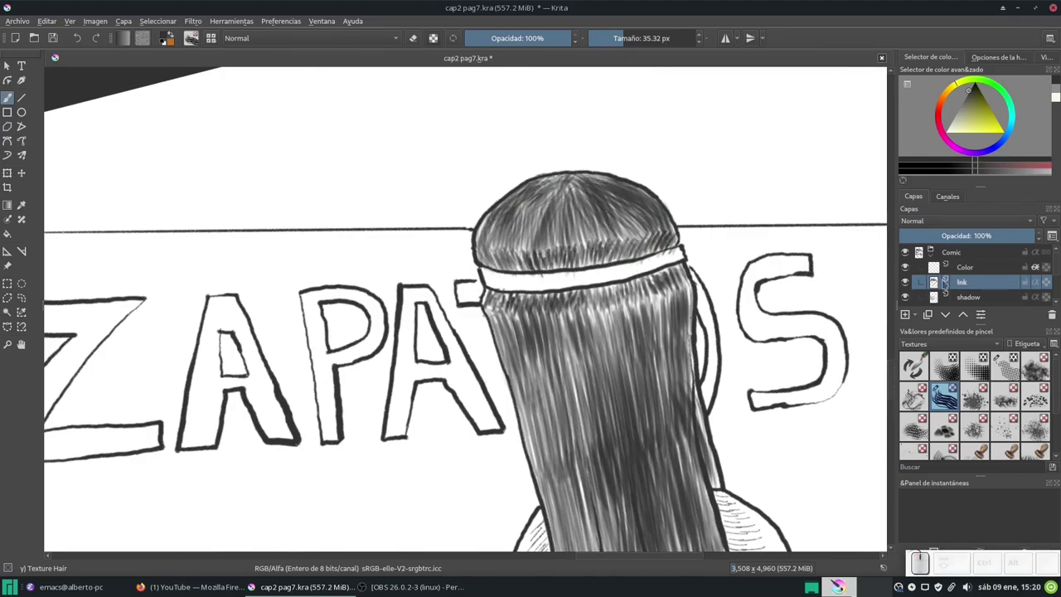
# Erase the stray hatching above the head band with the inking brush.
pyautogui.press('/')
pyautogui.press('e')
pyautogui.moveTo(526, 272); pyautogui.dragTo(644, 264)
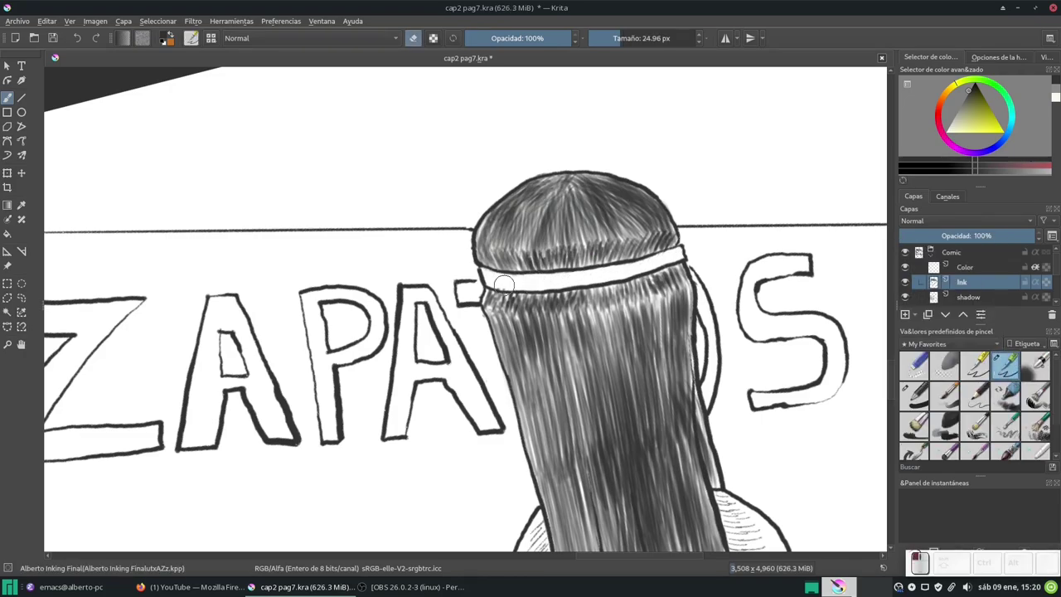
pyautogui.press('-')
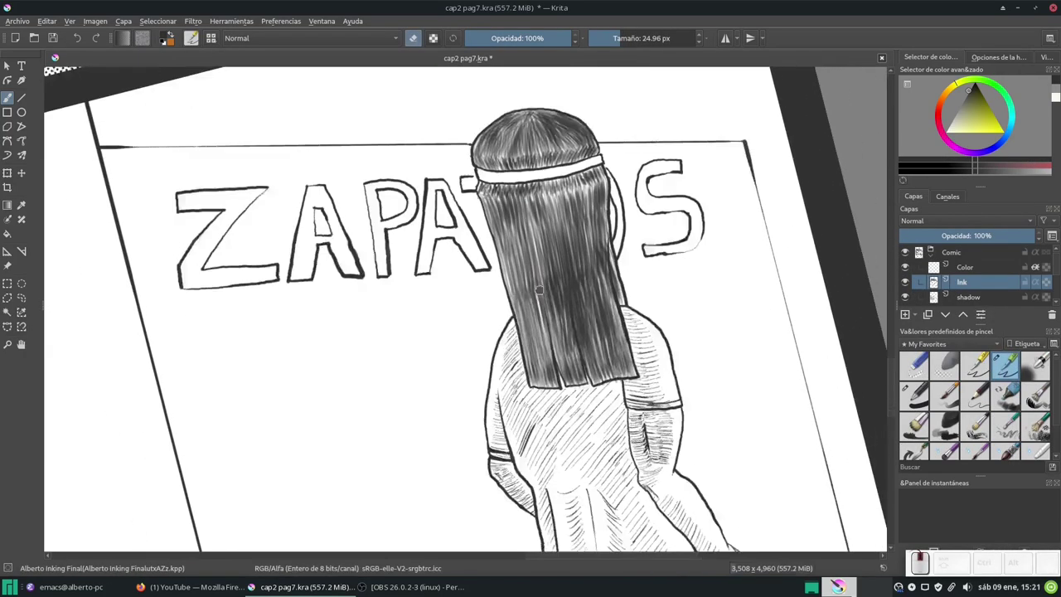
pyautogui.moveTo(539, 289); pyautogui.dragTo(512, 202)
# On the shadow layer, hatch shadows on the shirt's back and along the trouser legs.
pyautogui.press('pagedown')
pyautogui.press('e')
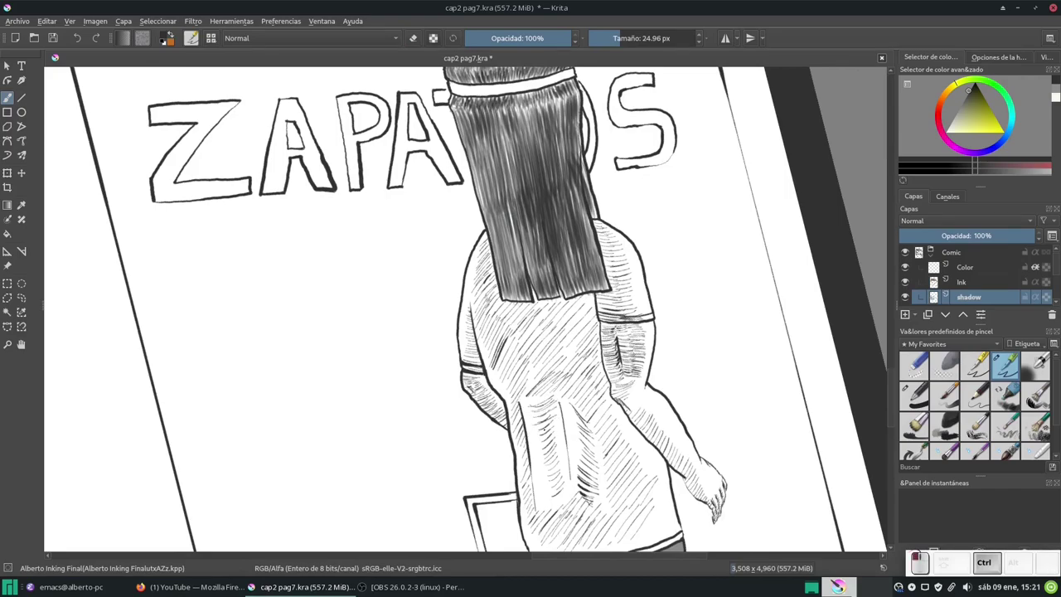
pyautogui.moveTo(560, 420)
pyautogui.mouseDown()
pyautogui.moveTo(540, 479)
pyautogui.moveTo(549, 506)
pyautogui.mouseUp()
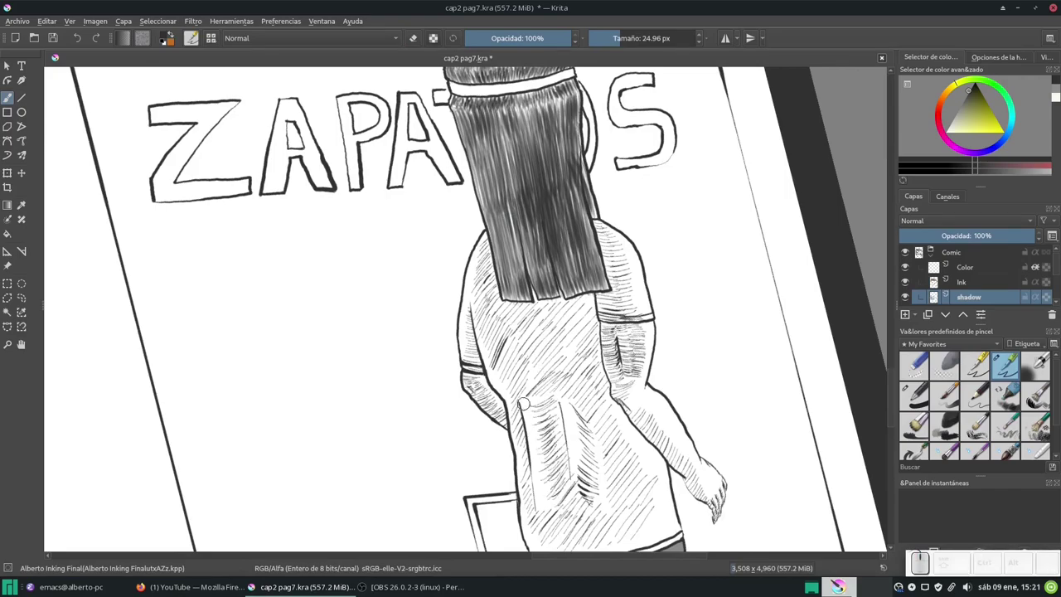
pyautogui.moveTo(579, 405)
pyautogui.mouseDown()
pyautogui.moveTo(566, 426)
pyautogui.moveTo(566, 467)
pyautogui.mouseUp()
pyautogui.moveTo(587, 456); pyautogui.dragTo(574, 478)
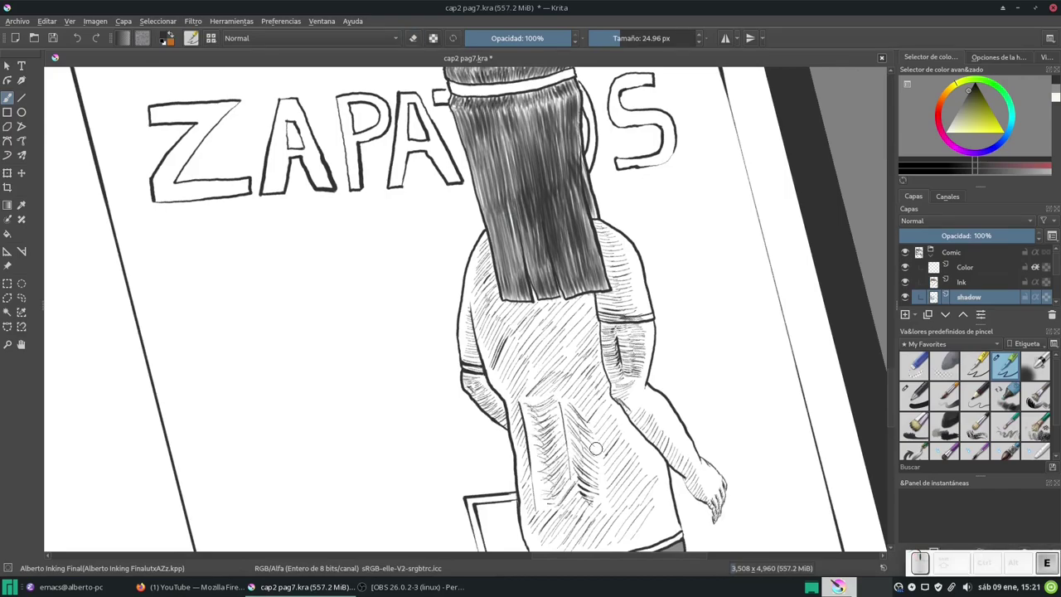
pyautogui.moveTo(605, 440); pyautogui.dragTo(587, 464)
pyautogui.moveTo(613, 453); pyautogui.dragTo(596, 486)
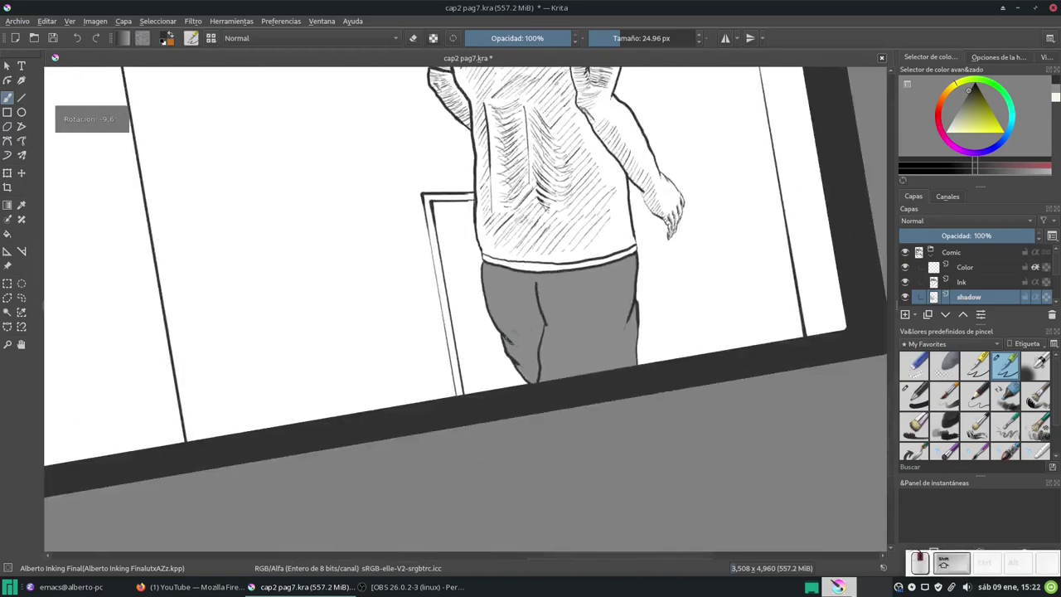
pyautogui.moveTo(496, 328); pyautogui.dragTo(524, 333)
pyautogui.moveTo(733, 247); pyautogui.dragTo(715, 300)
pyautogui.moveTo(716, 297); pyautogui.dragTo(705, 319)
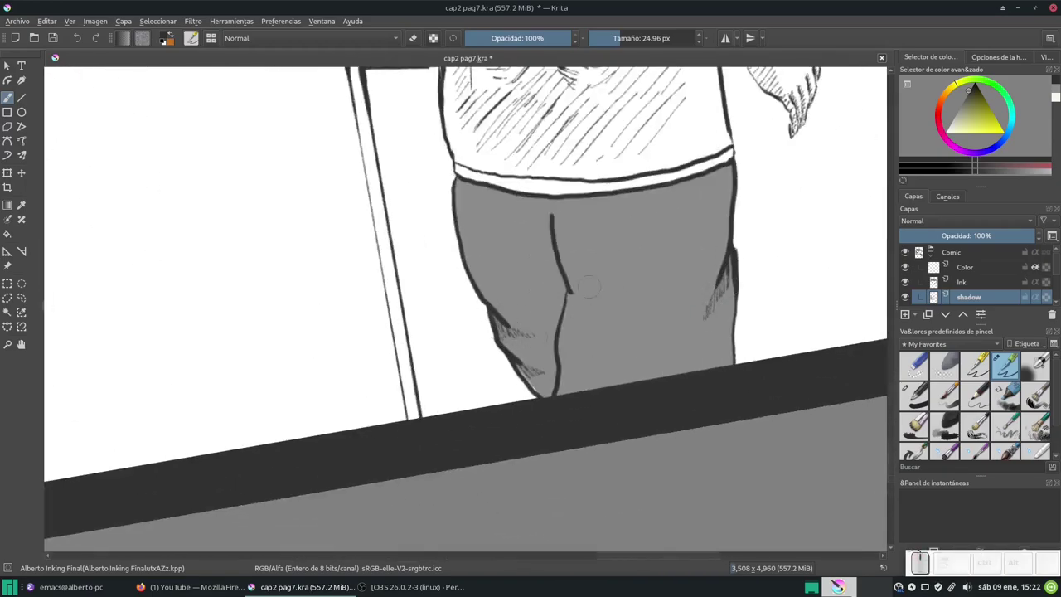
pyautogui.moveTo(601, 368); pyautogui.dragTo(381, 248)
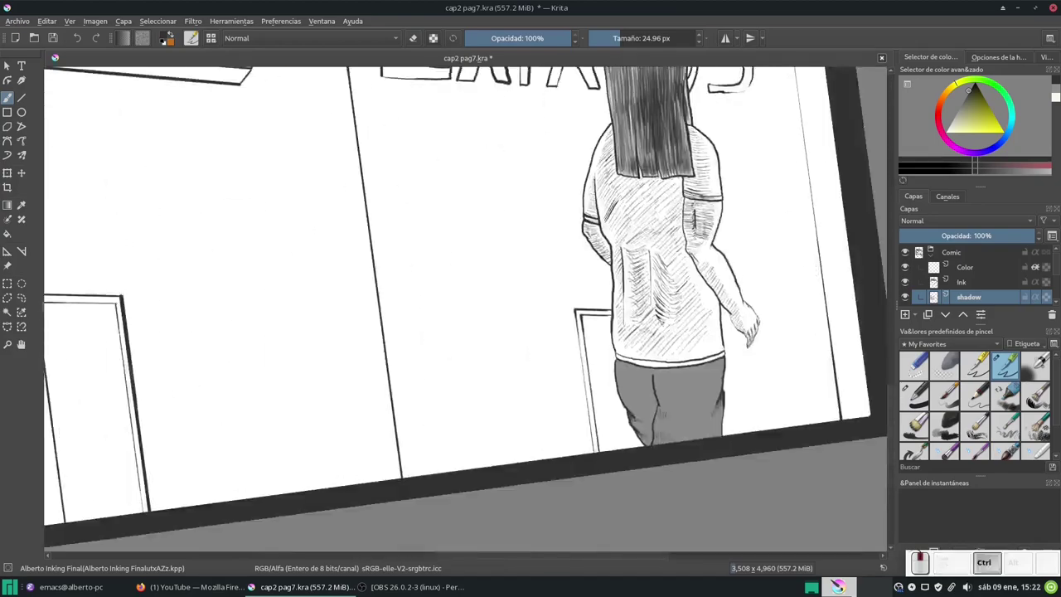
pyautogui.moveTo(396, 292); pyautogui.dragTo(415, 296)
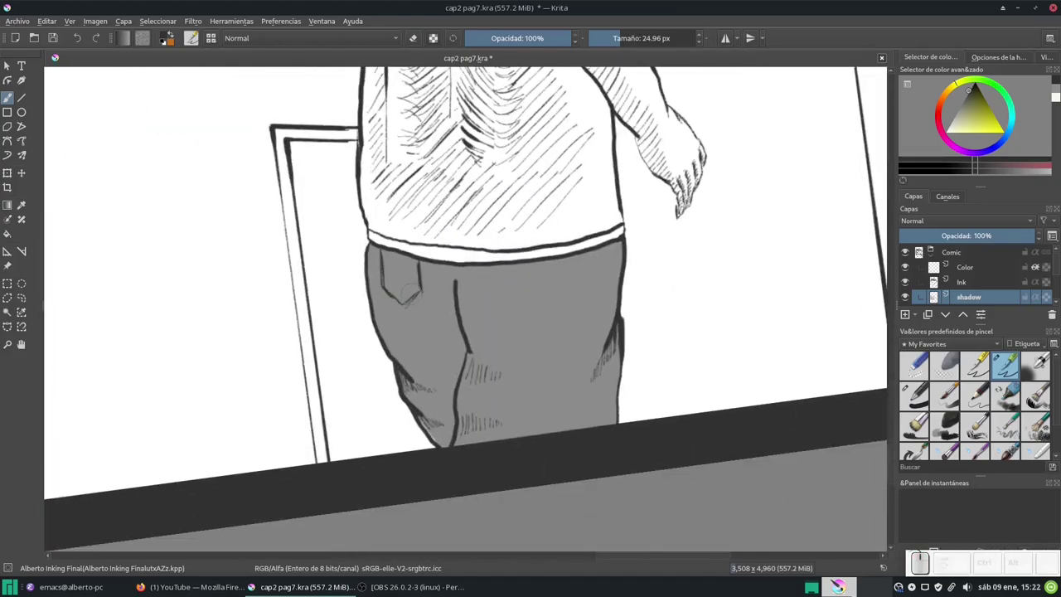
# Undo the old pocket stroke and ink two new back pockets on the Ink layer.
pyautogui.hotkey('ctrl', 'z')
pyautogui.press('pageup')
pyautogui.moveTo(378, 251); pyautogui.dragTo(422, 308)
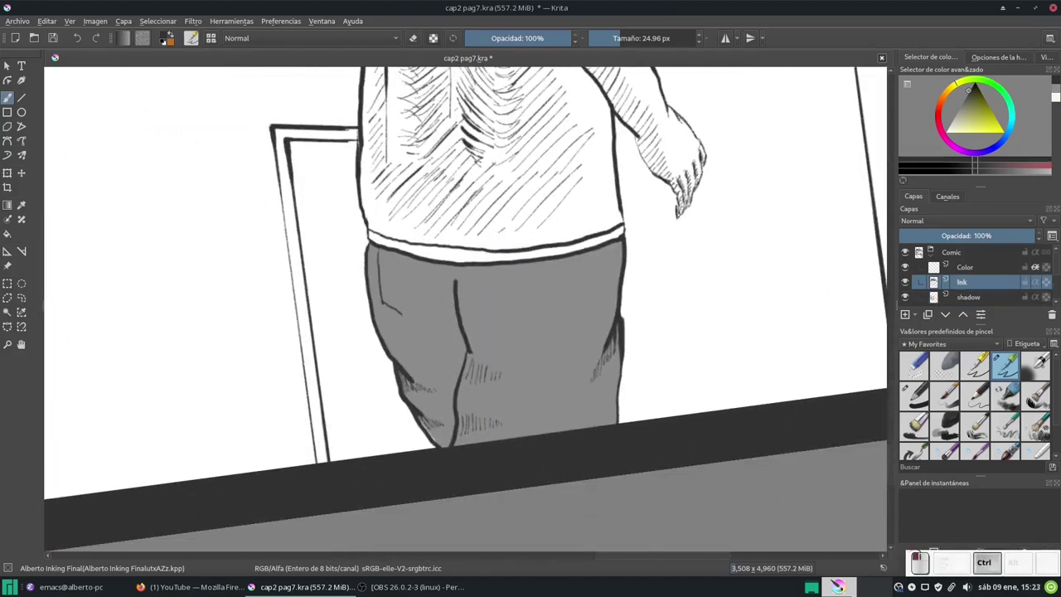
pyautogui.moveTo(421, 262); pyautogui.dragTo(422, 306)
pyautogui.moveTo(489, 264)
pyautogui.mouseDown()
pyautogui.moveTo(490, 307)
pyautogui.moveTo(514, 313)
pyautogui.mouseUp()
pyautogui.moveTo(522, 264)
pyautogui.mouseDown()
pyautogui.moveTo(522, 305)
pyautogui.moveTo(502, 329)
pyautogui.mouseUp()
pyautogui.moveTo(477, 280); pyautogui.dragTo(478, 310)
pyautogui.scroll(2, 463, 246)
# On the shadow layer, hatch the shirt's bottom edge, the left pocket and the pants' left edge.
pyautogui.press('6')
pyautogui.press('6')
pyautogui.press('6')
pyautogui.press('pagedown')
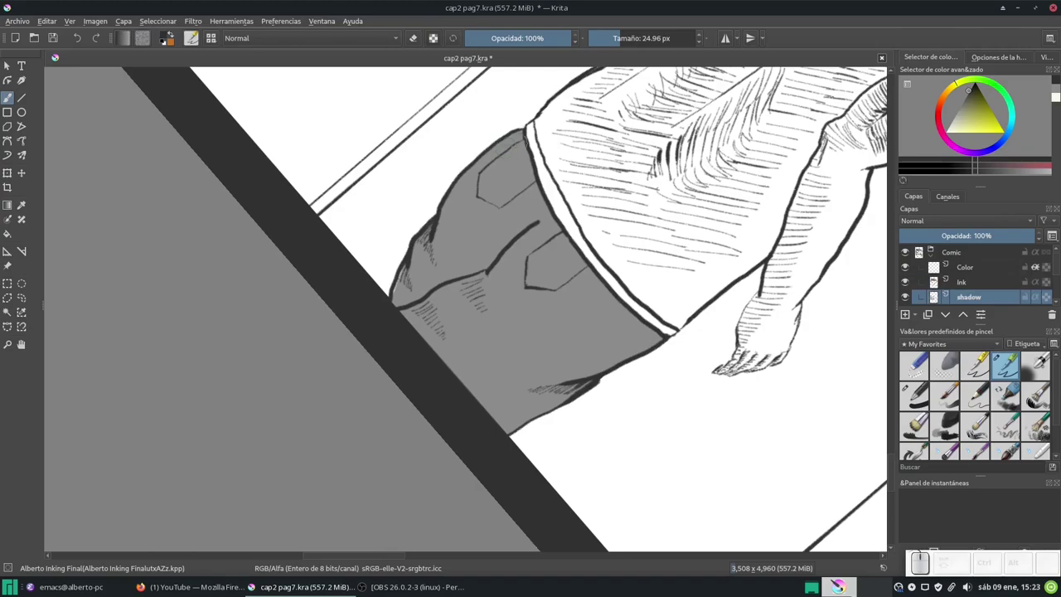
pyautogui.moveTo(530, 124)
pyautogui.mouseDown()
pyautogui.moveTo(519, 175)
pyautogui.moveTo(564, 196)
pyautogui.moveTo(580, 249)
pyautogui.moveTo(620, 290)
pyautogui.moveTo(514, 189)
pyautogui.mouseUp()
pyautogui.moveTo(531, 133)
pyautogui.mouseDown()
pyautogui.moveTo(508, 203)
pyautogui.moveTo(496, 191)
pyautogui.mouseUp()
pyautogui.moveTo(489, 158); pyautogui.dragTo(462, 213)
pyautogui.moveTo(462, 187); pyautogui.dragTo(444, 255)
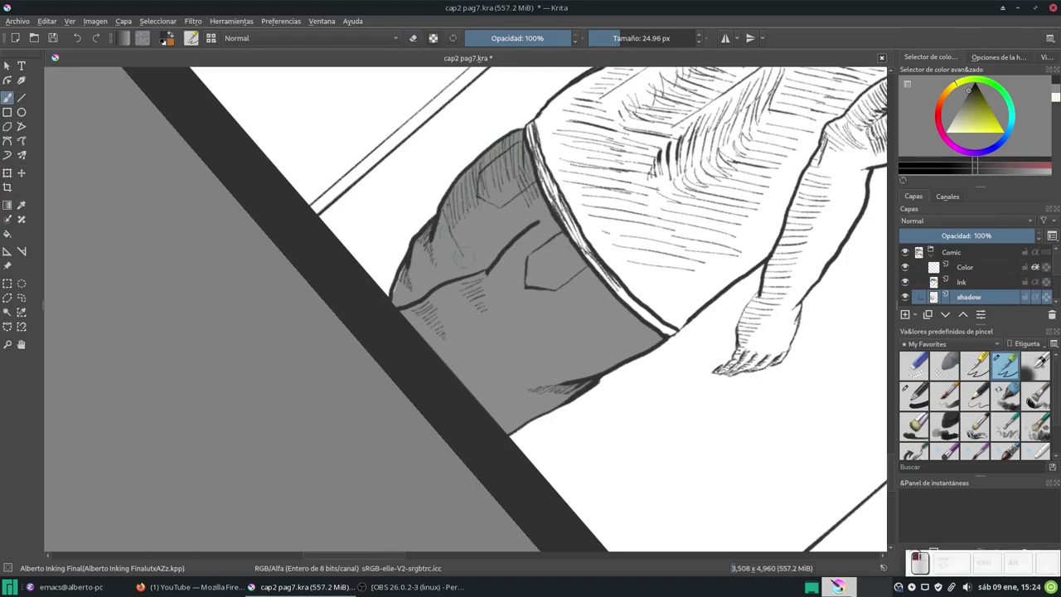
pyautogui.moveTo(500, 201); pyautogui.dragTo(471, 242)
pyautogui.moveTo(534, 174); pyautogui.dragTo(514, 239)
pyautogui.moveTo(432, 214); pyautogui.dragTo(438, 264)
pyautogui.moveTo(428, 233); pyautogui.dragTo(408, 290)
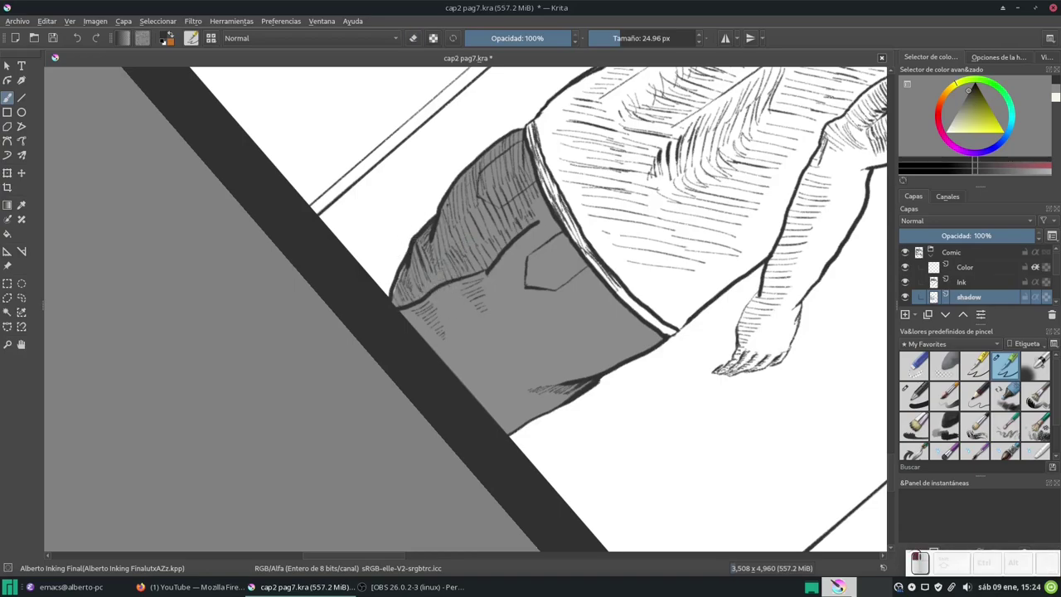
# Cover the grey pants with dense vertical and slanted hatching.
pyautogui.press('5')
pyautogui.press('5')
pyautogui.moveTo(495, 156)
pyautogui.mouseDown()
pyautogui.moveTo(487, 204)
pyautogui.moveTo(458, 219)
pyautogui.mouseUp()
pyautogui.moveTo(442, 171)
pyautogui.mouseDown()
pyautogui.moveTo(431, 232)
pyautogui.moveTo(448, 226)
pyautogui.mouseUp()
pyautogui.moveTo(399, 152); pyautogui.dragTo(386, 212)
pyautogui.moveTo(368, 146); pyautogui.dragTo(355, 237)
pyautogui.moveTo(383, 181); pyautogui.dragTo(367, 236)
pyautogui.moveTo(423, 193); pyautogui.dragTo(404, 237)
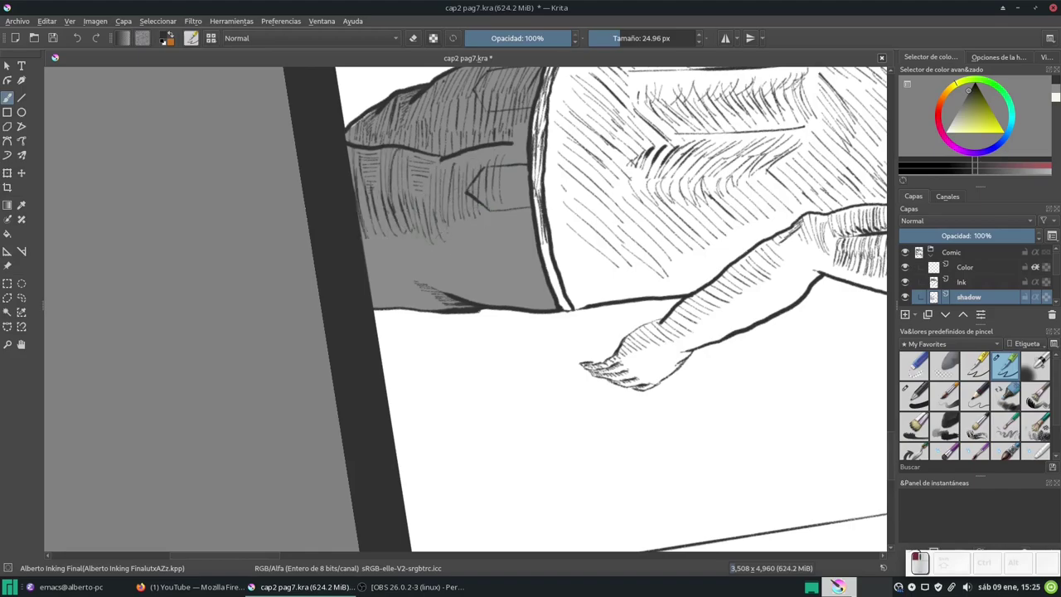
pyautogui.moveTo(508, 199); pyautogui.dragTo(473, 241)
pyautogui.moveTo(529, 167); pyautogui.dragTo(509, 227)
# Reset the canvas rotation to upright and select the Ink layer.
pyautogui.press('5')
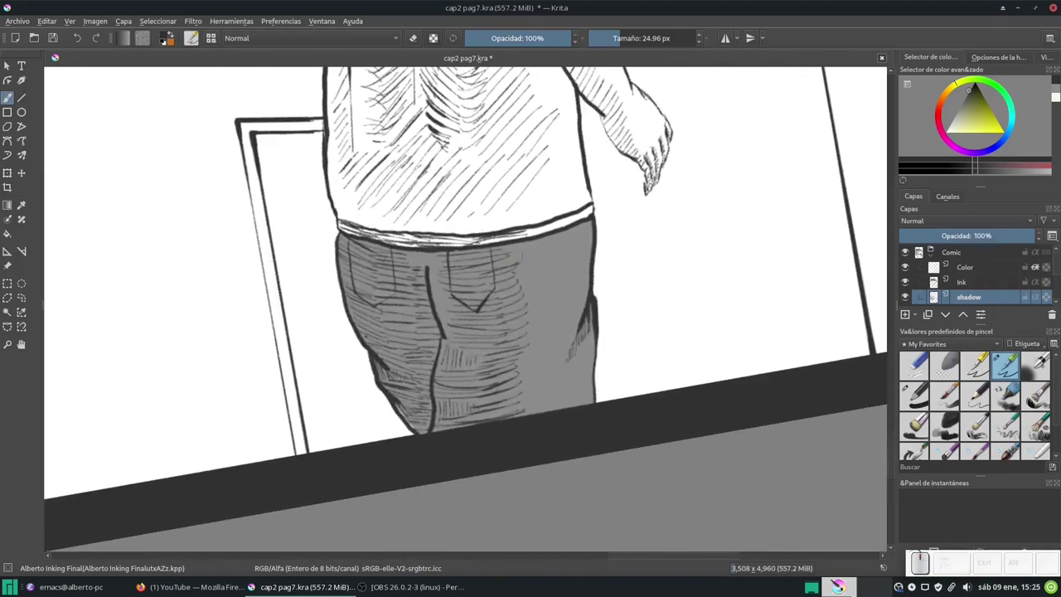
pyautogui.scroll(-5, 544, 417)
pyautogui.scroll(6, 517, 174)
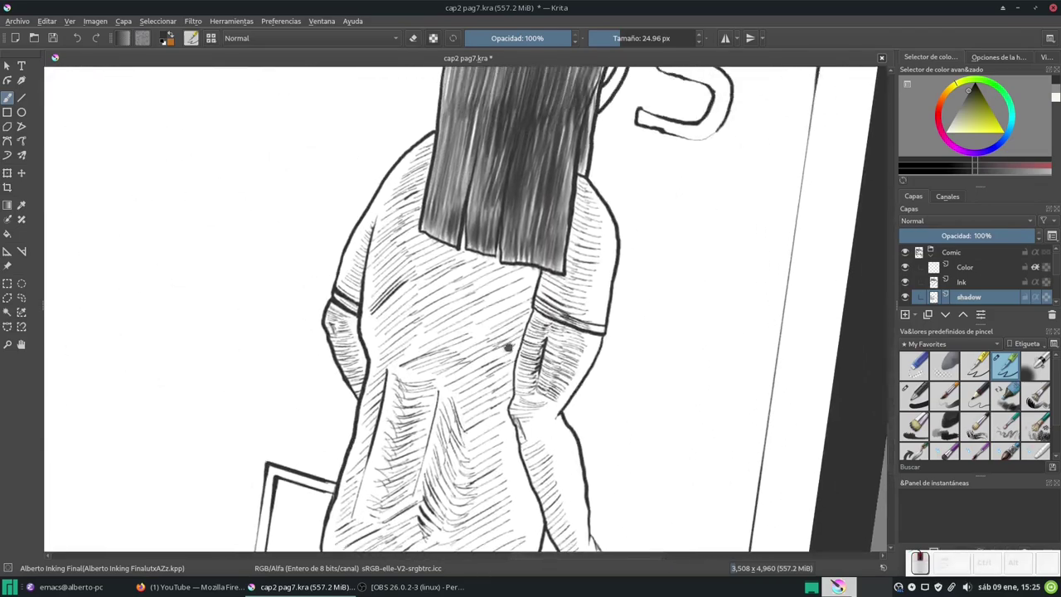
pyautogui.press('pageup')
pyautogui.press('5')
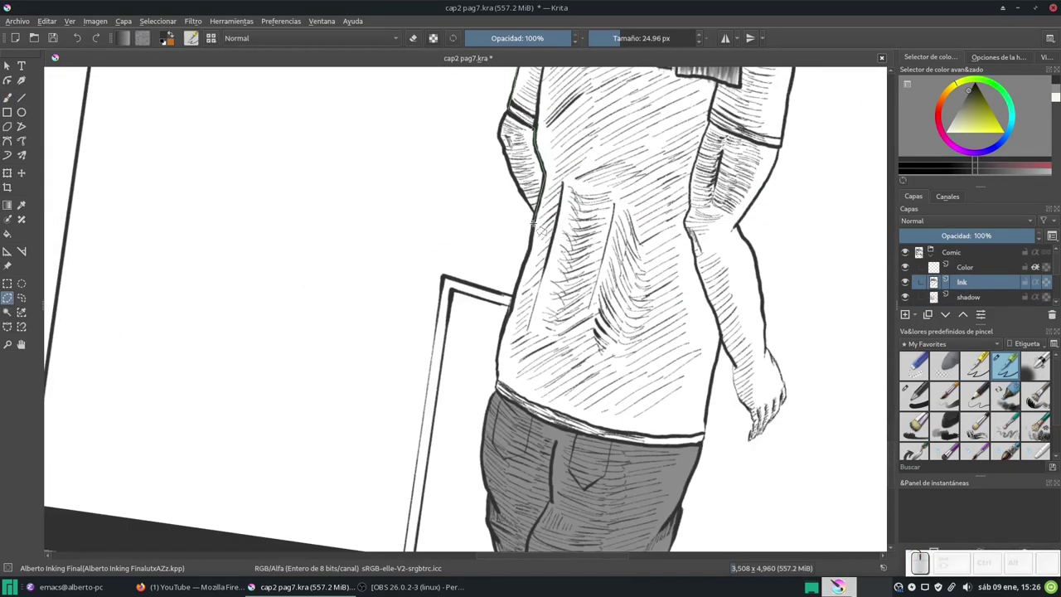
# Freehand-select the girl's shirt and reset the canvas rotation.
pyautogui.scroll(-3, 452, 358)
pyautogui.scroll(-3, 580, 249)
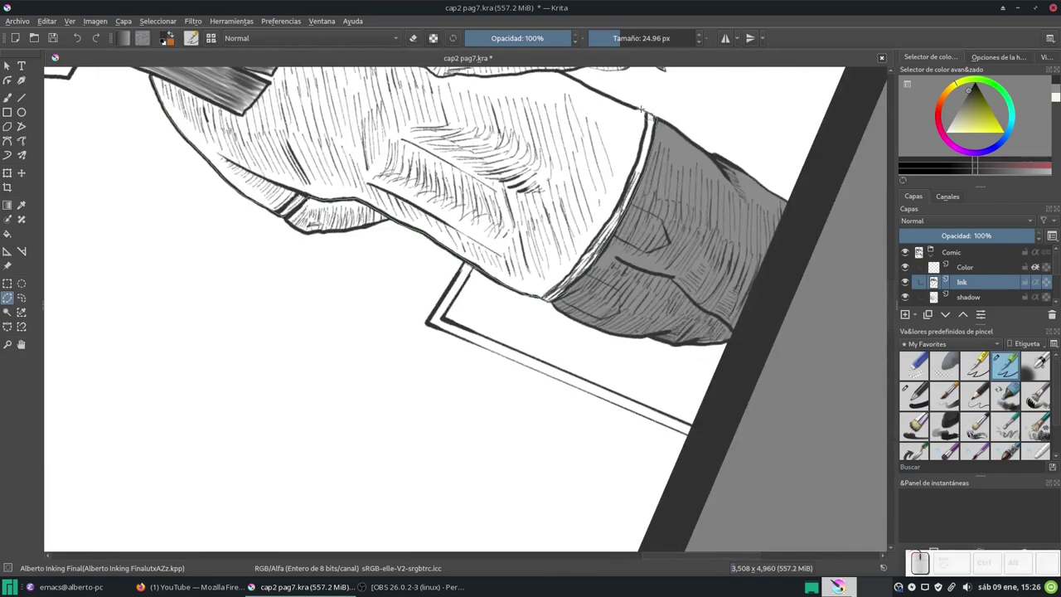
pyautogui.scroll(-3, 641, 108)
pyautogui.scroll(3, 498, 298)
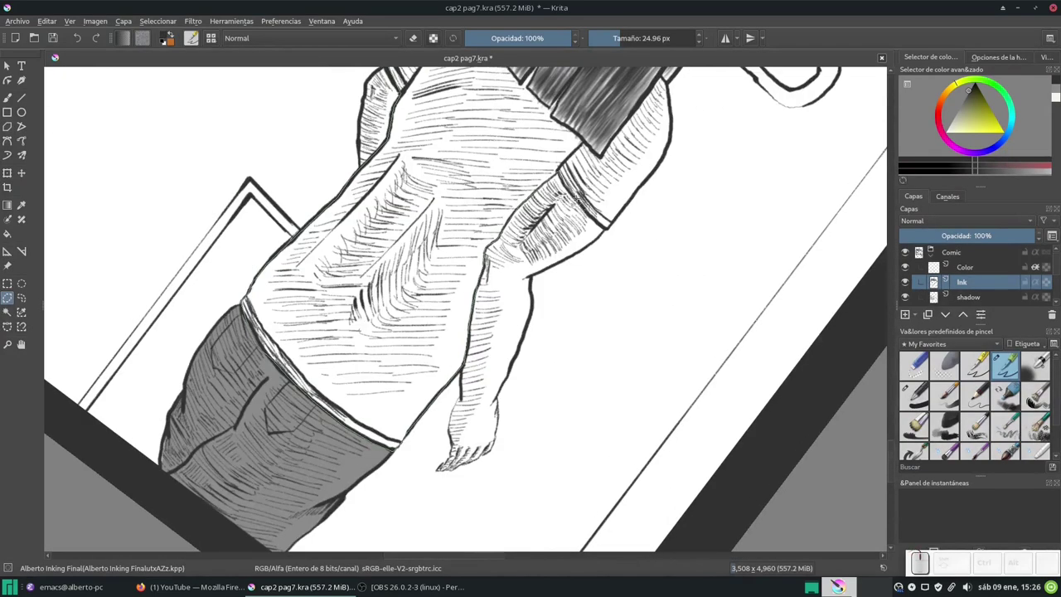
pyautogui.moveTo(578, 197)
pyautogui.mouseDown()
pyautogui.moveTo(646, 174)
pyautogui.moveTo(655, 93)
pyautogui.moveTo(581, 141)
pyautogui.mouseUp()
pyautogui.moveTo(571, 79); pyautogui.dragTo(580, 203)
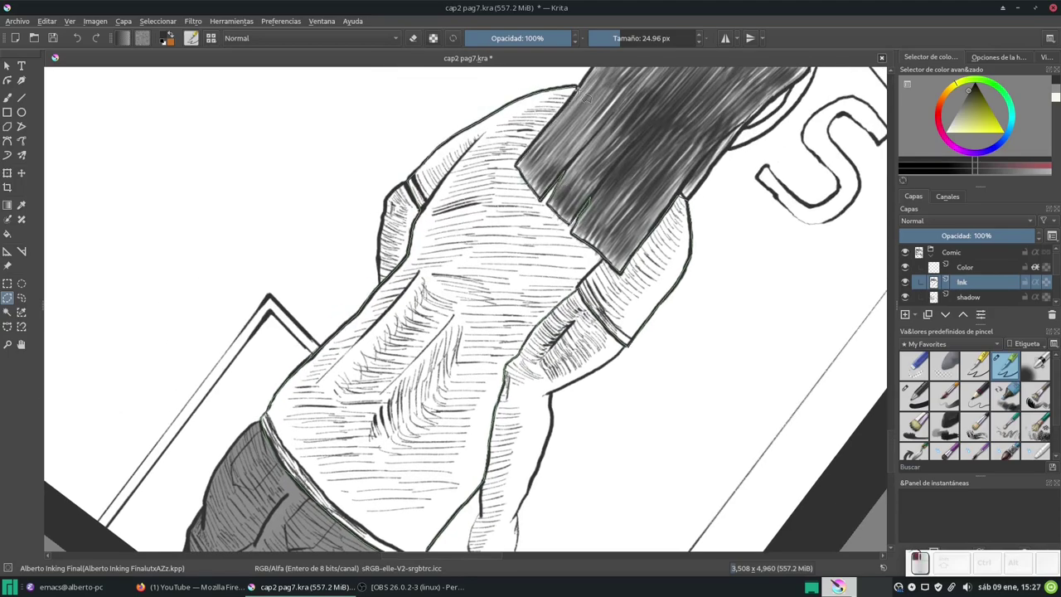
pyautogui.press('5')
# Paint the selection with the Screentones Regular preset at 1000 px, deselect, and save the page.
pyautogui.click(975, 445)
pyautogui.moveTo(431, 133); pyautogui.dragTo(338, 493)
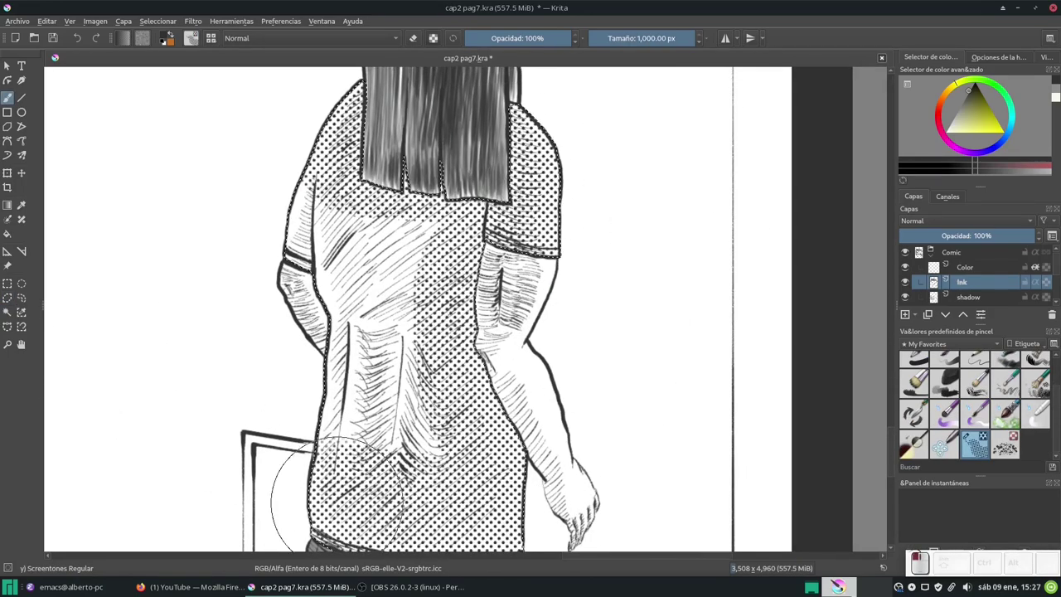
pyautogui.hotkey('ctrl', 'shift', 'a')
pyautogui.press('/')
pyautogui.scroll(-3, 572, 384)
pyautogui.hotkey('ctrl', 's')
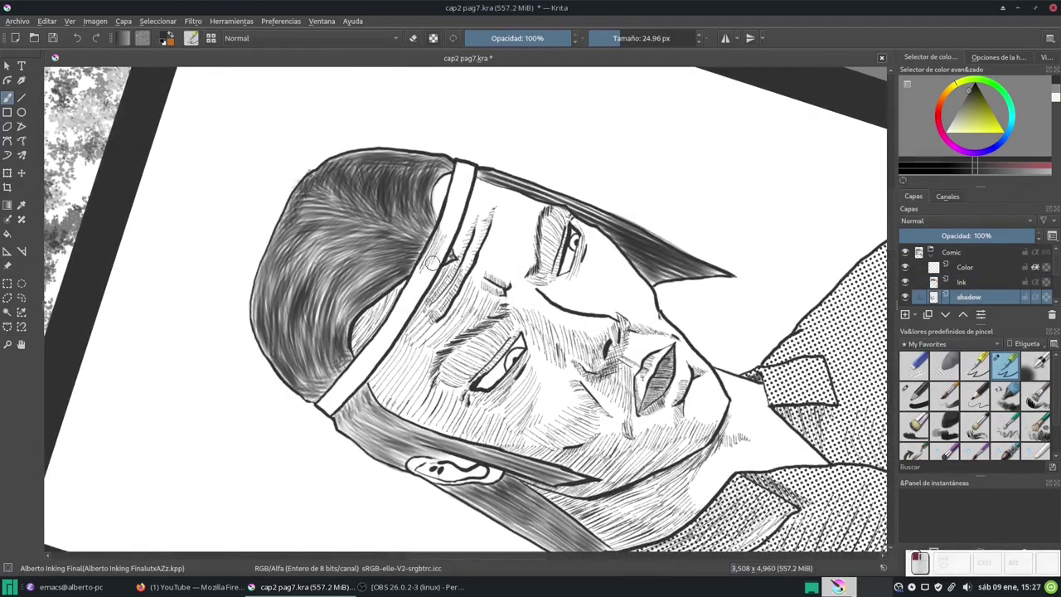
# Pencil-hatch the headband's edges in the face close-up and the back view.
pyautogui.moveTo(432, 262); pyautogui.dragTo(507, 175)
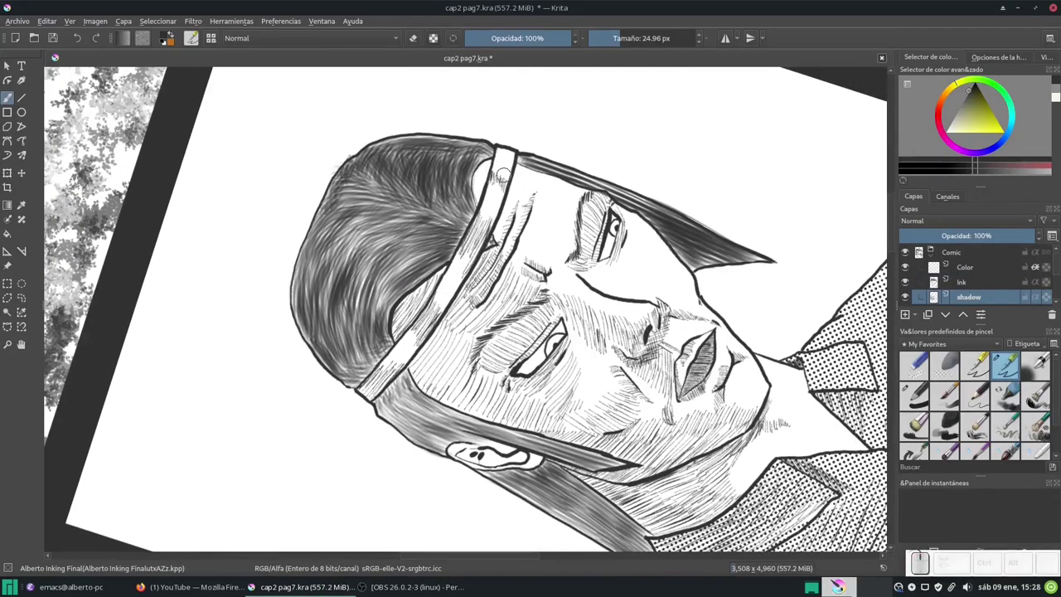
pyautogui.press('5')
pyautogui.moveTo(464, 211); pyautogui.dragTo(466, 183)
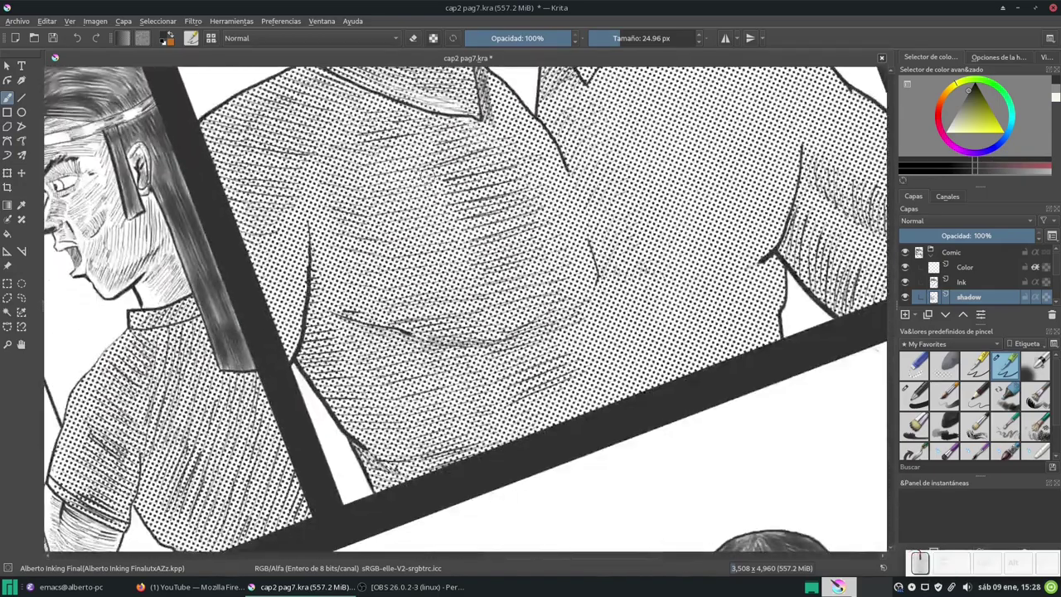
pyautogui.moveTo(489, 294)
pyautogui.mouseDown()
pyautogui.moveTo(655, 220)
pyautogui.moveTo(673, 156)
pyautogui.moveTo(656, 192)
pyautogui.mouseUp()
pyautogui.moveTo(683, 157)
pyautogui.mouseDown()
pyautogui.moveTo(655, 198)
pyautogui.moveTo(663, 195)
pyautogui.mouseUp()
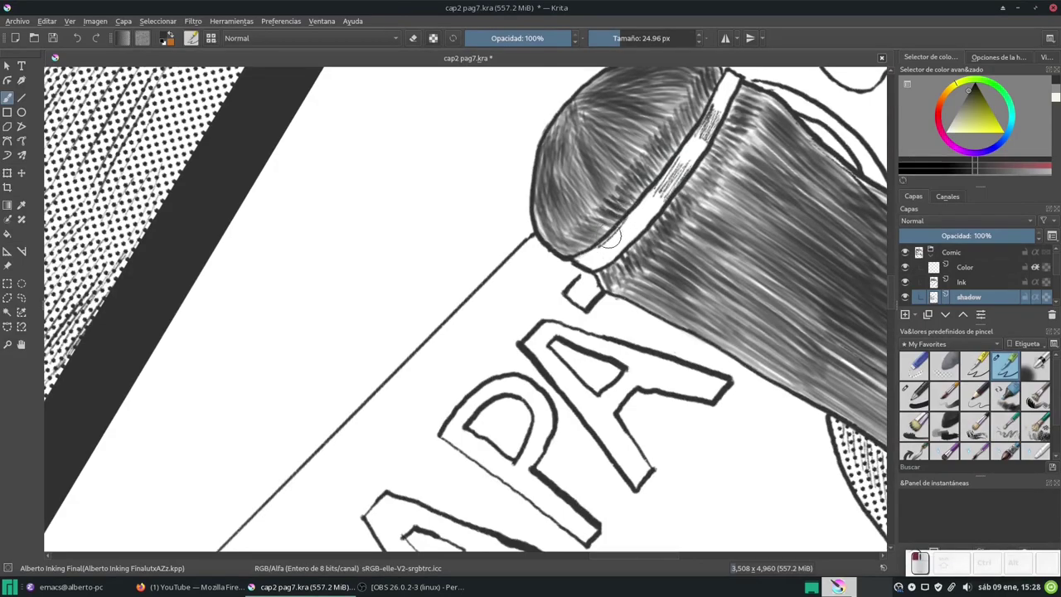
pyautogui.moveTo(638, 219); pyautogui.dragTo(611, 250)
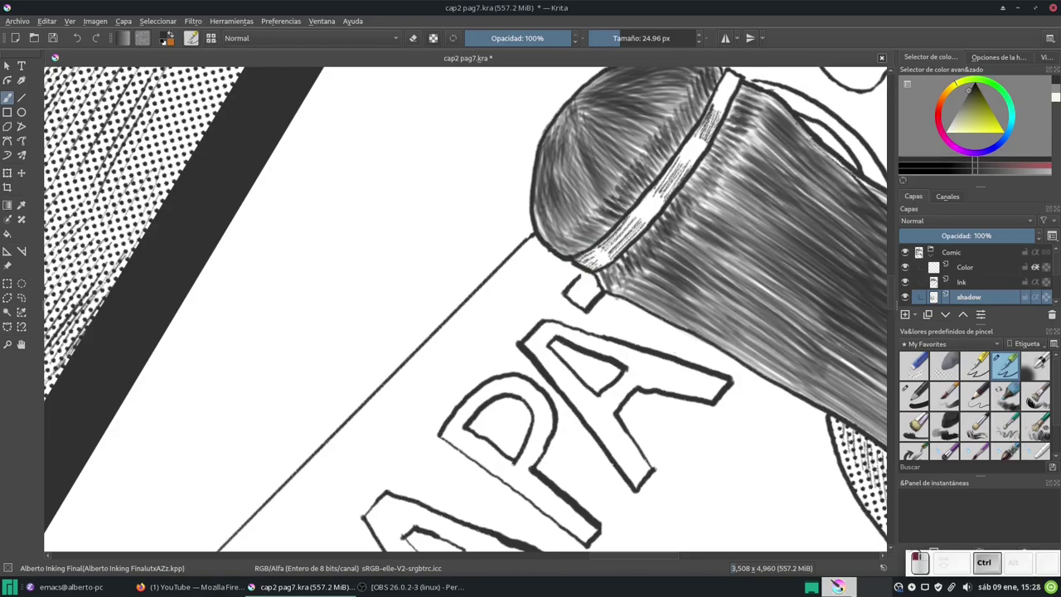
# Freehand-trace the ABC wall along its top, right and bottom edges, leaving the door out.
pyautogui.scroll(-3, 597, 252)
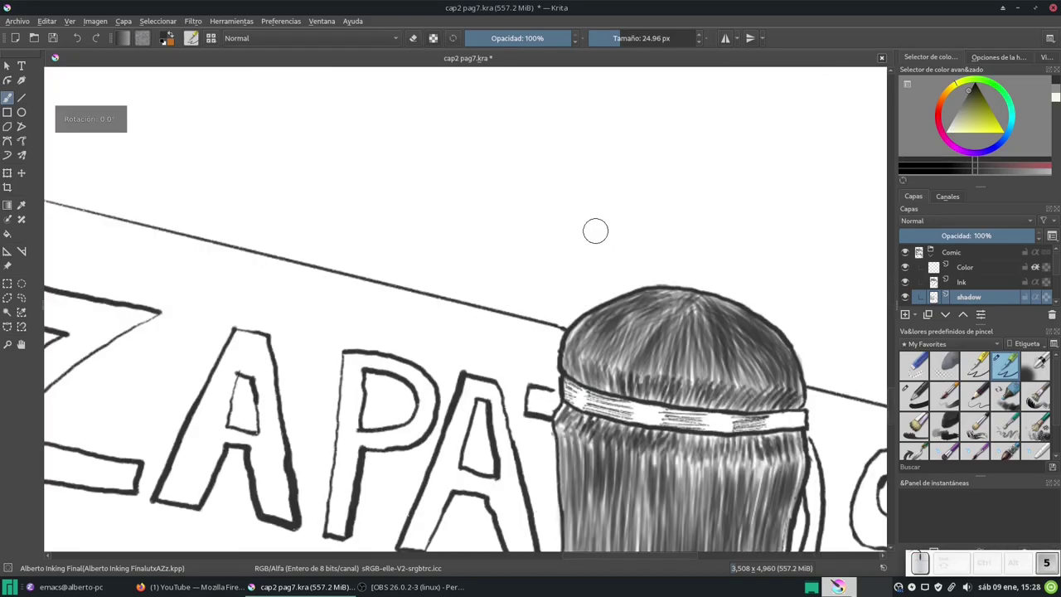
pyautogui.scroll(-3, 594, 230)
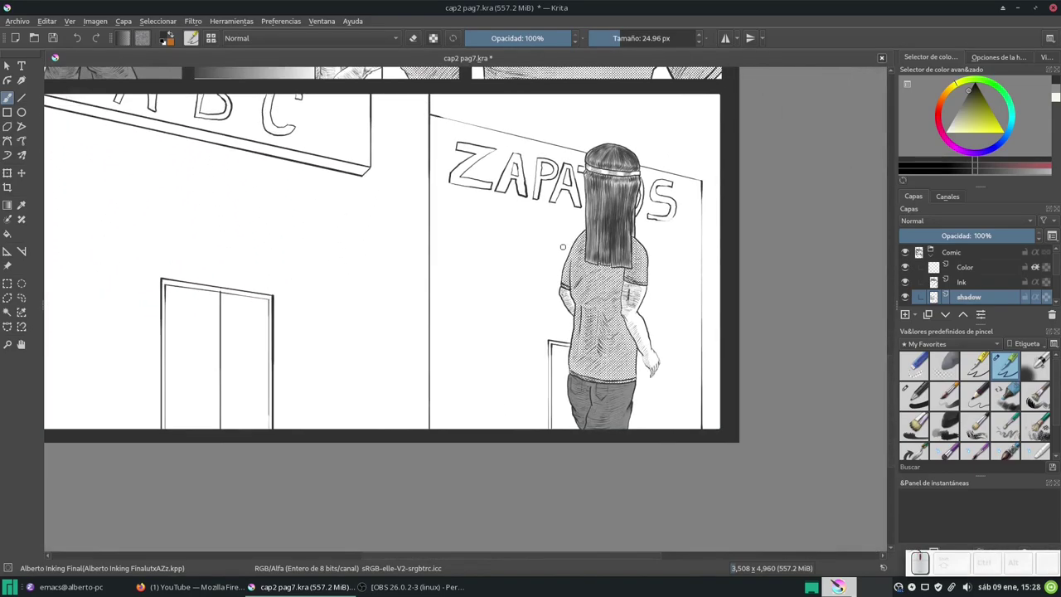
pyautogui.scroll(-2, 464, 282)
pyautogui.scroll(-1, 474, 348)
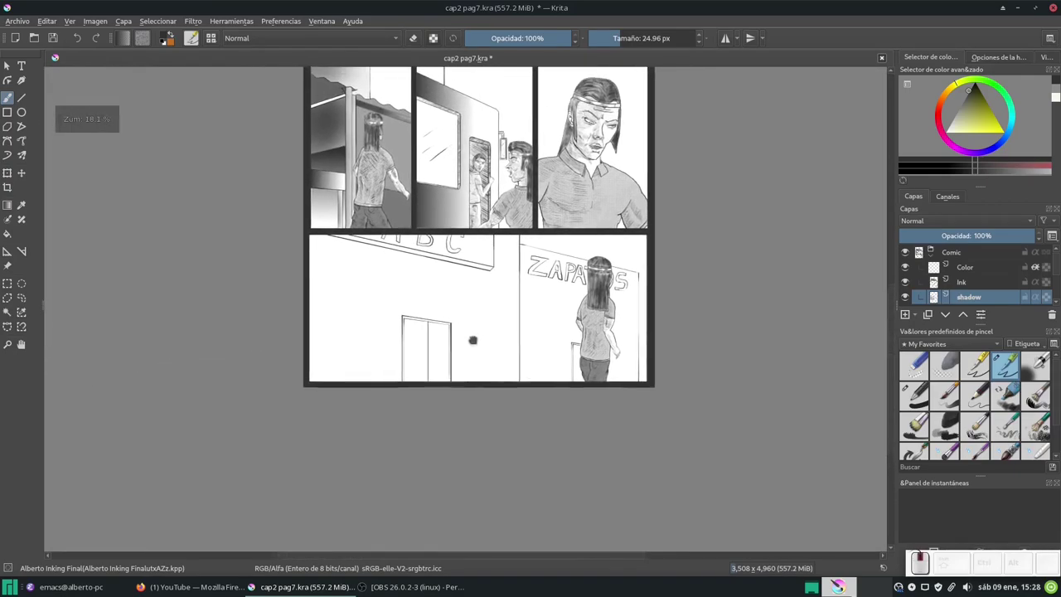
pyautogui.moveTo(473, 343); pyautogui.dragTo(559, 361)
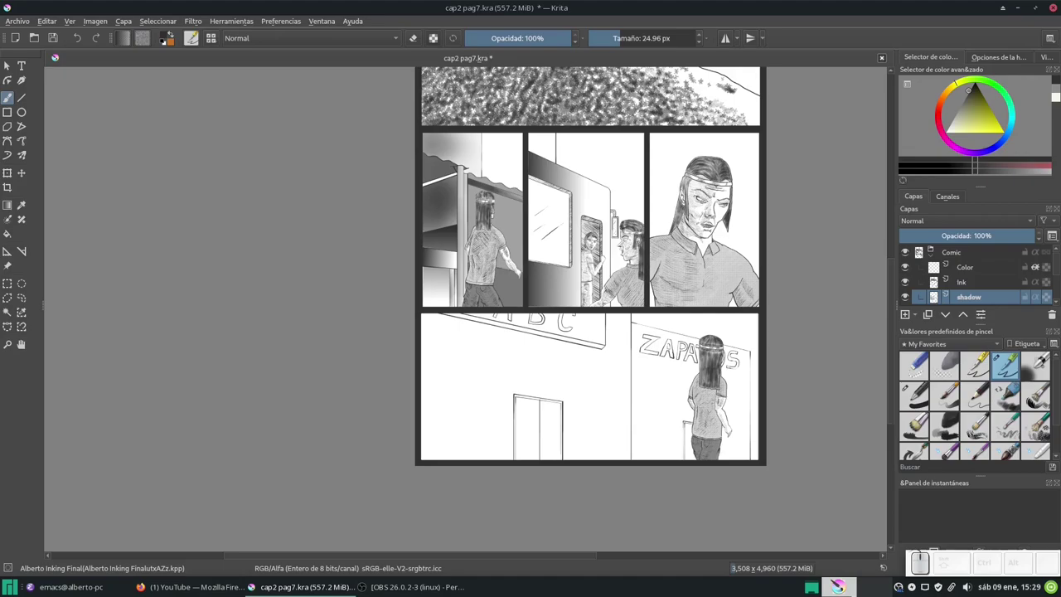
pyautogui.click(7, 297)
pyautogui.scroll(3, 390, 290)
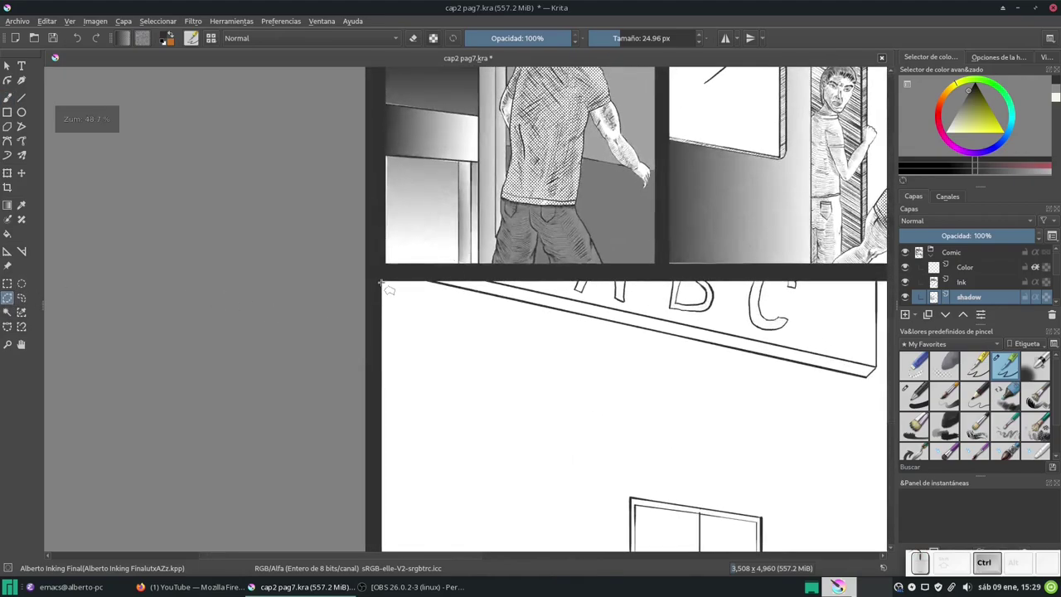
pyautogui.moveTo(415, 283)
pyautogui.mouseDown()
pyautogui.moveTo(871, 382)
pyautogui.moveTo(647, 328)
pyautogui.moveTo(653, 246)
pyautogui.mouseUp()
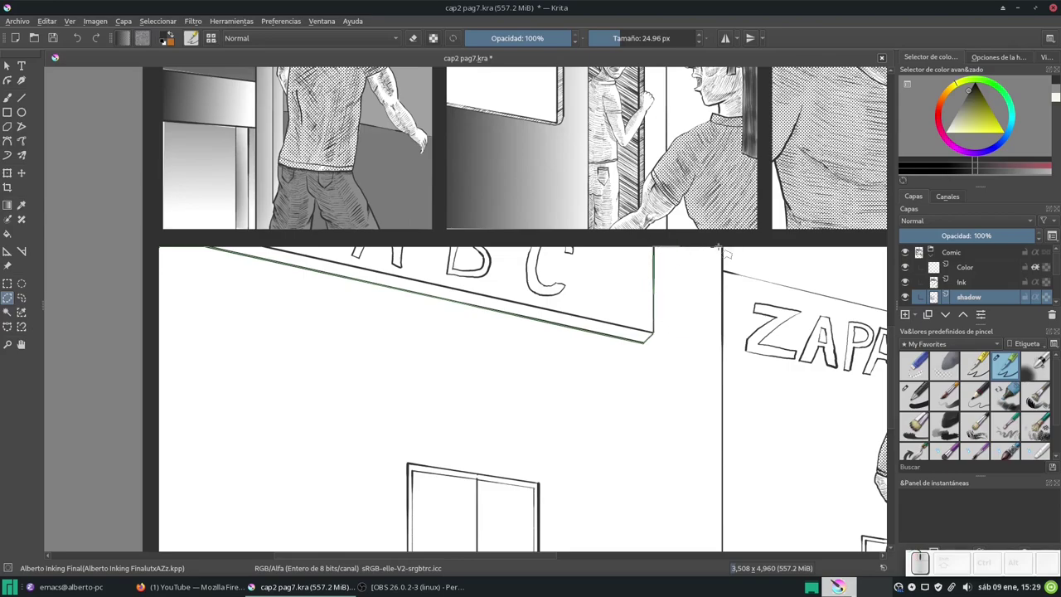
pyautogui.moveTo(727, 254)
pyautogui.mouseDown()
pyautogui.moveTo(688, 367)
pyautogui.moveTo(592, 106)
pyautogui.moveTo(630, 383)
pyautogui.mouseUp()
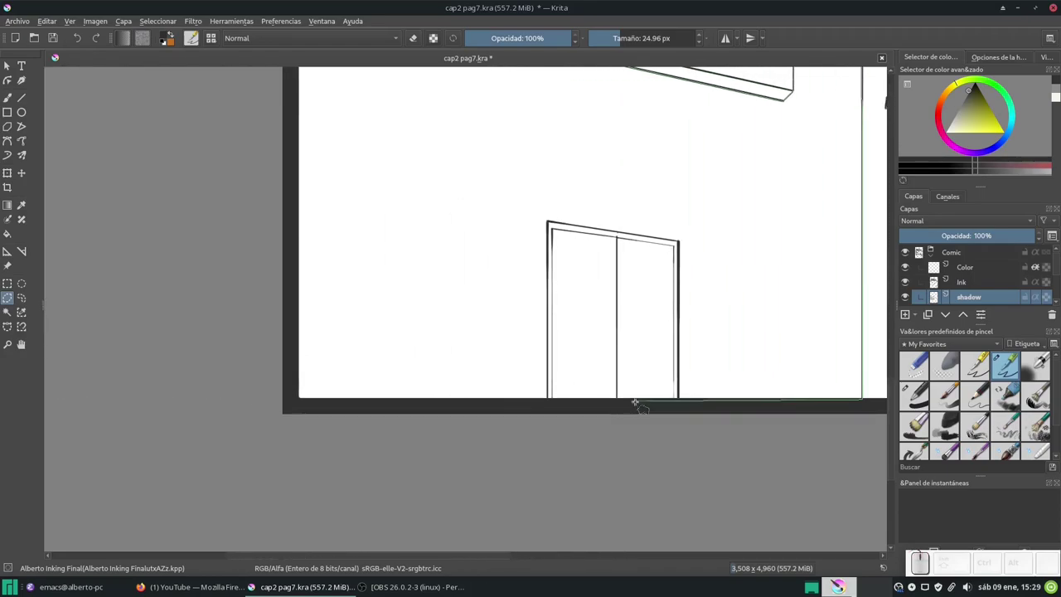
pyautogui.moveTo(620, 381)
pyautogui.mouseDown()
pyautogui.moveTo(686, 398)
pyautogui.moveTo(678, 242)
pyautogui.moveTo(553, 222)
pyautogui.moveTo(549, 402)
pyautogui.moveTo(299, 401)
pyautogui.moveTo(329, 295)
pyautogui.mouseUp()
pyautogui.scroll(5, 296, 249)
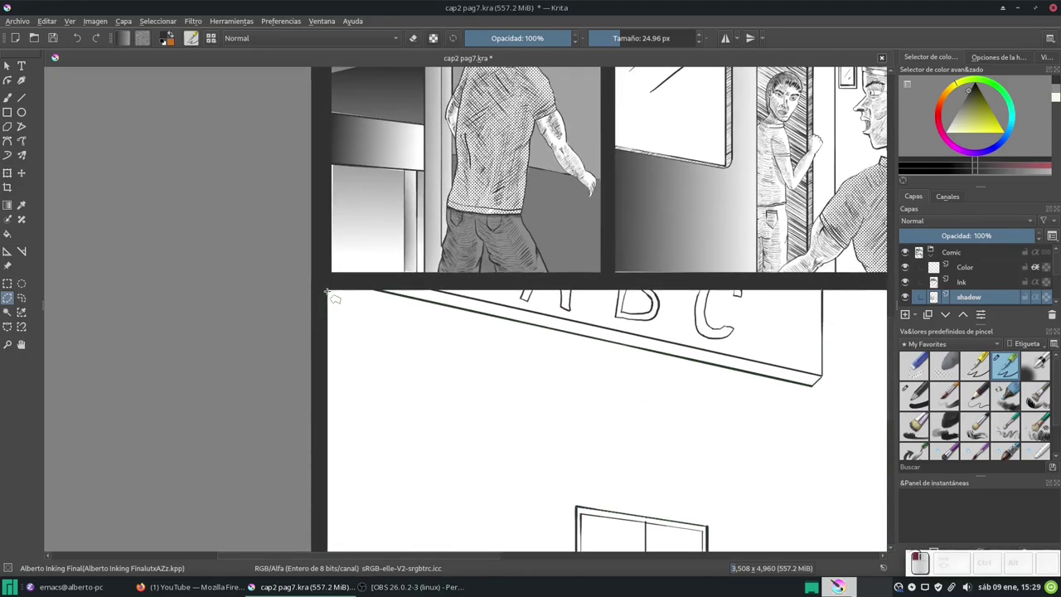
# With the Gradient tool active, undo the radial gradient drawn on the wall.
pyautogui.click(8, 206)
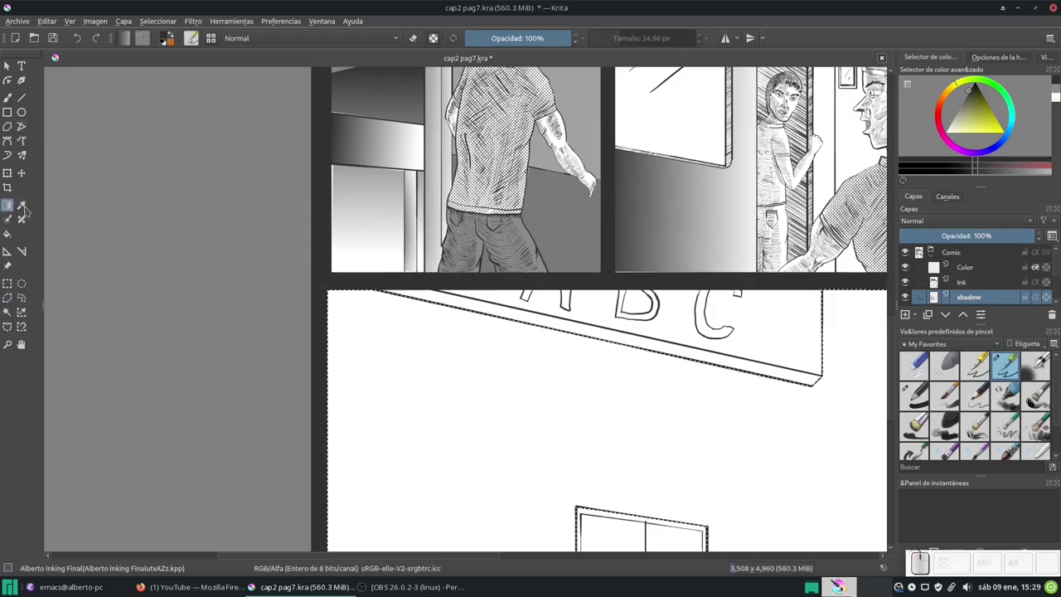
pyautogui.scroll(-2, 348, 298)
pyautogui.scroll(-2, 276, 285)
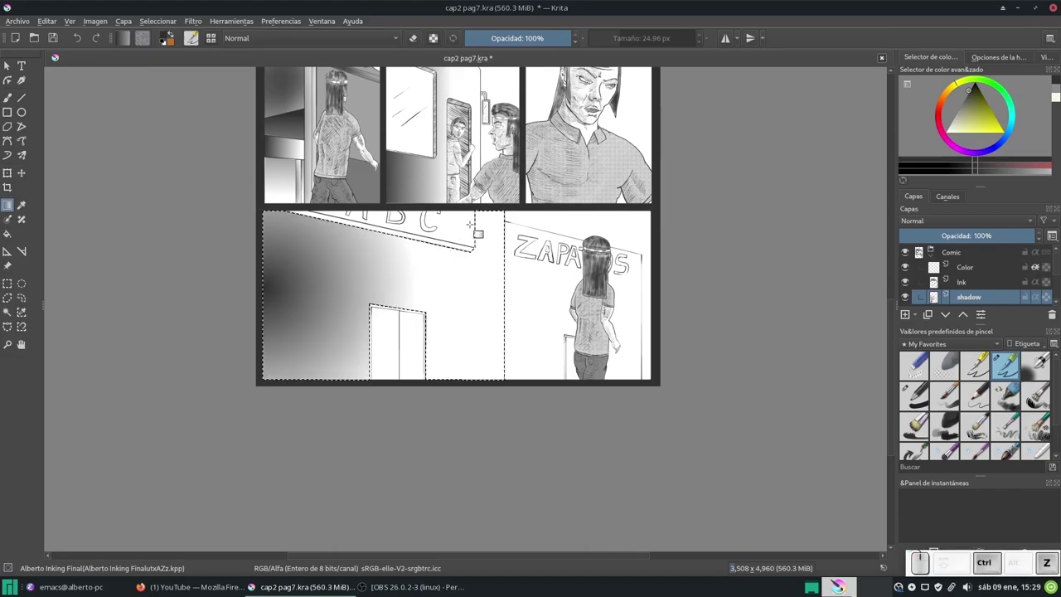
pyautogui.hotkey('ctrl', 'z')
# Keep the gradient shape set to Lineal in the Tool Options.
pyautogui.click(993, 58)
pyautogui.click(986, 86)
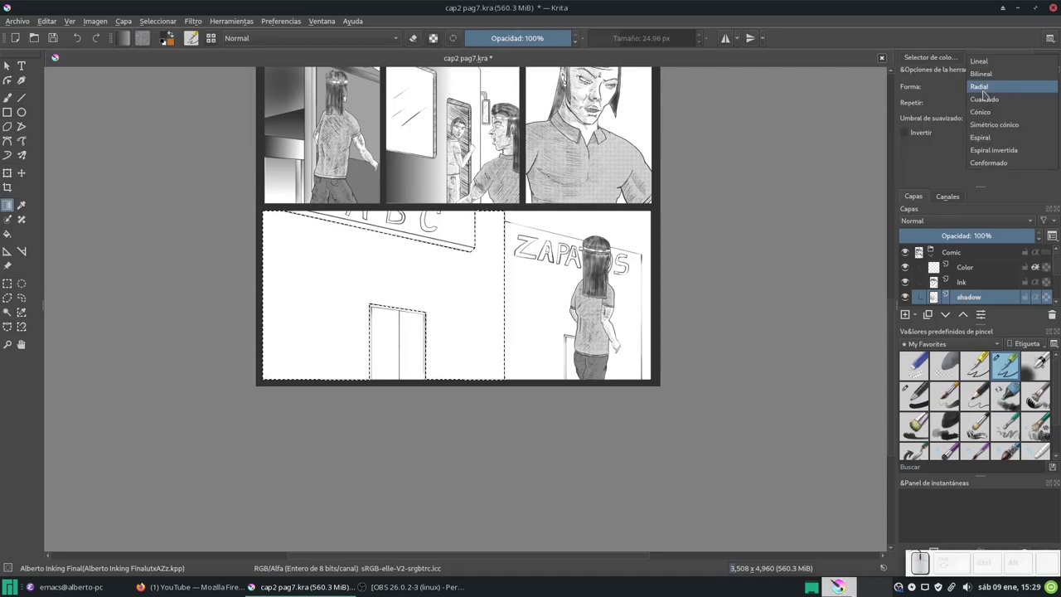
pyautogui.click(1001, 70)
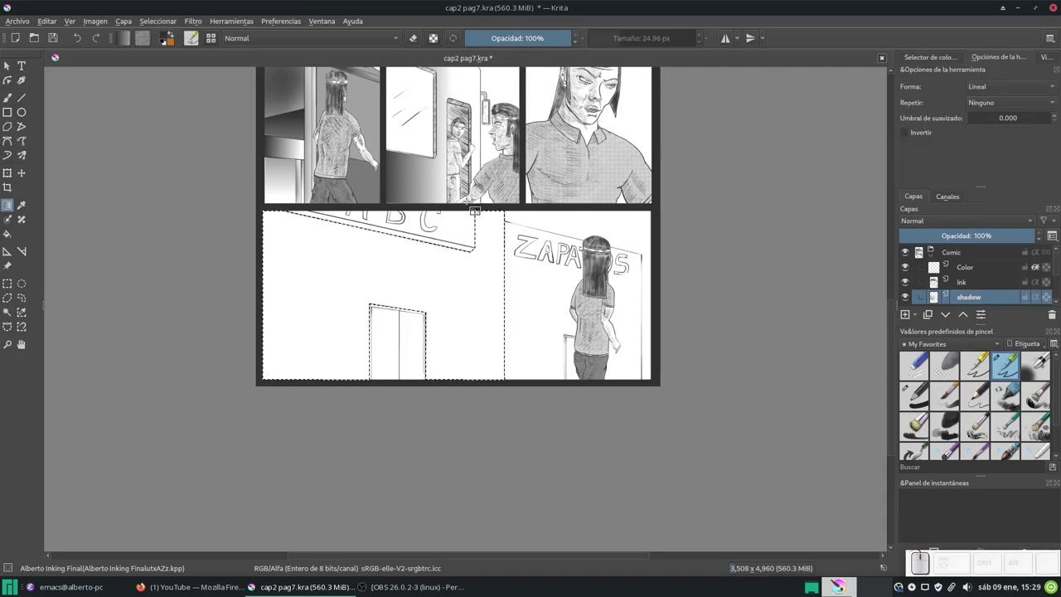
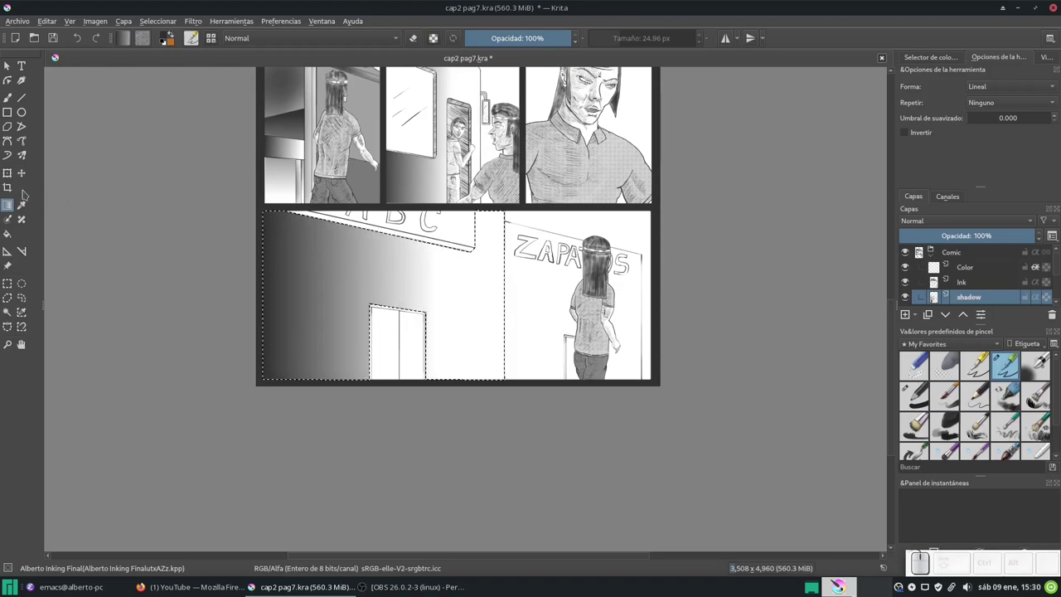
# Zoom in and outline the thin strip under the ABC sign with a polygonal selection.
pyautogui.click(8, 298)
pyautogui.scroll(1, 364, 274)
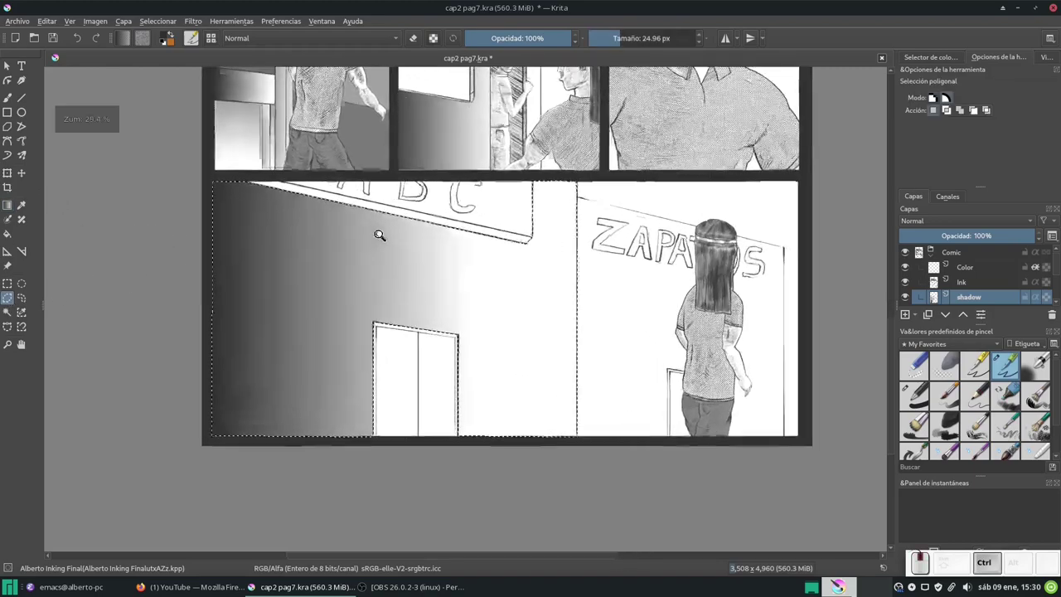
pyautogui.scroll(1, 377, 232)
pyautogui.scroll(2, 377, 232)
pyautogui.scroll(1, 274, 182)
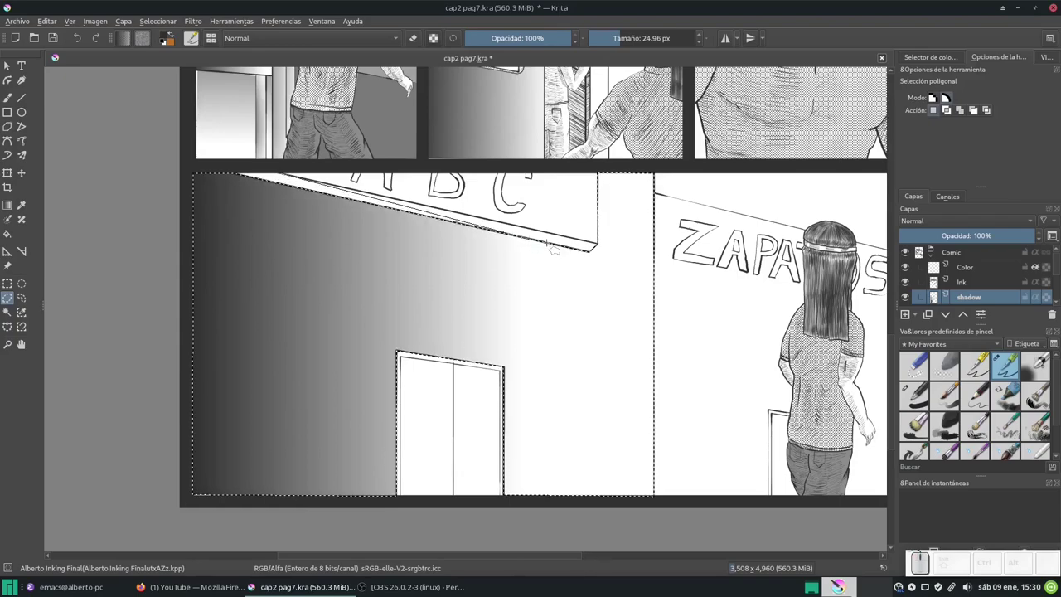
pyautogui.click(597, 246)
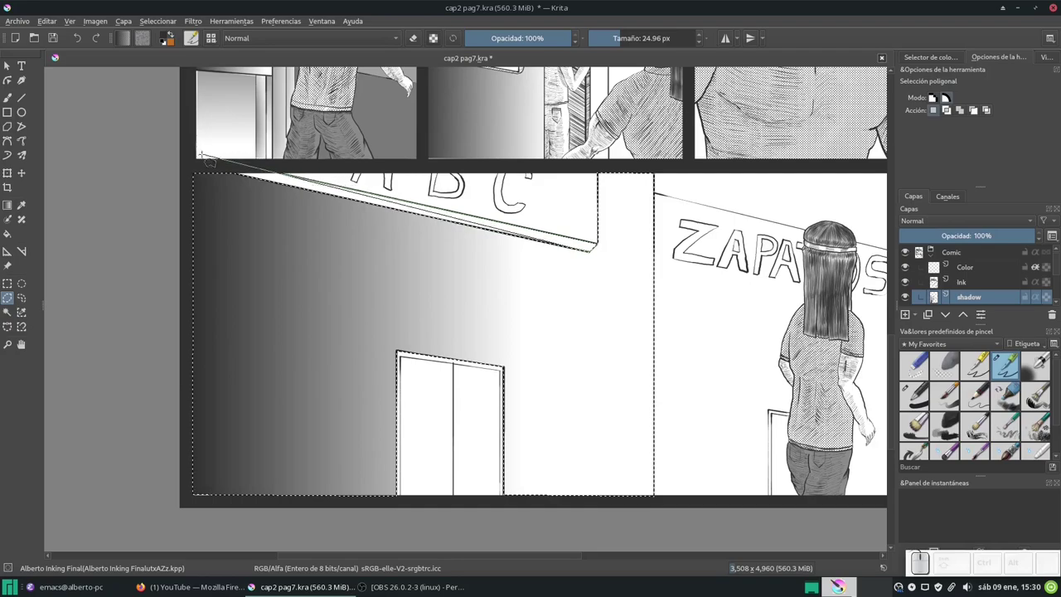
pyautogui.click(225, 173)
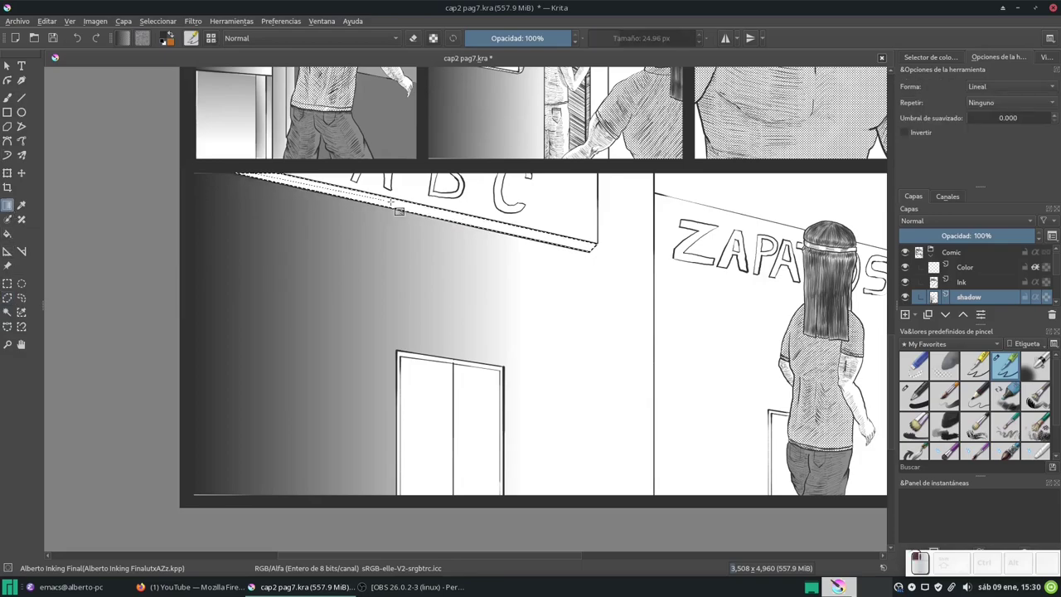
pyautogui.scroll(3, 571, 213)
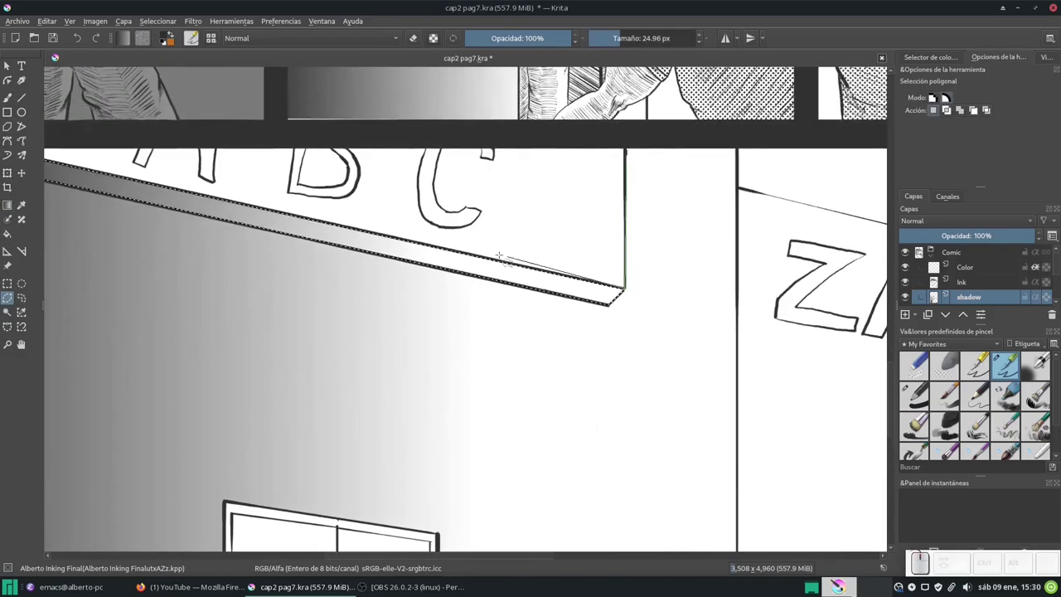
# Fill the selected strip under the ABC sign with a dark-to-light linear gradient.
pyautogui.moveTo(205, 187); pyautogui.dragTo(495, 265)
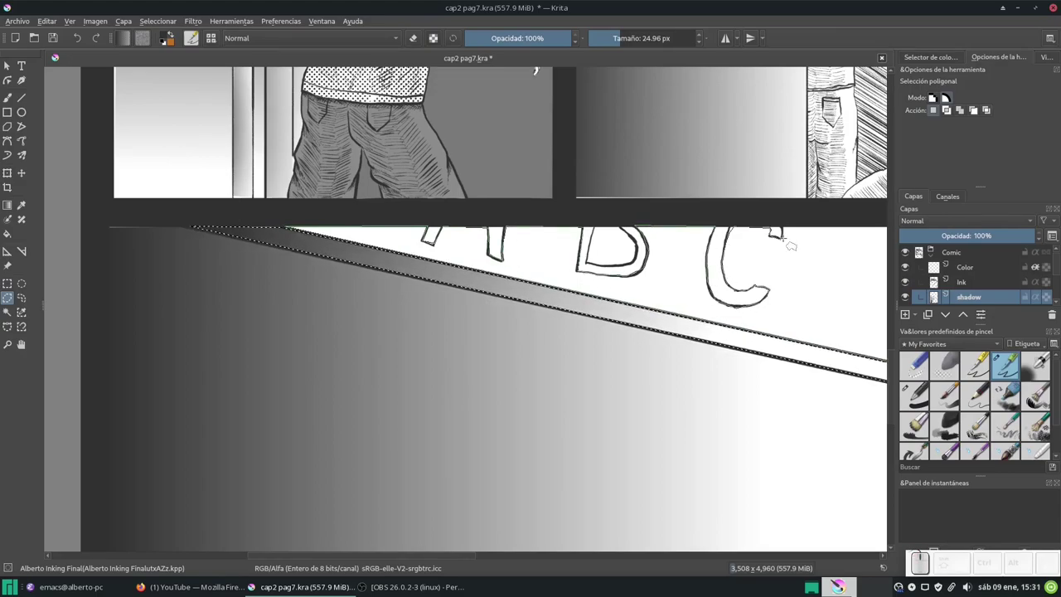
pyautogui.moveTo(754, 235); pyautogui.dragTo(417, 291)
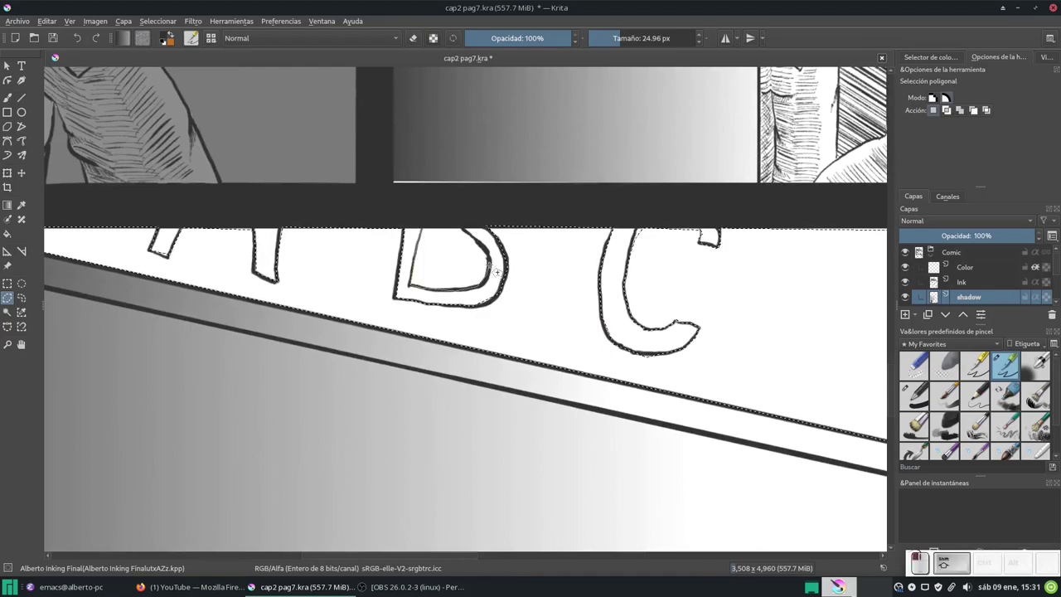
pyautogui.scroll(-3, 398, 274)
pyautogui.press('g')
pyautogui.moveTo(360, 238); pyautogui.dragTo(683, 289)
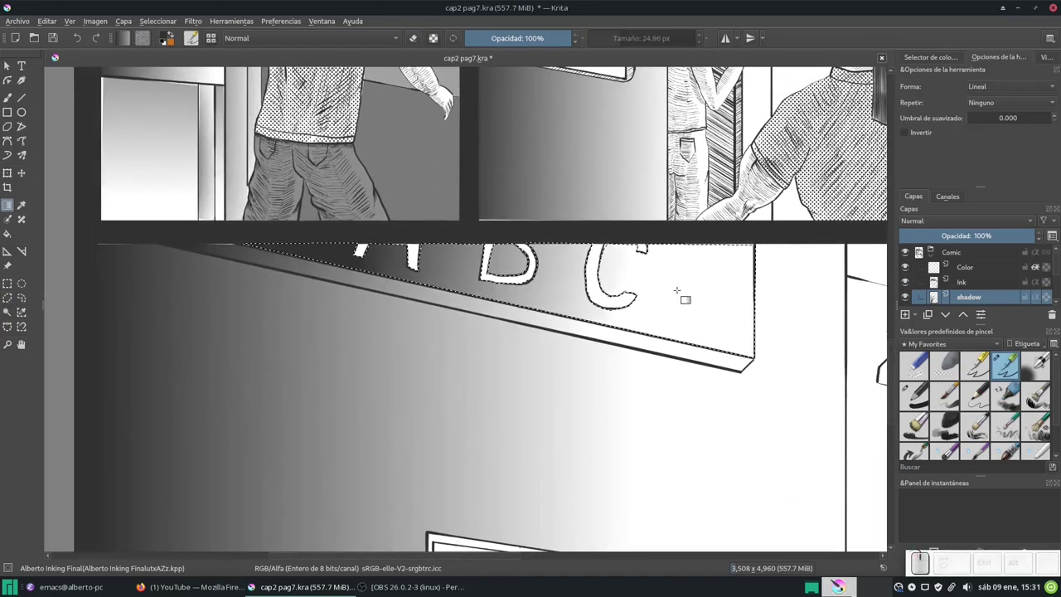
# Brush along the wall's top edge, enlarge the brush to about 15 px, and select Eraser Small.
pyautogui.press('b')
pyautogui.scroll(3, 553, 240)
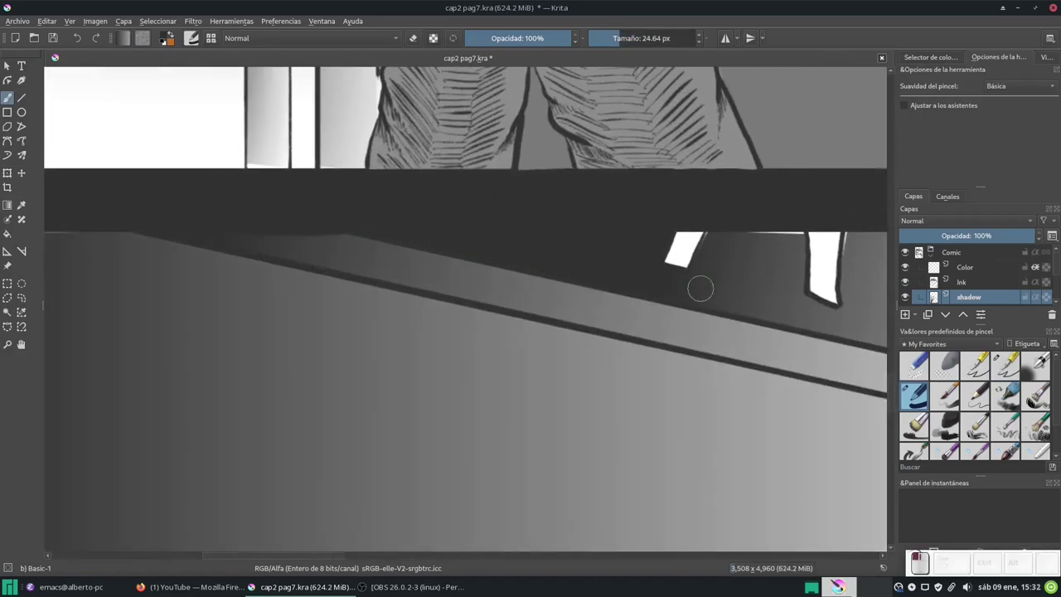
pyautogui.scroll(2, 700, 288)
pyautogui.scroll(2, 489, 215)
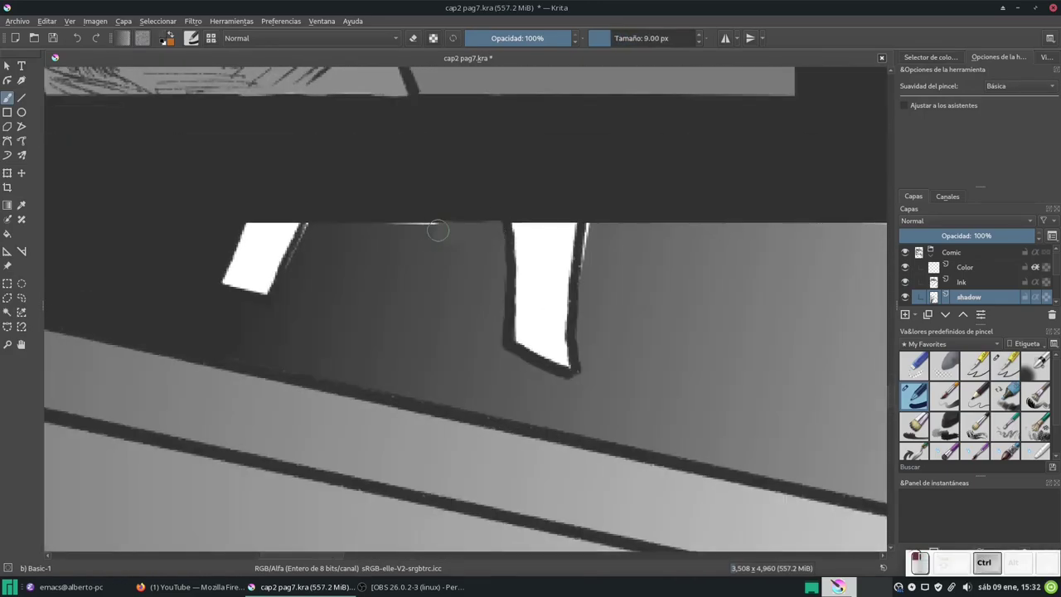
pyautogui.moveTo(438, 232); pyautogui.dragTo(547, 232)
pyautogui.scroll(-4, 595, 244)
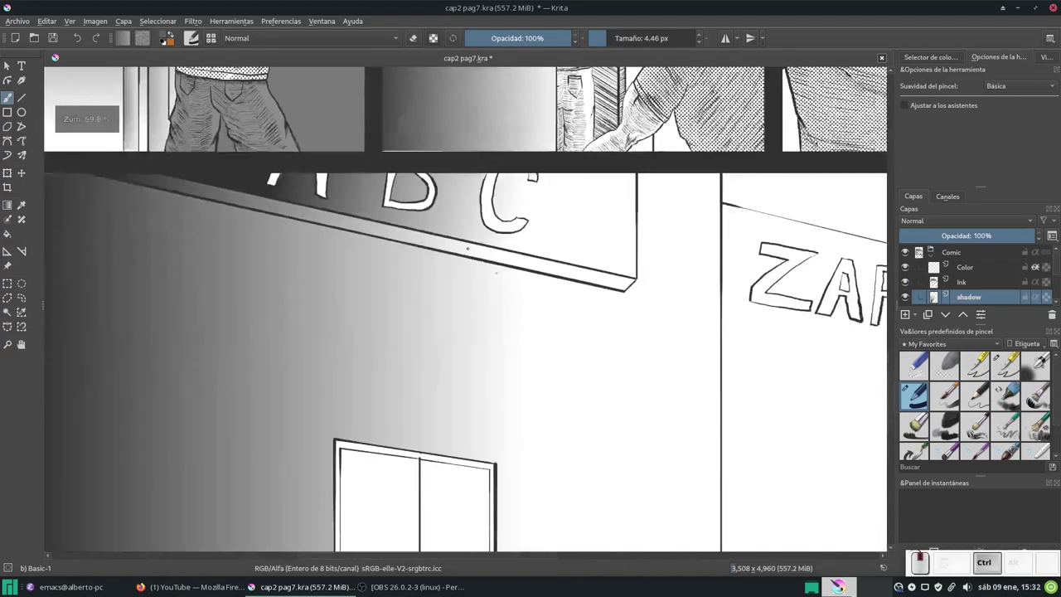
pyautogui.scroll(3, 211, 351)
pyautogui.moveTo(211, 352); pyautogui.dragTo(221, 351)
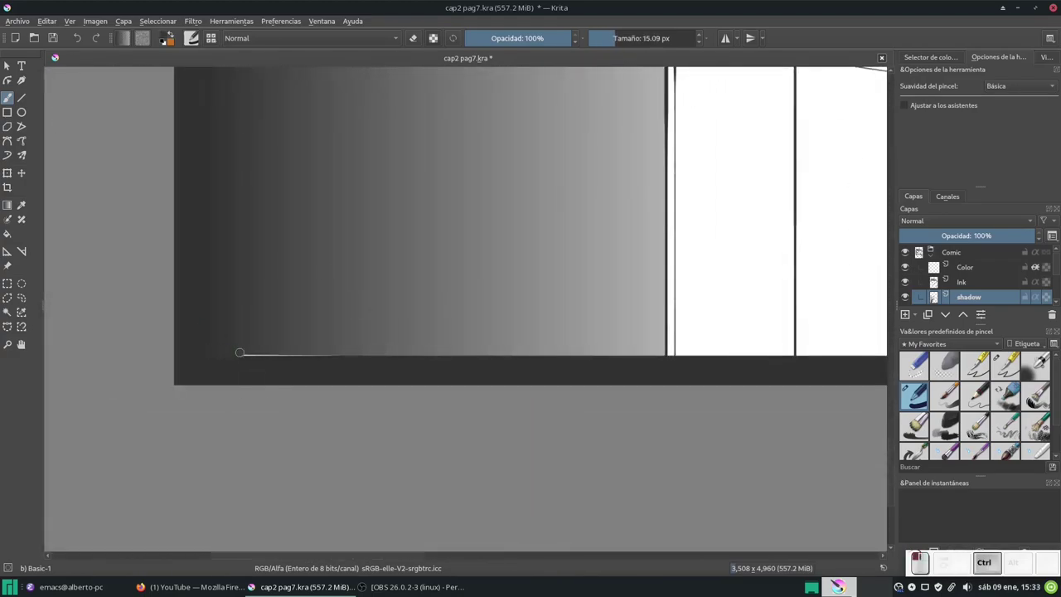
pyautogui.click(915, 365)
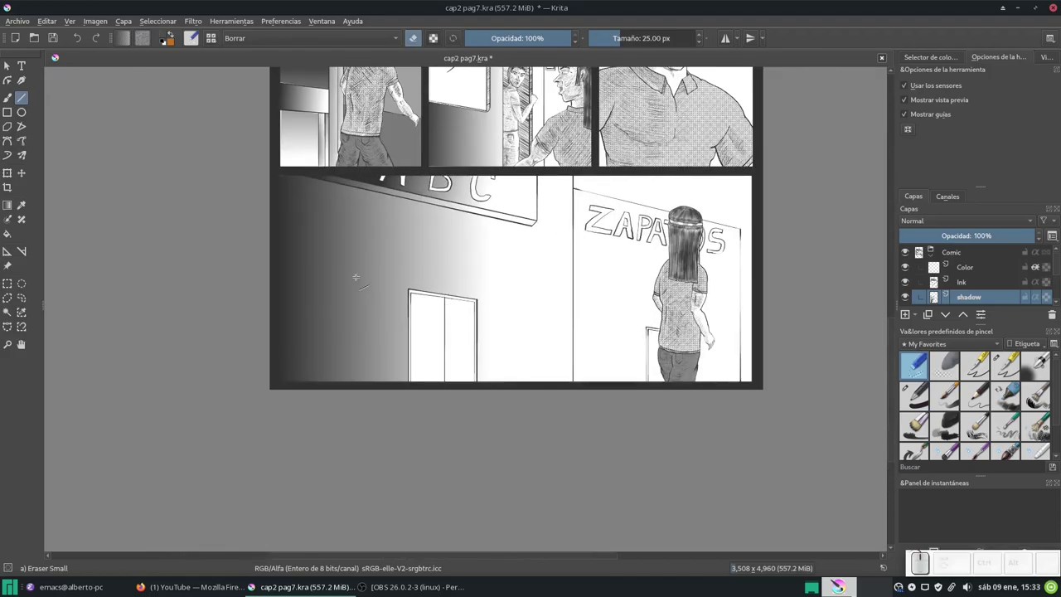
# Outline the ZAPATOS wall behind the girl with a polygonal selection, leaving her figure out.
pyautogui.click(7, 297)
pyautogui.scroll(3, 652, 255)
pyautogui.click(478, 108)
pyautogui.click(479, 532)
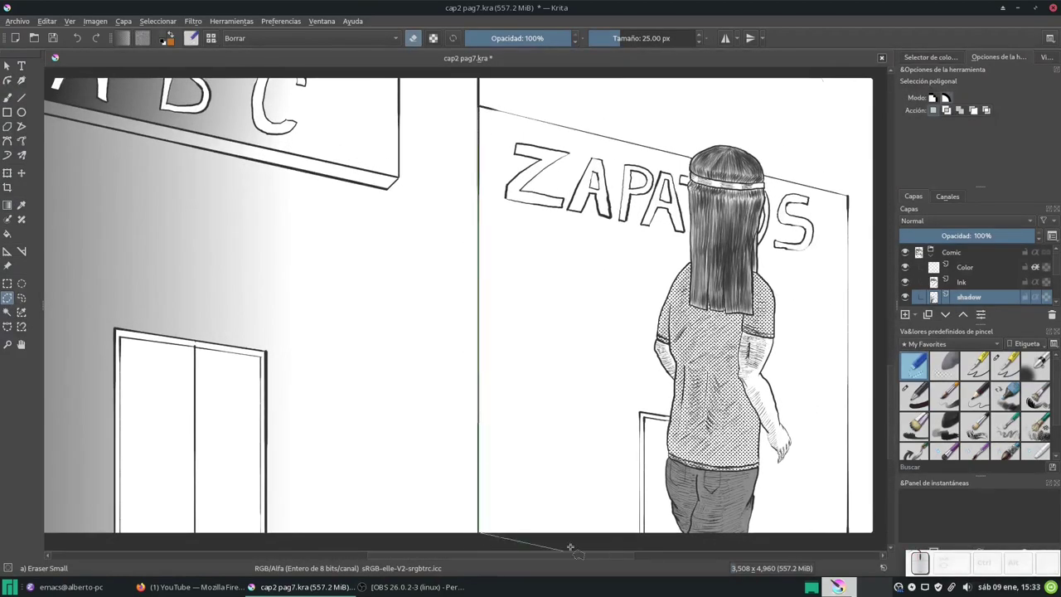
pyautogui.scroll(2, 571, 548)
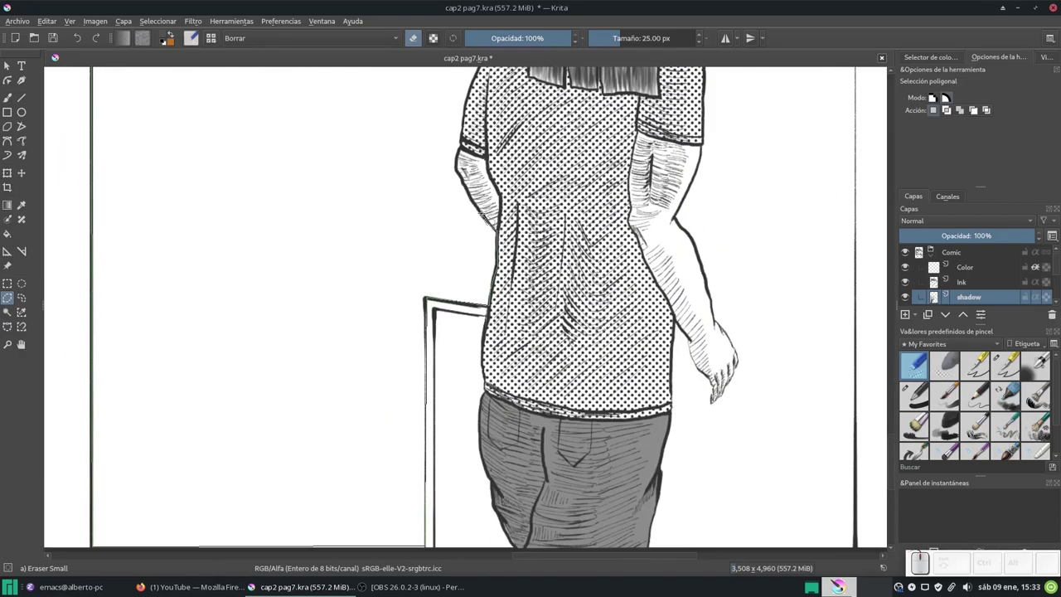
pyautogui.scroll(5, 453, 229)
pyautogui.scroll(1, 453, 230)
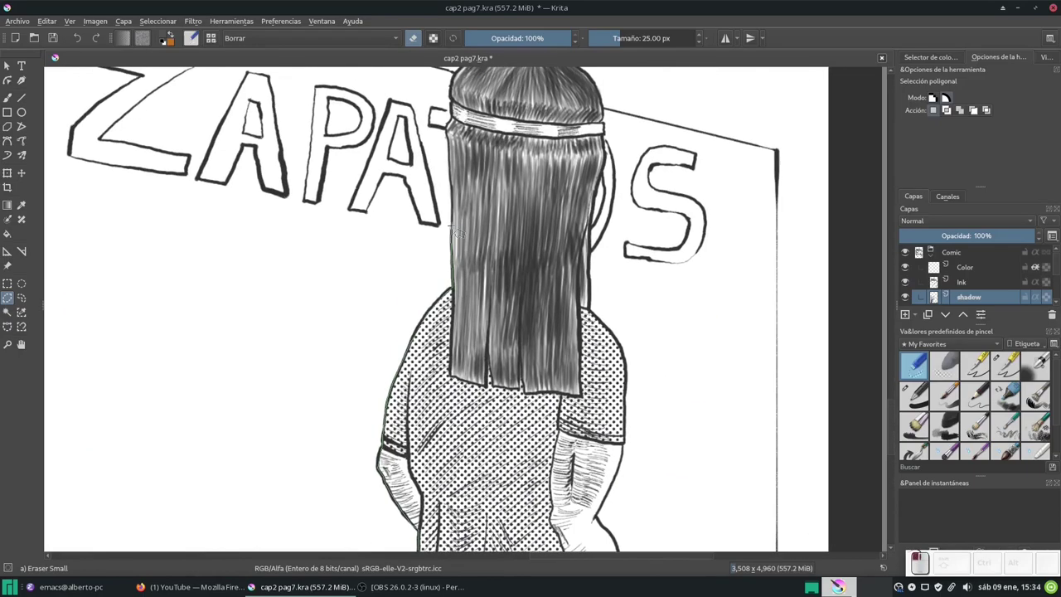
pyautogui.scroll(2, 448, 124)
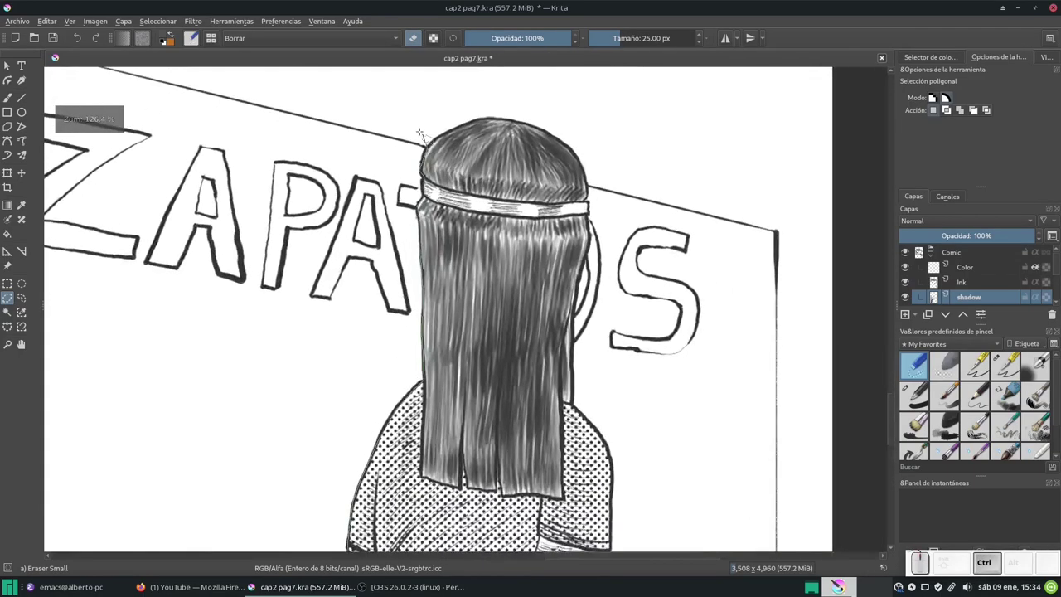
pyautogui.keyDown('ctrl'); pyautogui.scroll(2, 329, 194); pyautogui.keyUp('ctrl')
pyautogui.keyDown('ctrl'); pyautogui.scroll(-2, 415, 249); pyautogui.keyUp('ctrl')
pyautogui.scroll(-4, 611, 323)
pyautogui.scroll(-5, 611, 325)
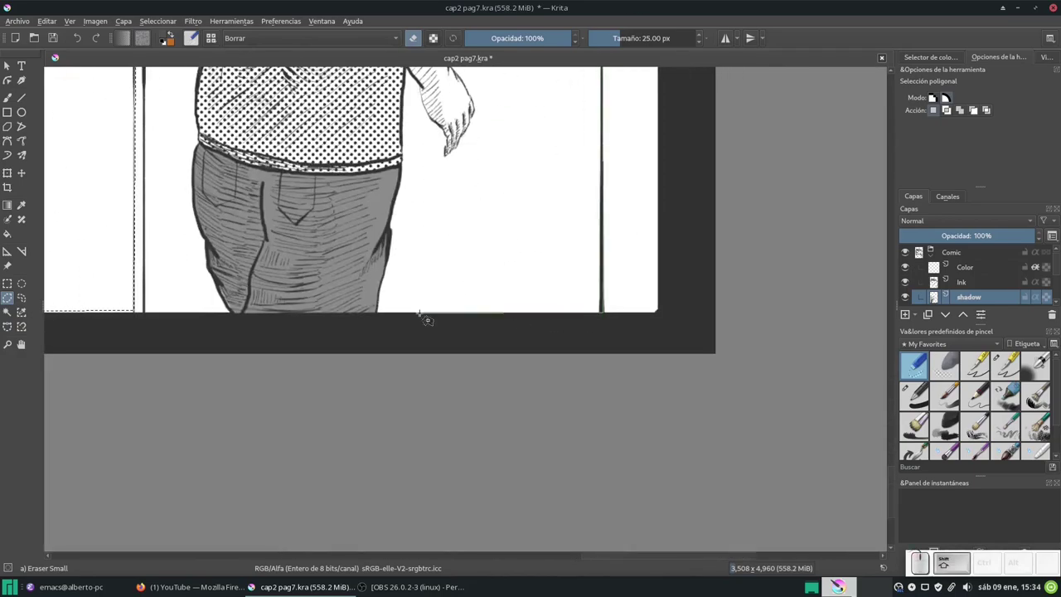
pyautogui.scroll(3, 412, 246)
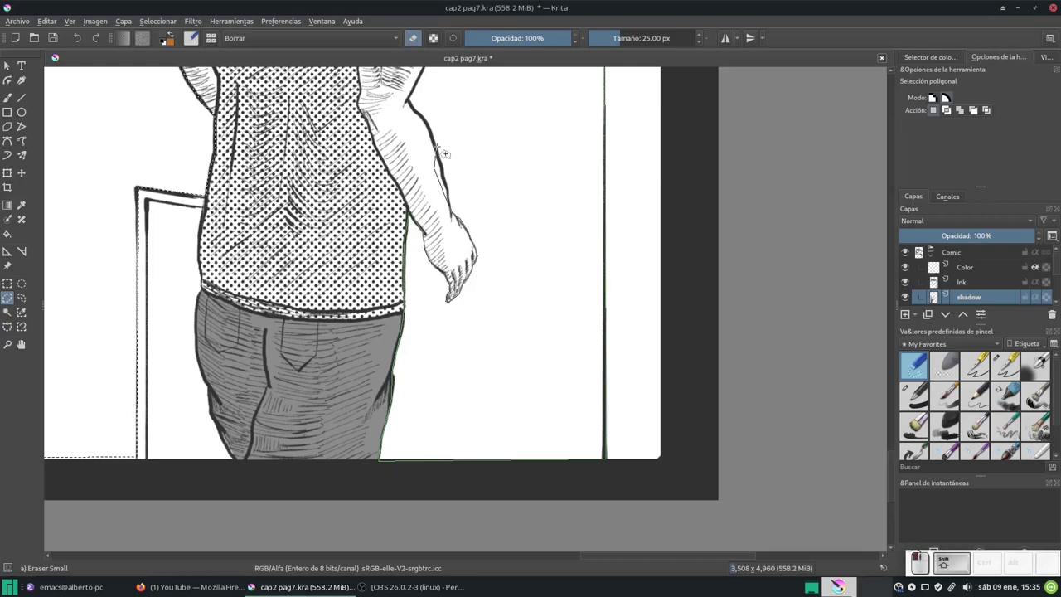
pyautogui.scroll(3, 379, 178)
pyautogui.keyDown('ctrl'); pyautogui.scroll(-2, 379, 179); pyautogui.keyUp('ctrl')
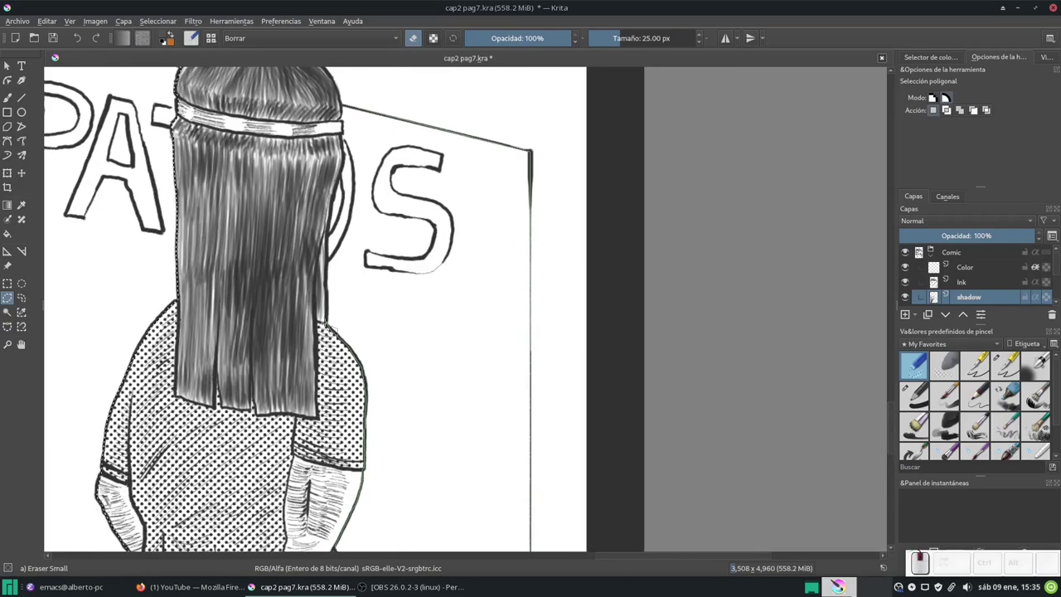
pyautogui.keyDown('ctrl'); pyautogui.scroll(-5, 304, 237); pyautogui.keyUp('ctrl')
pyautogui.press('g')
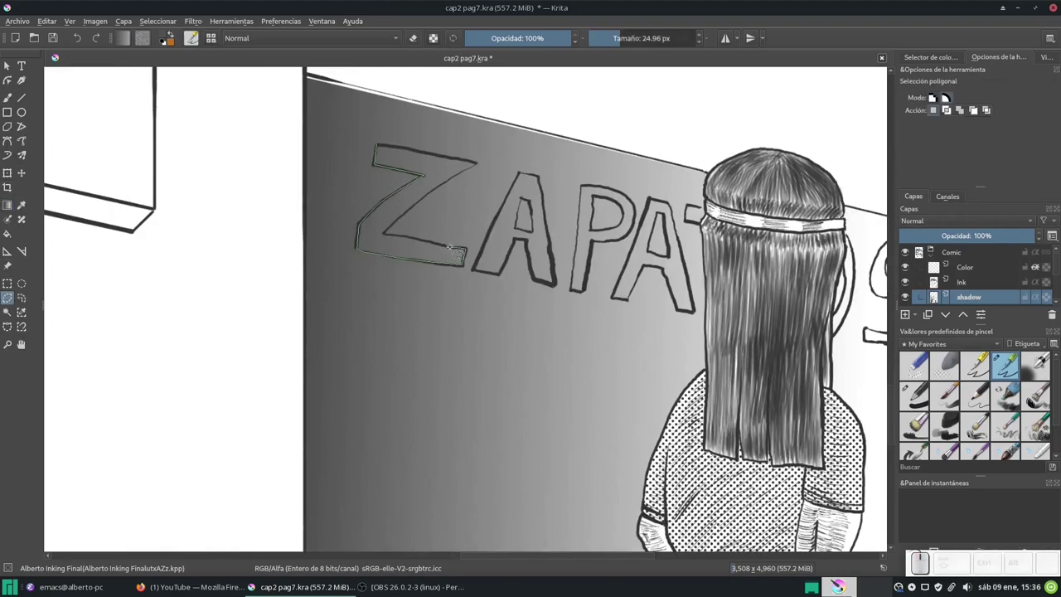
# Close the Z outline and add the first A, including its inner hole, to the selection.
pyautogui.click(378, 150)
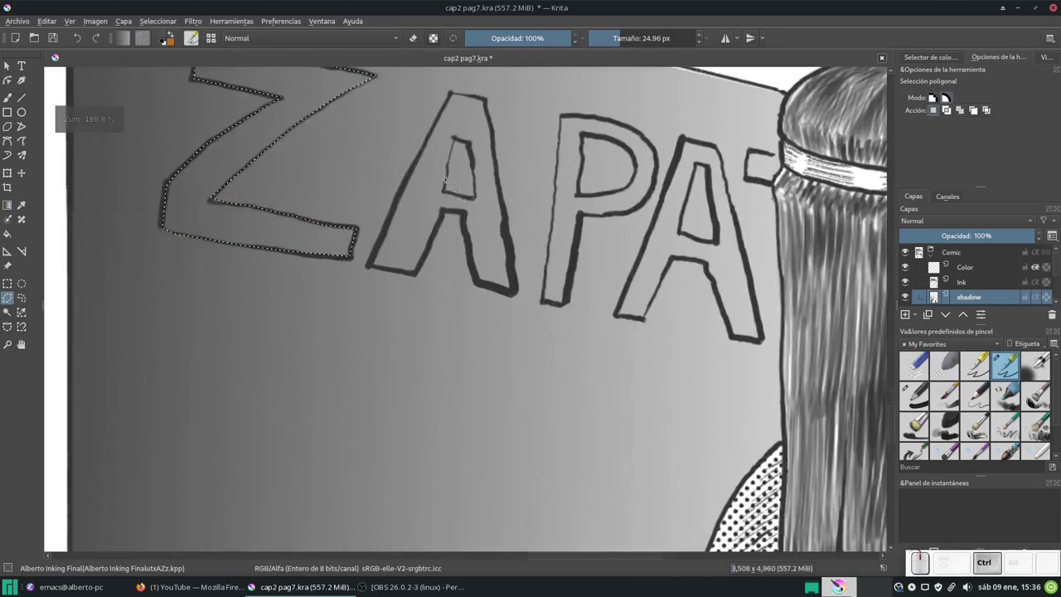
pyautogui.click(446, 131)
pyautogui.click(361, 305)
pyautogui.click(412, 312)
pyautogui.click(438, 249)
pyautogui.click(457, 250)
pyautogui.click(507, 332)
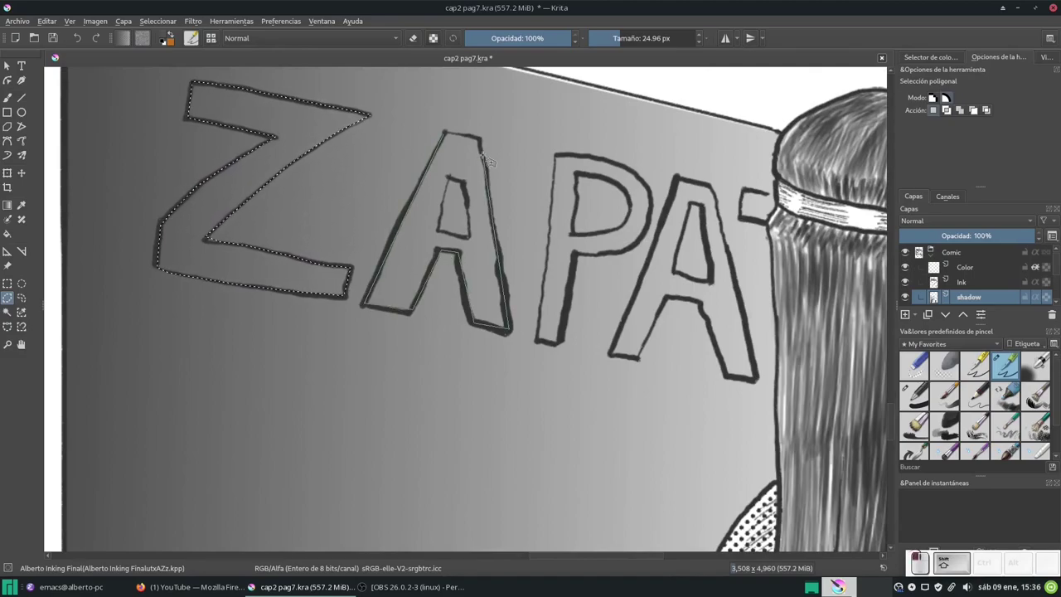
pyautogui.click(480, 135)
pyautogui.click(445, 131)
pyautogui.click(365, 156)
pyautogui.click(357, 211)
# Add the letter P outline to the letter selection.
pyautogui.click(388, 216)
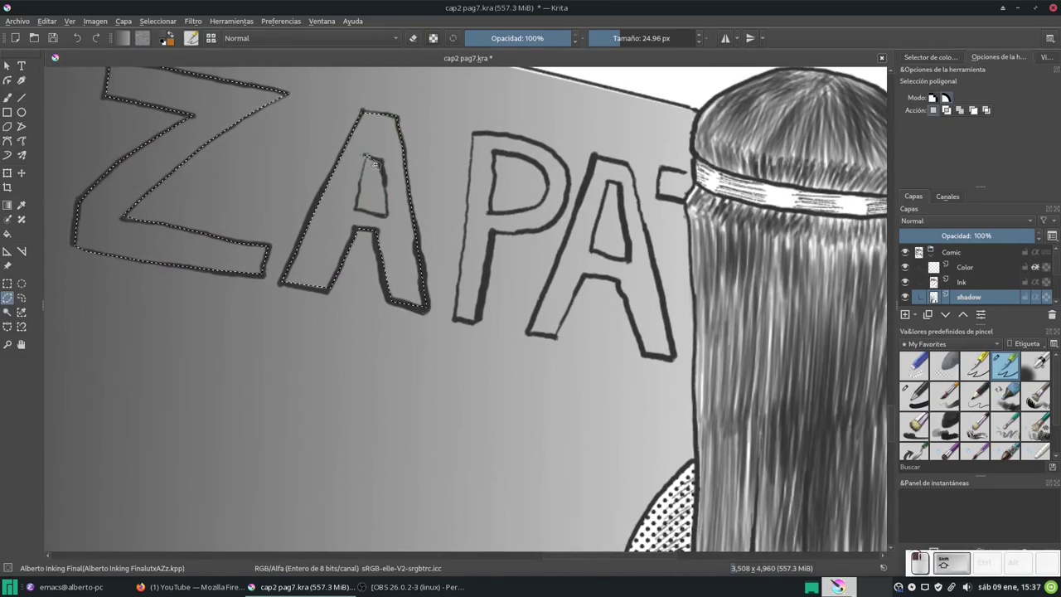
pyautogui.click(382, 158)
pyautogui.click(365, 156)
pyautogui.click(471, 133)
pyautogui.click(454, 321)
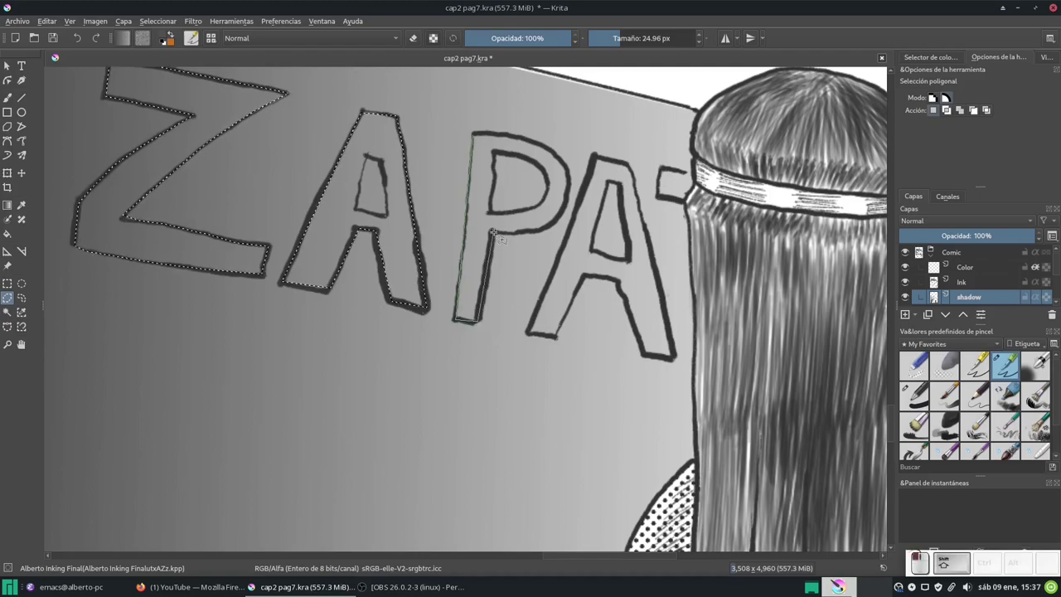
# Add the second A outline to the letter selection.
pyautogui.click(489, 234)
pyautogui.click(567, 178)
pyautogui.click(472, 133)
pyautogui.click(594, 153)
pyautogui.click(528, 334)
pyautogui.click(558, 336)
pyautogui.click(586, 275)
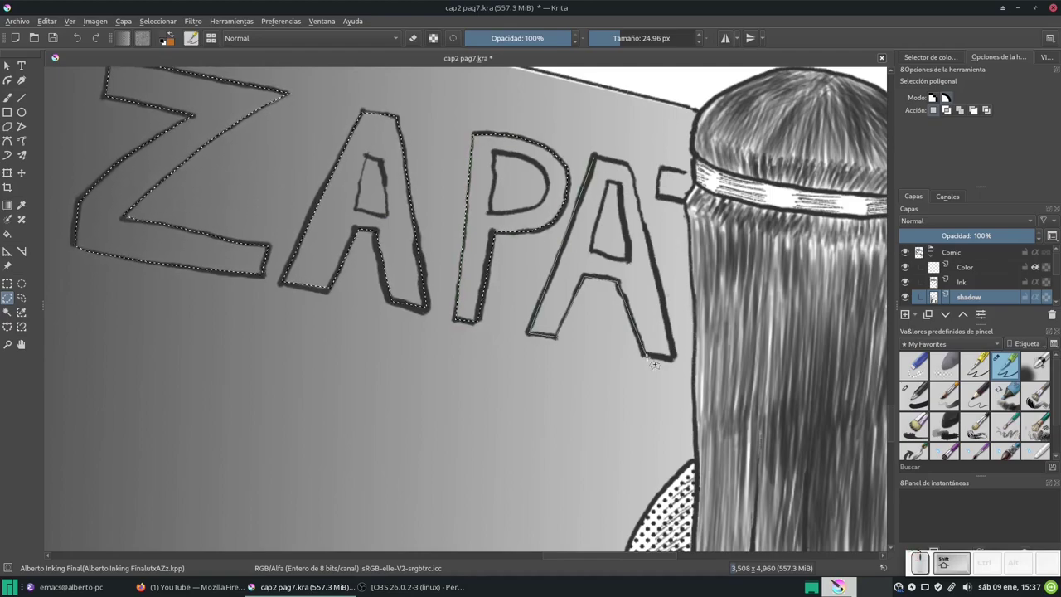
pyautogui.click(616, 280)
pyautogui.click(675, 359)
pyautogui.click(627, 160)
pyautogui.click(594, 153)
# Finish the selection along the hair edge and start outlining the letter S's top and lower curve.
pyautogui.moveTo(699, 177); pyautogui.dragTo(210, 69)
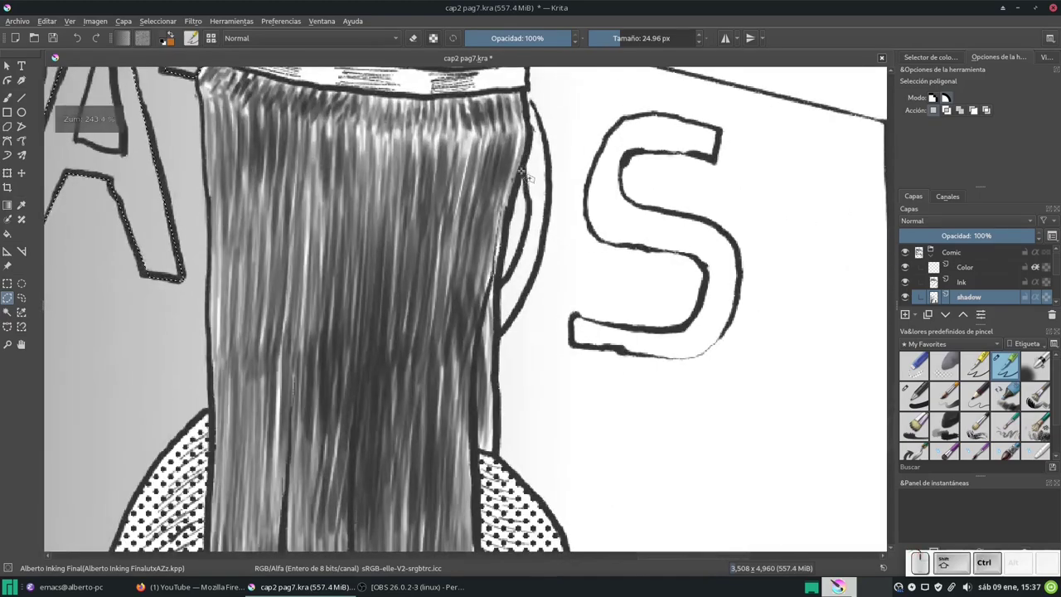
pyautogui.click(530, 101)
pyautogui.click(612, 133)
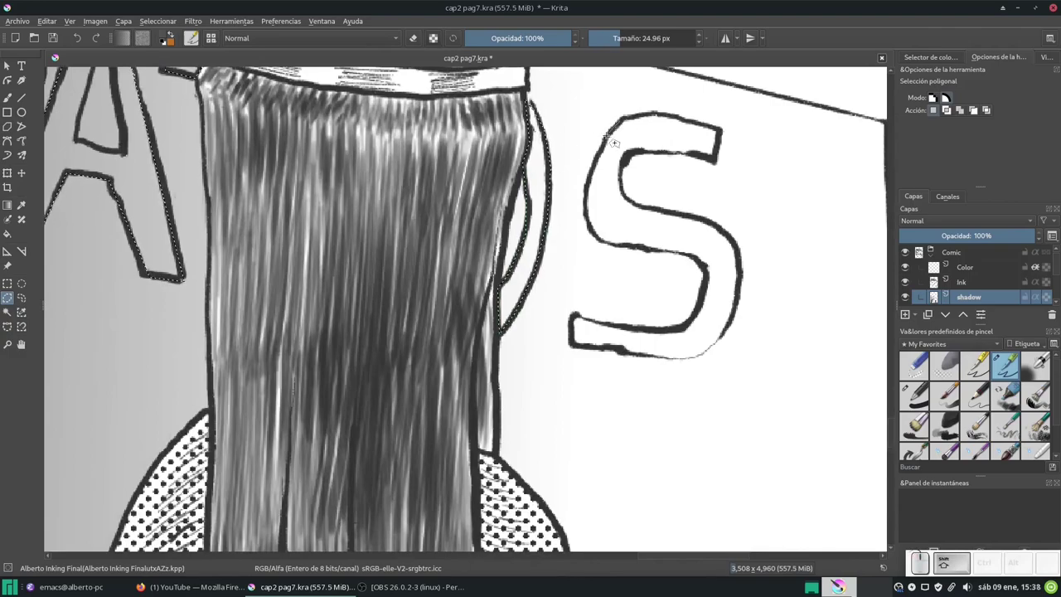
pyautogui.click(585, 203)
pyautogui.click(590, 242)
pyautogui.click(663, 251)
pyautogui.click(684, 329)
pyautogui.click(615, 332)
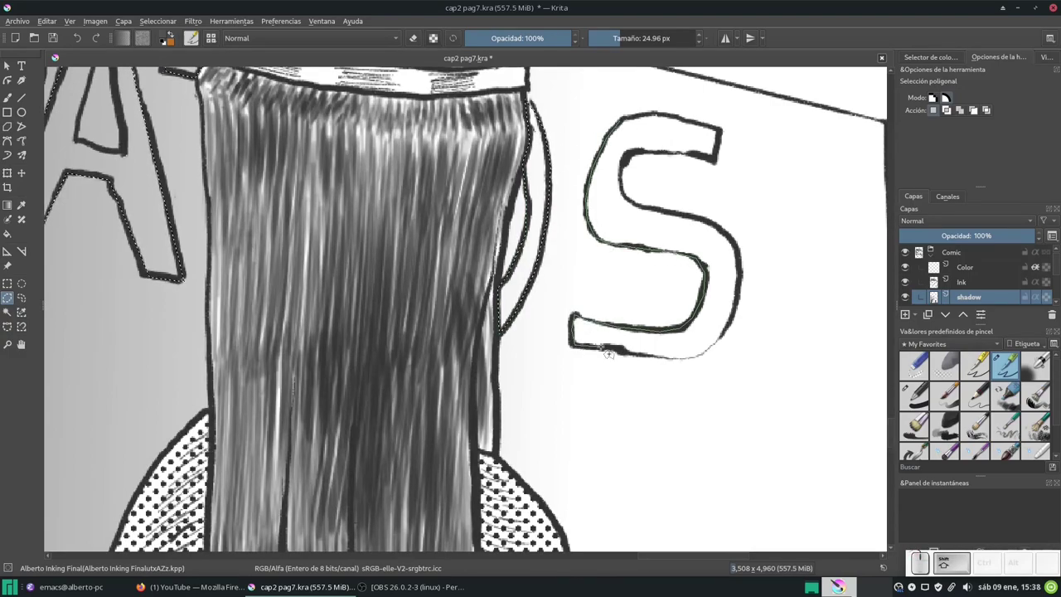
pyautogui.click(573, 315)
pyautogui.click(572, 348)
# Trace the S's inner curve and top edge to close the S selection.
pyautogui.click(696, 358)
pyautogui.click(738, 281)
pyautogui.click(723, 224)
pyautogui.click(663, 209)
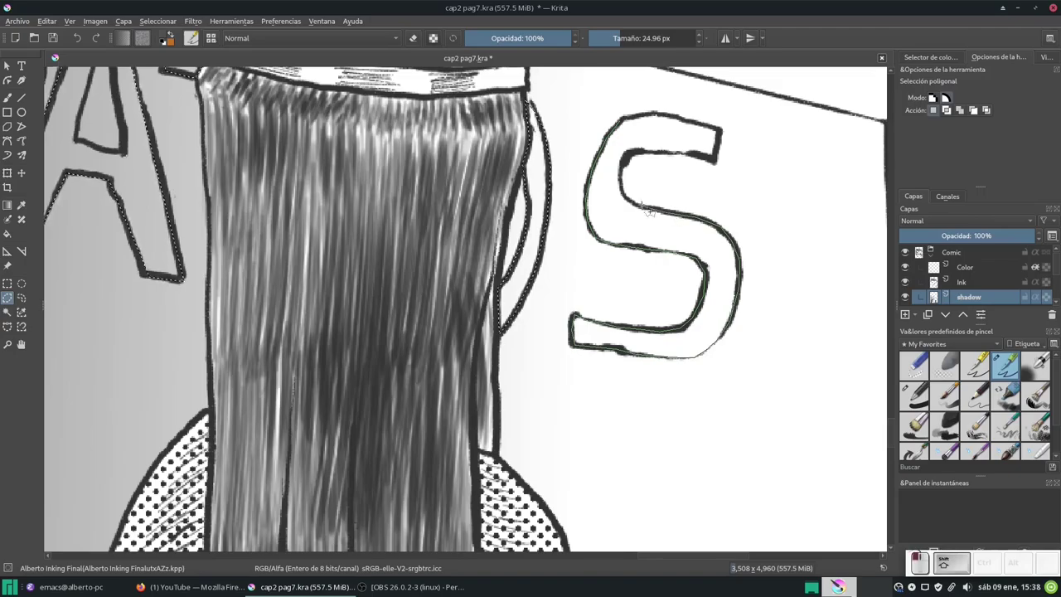
pyautogui.click(620, 195)
pyautogui.click(630, 152)
pyautogui.click(715, 159)
pyautogui.click(721, 128)
pyautogui.click(673, 121)
# Paint the selected ZAPATOS letters solid dark gray with a large brush preset.
pyautogui.press('-')
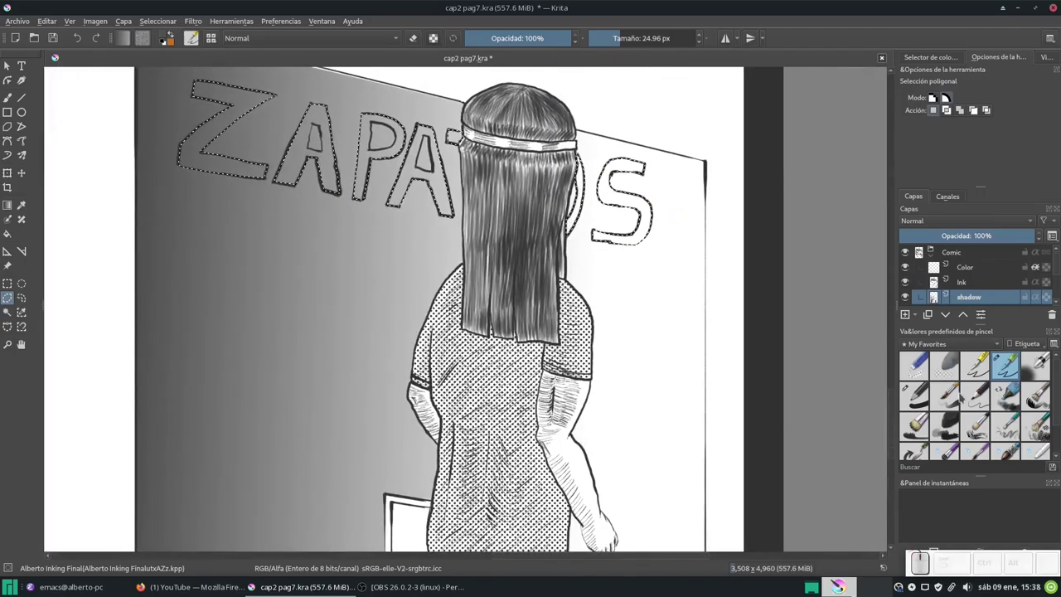
pyautogui.click(914, 395)
pyautogui.moveTo(630, 199); pyautogui.dragTo(212, 137)
# Erase the inner holes of the second A, the P and the first A to white with Eraser Small.
pyautogui.click(915, 365)
pyautogui.scroll(2, 315, 124)
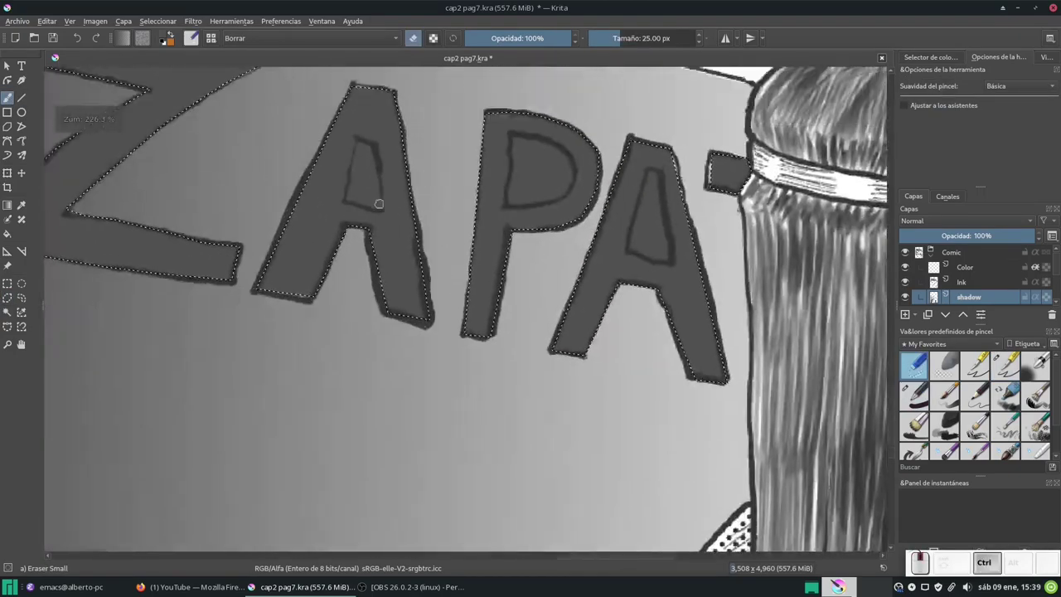
pyautogui.scroll(2, 315, 124)
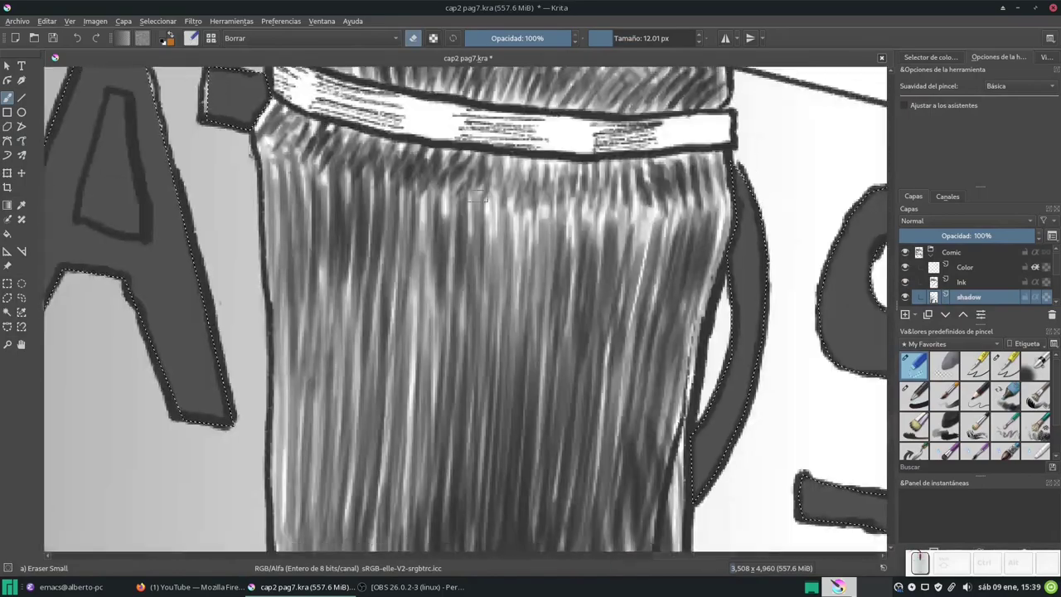
pyautogui.moveTo(359, 160); pyautogui.dragTo(611, 260)
pyautogui.moveTo(611, 168)
pyautogui.mouseDown()
pyautogui.moveTo(578, 282)
pyautogui.moveTo(634, 294)
pyautogui.mouseUp()
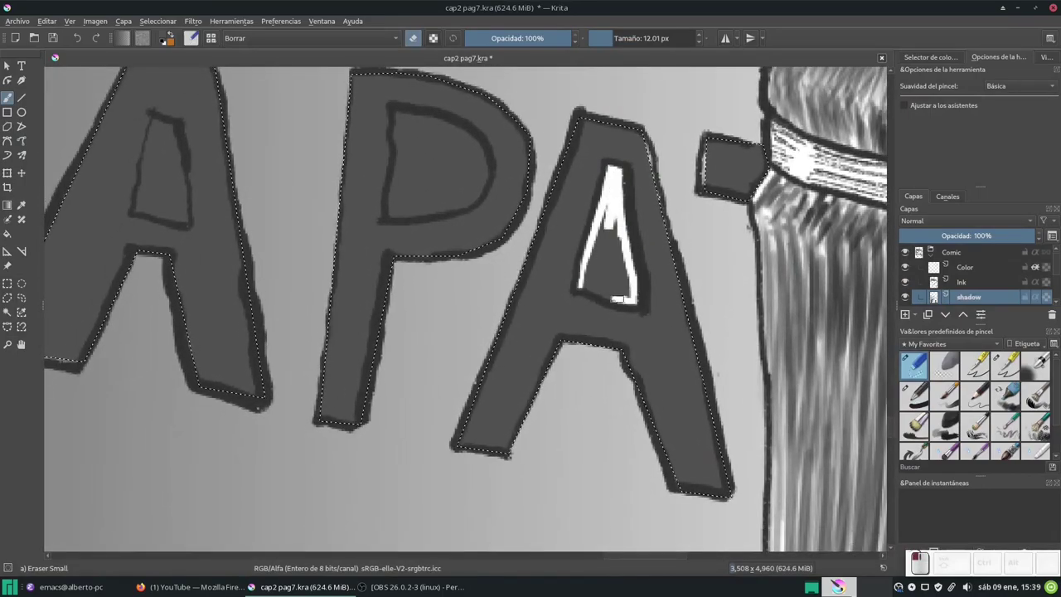
pyautogui.moveTo(593, 223); pyautogui.dragTo(613, 299)
pyautogui.scroll(-2, 493, 214)
pyautogui.moveTo(550, 166)
pyautogui.mouseDown()
pyautogui.moveTo(549, 253)
pyautogui.moveTo(593, 178)
pyautogui.moveTo(593, 241)
pyautogui.moveTo(568, 277)
pyautogui.mouseUp()
pyautogui.scroll(2, 583, 209)
pyautogui.moveTo(595, 211)
pyautogui.mouseDown()
pyautogui.moveTo(599, 278)
pyautogui.moveTo(589, 294)
pyautogui.mouseUp()
# Shrink the eraser, move to the Ink layer, turn erase mode off and clear the selection.
pyautogui.press('[')
pyautogui.press('pageup')
pyautogui.press('e')
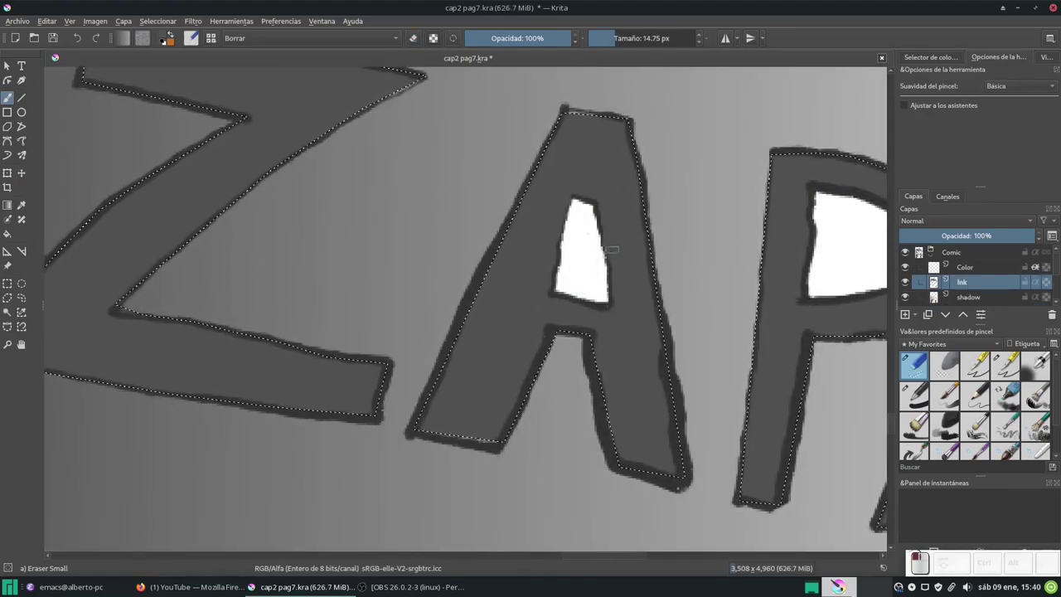
pyautogui.hotkey('ctrl', 'shift', 'a')
pyautogui.scroll(-3, 663, 406)
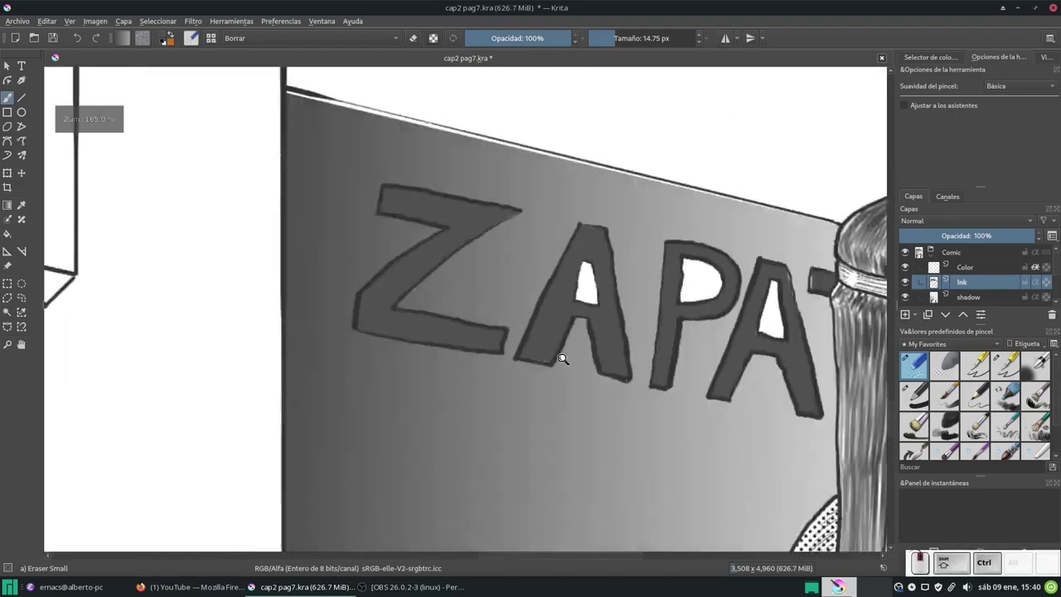
pyautogui.scroll(-1, 560, 364)
pyautogui.scroll(5, 412, 218)
# Polygon-select the second A's inner hole.
pyautogui.click(412, 202)
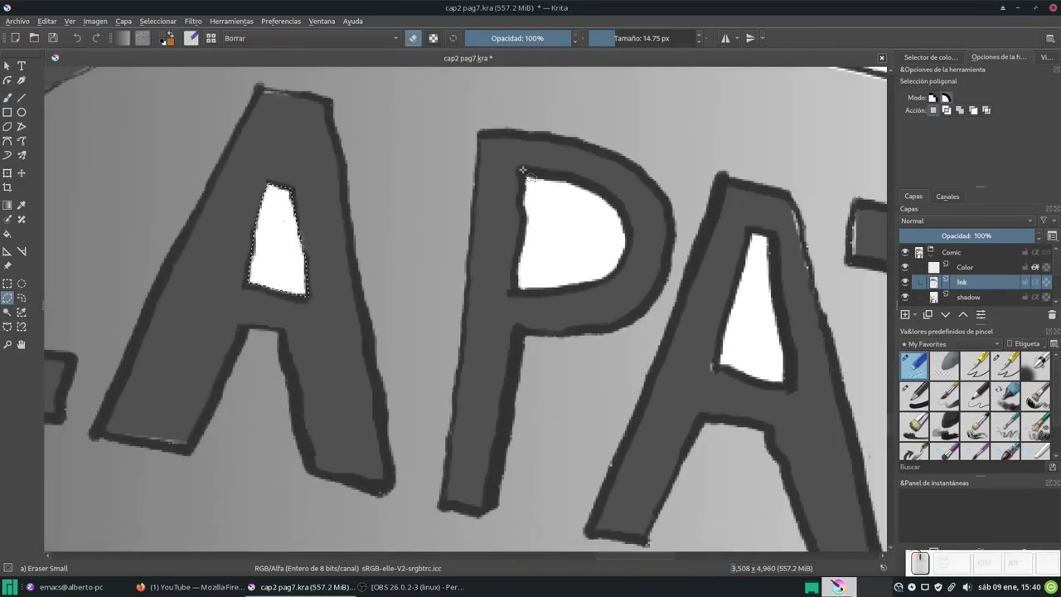
pyautogui.click(755, 235)
pyautogui.doubleClick(737, 307)
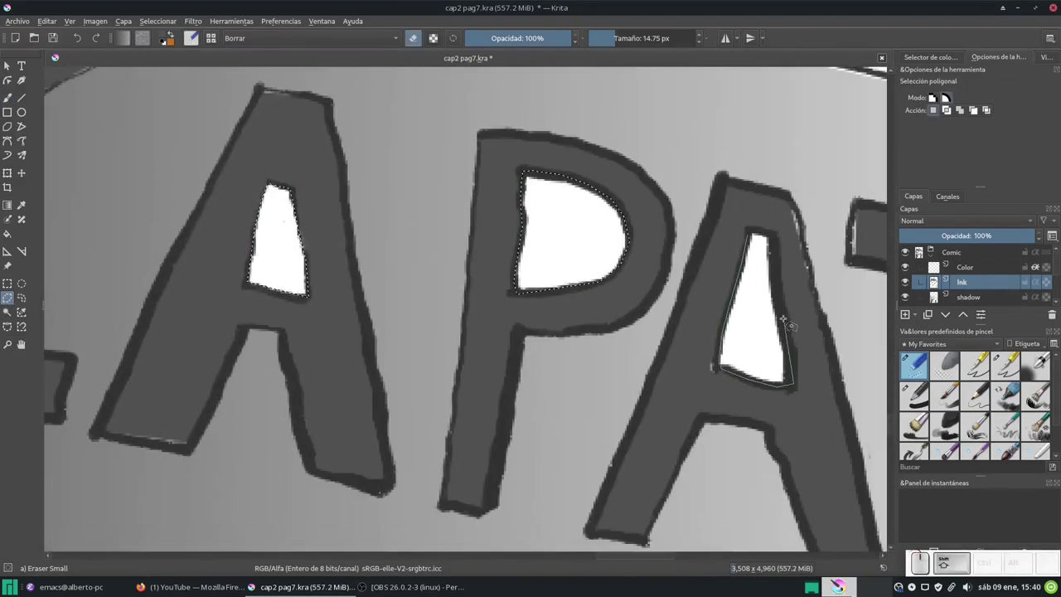
pyautogui.scroll(-4, 721, 265)
# Shade the letter holes with horizontal gray gradients, redoing them at lower heights.
pyautogui.press('g')
pyautogui.moveTo(154, 269)
pyautogui.mouseDown()
pyautogui.moveTo(493, 283)
pyautogui.moveTo(560, 274)
pyautogui.mouseUp()
pyautogui.press('/')
pyautogui.moveTo(154, 328); pyautogui.dragTo(557, 330)
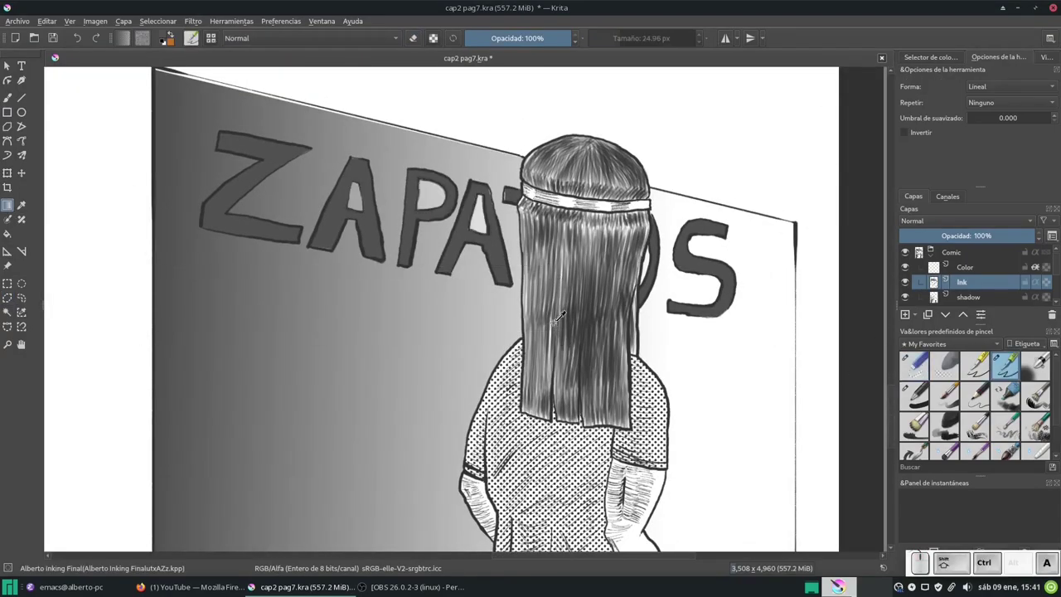
pyautogui.moveTo(154, 362); pyautogui.dragTo(634, 366)
pyautogui.keyDown('ctrl'); pyautogui.scroll(-3, 454, 347); pyautogui.keyUp('ctrl')
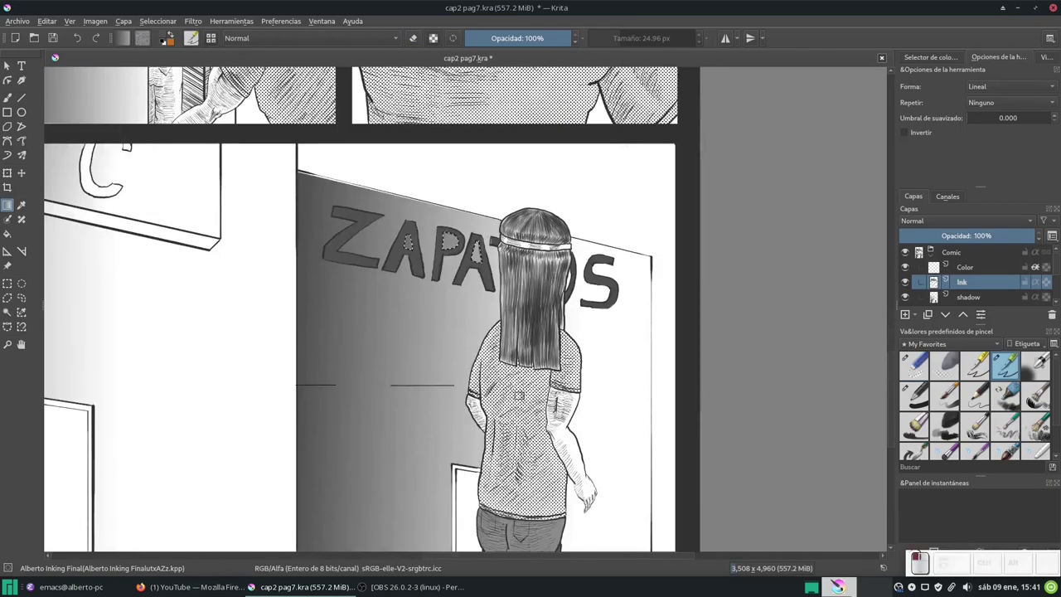
pyautogui.keyDown('ctrl'); pyautogui.scroll(-4, 457, 415); pyautogui.keyUp('ctrl')
pyautogui.keyDown('ctrl'); pyautogui.scroll(3, 568, 310); pyautogui.keyUp('ctrl')
pyautogui.press('b')
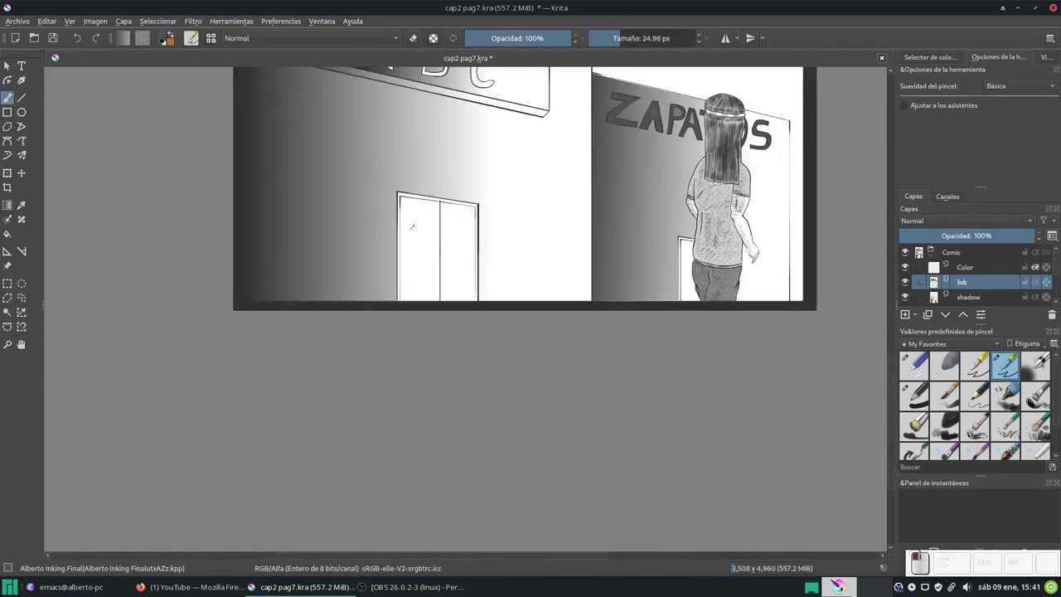
pyautogui.keyDown('ctrl'); pyautogui.scroll(4, 672, 282); pyautogui.keyUp('ctrl')
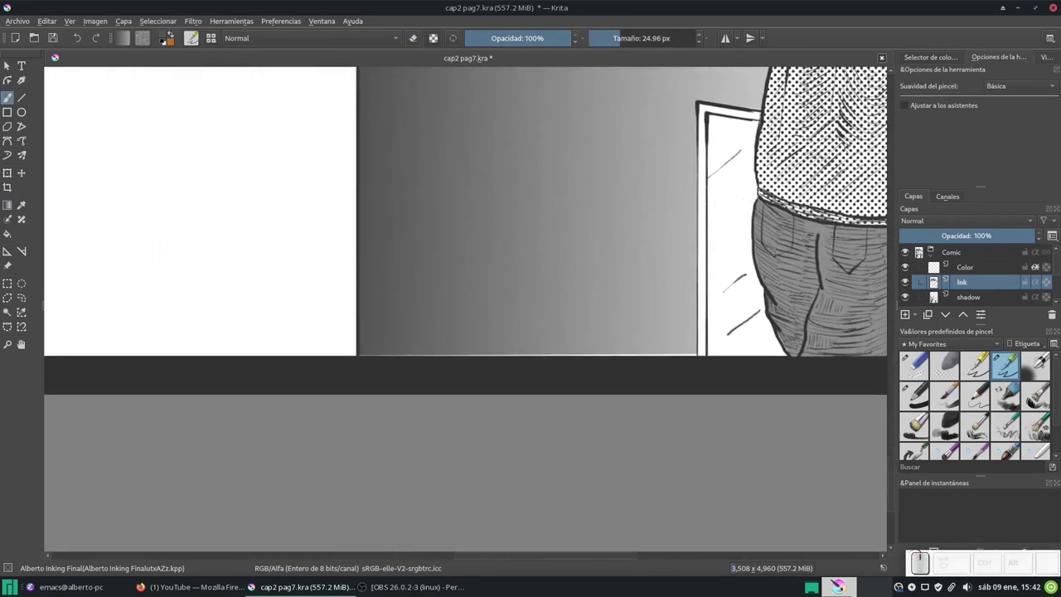
pyautogui.keyDown('ctrl'); pyautogui.scroll(-3, 506, 249); pyautogui.keyUp('ctrl')
pyautogui.keyDown('ctrl'); pyautogui.scroll(-3, 506, 249); pyautogui.keyUp('ctrl')
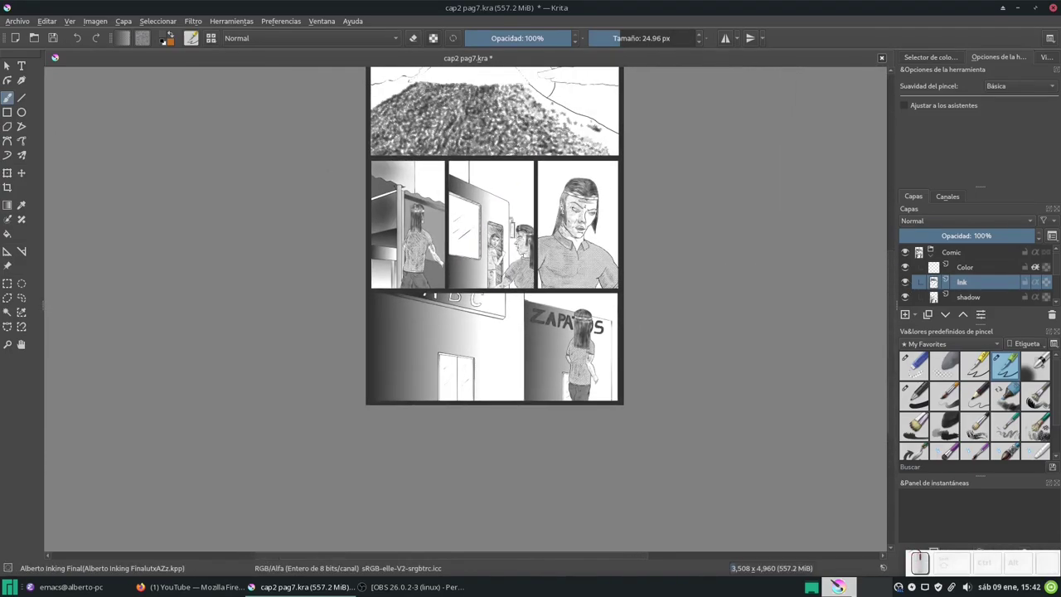
pyautogui.scroll(2, 497, 248)
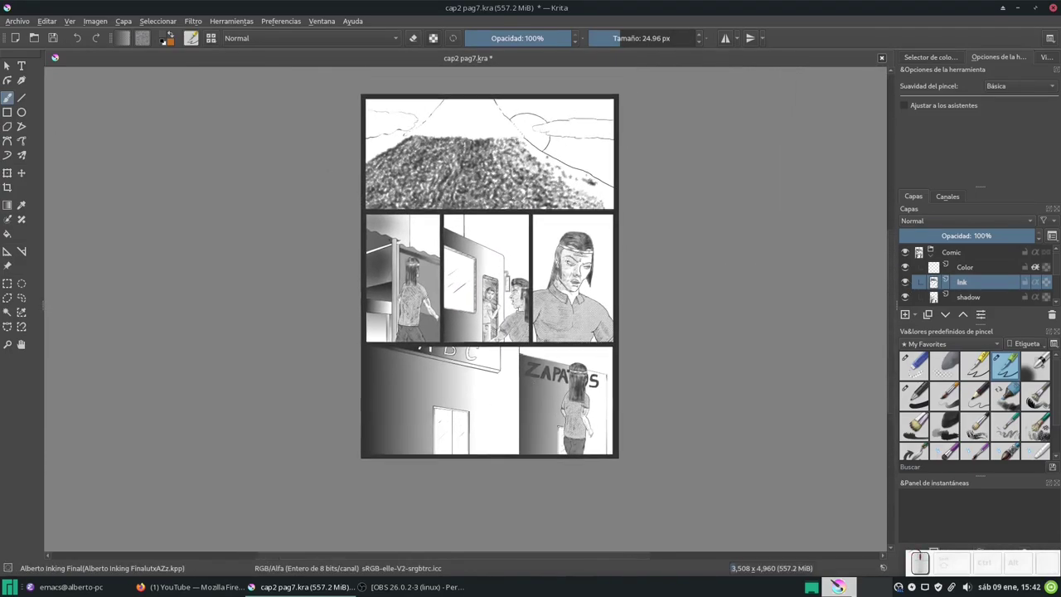
pyautogui.press('Return')
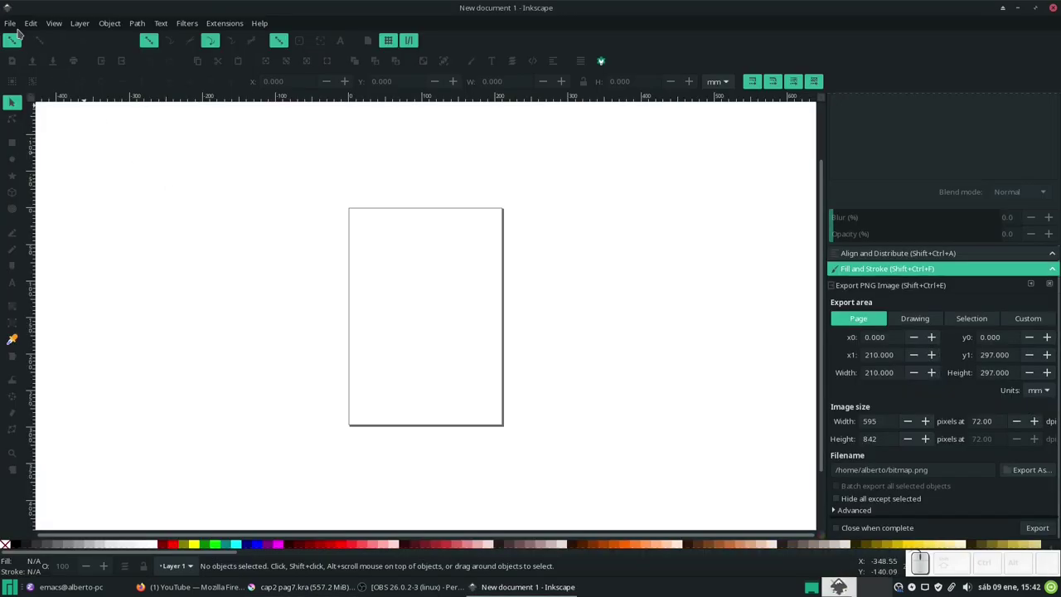
# Browse to the Inkscape projects folder and open speech bubbles.svg from File > Open.
pyautogui.click(10, 24)
pyautogui.moveTo(38, 89)
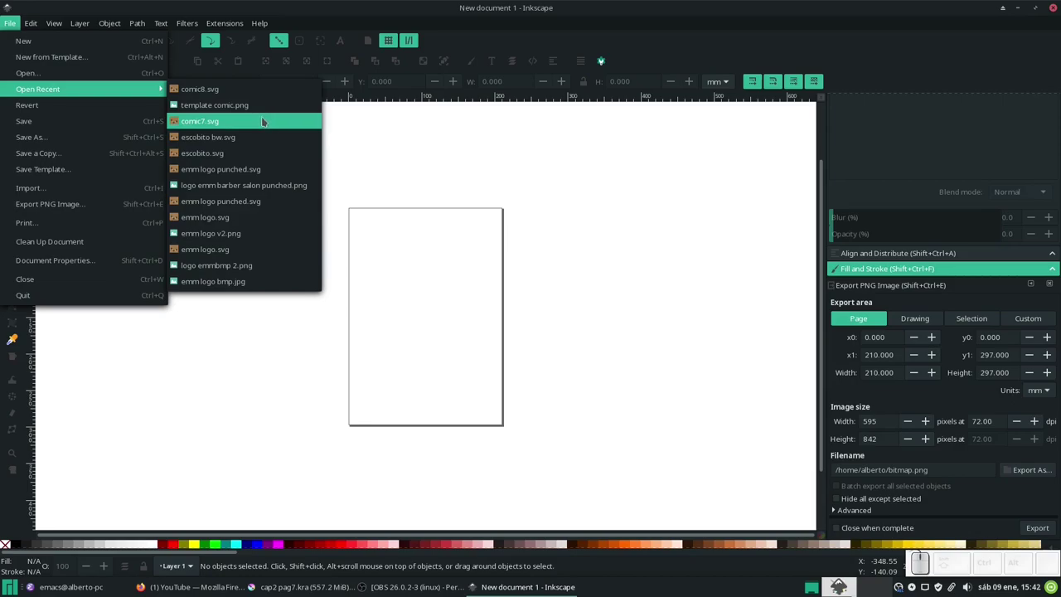
pyautogui.click(91, 73)
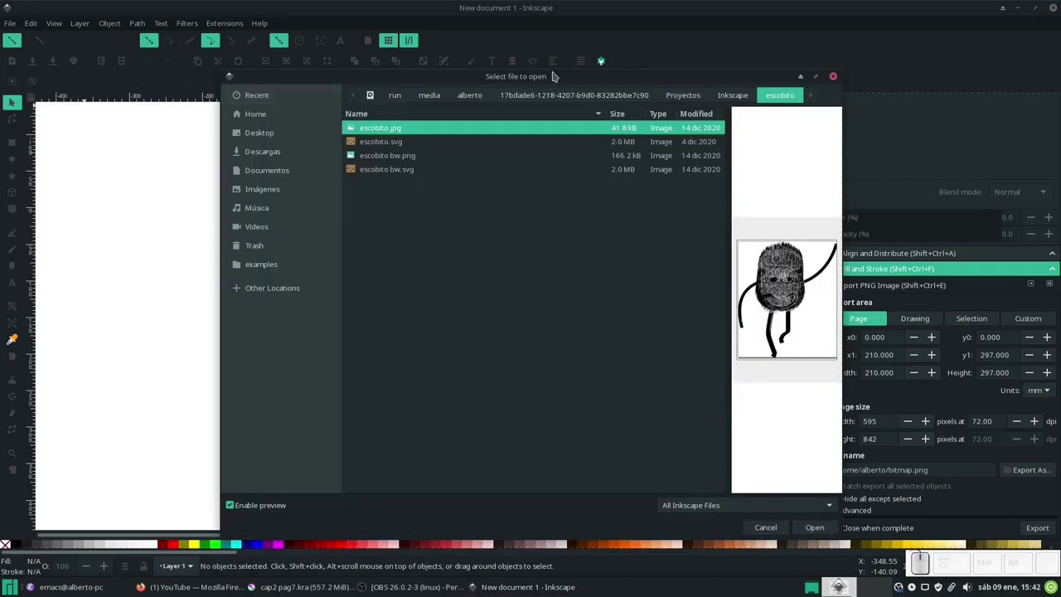
pyautogui.click(732, 97)
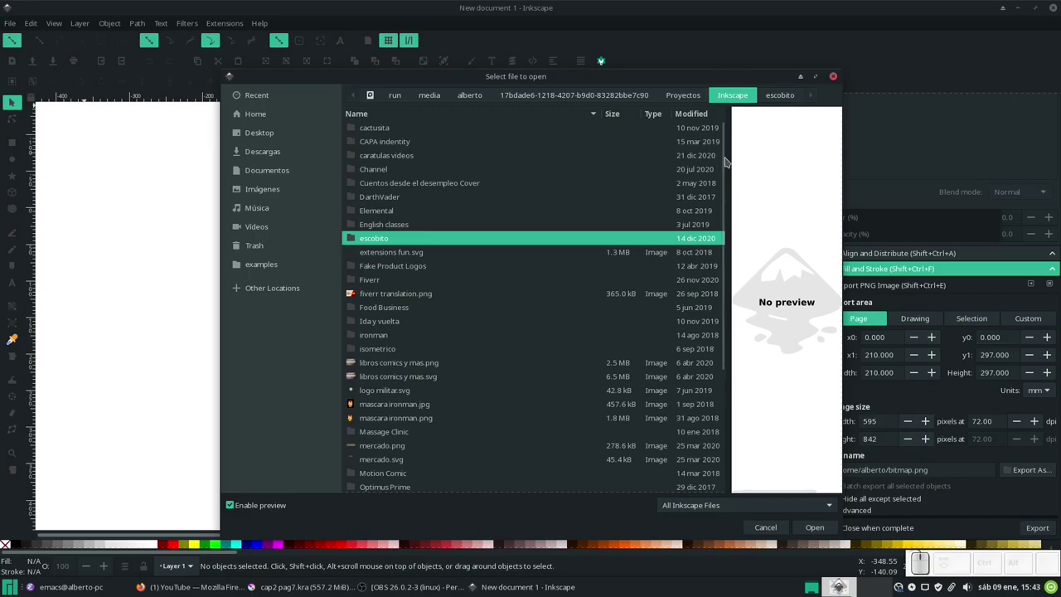
pyautogui.moveTo(723, 163); pyautogui.dragTo(724, 170)
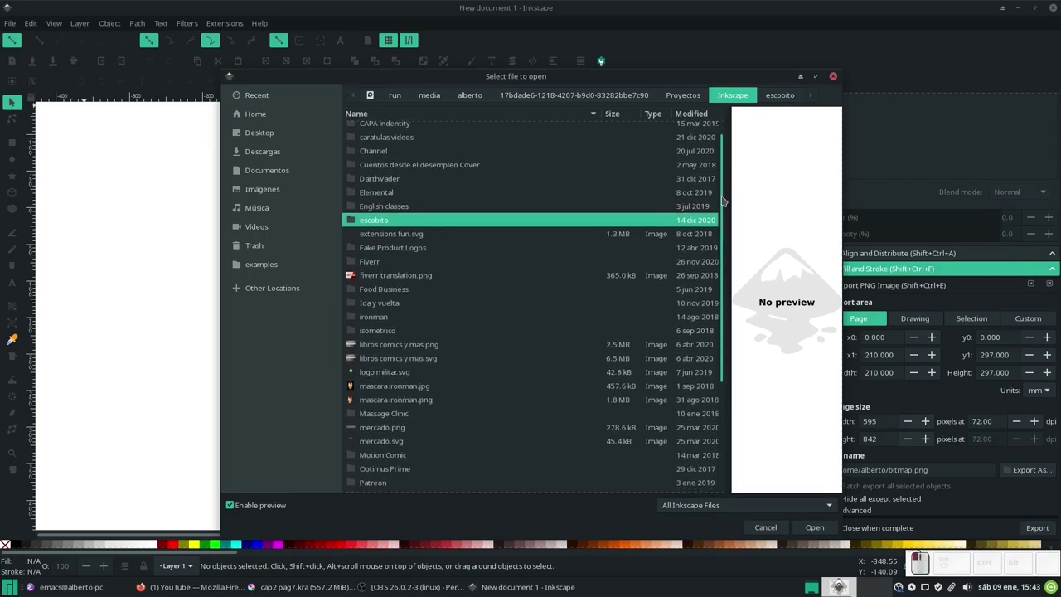
pyautogui.moveTo(724, 170); pyautogui.dragTo(716, 410)
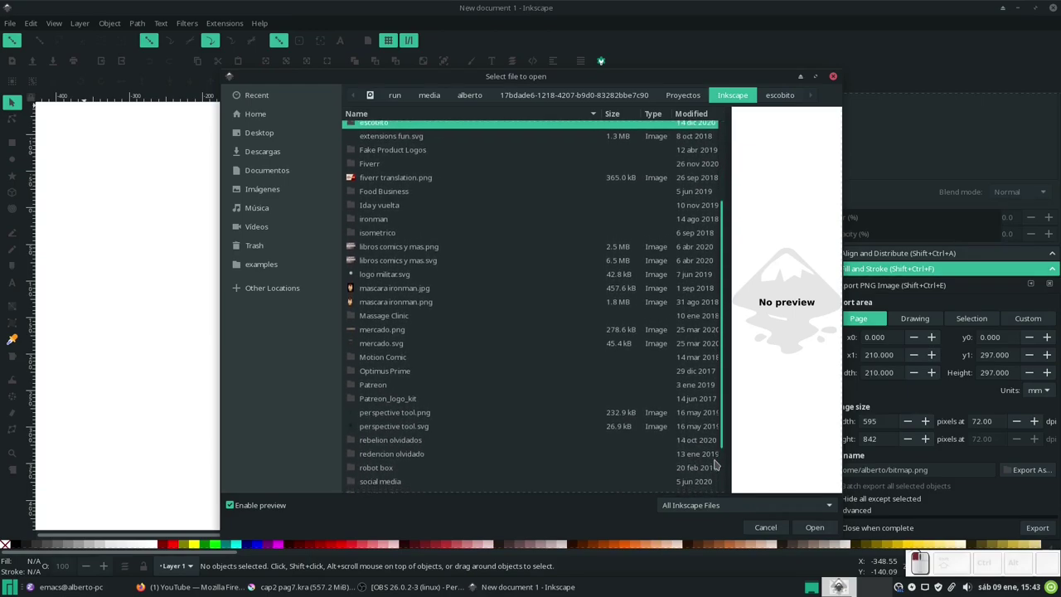
pyautogui.moveTo(716, 410); pyautogui.dragTo(720, 508)
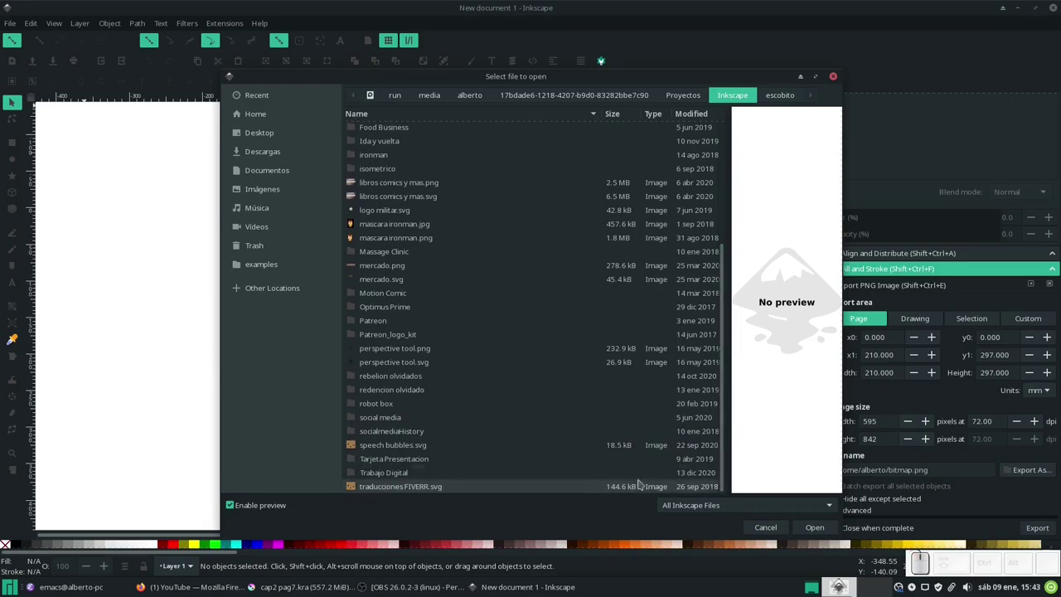
pyautogui.click(489, 447)
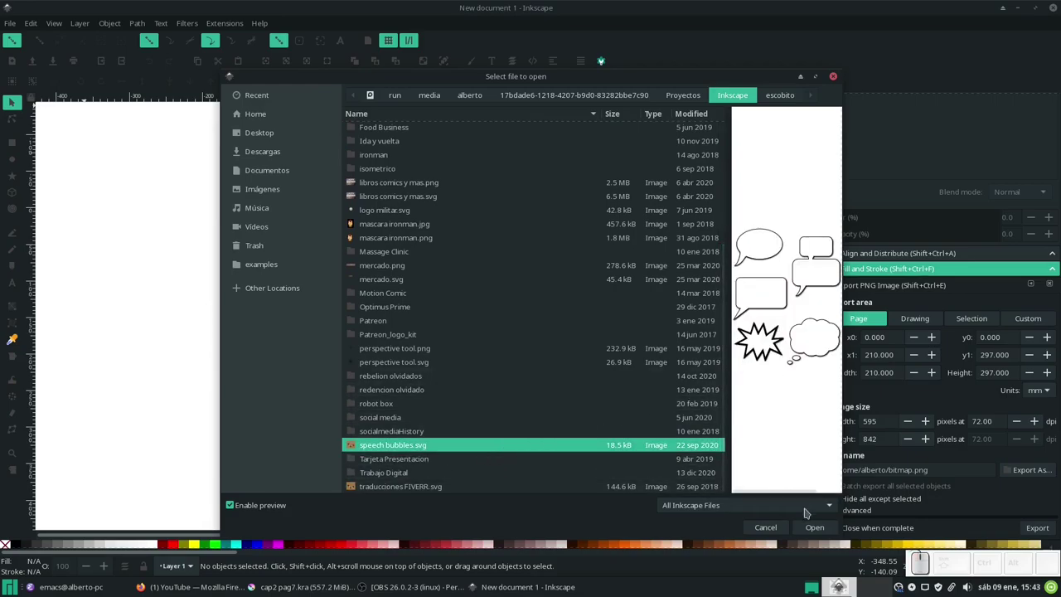
pyautogui.click(815, 528)
pyautogui.scroll(-3, 486, 347)
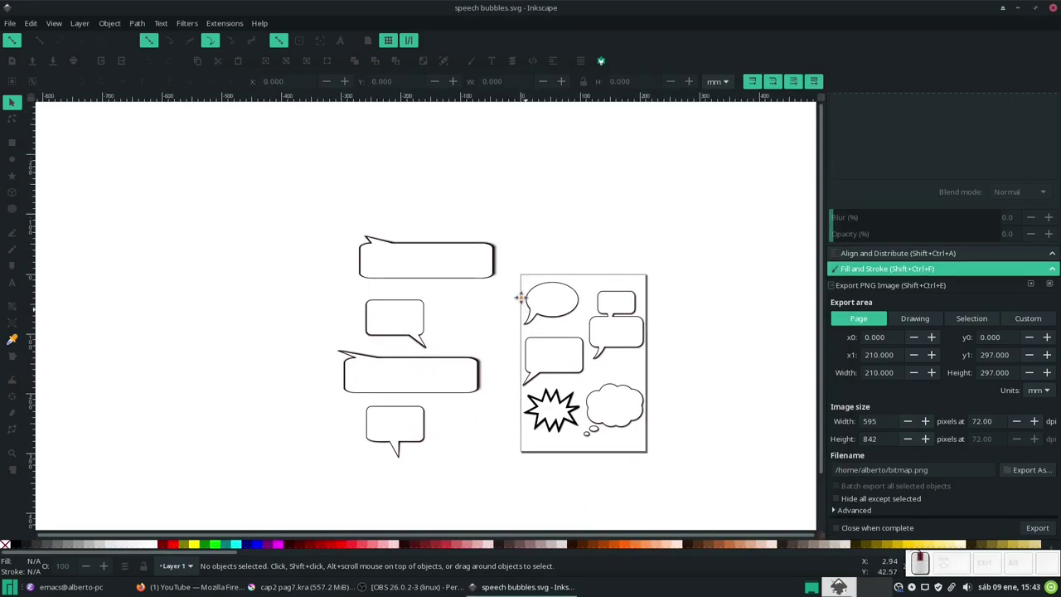
pyautogui.hscroll(2, 473, 273)
# Select the starburst speech bubble in Inkscape and return to Krita.
pyautogui.hotkey('alt', 'Tab')
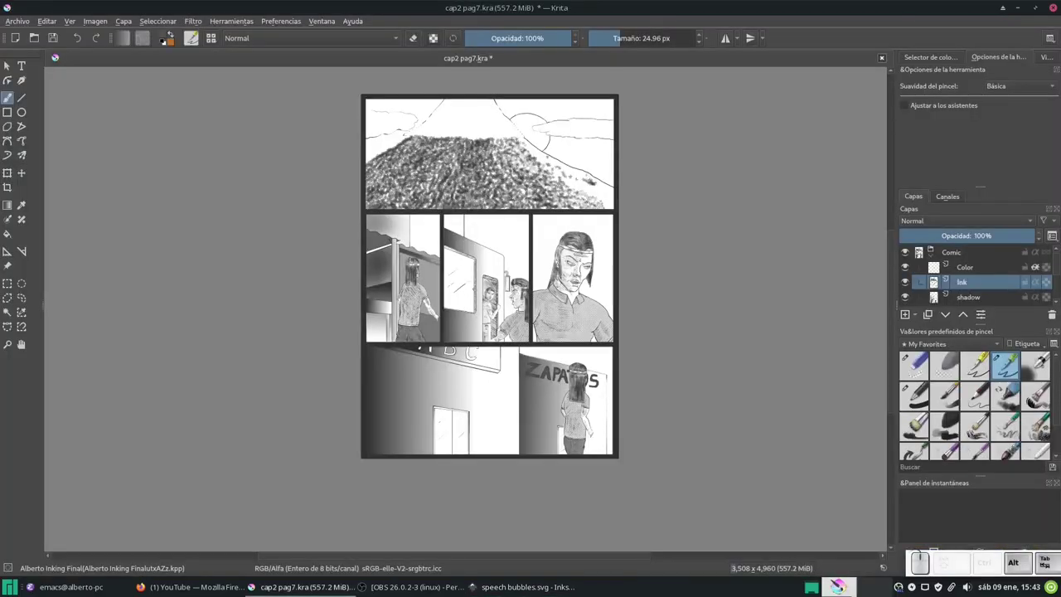
pyautogui.hotkey('alt', 'Tab')
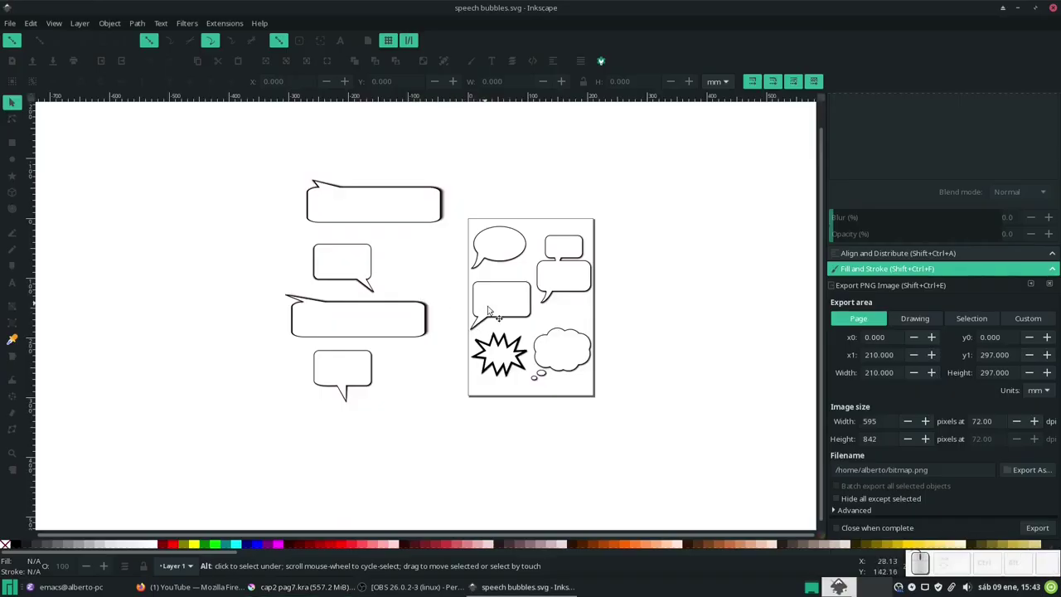
pyautogui.click(510, 348)
pyautogui.press('ctrl')
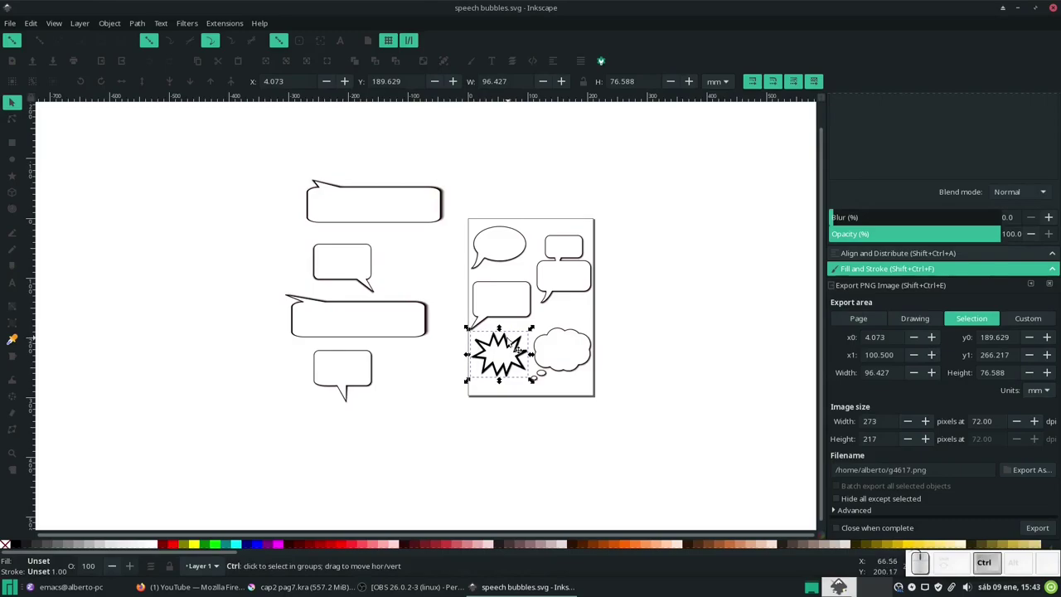
pyautogui.hotkey('alt', 'Tab')
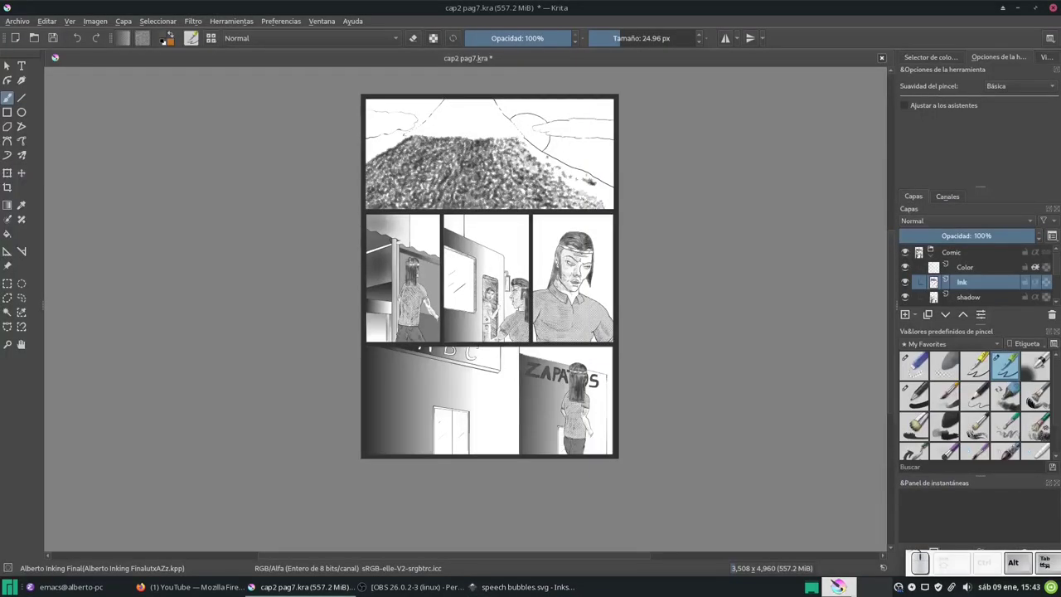
# Add a vector layer above the Comic group, paste the starburst and enlarge it over the middle panel.
pyautogui.click(975, 255)
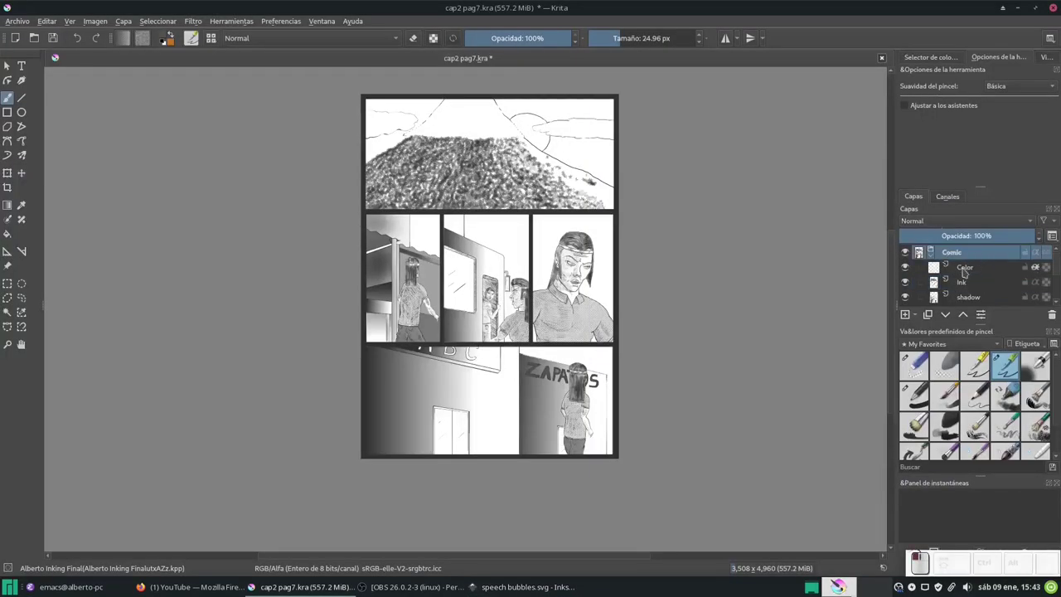
pyautogui.click(906, 316)
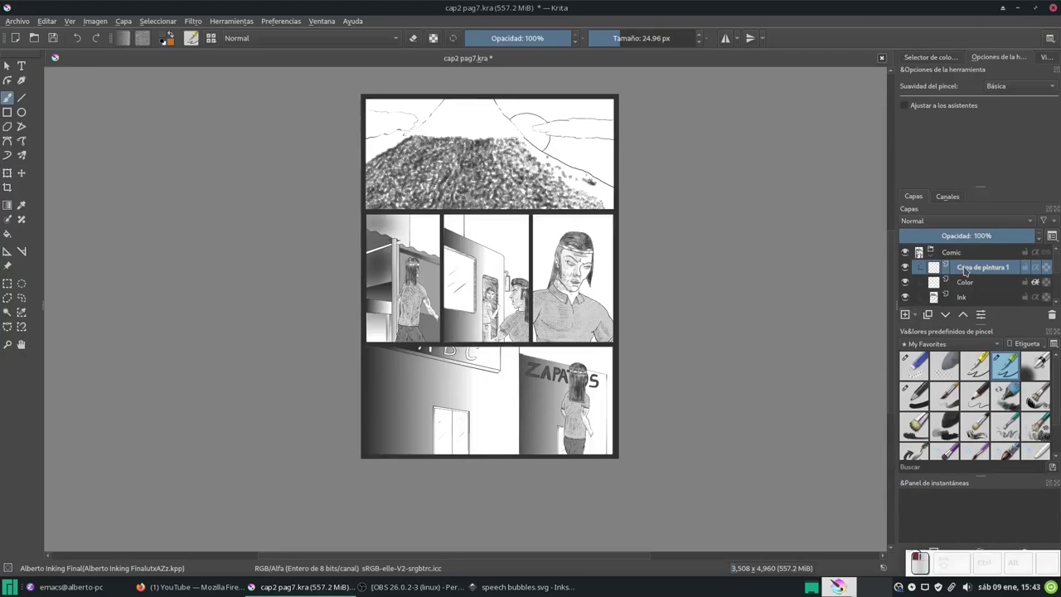
pyautogui.hotkey('ctrl', 'z')
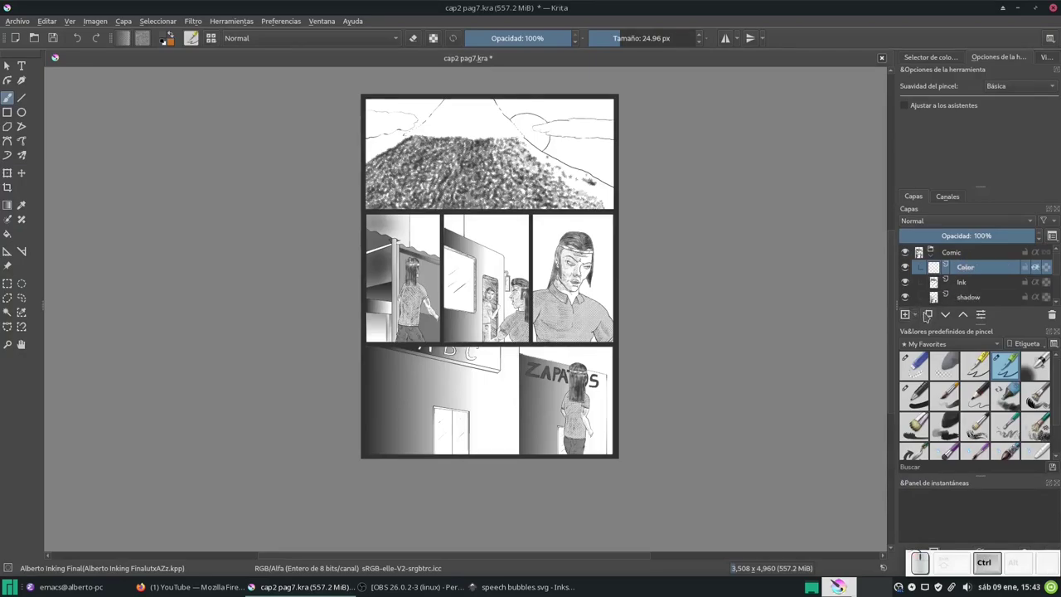
pyautogui.click(916, 315)
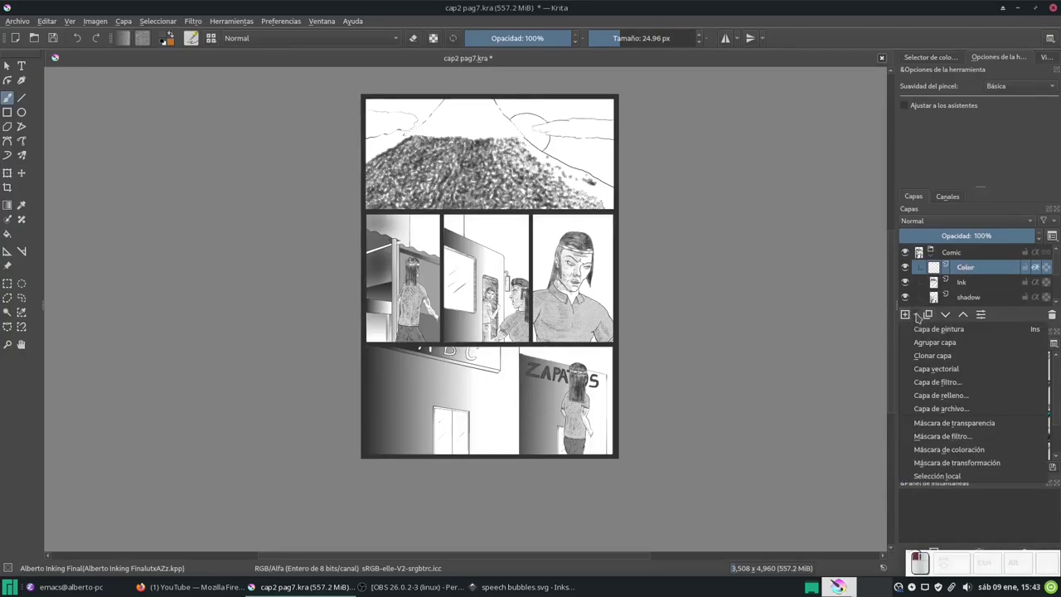
pyautogui.click(951, 370)
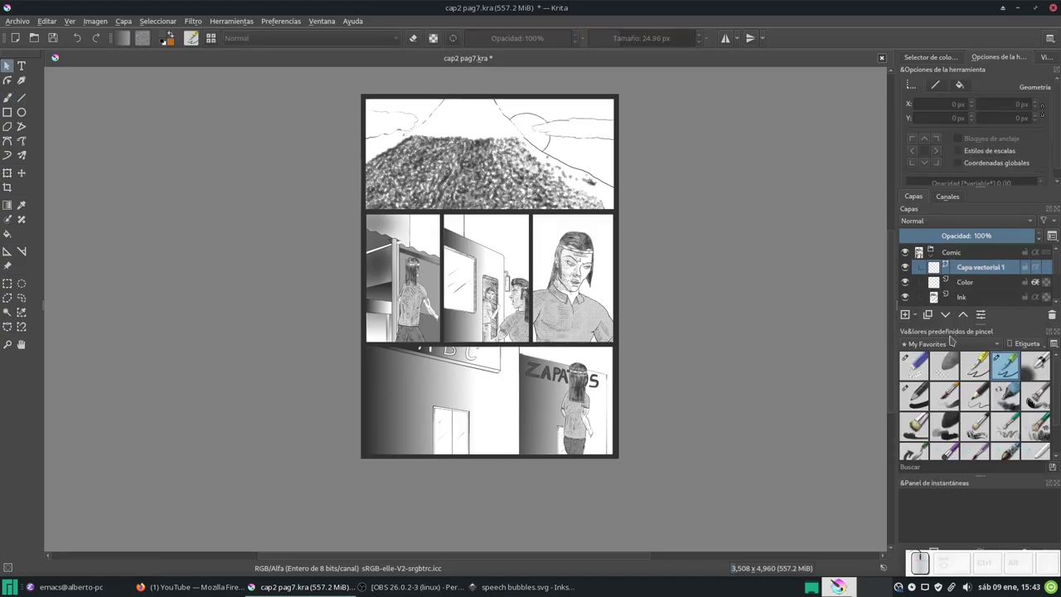
pyautogui.moveTo(958, 272); pyautogui.dragTo(964, 258)
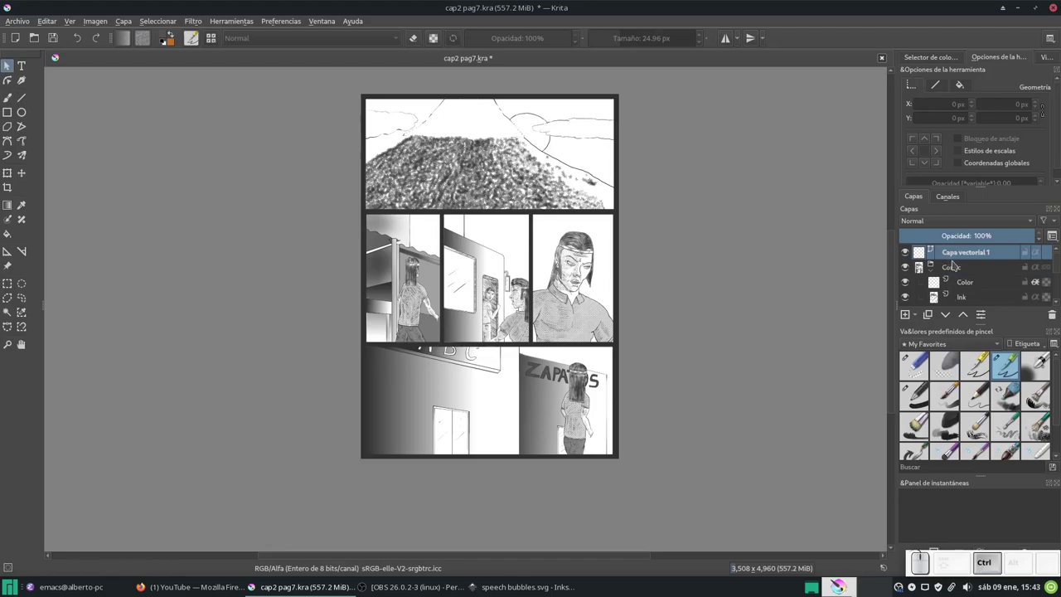
pyautogui.hotkey('ctrl', 'v')
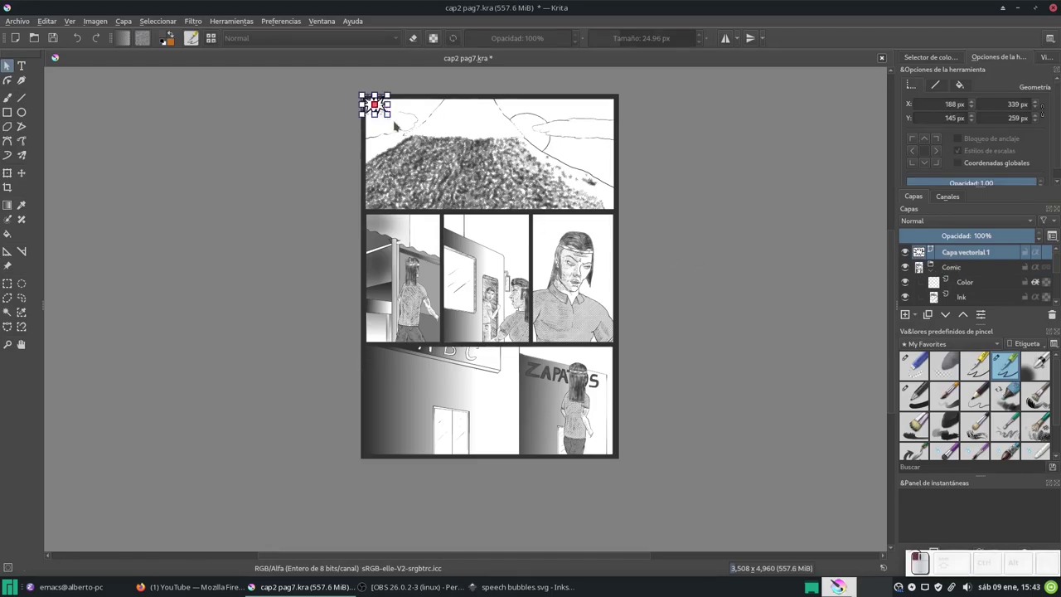
pyautogui.moveTo(387, 116)
pyautogui.mouseDown()
pyautogui.moveTo(412, 131)
pyautogui.moveTo(521, 268)
pyautogui.moveTo(523, 179)
pyautogui.moveTo(419, 207)
pyautogui.moveTo(373, 173)
pyautogui.mouseUp()
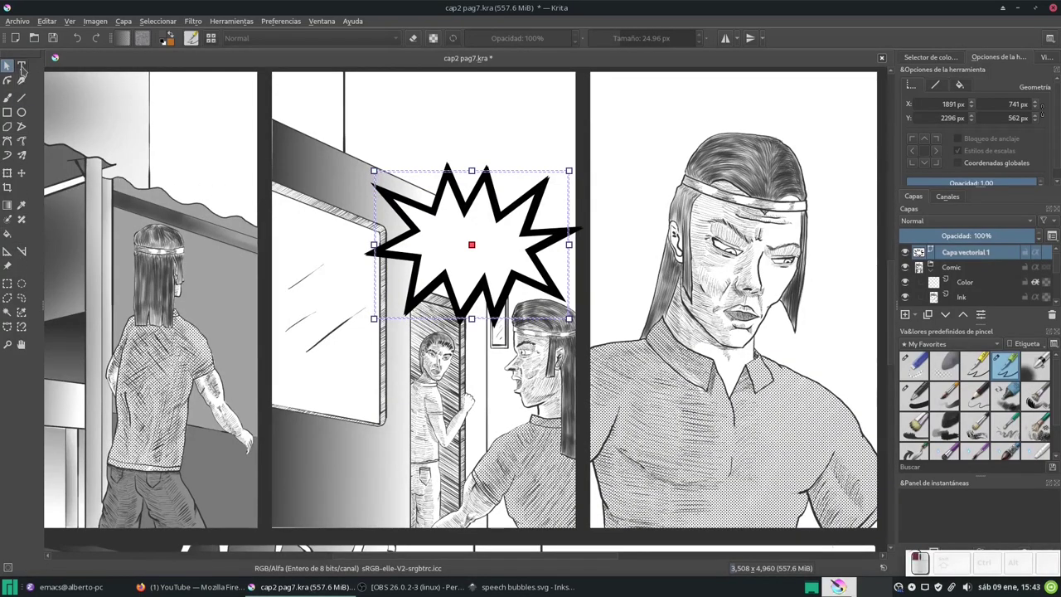
# Draw a text frame inside the starburst and choose the SF Arch Rival font.
pyautogui.click(22, 66)
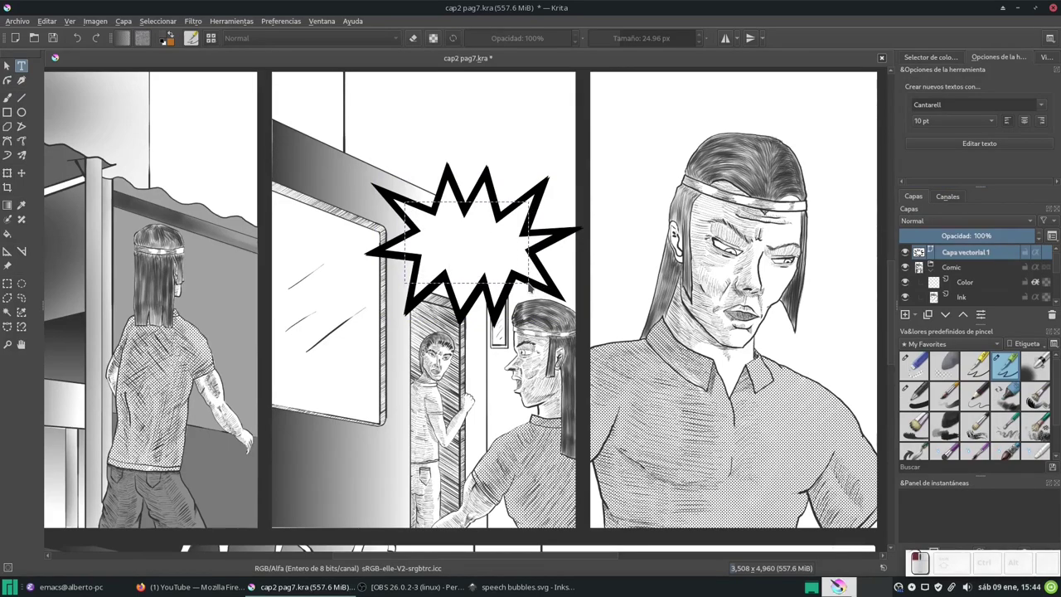
pyautogui.moveTo(529, 285); pyautogui.dragTo(530, 286)
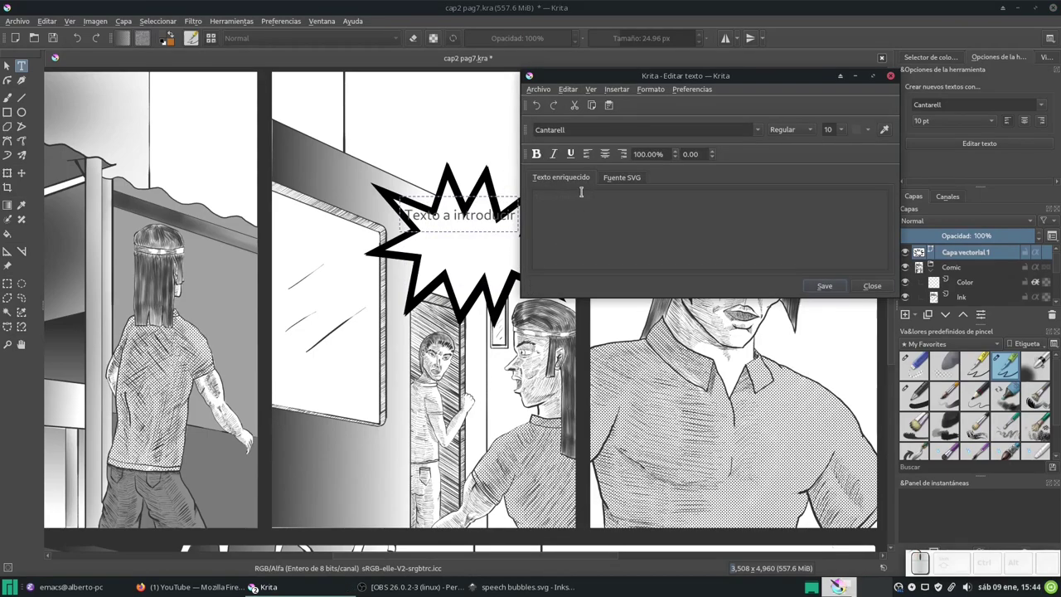
pyautogui.click(757, 130)
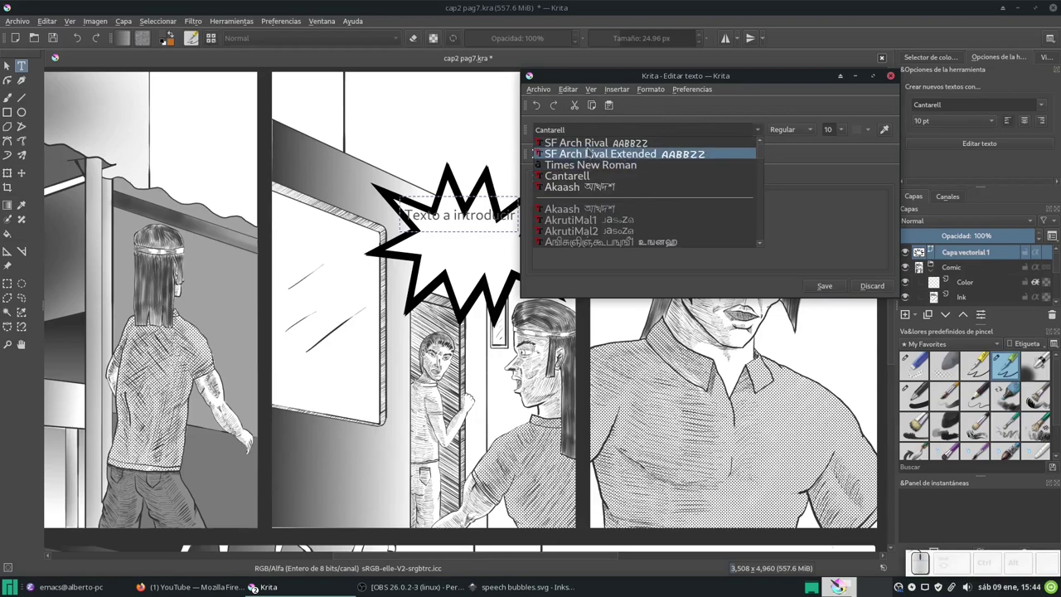
pyautogui.click(596, 143)
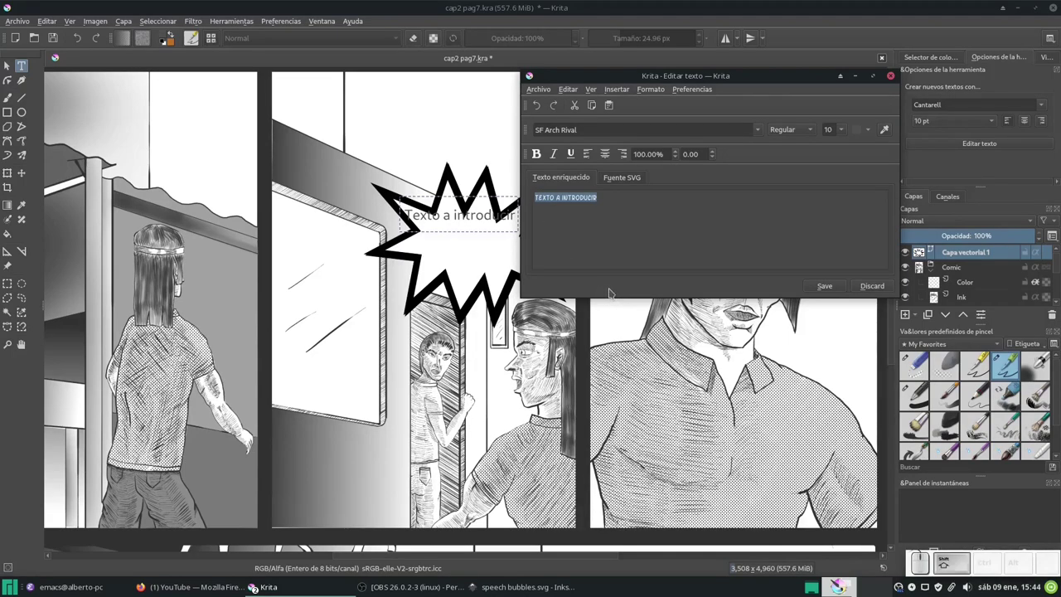
# Enter 'HACETE A UB LADO PENDEJO!!', colour it black and apply it to the bubble.
pyautogui.press('BackSpace')
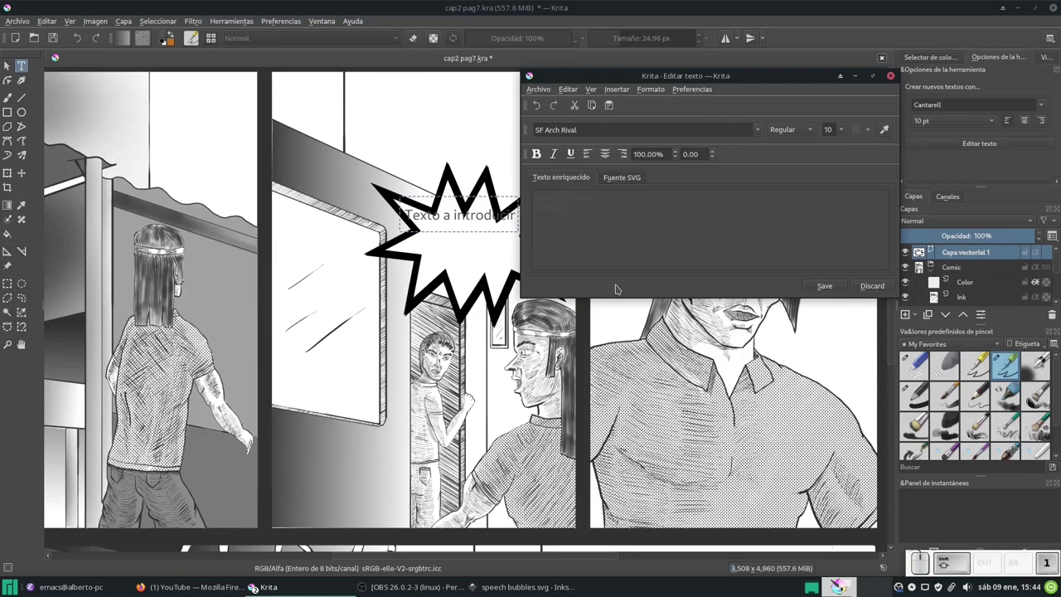
pyautogui.moveTo(562, 205); pyautogui.dragTo(522, 196)
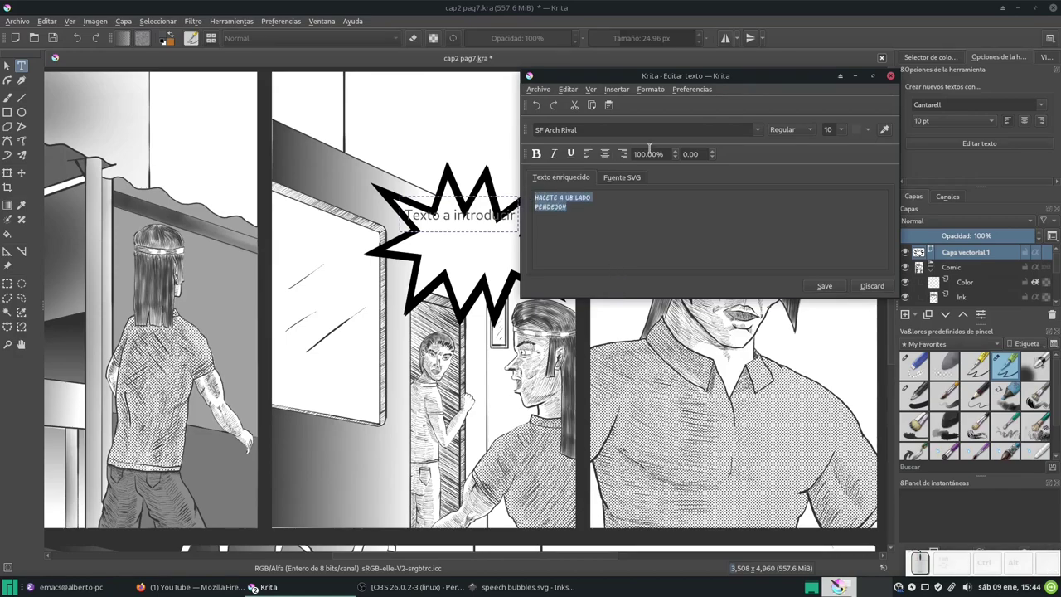
pyautogui.click(859, 130)
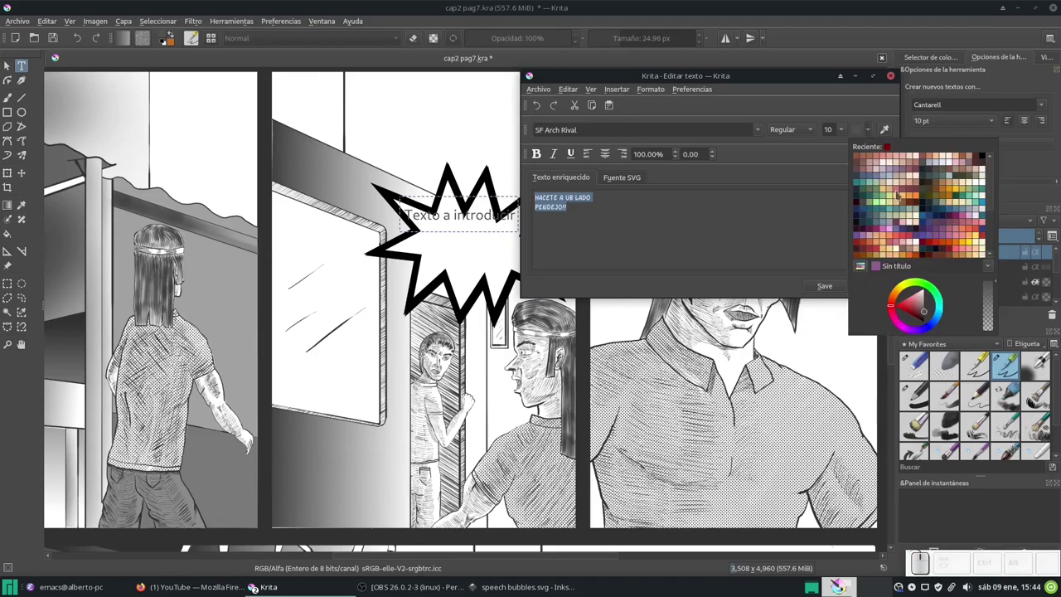
pyautogui.click(982, 158)
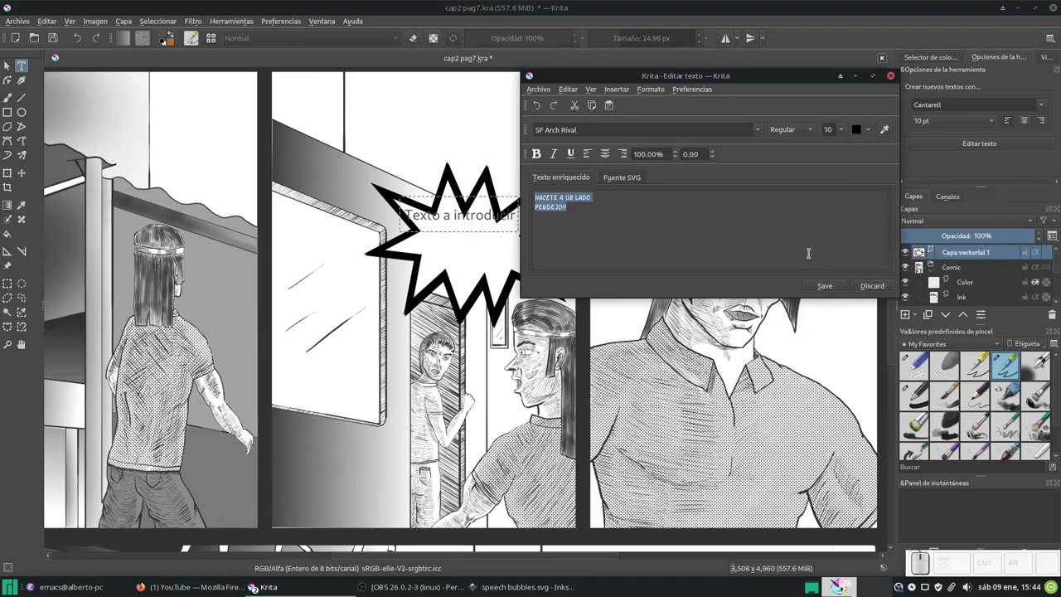
pyautogui.click(654, 224)
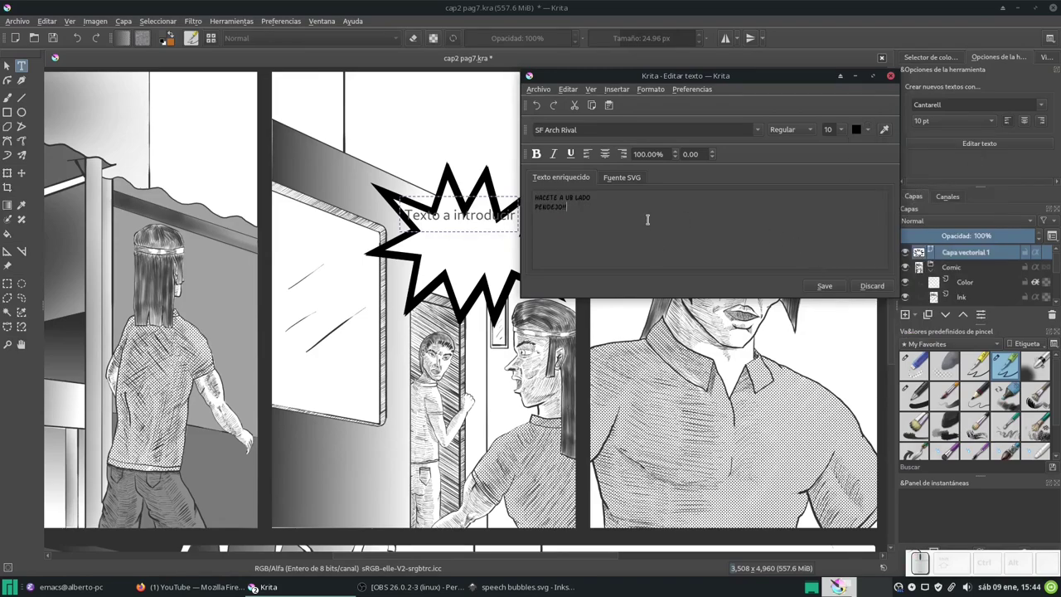
pyautogui.click(826, 288)
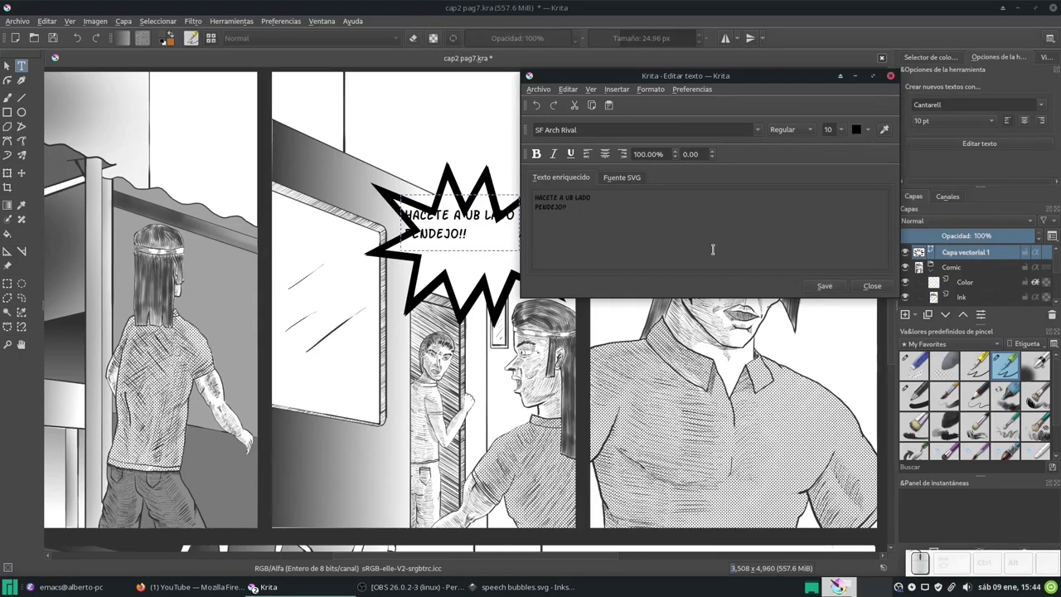
# Move the bubble text lower and nudge the starburst slightly right.
pyautogui.click(872, 286)
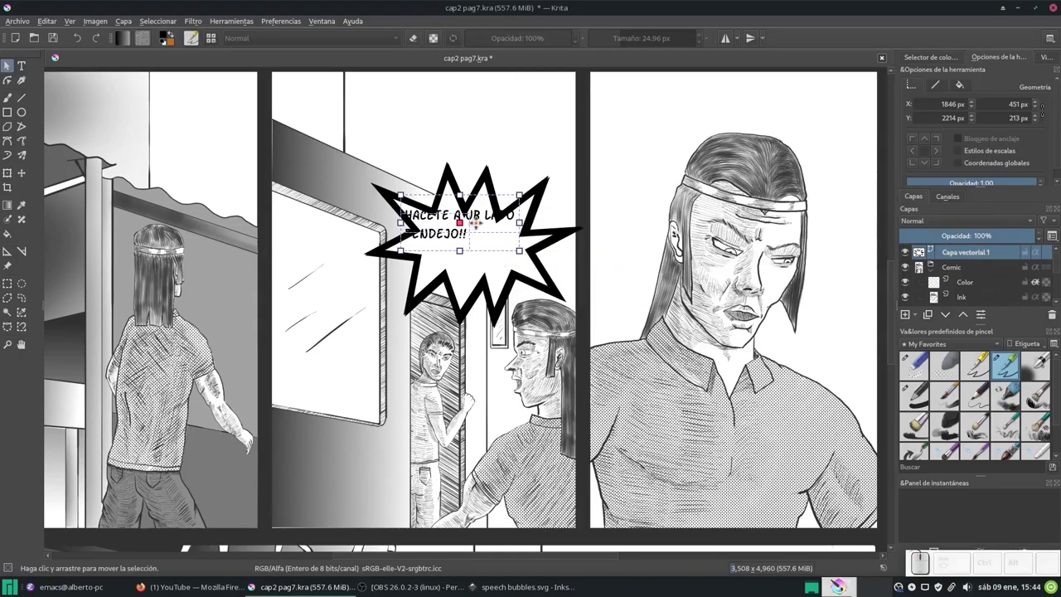
pyautogui.moveTo(473, 218)
pyautogui.mouseDown()
pyautogui.moveTo(482, 240)
pyautogui.moveTo(494, 238)
pyautogui.mouseUp()
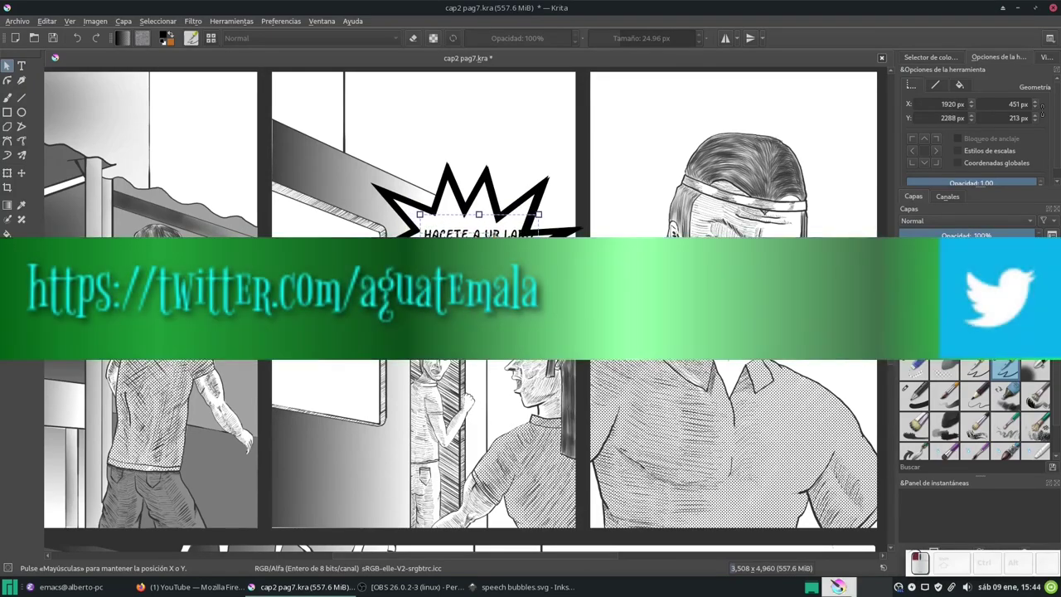
pyautogui.click(560, 234)
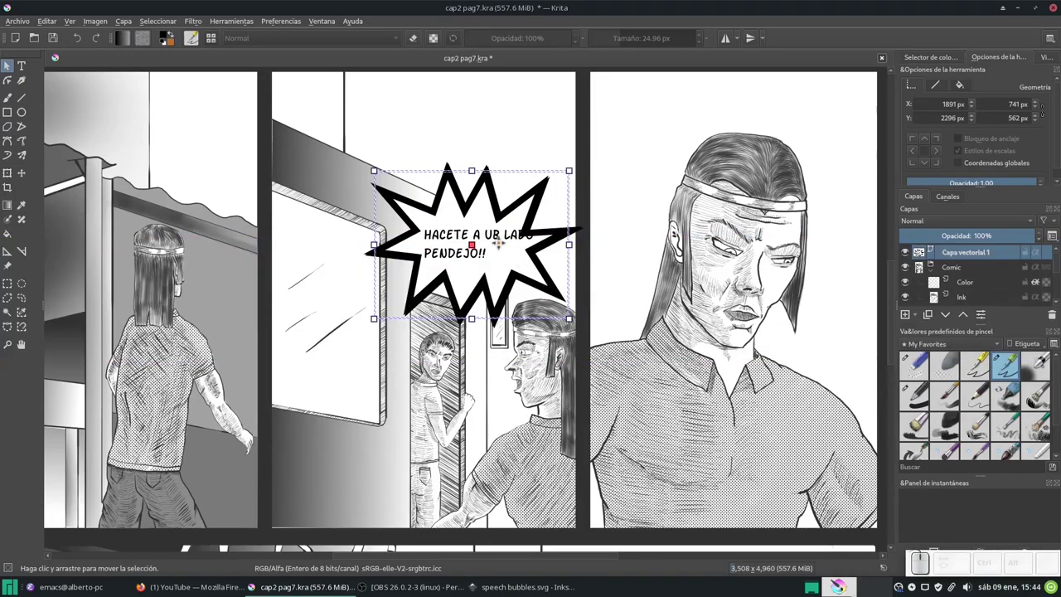
pyautogui.moveTo(508, 229); pyautogui.dragTo(511, 230)
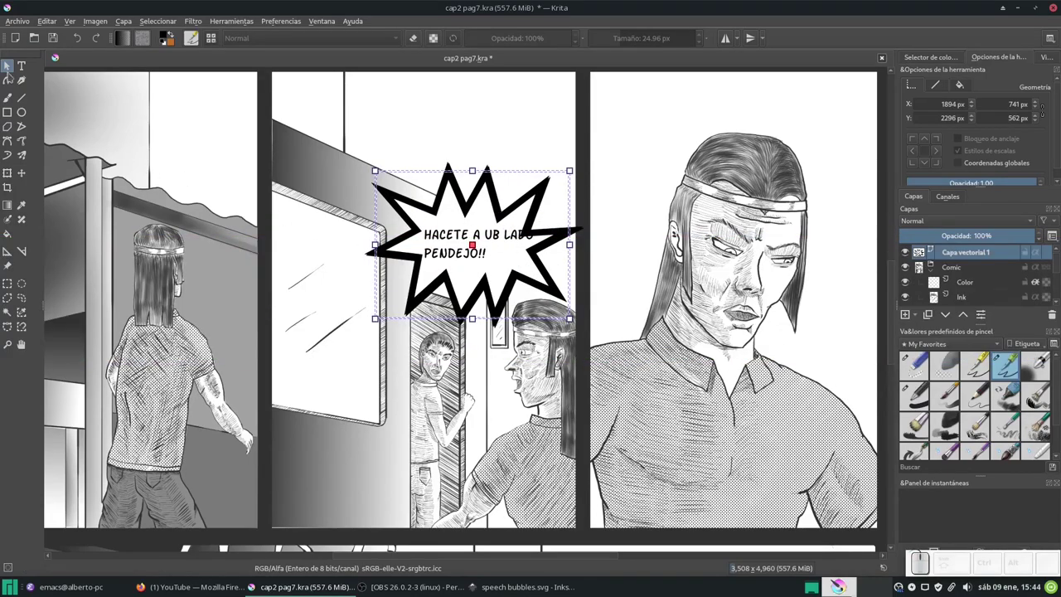
# Correct the bubble text from 'UB' to 'UN' so it reads 'HACETE A UN LADO PENDEJO!!'.
pyautogui.click(22, 66)
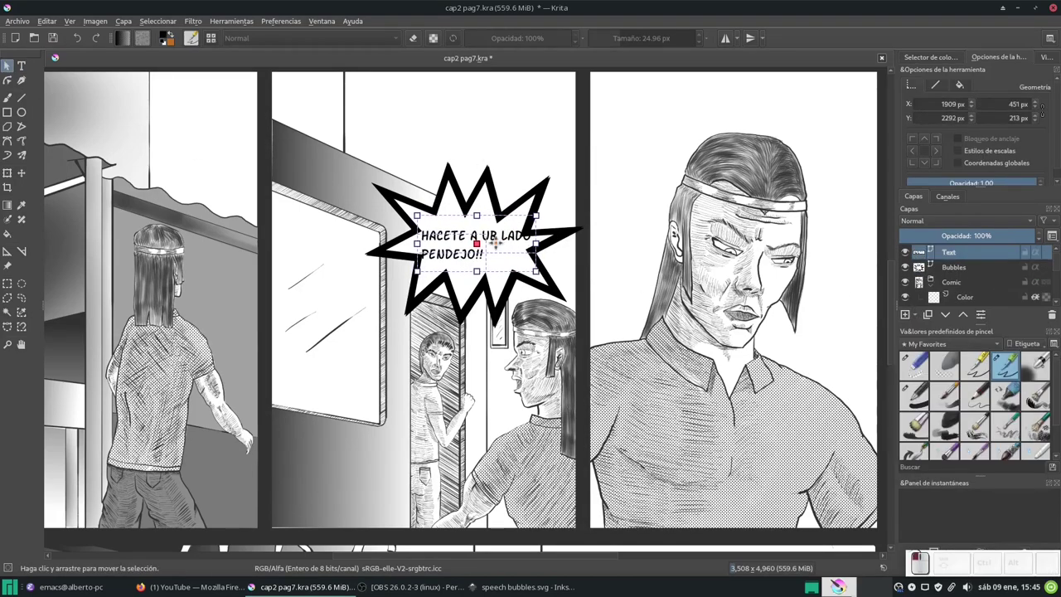
pyautogui.doubleClick(495, 244)
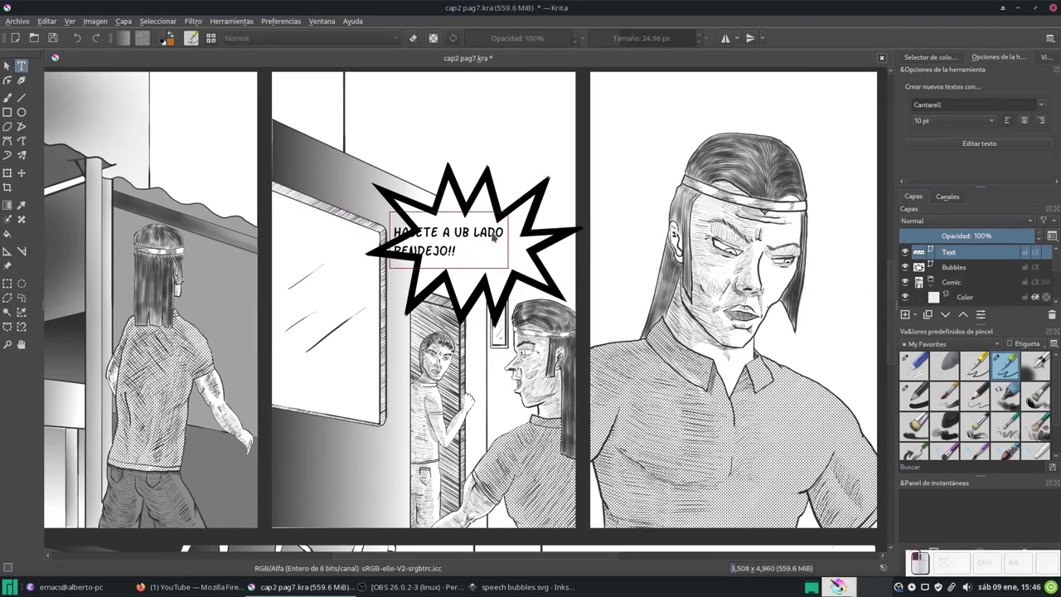
pyautogui.doubleClick(493, 237)
pyautogui.click(824, 285)
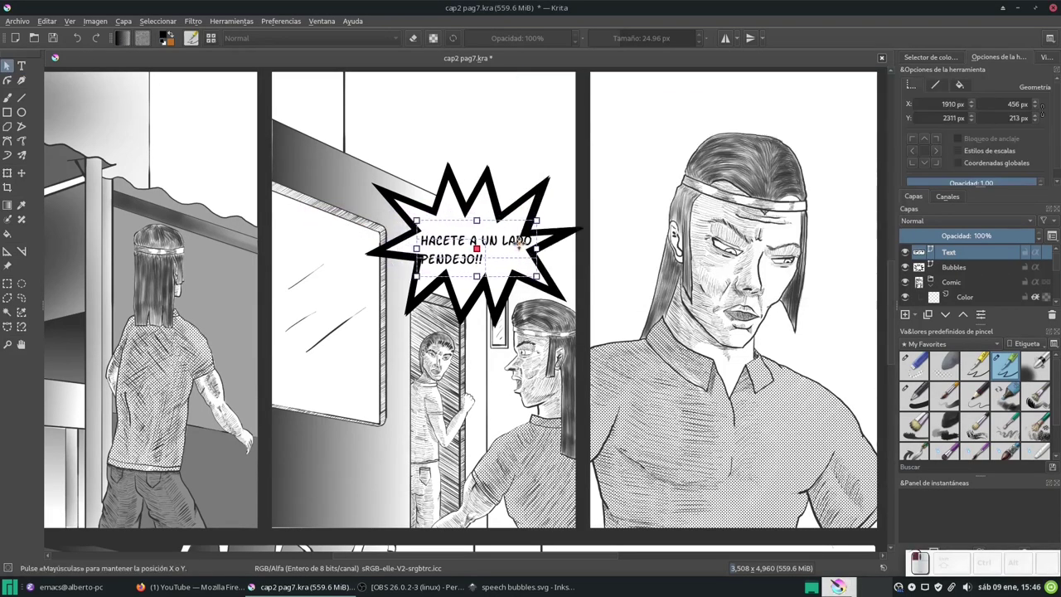
pyautogui.click(535, 217)
pyautogui.click(479, 247)
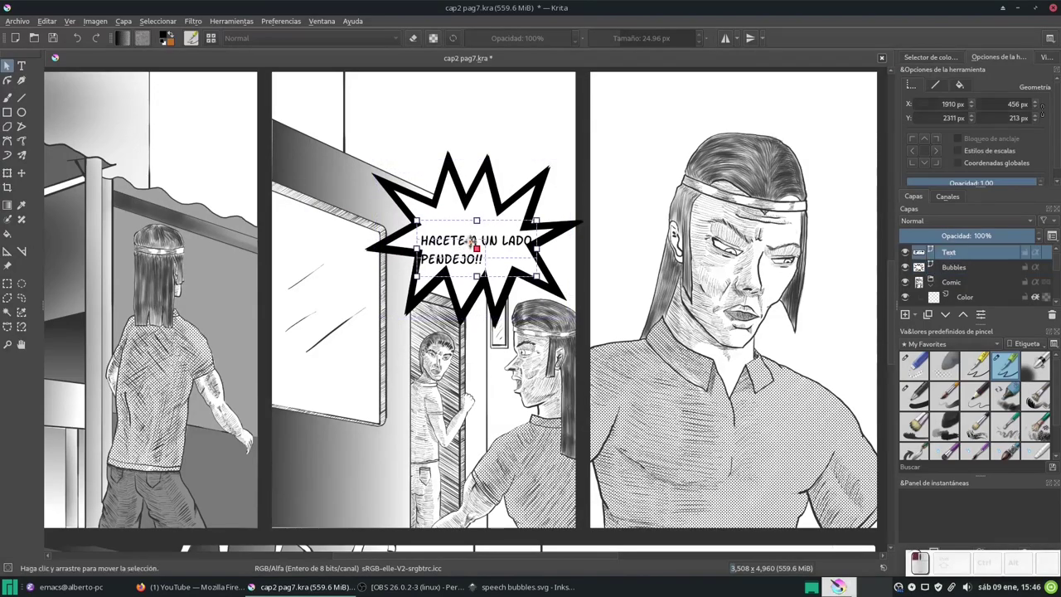
# Copy the rounded speech bubble from Inkscape and paste it into Krita.
pyautogui.keyDown('ctrl'); pyautogui.scroll(-2, 479, 247); pyautogui.keyUp('ctrl')
pyautogui.hotkey('alt', 'Tab')
pyautogui.hotkey('ctrl', 'c')
pyautogui.hotkey('alt', 'Tab')
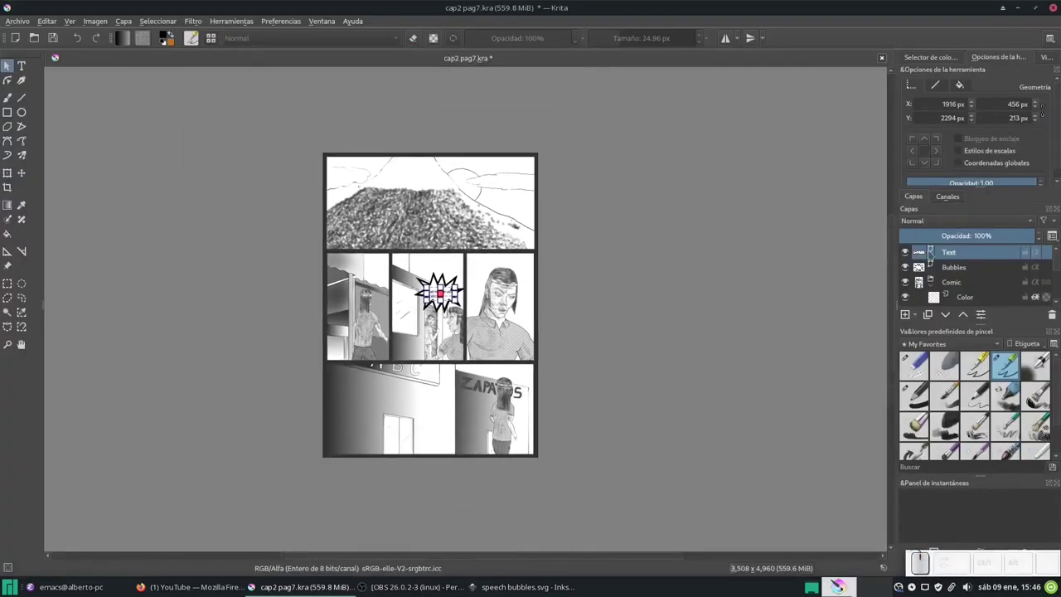
pyautogui.click(954, 267)
pyautogui.hotkey('ctrl', 'v')
# Re-paste the Inkscape speech bubble over panel three and stretch it wider across the panel top.
pyautogui.keyDown('ctrl'); pyautogui.scroll(5, 418, 180); pyautogui.keyUp('ctrl')
pyautogui.moveTo(419, 180); pyautogui.dragTo(509, 180)
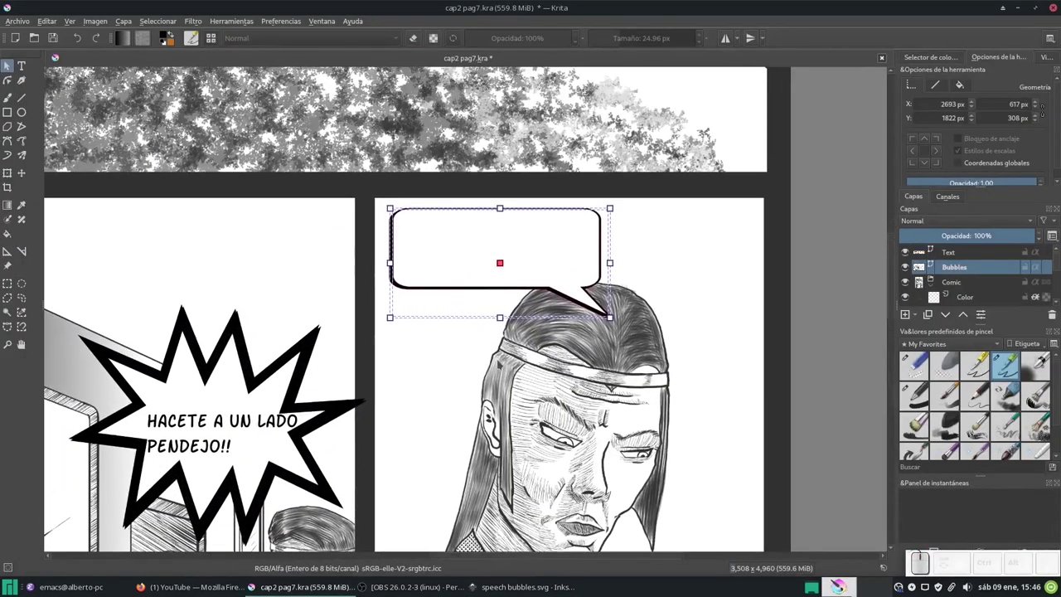
pyautogui.keyDown('ctrl'); pyautogui.scroll(-5, 610, 264); pyautogui.keyUp('ctrl')
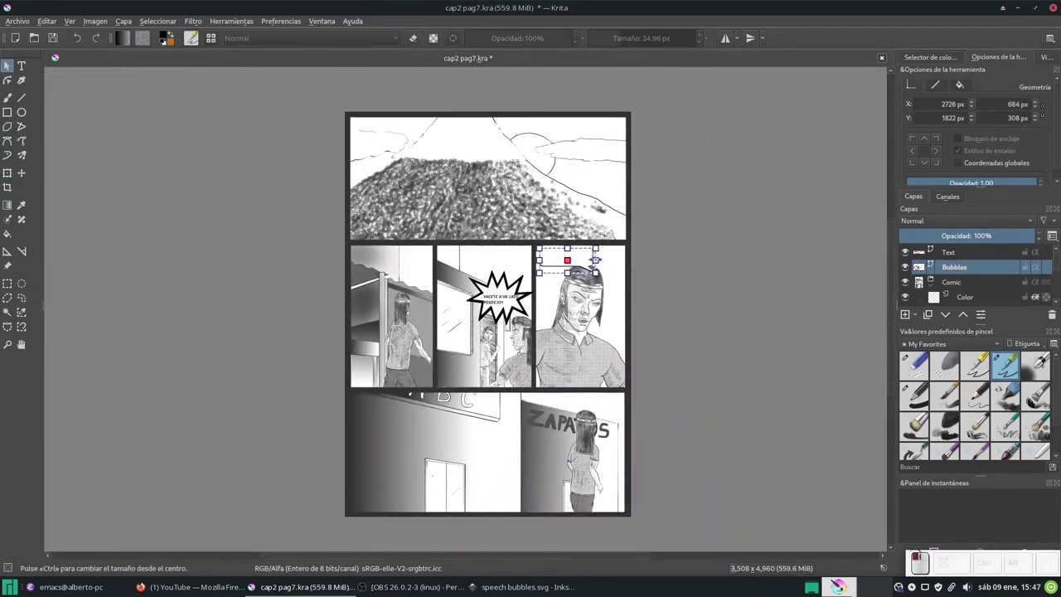
pyautogui.hotkey('alt', 'Tab')
pyautogui.hotkey('alt', 'Tab')
pyautogui.hotkey('ctrl', 'z')
pyautogui.hotkey('alt', 'Tab')
pyautogui.click(579, 272)
pyautogui.hotkey('ctrl', 'c')
pyautogui.hotkey('alt', 'Tab')
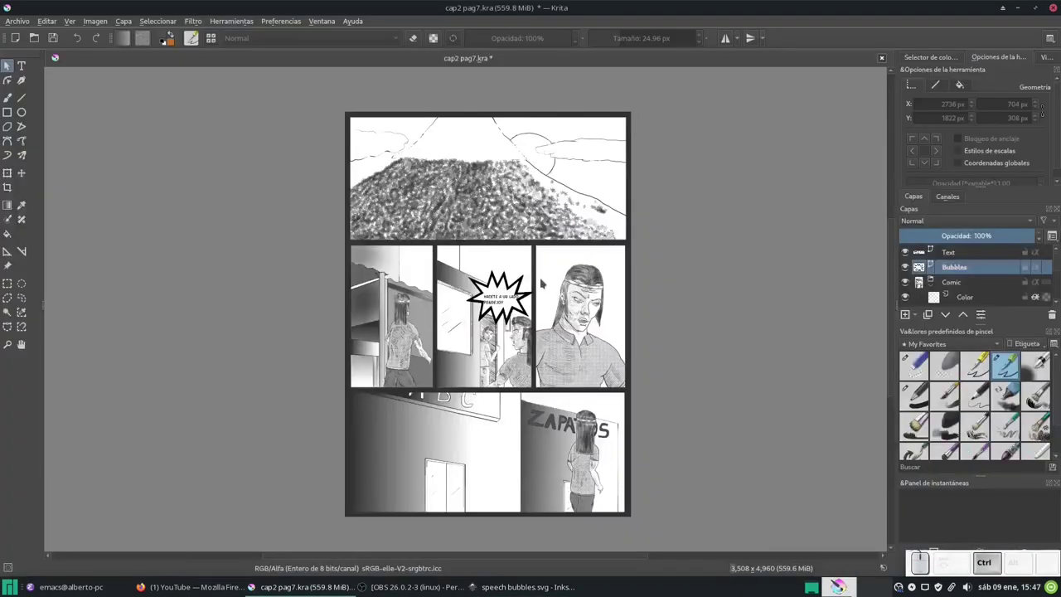
pyautogui.hotkey('ctrl', 'v')
pyautogui.moveTo(594, 260); pyautogui.dragTo(617, 259)
pyautogui.keyDown('ctrl'); pyautogui.scroll(5, 555, 271); pyautogui.keyUp('ctrl')
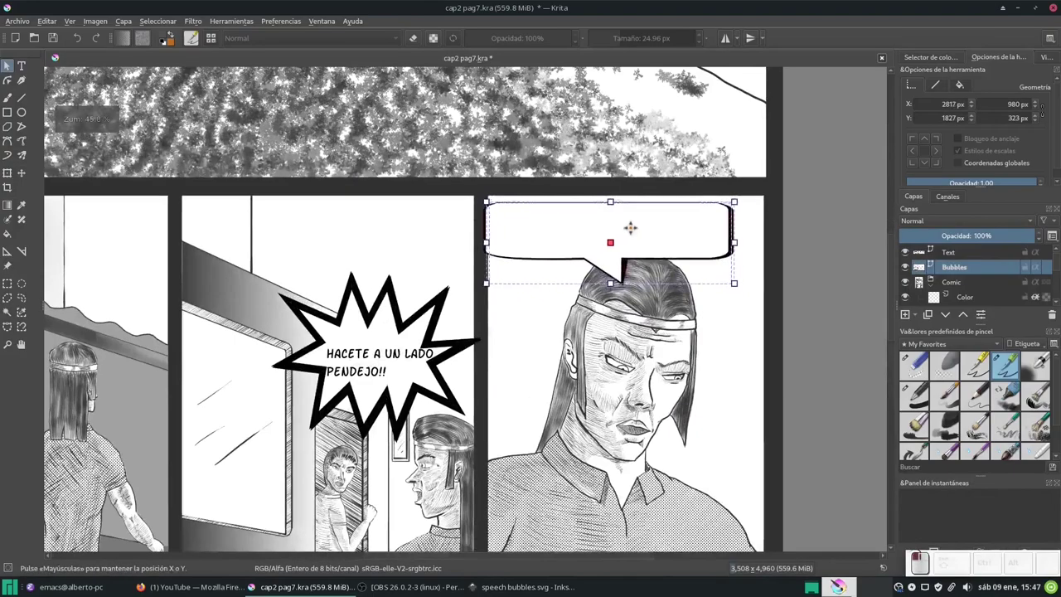
# Add 'DIOSES ESTÚPIDOS, ¿SOBRE ESTOS ES QUE QUIEREN GOBERNAR?' inside the bubble and save it.
pyautogui.press('t')
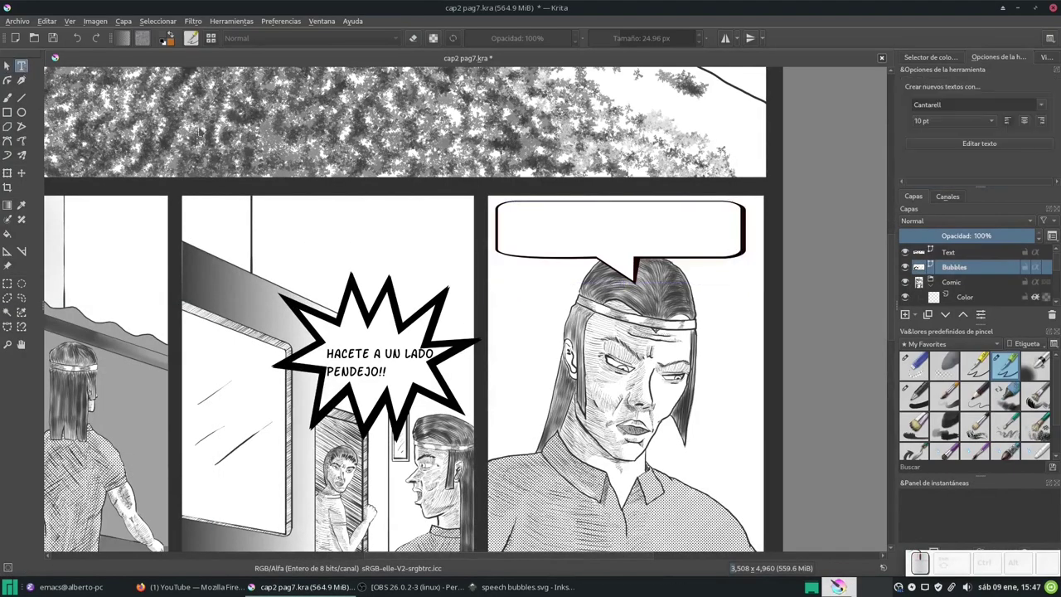
pyautogui.moveTo(739, 254); pyautogui.dragTo(739, 254)
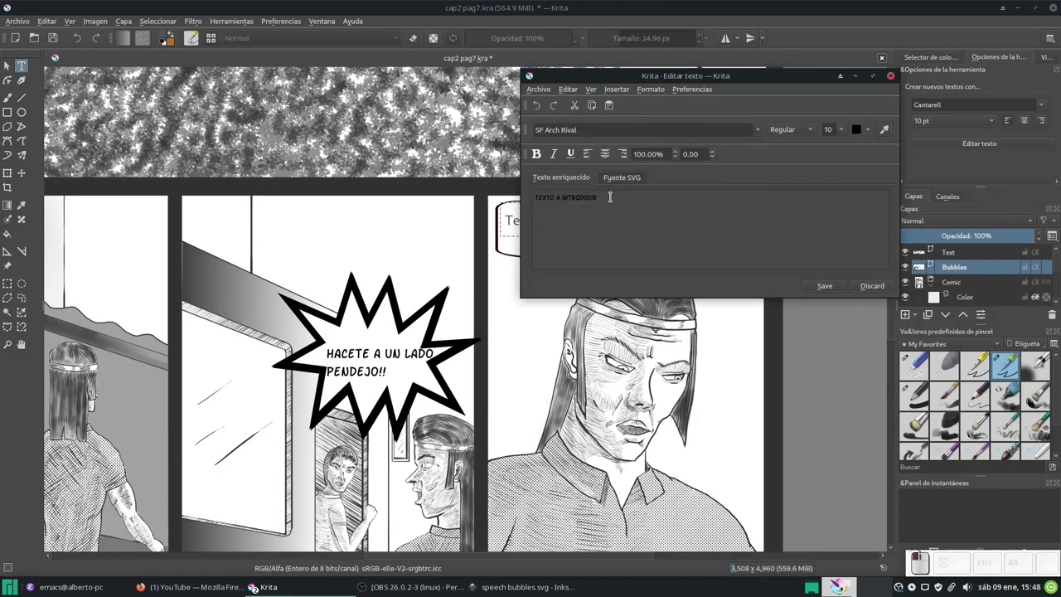
pyautogui.write('DIOSES ESTÚPIDOS,')
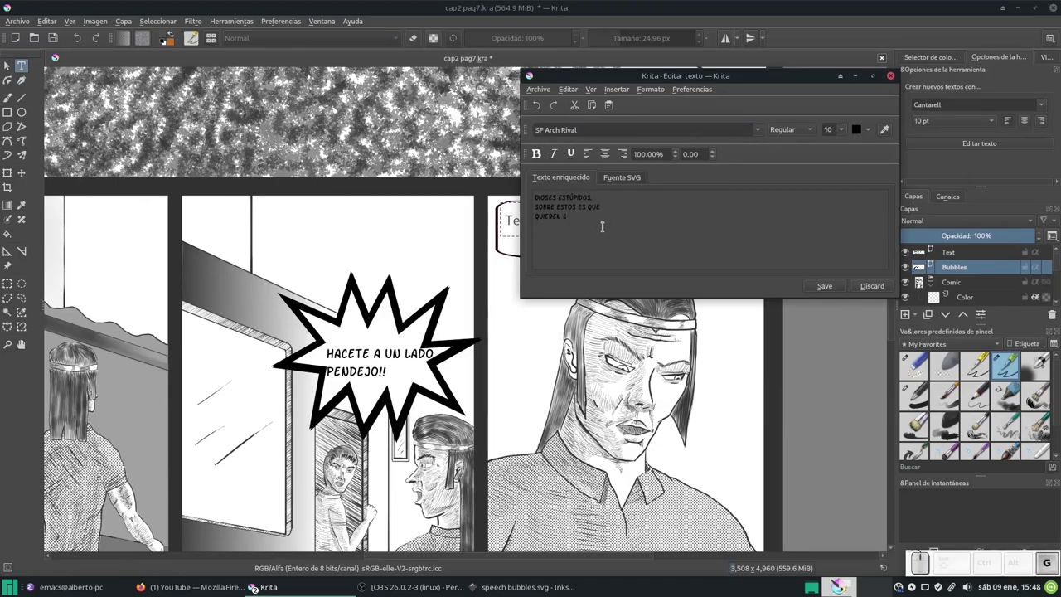
pyautogui.moveTo(612, 213); pyautogui.dragTo(863, 193)
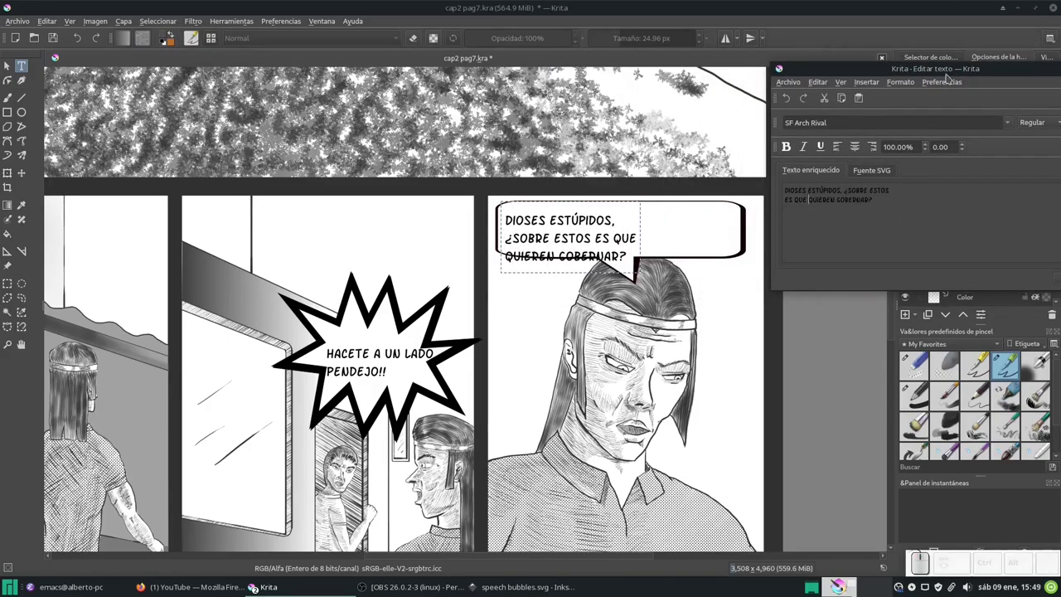
pyautogui.hotkey('ctrl', 's')
pyautogui.hotkey('ctrl', 'w')
# Make the shadow layer active and hatch shading onto the cloud in the top panel.
pyautogui.press('b')
pyautogui.scroll(10, 574, 171)
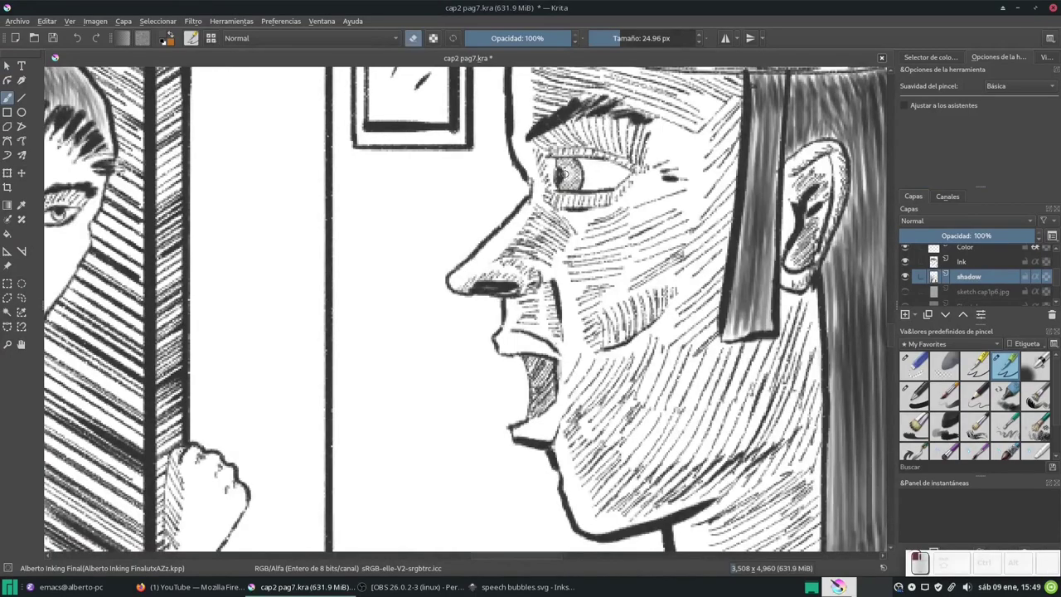
pyautogui.press('e')
pyautogui.scroll(5, 573, 158)
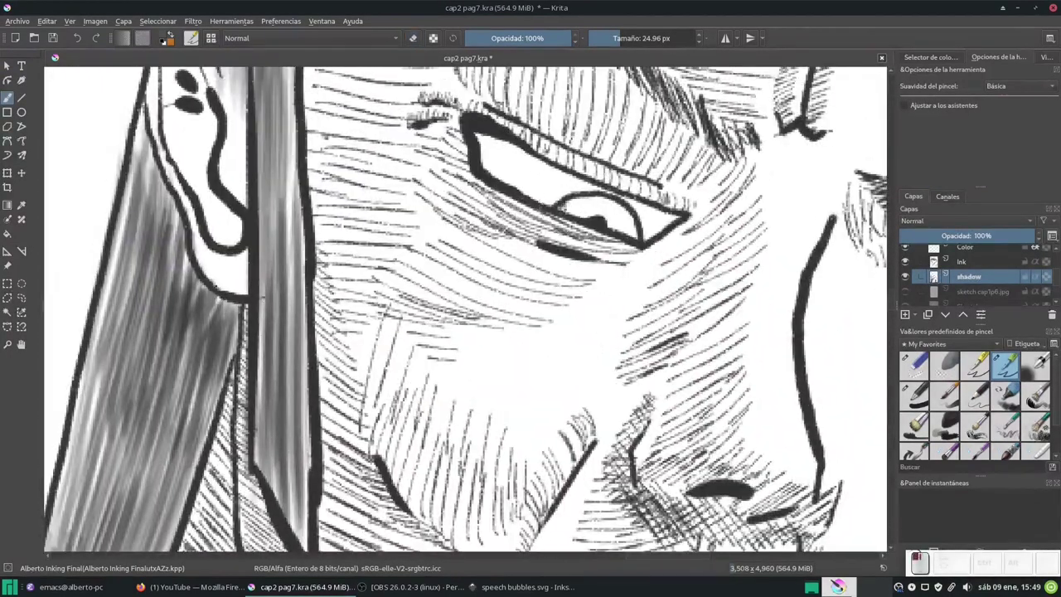
pyautogui.hscroll(5, 634, 220)
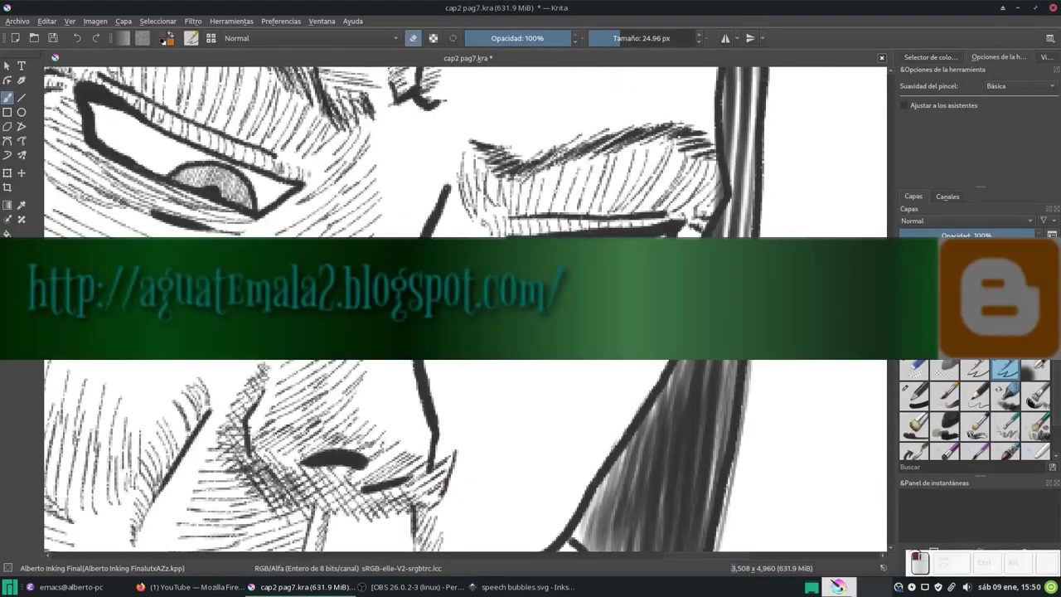
pyautogui.hscroll(-4, 639, 253)
pyautogui.press('e')
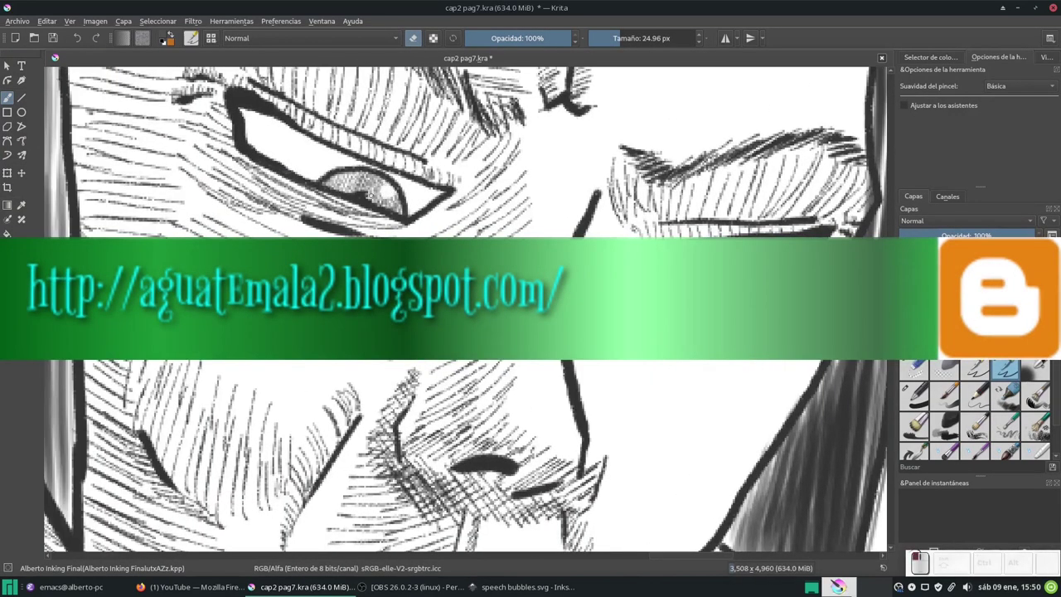
pyautogui.scroll(-5, 604, 118)
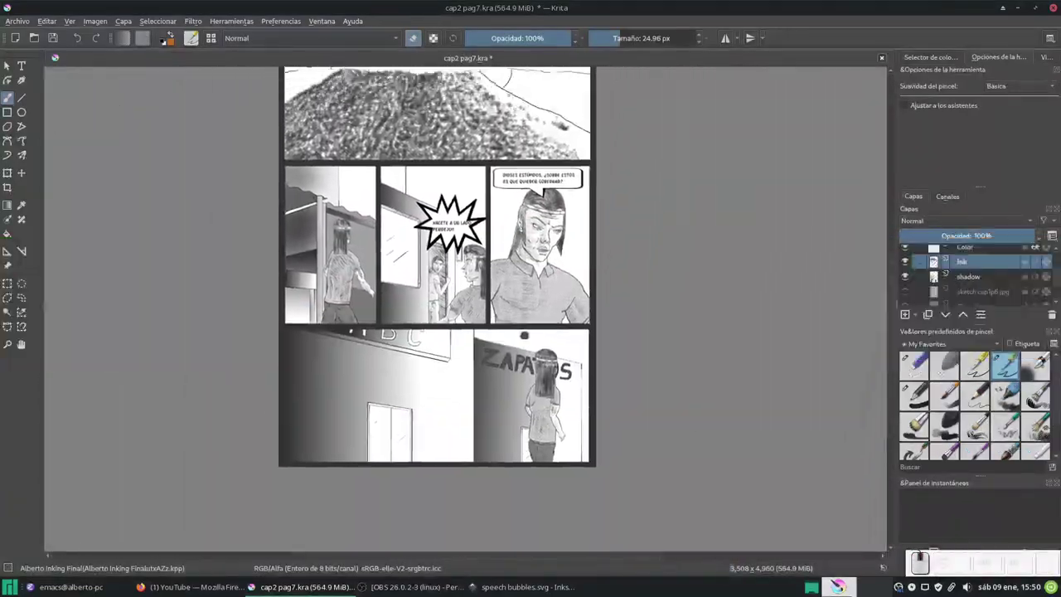
pyautogui.scroll(-1, 437, 266)
pyautogui.click(968, 276)
pyautogui.scroll(8, 517, 242)
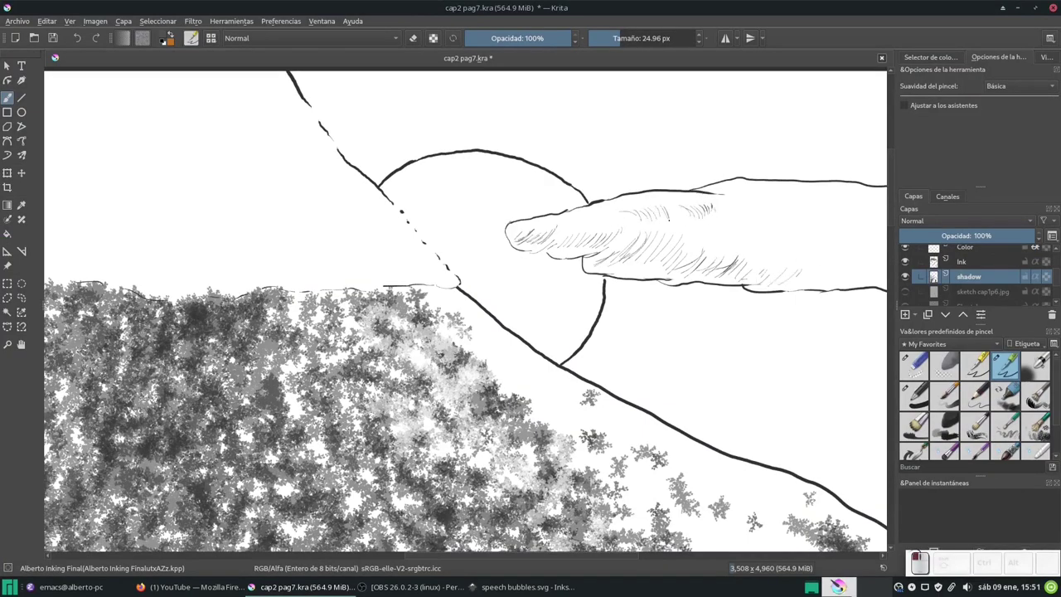
pyautogui.moveTo(776, 202); pyautogui.dragTo(555, 159)
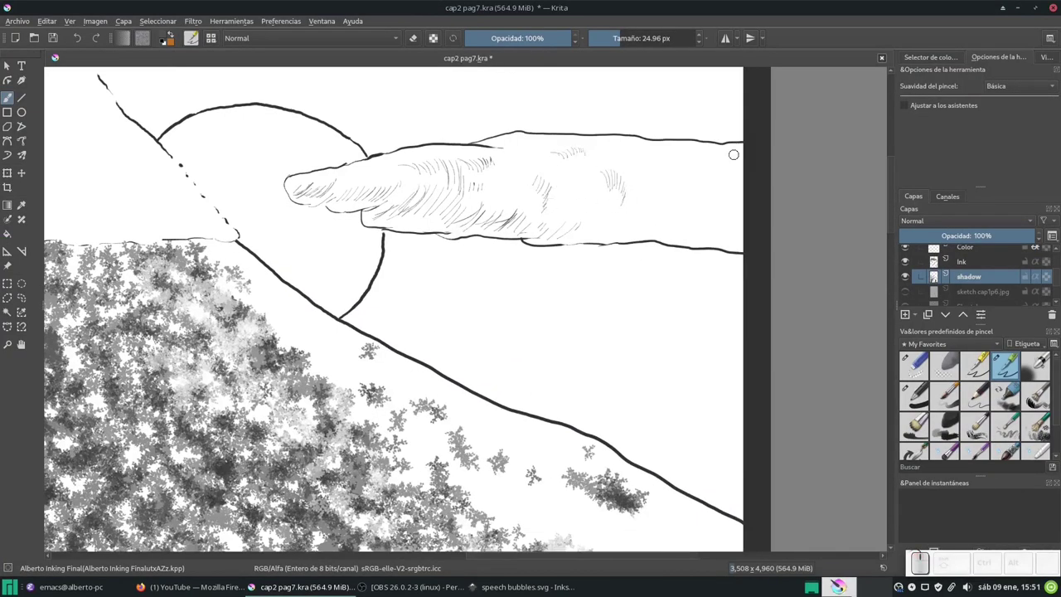
pyautogui.moveTo(723, 153); pyautogui.dragTo(713, 171)
# Hatch shading onto the bare mountain slopes above the foliage.
pyautogui.press('e')
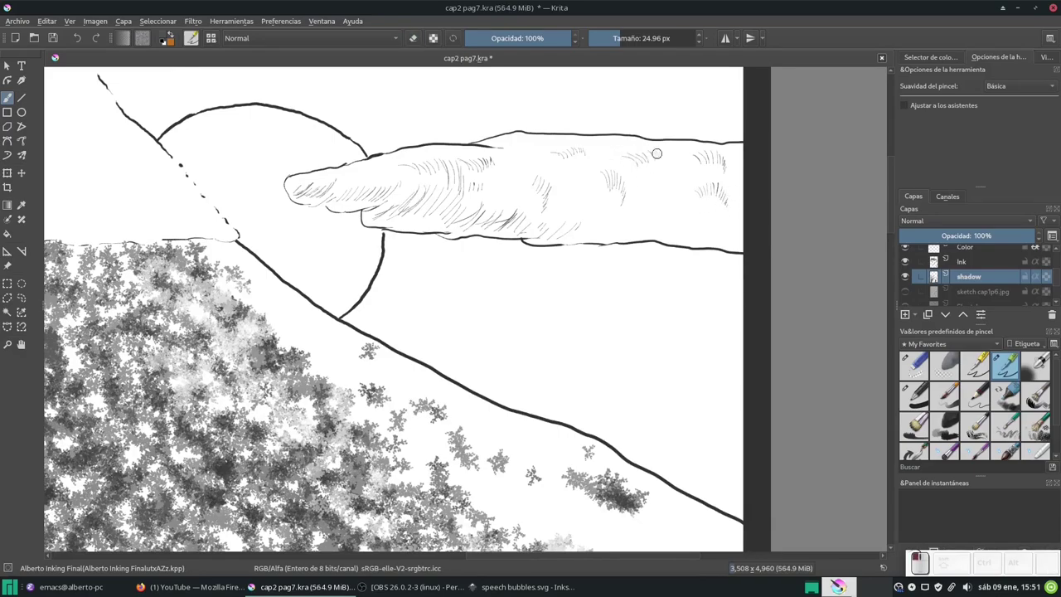
pyautogui.scroll(-5, 706, 226)
pyautogui.scroll(2, 609, 246)
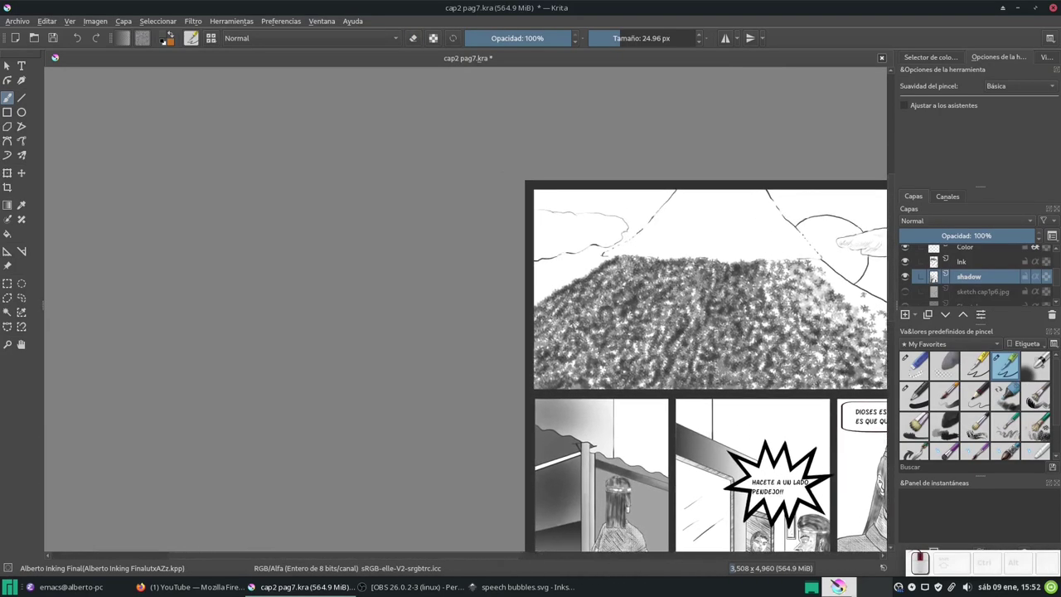
pyautogui.scroll(2, 609, 246)
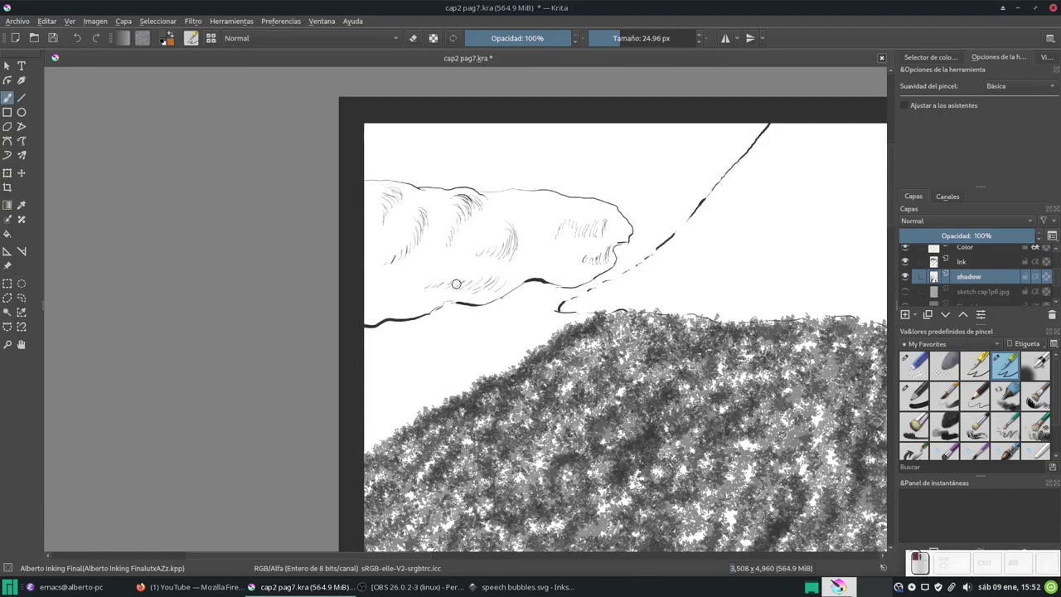
pyautogui.scroll(-5, 456, 283)
pyautogui.scroll(4, 473, 164)
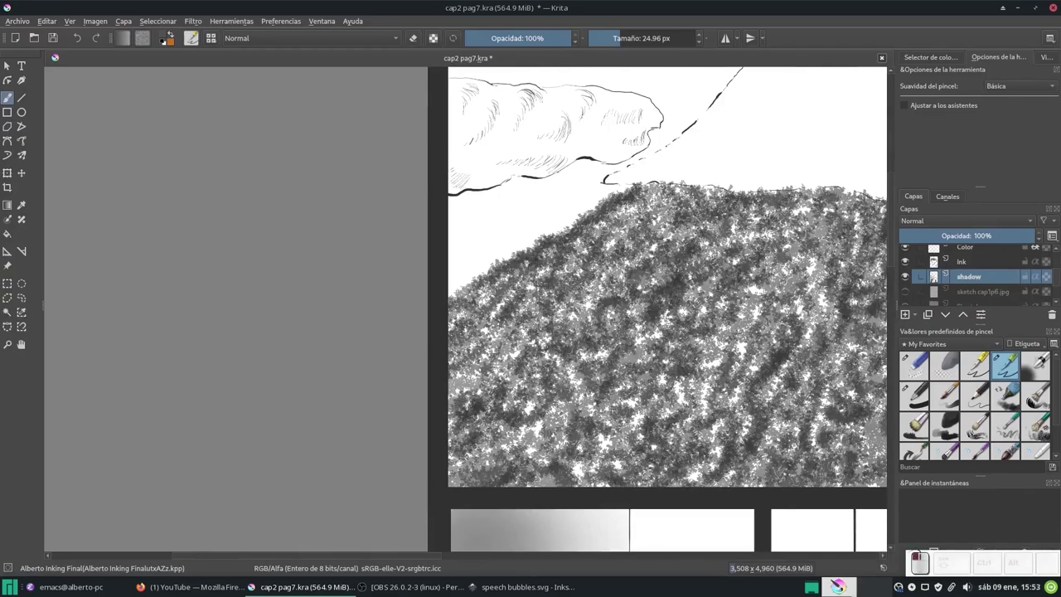
pyautogui.scroll(-5, 472, 224)
pyautogui.scroll(4, 473, 223)
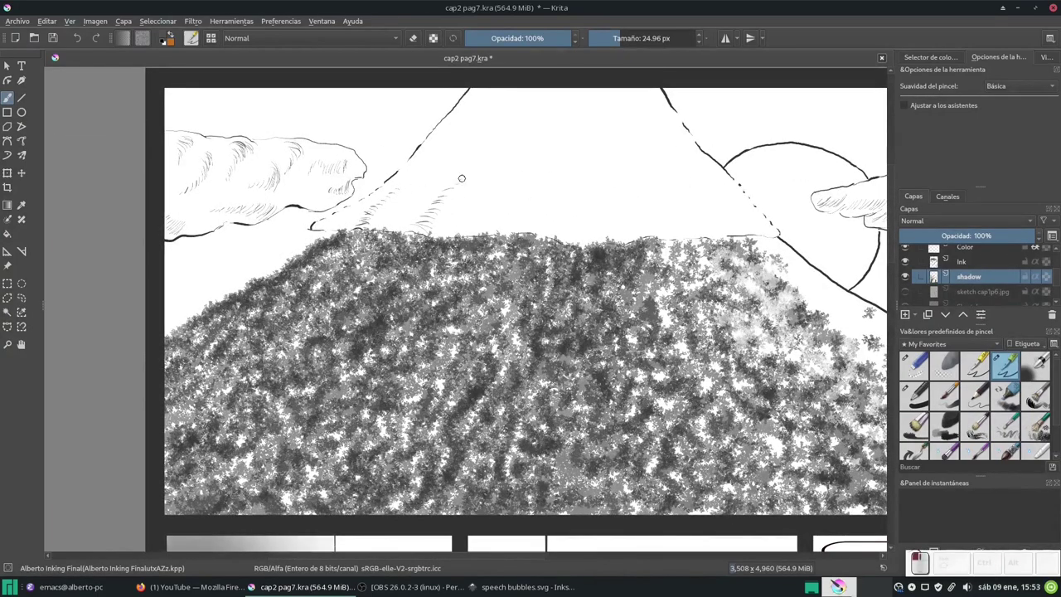
pyautogui.moveTo(462, 178); pyautogui.dragTo(514, 211)
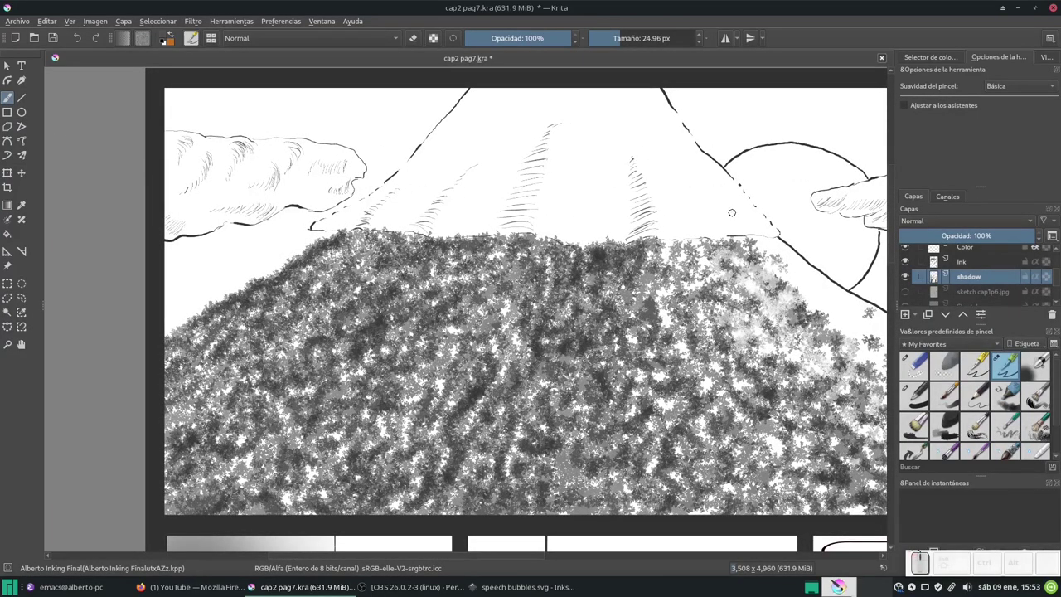
# Save the comic page.
pyautogui.scroll(-5, 462, 205)
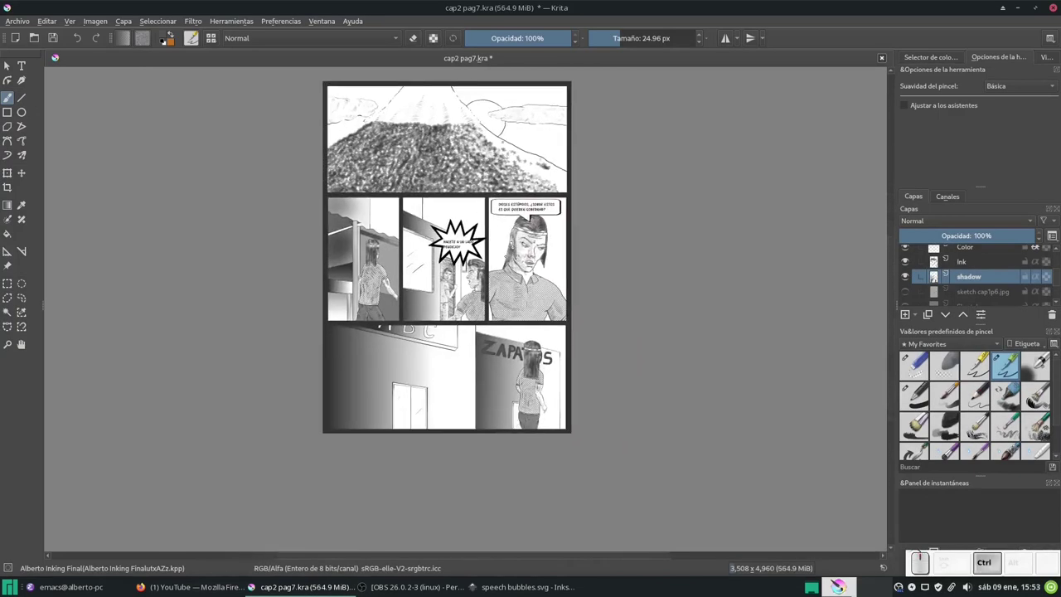
pyautogui.scroll(3, 479, 293)
pyautogui.hotkey('ctrl', 's')
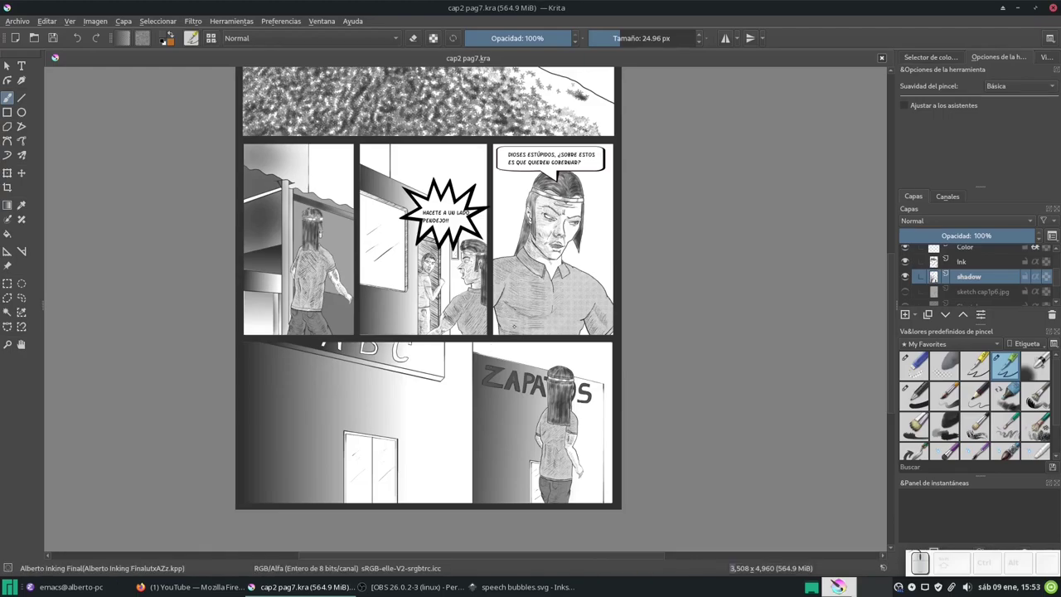
# Reposition the page and pick the Polygonal Selection tool for the awning area.
pyautogui.moveTo(427, 286)
pyautogui.mouseDown()
pyautogui.moveTo(575, 274)
pyautogui.moveTo(507, 279)
pyautogui.moveTo(450, 306)
pyautogui.moveTo(475, 303)
pyautogui.mouseUp()
pyautogui.scroll(-2, 415, 282)
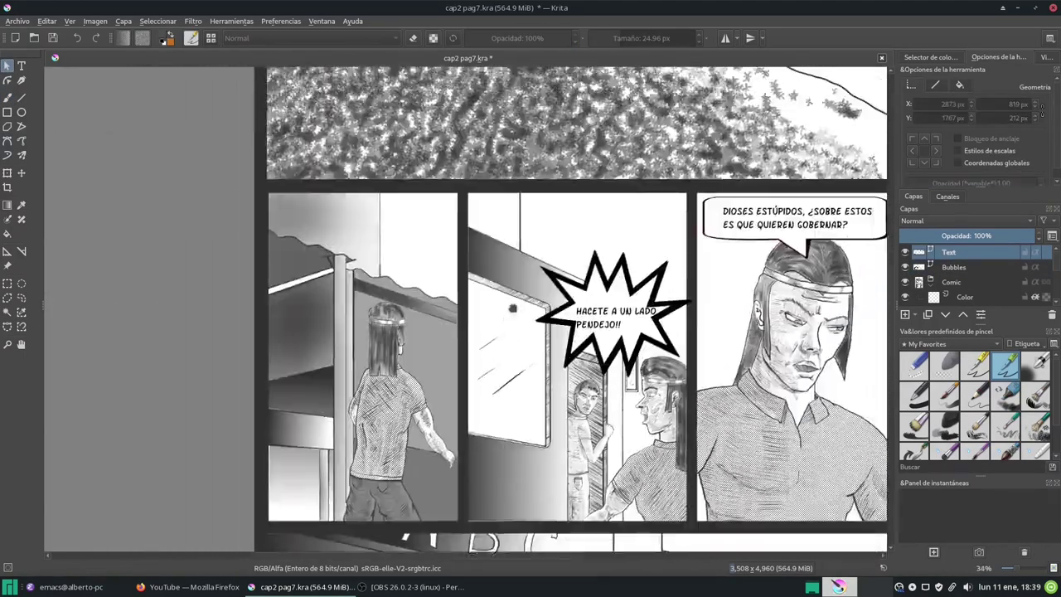
pyautogui.click(8, 297)
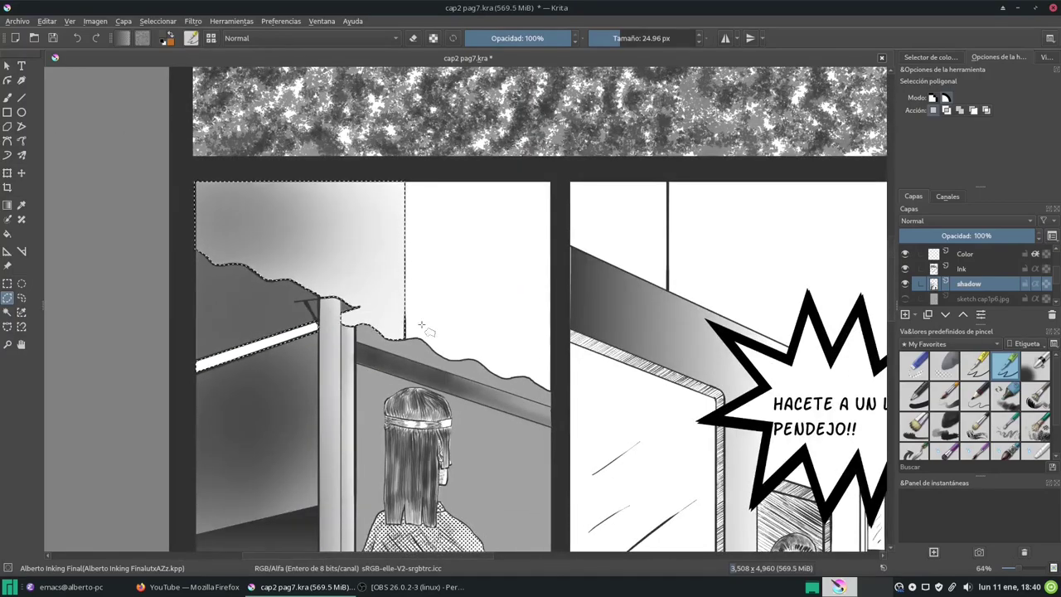
# Place a parallel ruler assistant with brush snapping, and hatch shadow along the left panel's top-left edge.
pyautogui.click(7, 251)
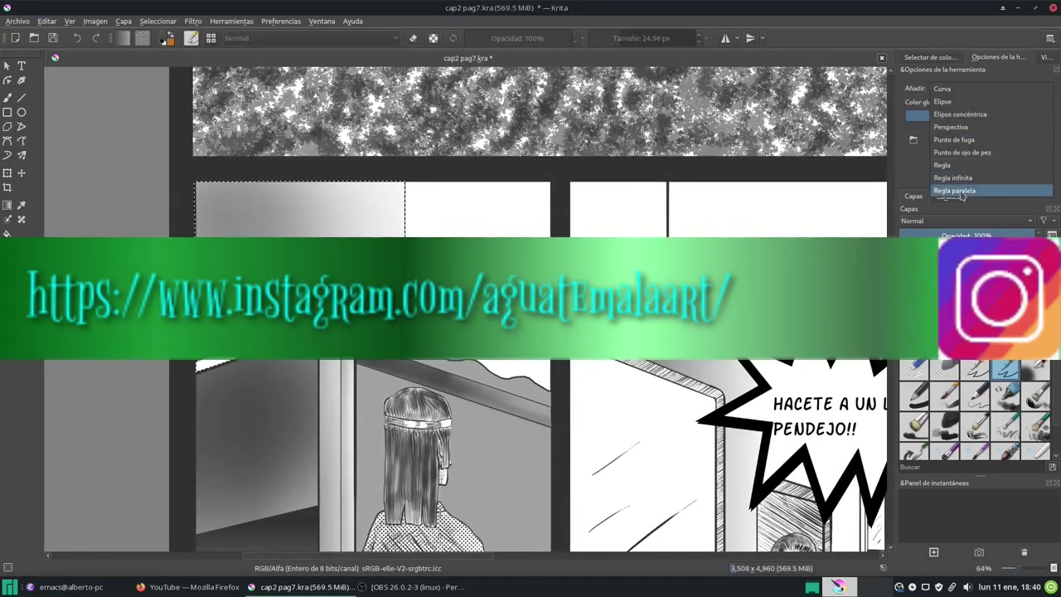
pyautogui.moveTo(468, 196); pyautogui.dragTo(501, 222)
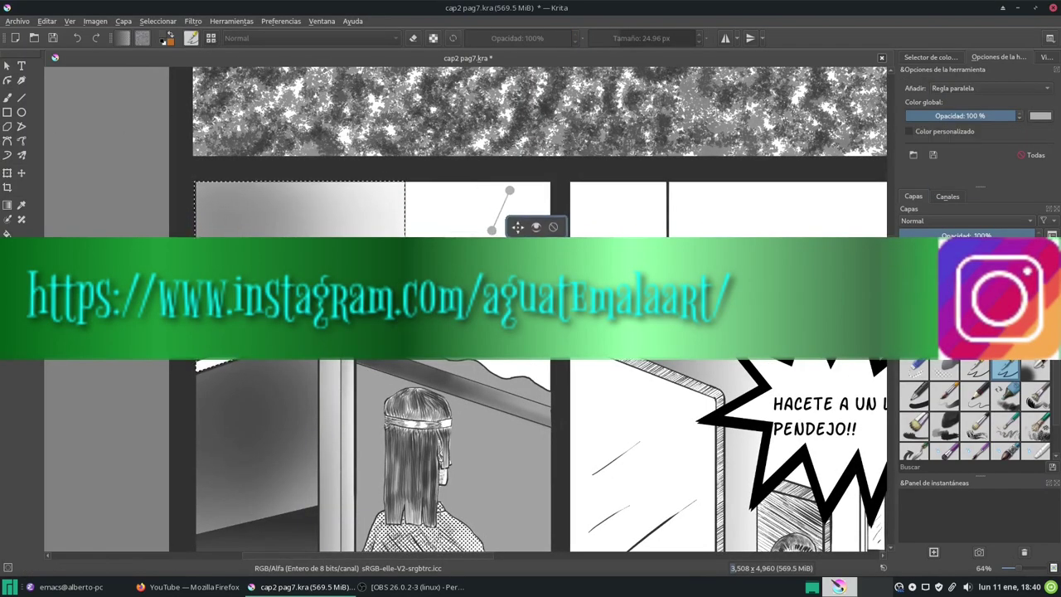
pyautogui.press('b')
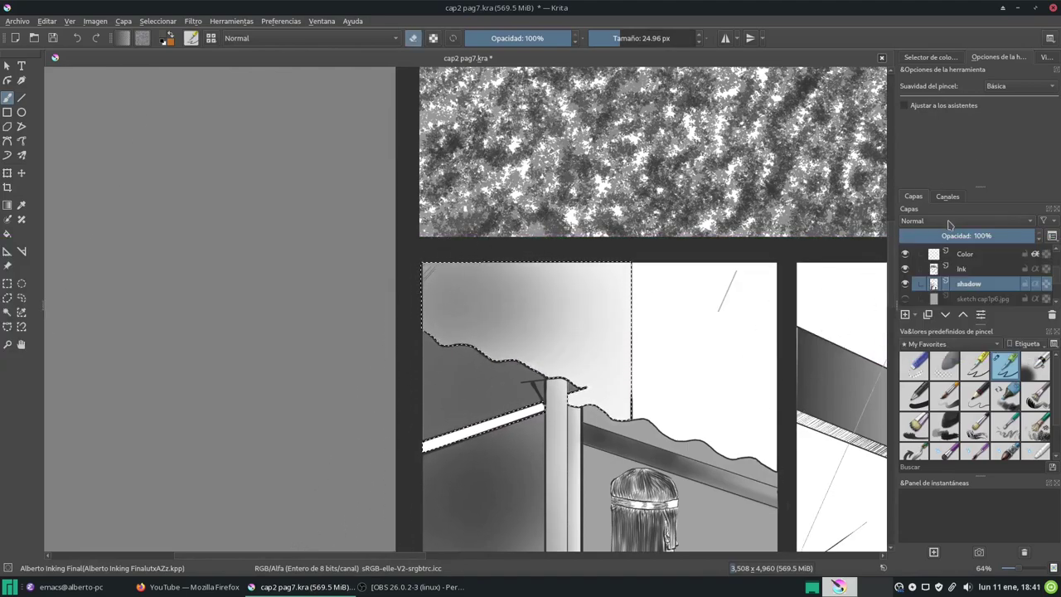
pyautogui.click(904, 105)
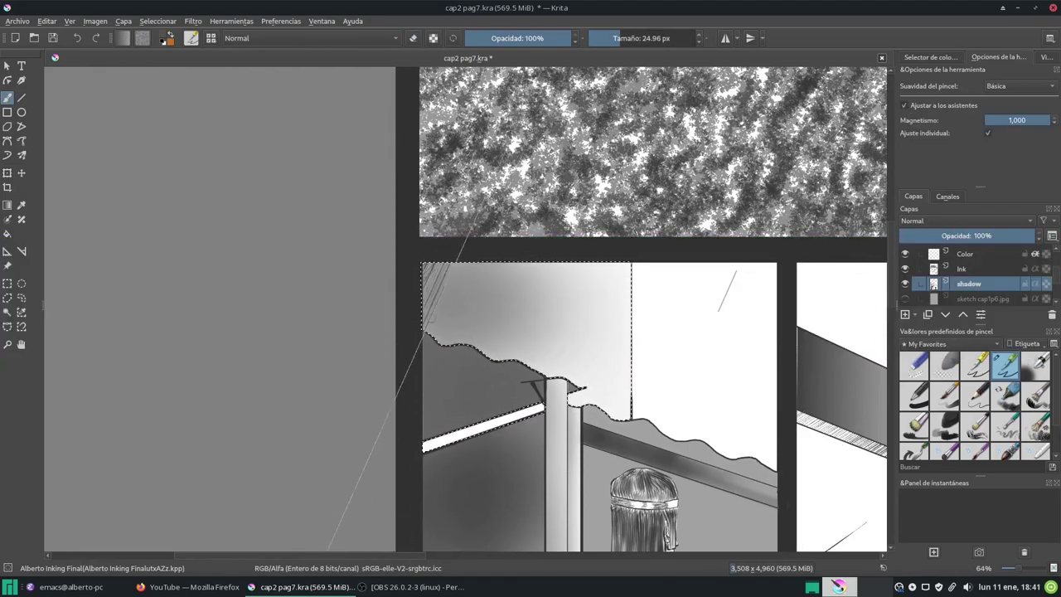
pyautogui.moveTo(419, 279); pyautogui.dragTo(545, 367)
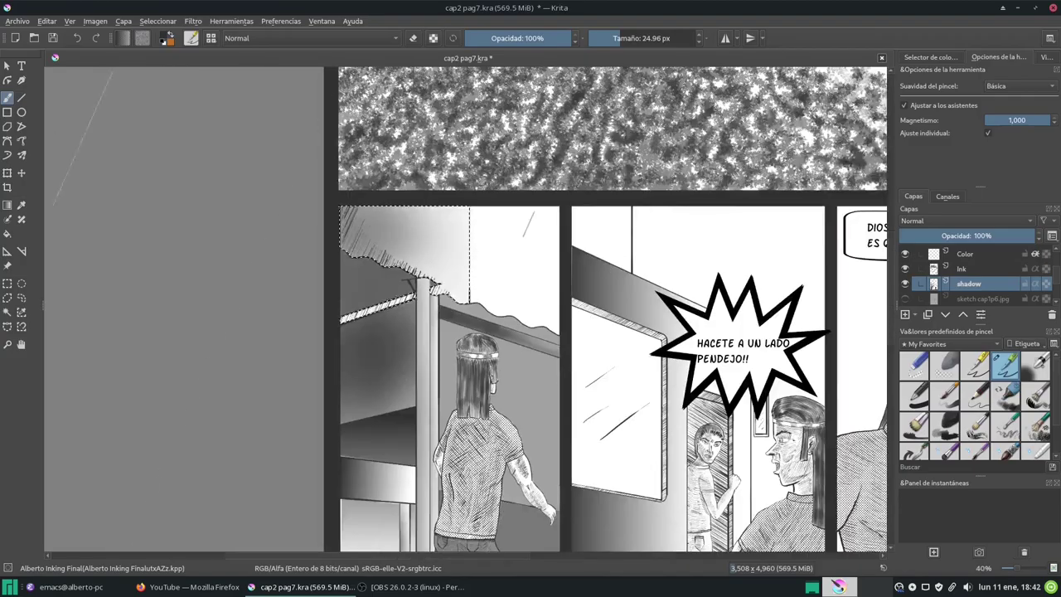
# Outline the door shape in the middle panel with a polygonal selection.
pyautogui.click(6, 298)
pyautogui.scroll(2, 419, 251)
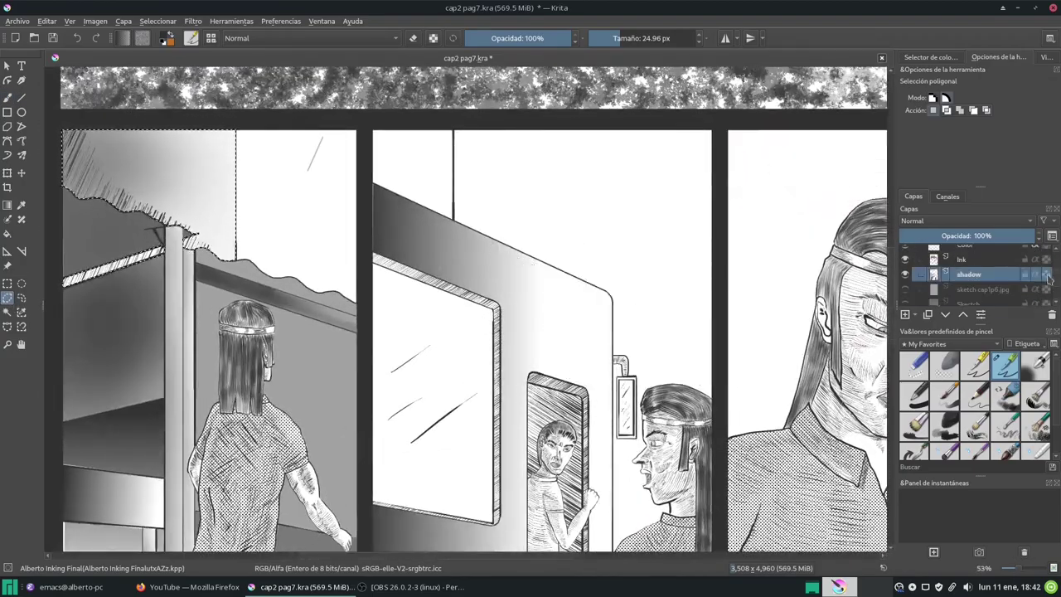
pyautogui.scroll(1, 419, 251)
pyautogui.click(334, 240)
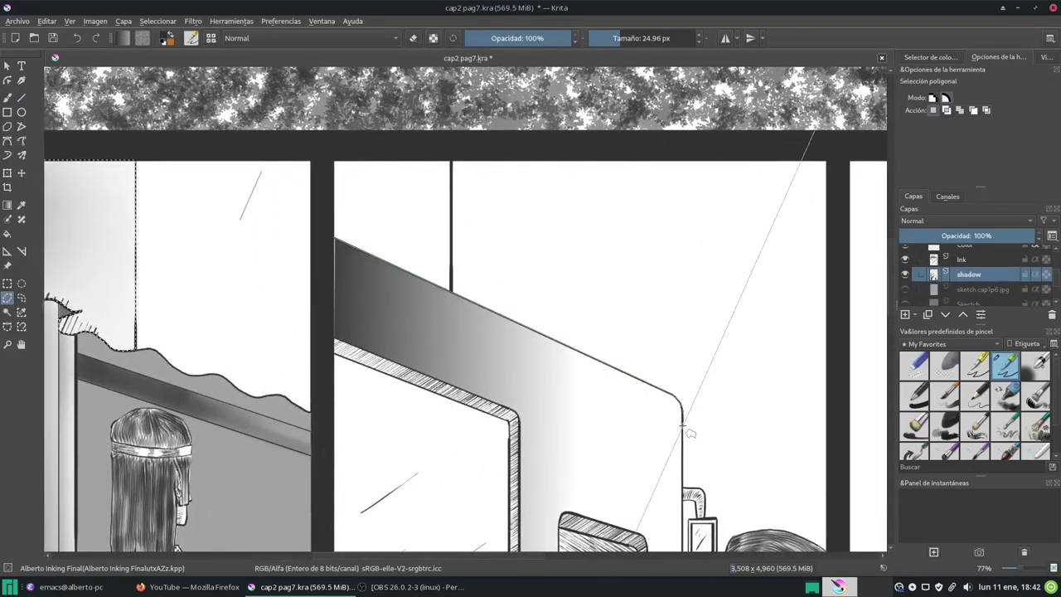
pyautogui.scroll(3, 549, 327)
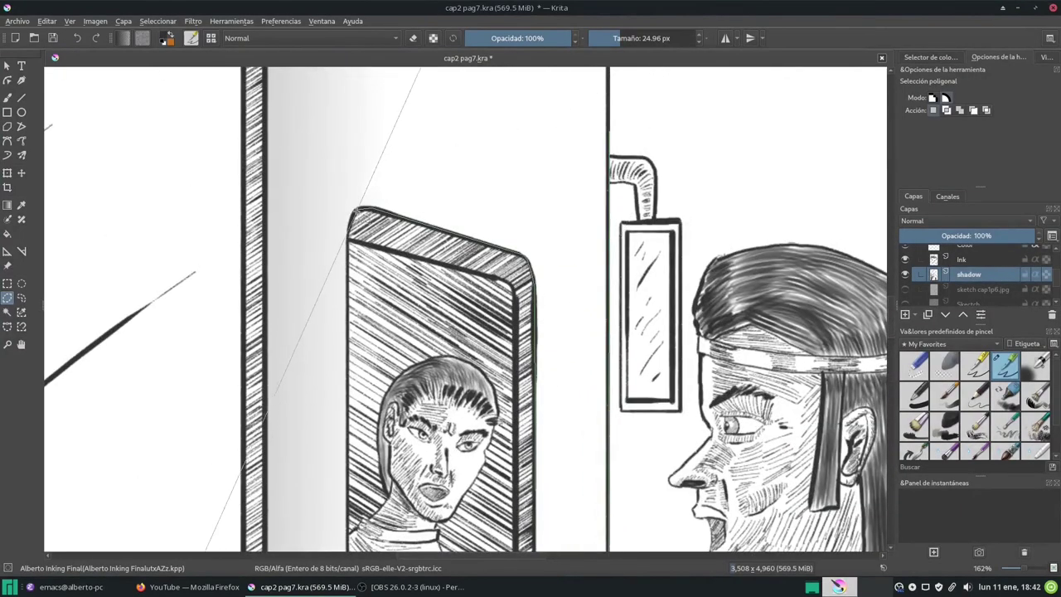
pyautogui.scroll(-5, 752, 452)
pyautogui.scroll(5, 752, 452)
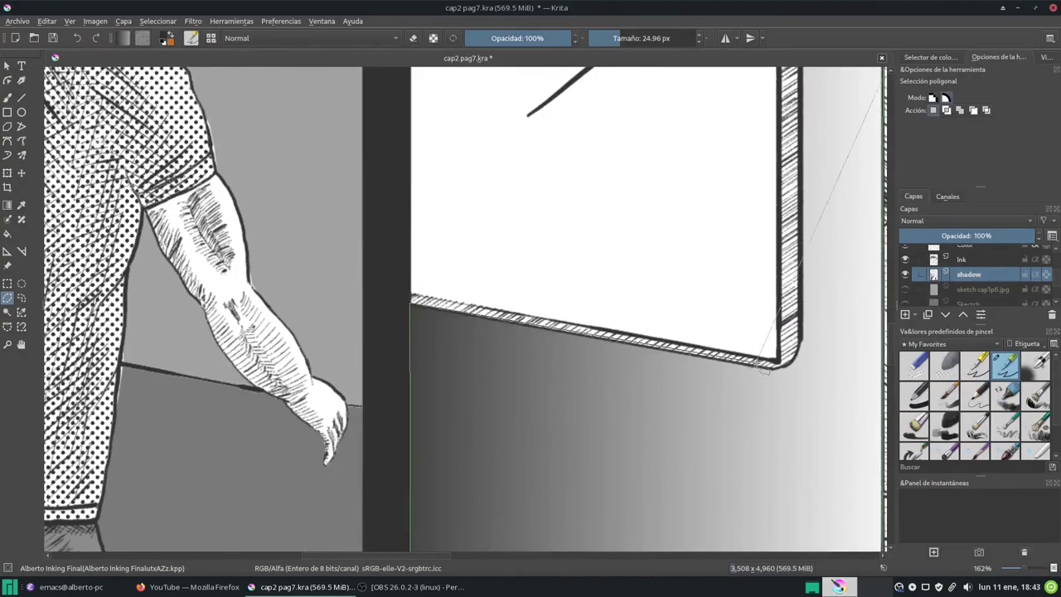
pyautogui.scroll(-2, 630, 311)
pyautogui.press('Return')
# Hatch three shadow strokes at the door's lower-left inside the selection.
pyautogui.press('b')
pyautogui.scroll(-6, 630, 311)
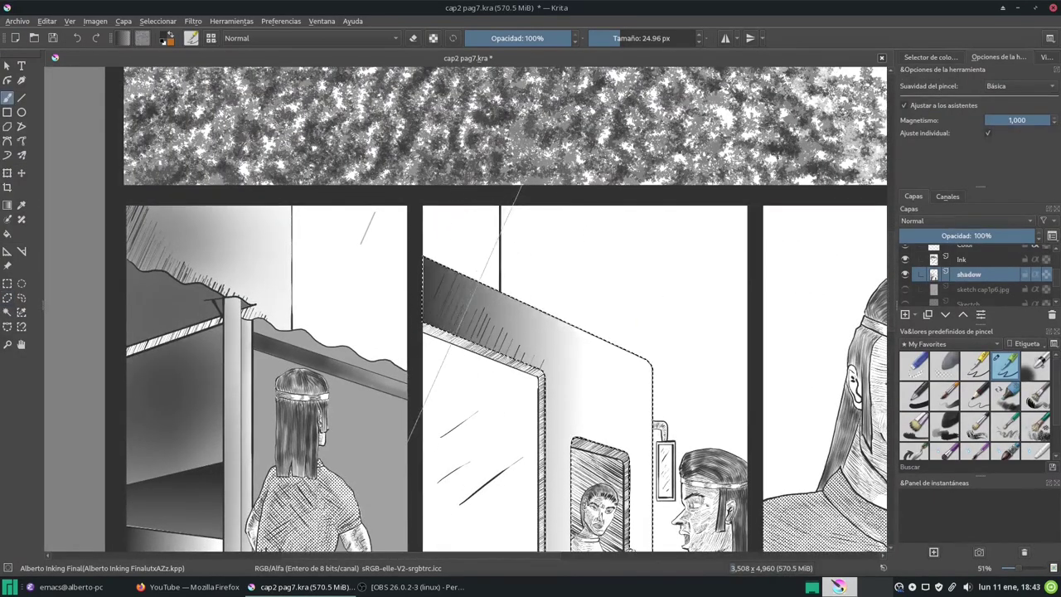
pyautogui.scroll(-3, 506, 306)
pyautogui.moveTo(530, 415)
pyautogui.mouseDown()
pyautogui.moveTo(487, 518)
pyautogui.moveTo(505, 518)
pyautogui.mouseUp()
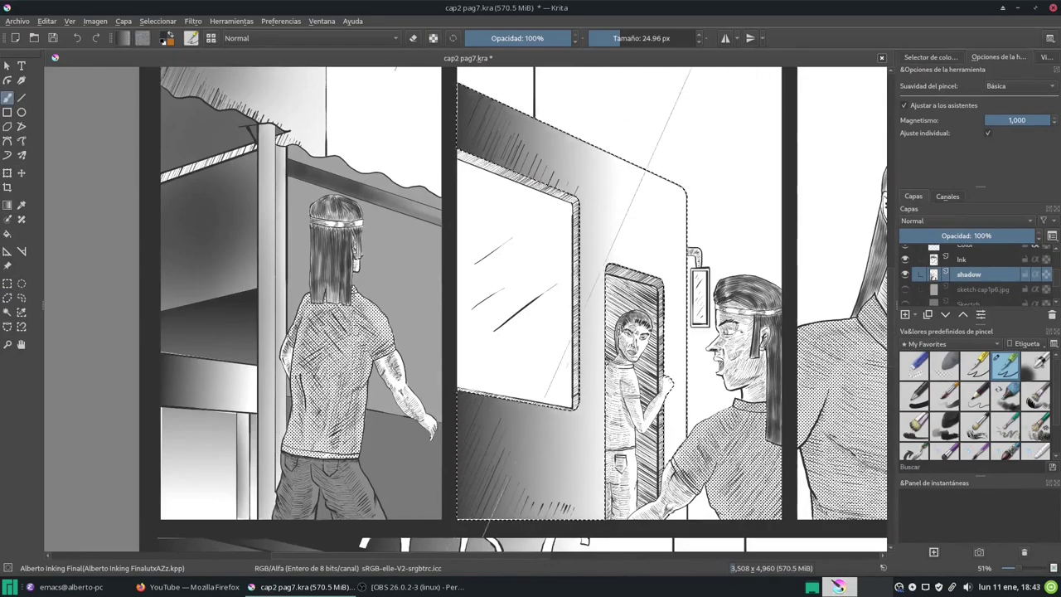
pyautogui.moveTo(580, 406); pyautogui.dragTo(530, 518)
pyautogui.moveTo(510, 419); pyautogui.dragTo(464, 522)
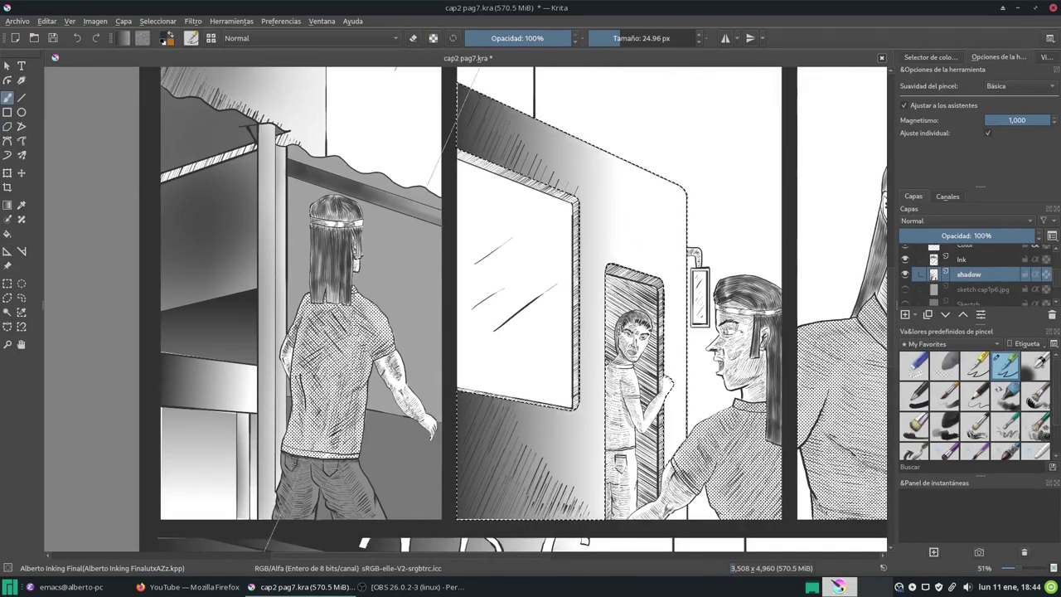
# Hatch the top band of the middle panel's door area.
pyautogui.moveTo(531, 91); pyautogui.dragTo(514, 141)
pyautogui.moveTo(593, 116); pyautogui.dragTo(580, 157)
pyautogui.scroll(-3, 506, 307)
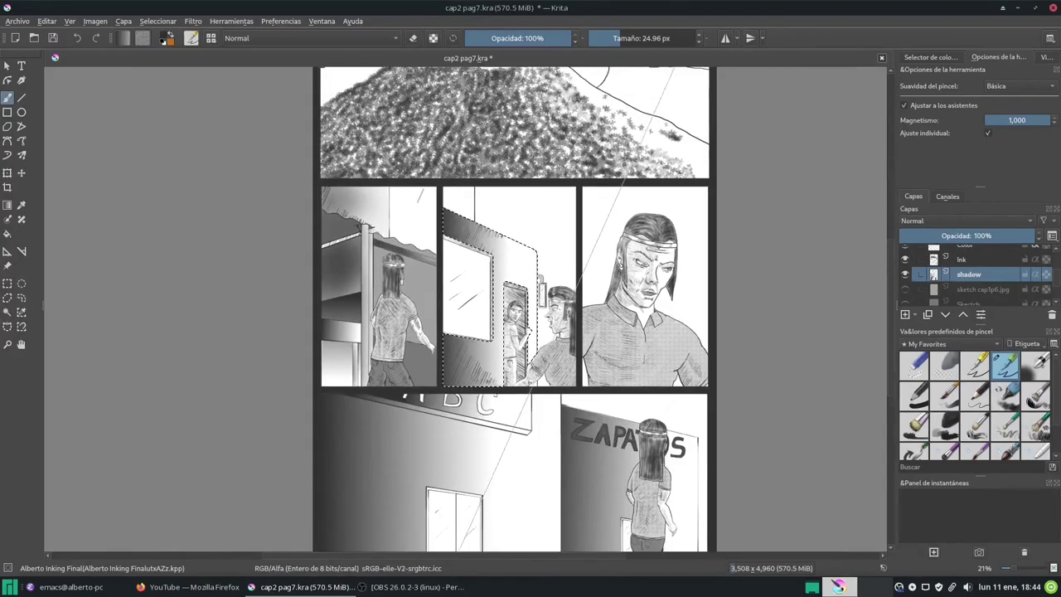
pyautogui.scroll(2, 506, 307)
pyautogui.scroll(-2, 506, 307)
# Select slanted diagonal bands along the beams of the left panel's wall.
pyautogui.click(7, 298)
pyautogui.scroll(3, 165, 248)
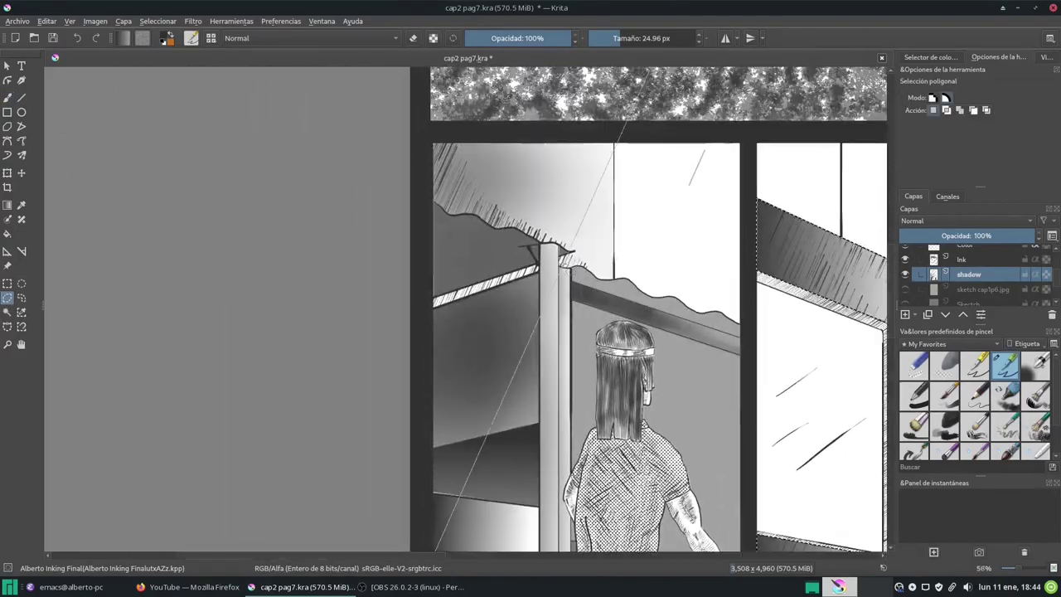
pyautogui.click(429, 339)
pyautogui.click(430, 325)
pyautogui.click(573, 276)
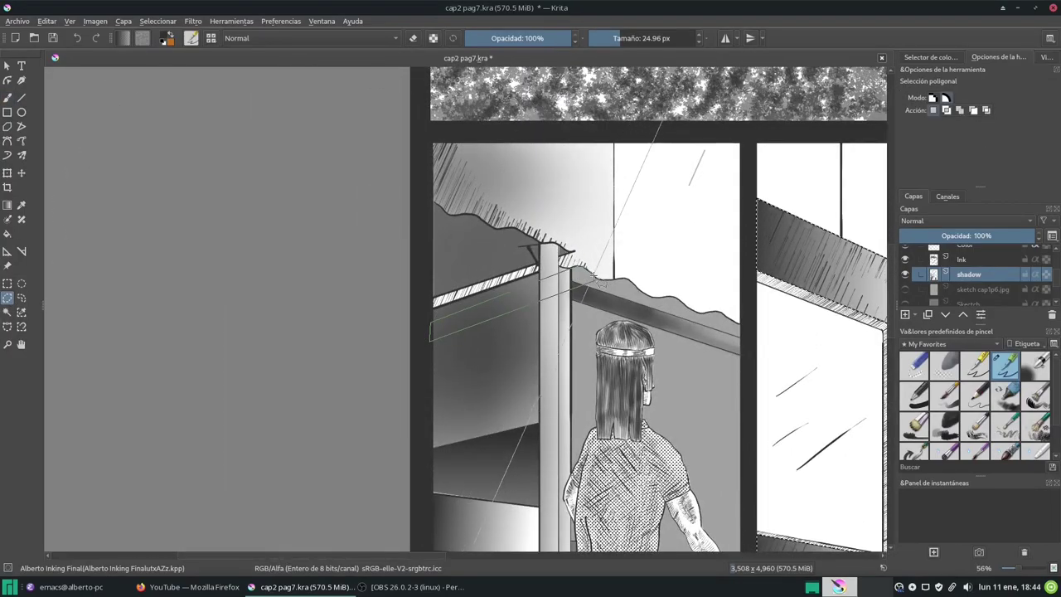
pyautogui.doubleClick(616, 281)
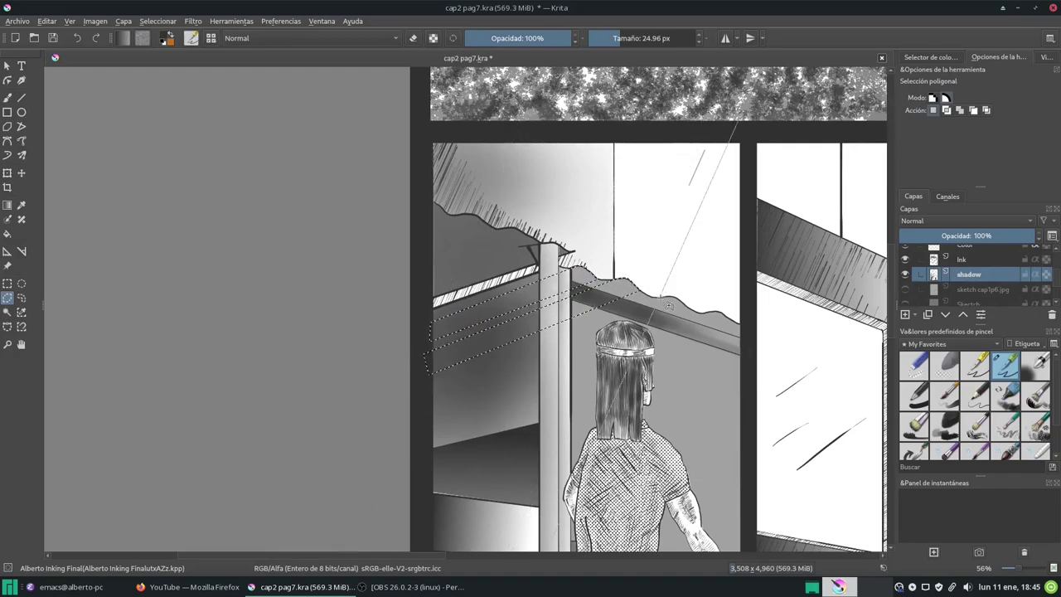
pyautogui.click(426, 393)
pyautogui.click(427, 418)
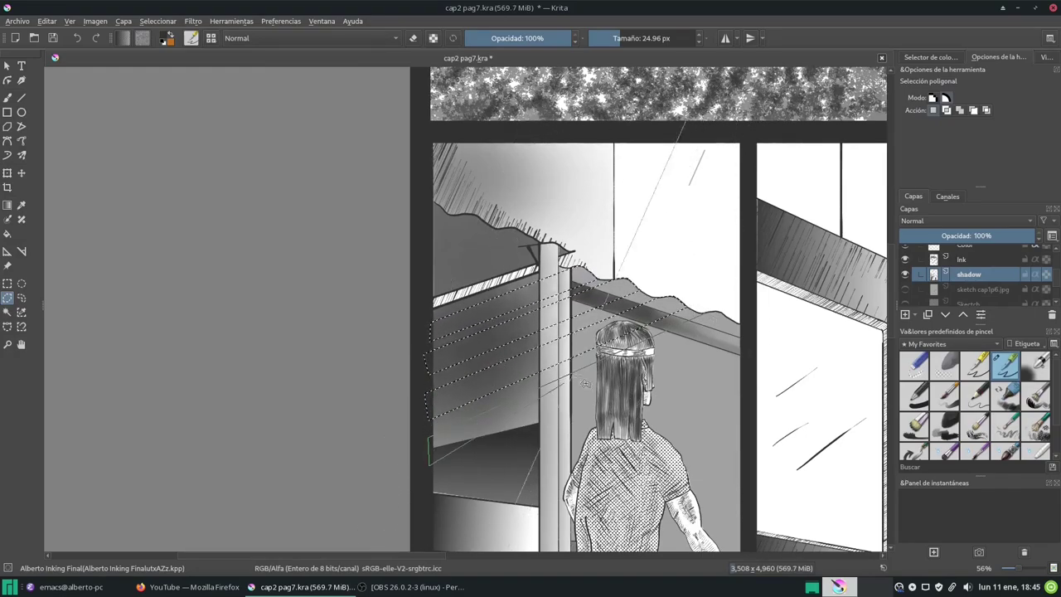
pyautogui.doubleClick(715, 315)
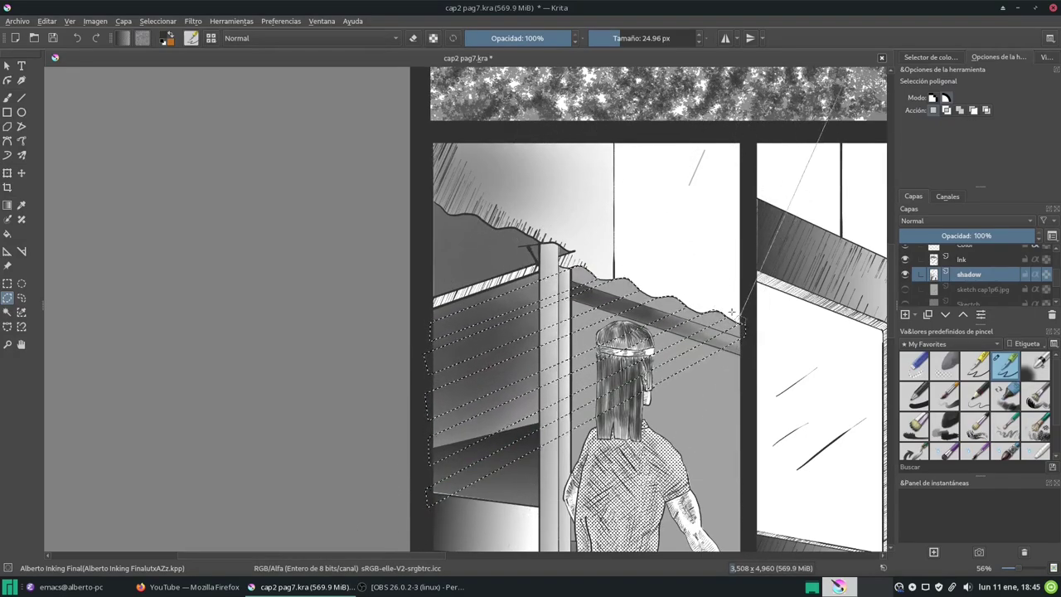
pyautogui.press('b')
pyautogui.scroll(5, 487, 309)
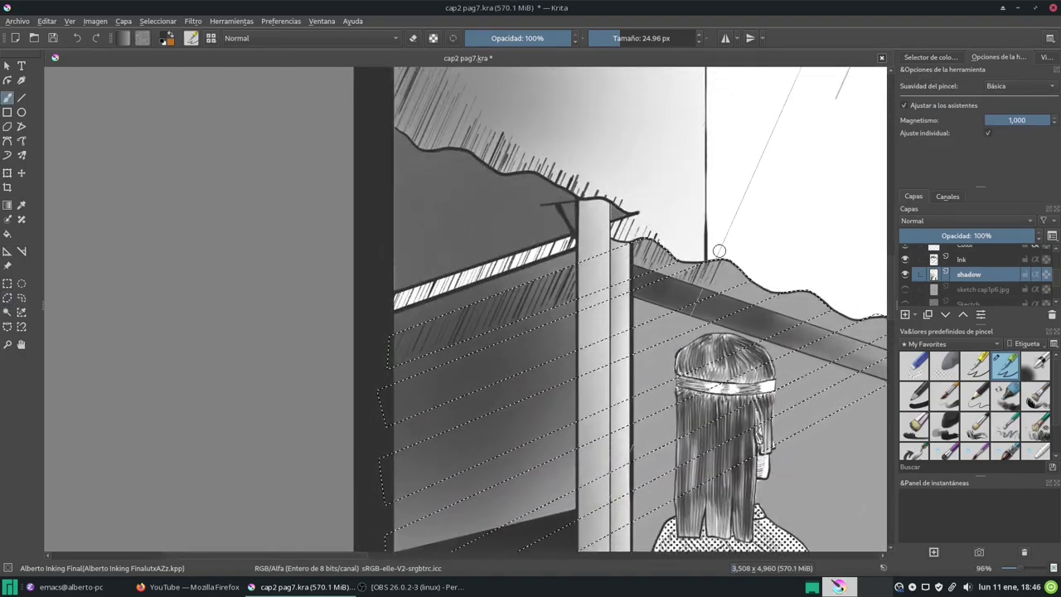
# Hatch steep strokes on the left wall between the pillar and the hair.
pyautogui.moveTo(534, 336); pyautogui.dragTo(515, 382)
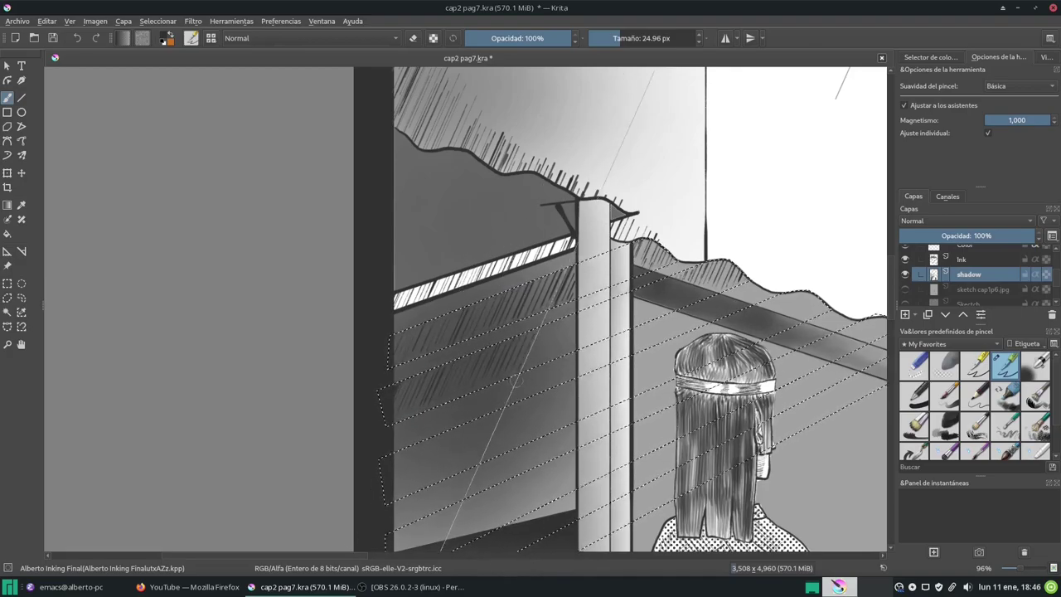
pyautogui.moveTo(808, 287); pyautogui.dragTo(749, 239)
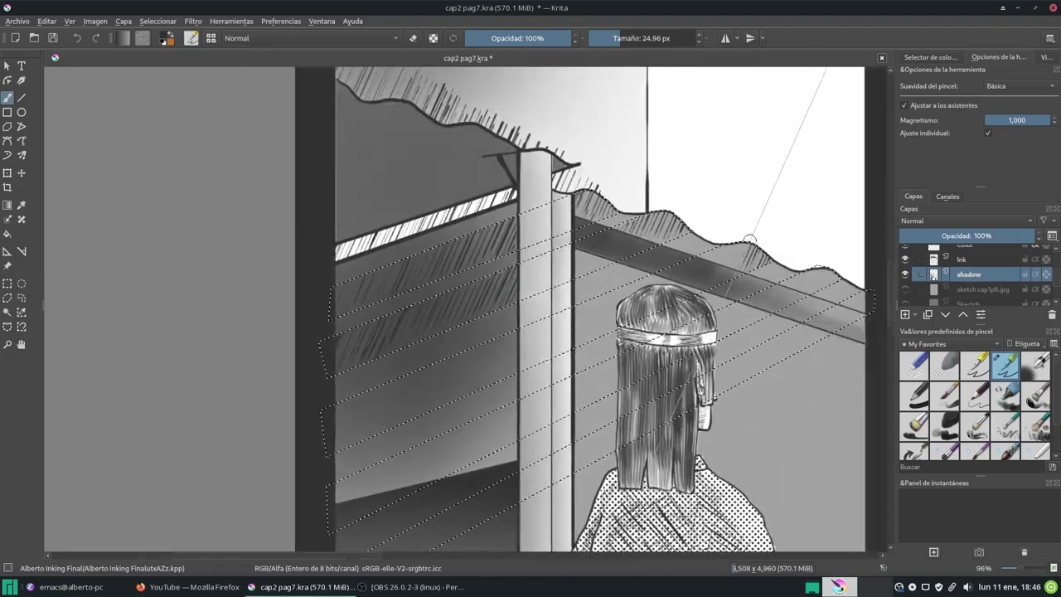
pyautogui.moveTo(405, 262); pyautogui.dragTo(352, 382)
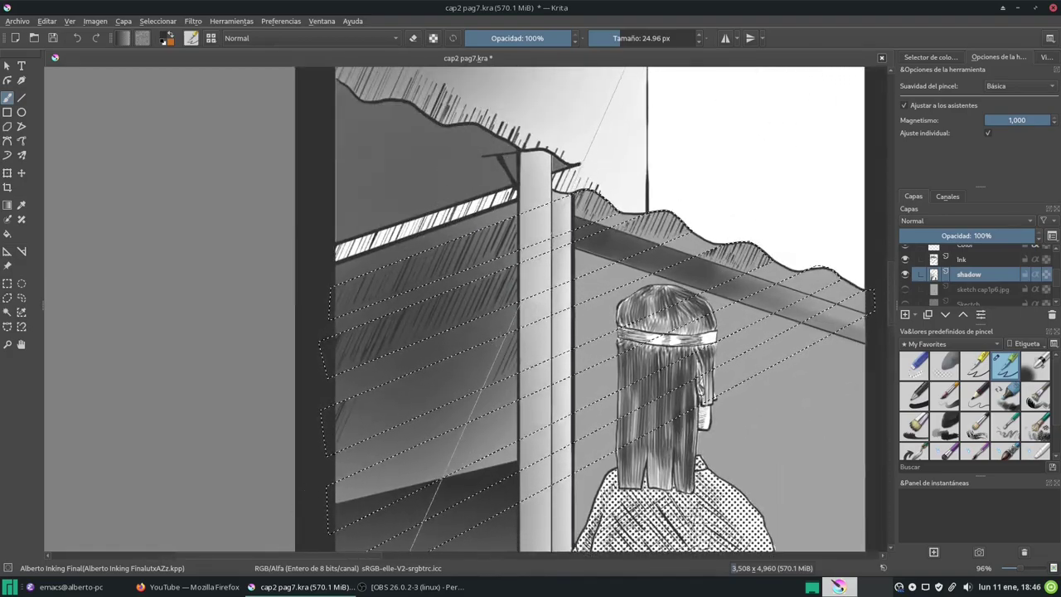
pyautogui.scroll(3, 454, 412)
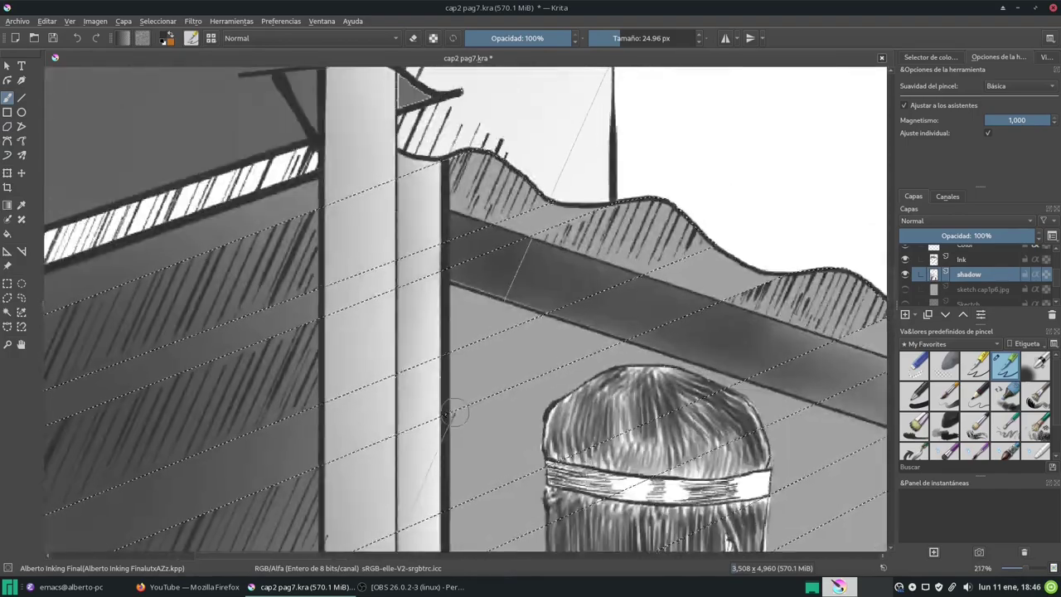
pyautogui.moveTo(454, 412)
pyautogui.mouseDown()
pyautogui.moveTo(562, 374)
pyautogui.moveTo(442, 275)
pyautogui.mouseUp()
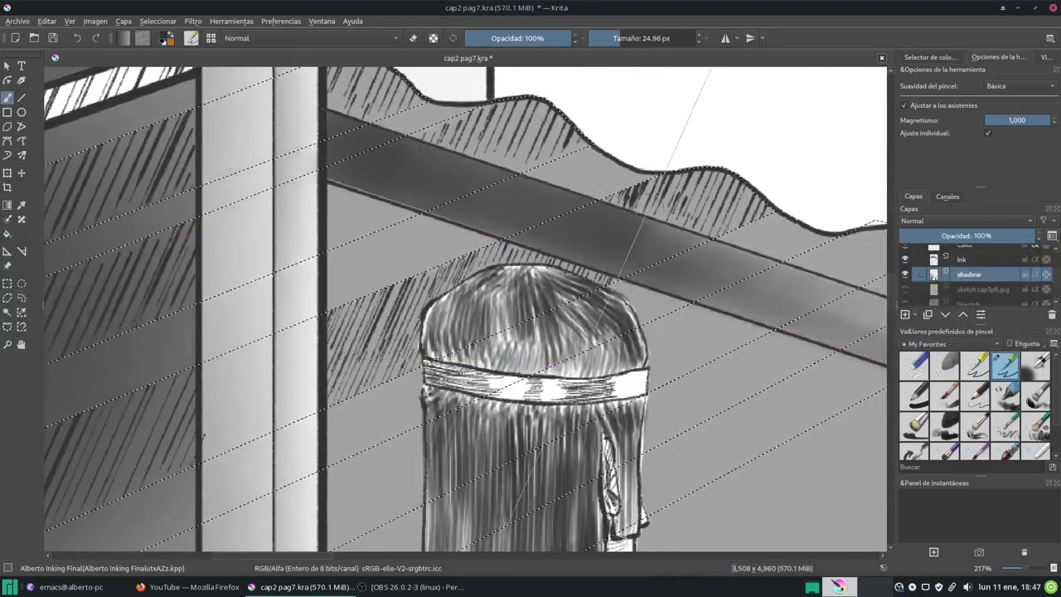
# Fill the left selection bands around the pillar with diagonal hatching.
pyautogui.moveTo(799, 250); pyautogui.dragTo(657, 217)
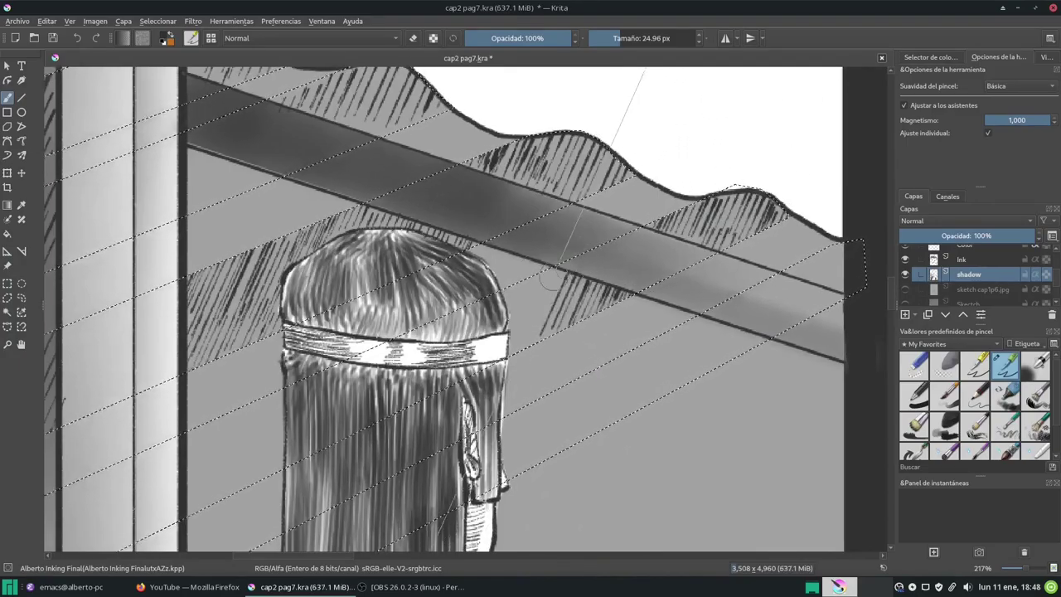
pyautogui.moveTo(199, 471); pyautogui.dragTo(653, 191)
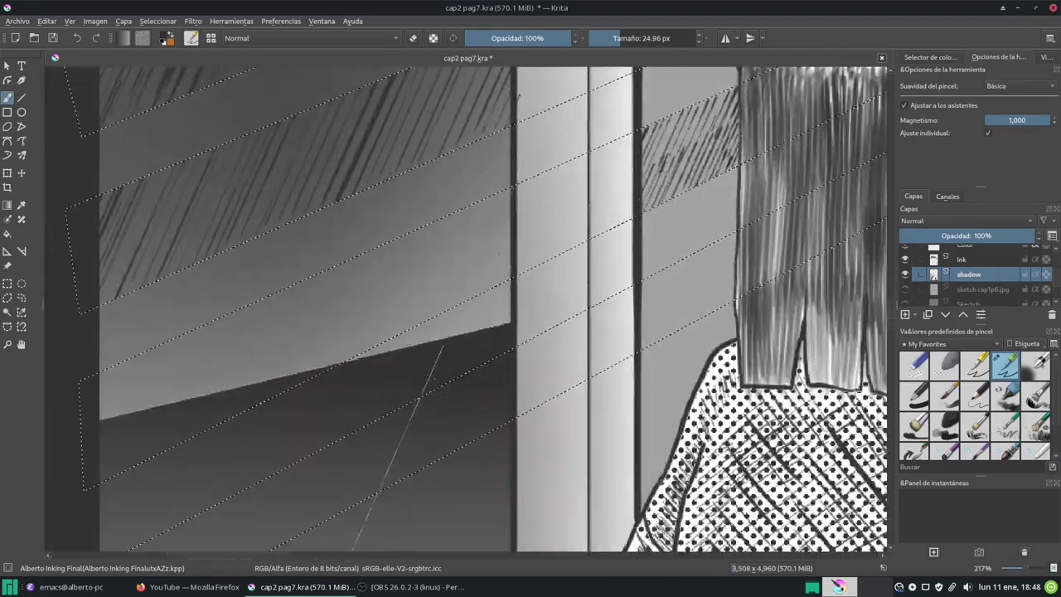
pyautogui.moveTo(249, 282); pyautogui.dragTo(232, 315)
pyautogui.moveTo(286, 290); pyautogui.dragTo(265, 332)
pyautogui.moveTo(386, 249); pyautogui.dragTo(364, 290)
pyautogui.moveTo(154, 357); pyautogui.dragTo(126, 414)
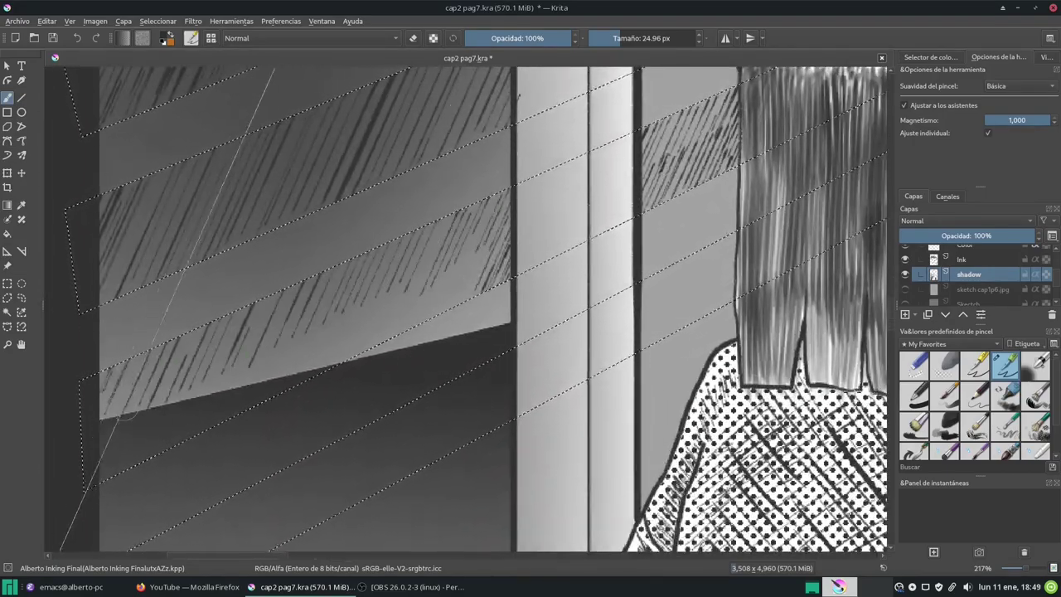
pyautogui.moveTo(274, 249); pyautogui.dragTo(240, 323)
pyautogui.moveTo(249, 274); pyautogui.dragTo(216, 348)
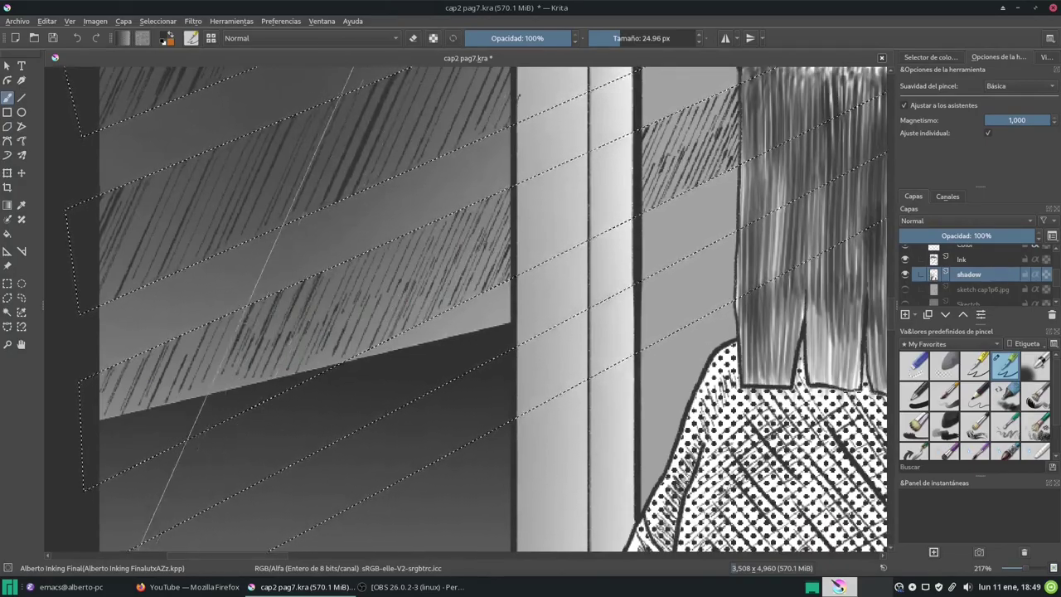
# Hatch the band to the right of the long-haired man's head and headband.
pyautogui.moveTo(643, 286)
pyautogui.mouseDown()
pyautogui.moveTo(369, 344)
pyautogui.moveTo(402, 269)
pyautogui.mouseUp()
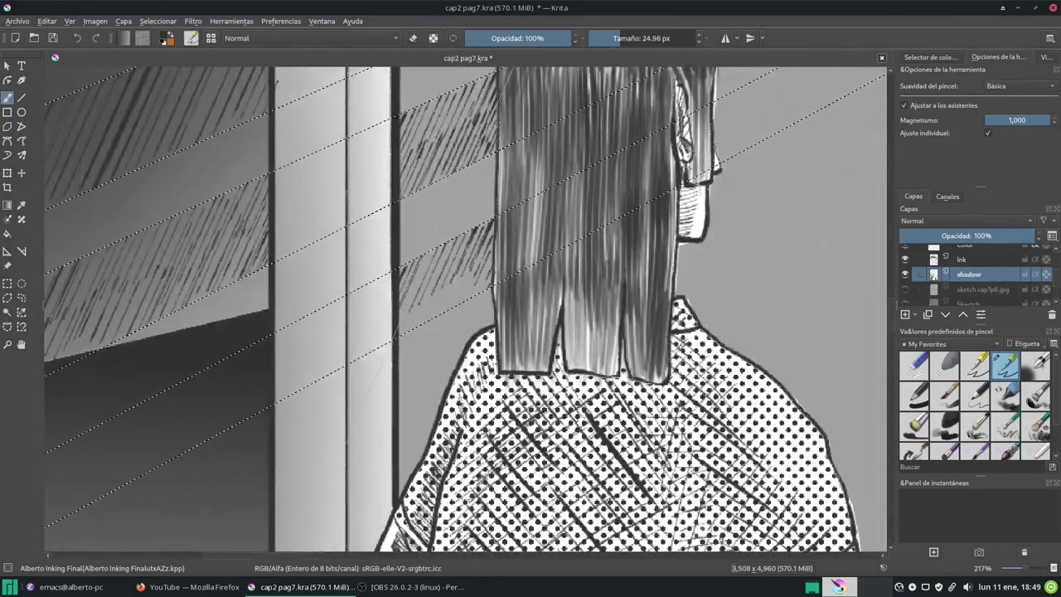
pyautogui.moveTo(729, 137)
pyautogui.mouseDown()
pyautogui.moveTo(507, 278)
pyautogui.moveTo(668, 223)
pyautogui.mouseUp()
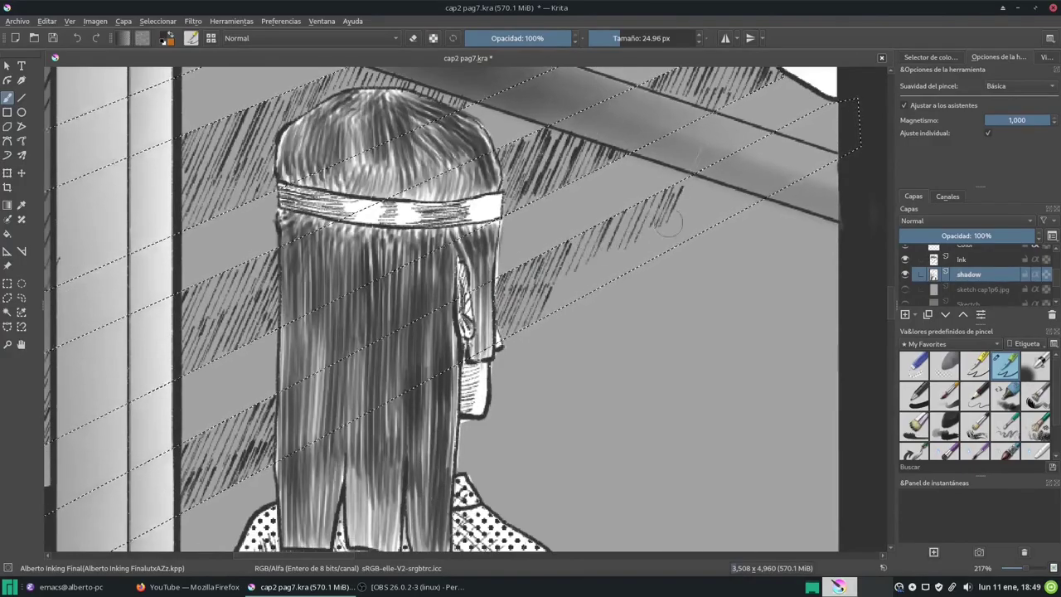
pyautogui.moveTo(543, 311); pyautogui.dragTo(626, 245)
pyautogui.moveTo(593, 286)
pyautogui.mouseDown()
pyautogui.moveTo(722, 187)
pyautogui.moveTo(747, 208)
pyautogui.mouseUp()
pyautogui.moveTo(680, 238); pyautogui.dragTo(716, 200)
pyautogui.moveTo(588, 290); pyautogui.dragTo(619, 240)
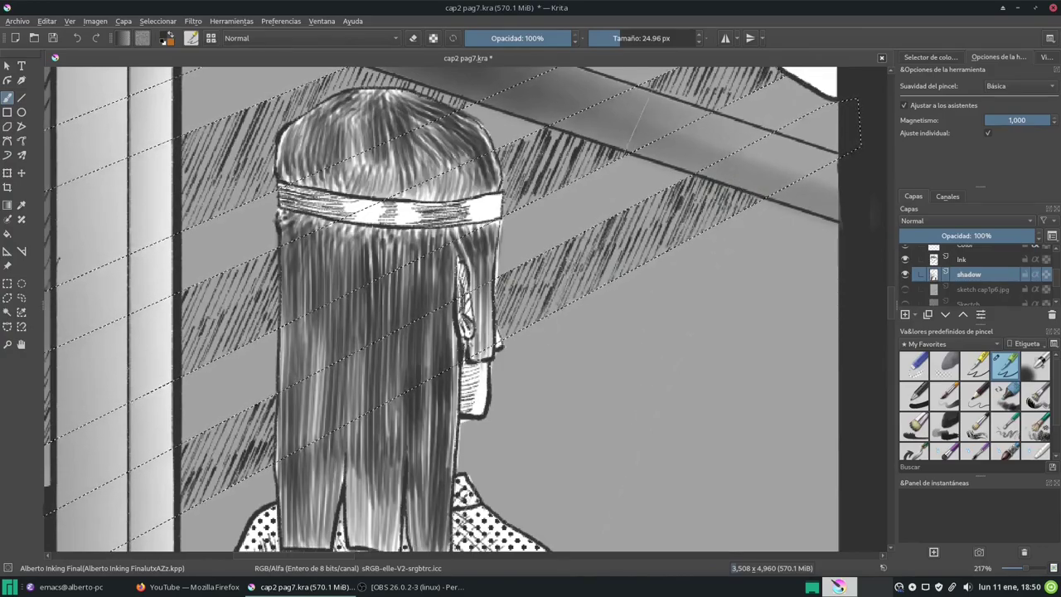
pyautogui.moveTo(776, 130); pyautogui.dragTo(537, 308)
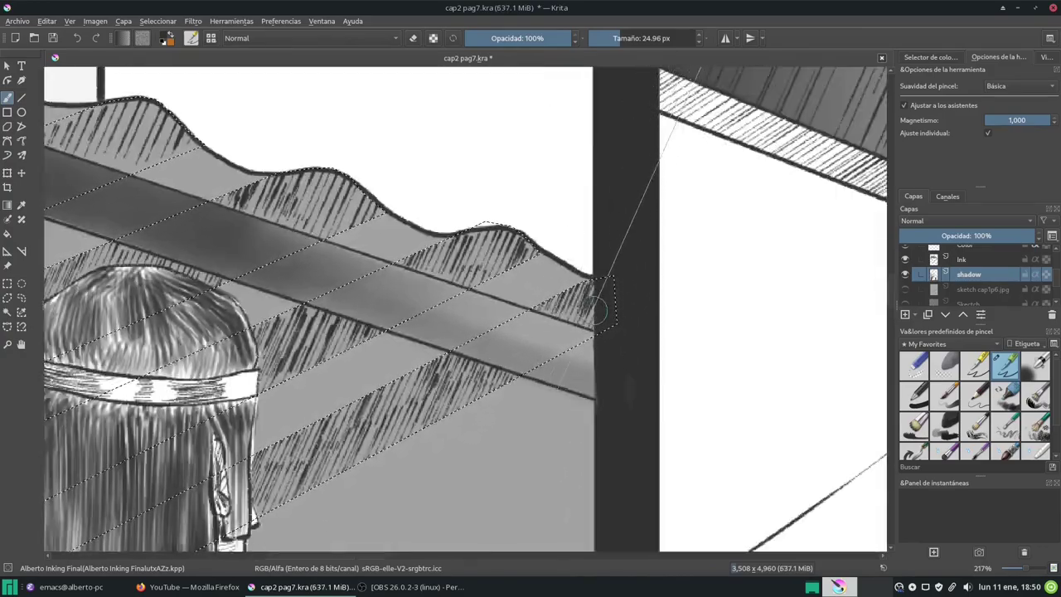
pyautogui.scroll(-5, 592, 298)
pyautogui.scroll(5, 584, 286)
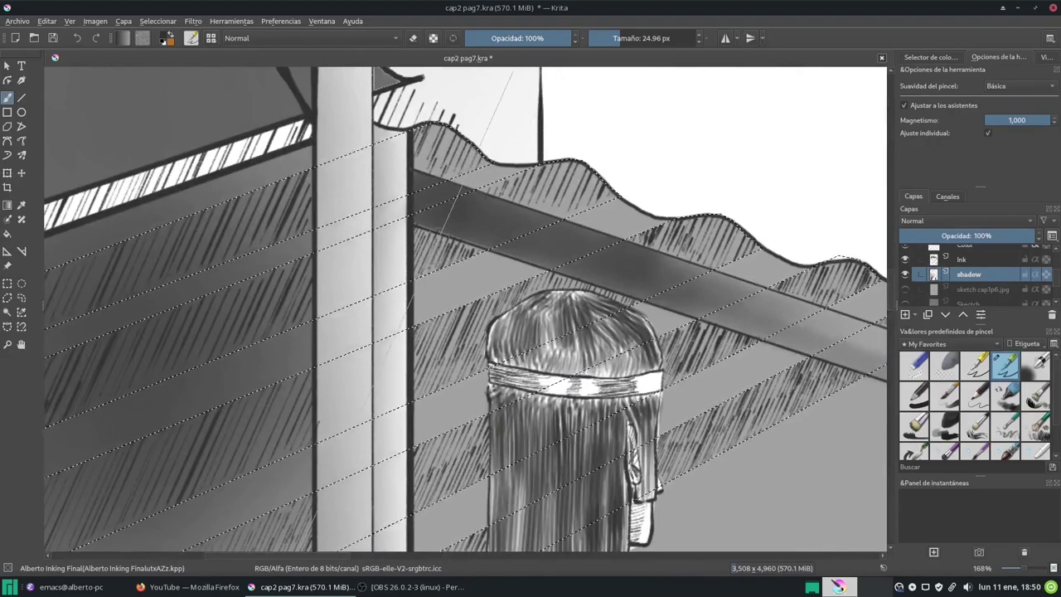
pyautogui.scroll(-6, 587, 286)
pyautogui.scroll(-2, 449, 222)
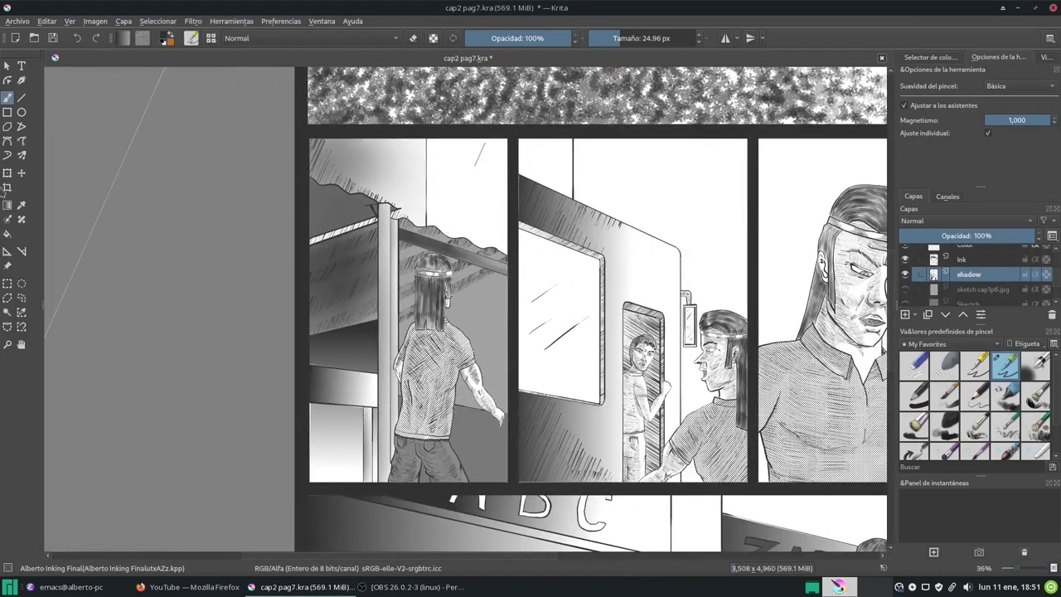
# Choose Polygonal Selection and bring the wall above the character's shoulder into view.
pyautogui.click(6, 296)
pyautogui.scroll(4, 312, 314)
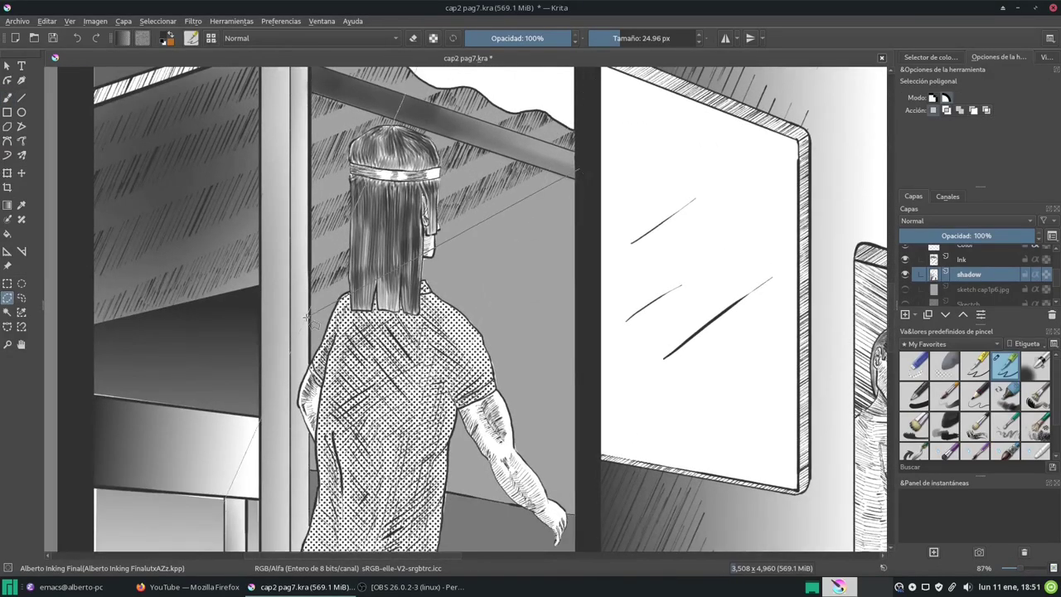
pyautogui.moveTo(583, 189); pyautogui.dragTo(597, 127)
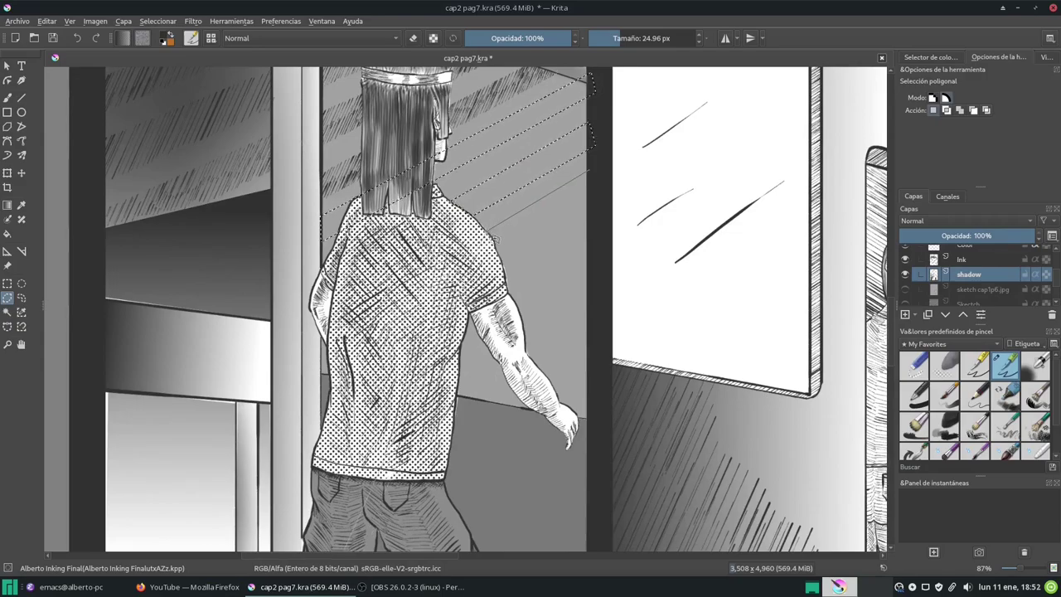
pyautogui.scroll(-1, 507, 264)
pyautogui.scroll(-1, 508, 264)
pyautogui.scroll(-1, 508, 264)
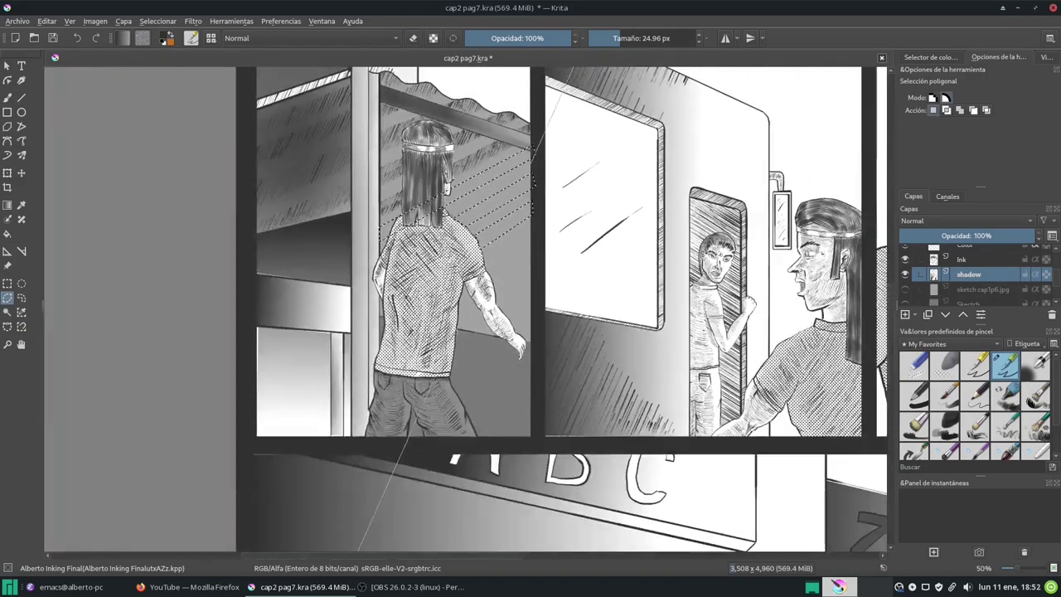
pyautogui.scroll(-1, 508, 264)
pyautogui.scroll(3, 456, 274)
# Outline the sloping awning edge at the first panel's top left with polygon points.
pyautogui.press('b')
pyautogui.scroll(1, 456, 274)
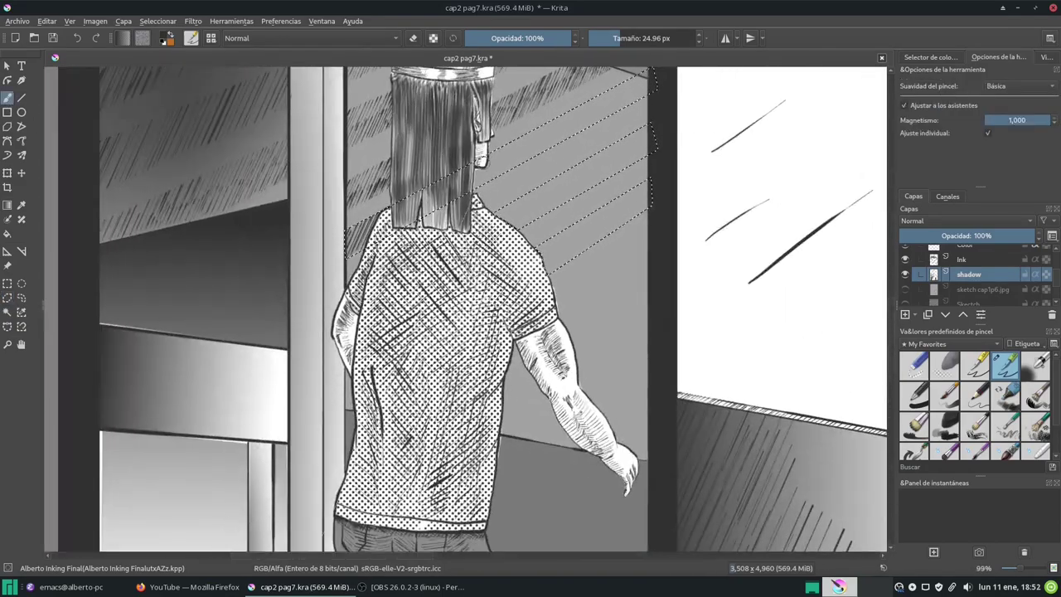
pyautogui.moveTo(563, 143); pyautogui.dragTo(520, 165)
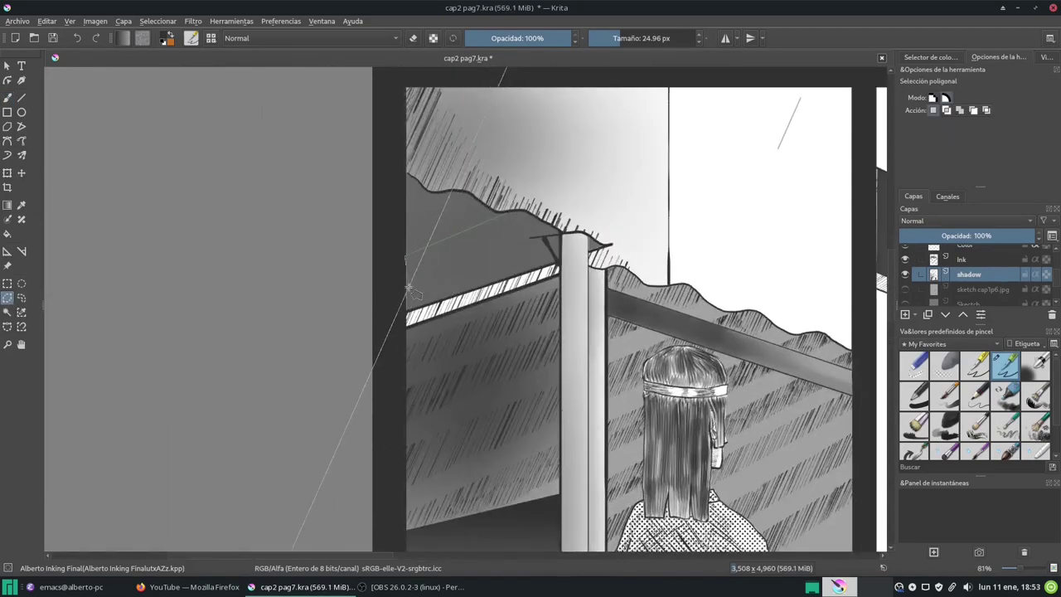
pyautogui.click(400, 239)
pyautogui.click(401, 218)
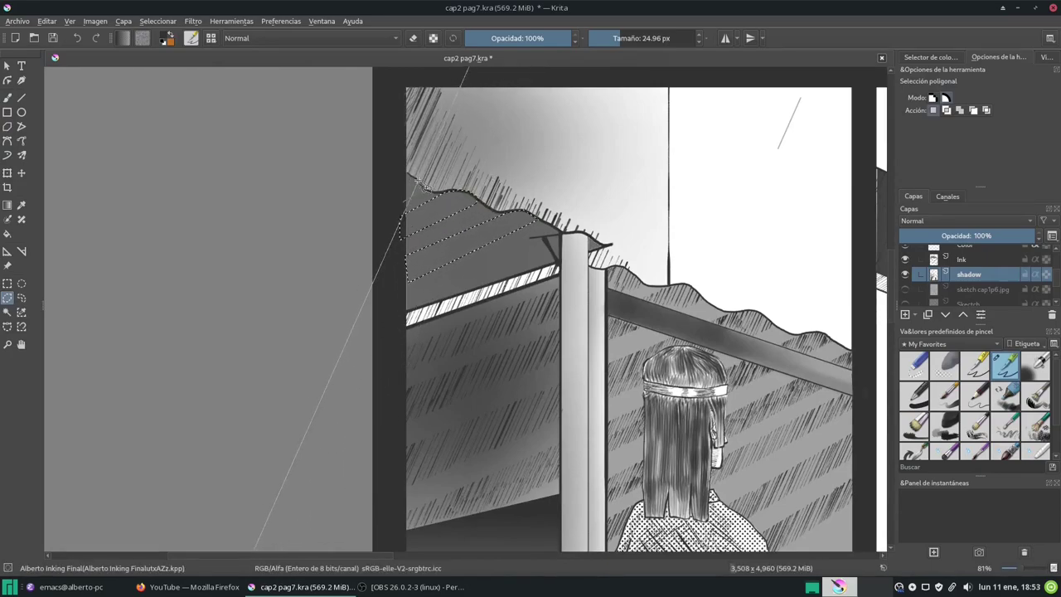
pyautogui.press('b')
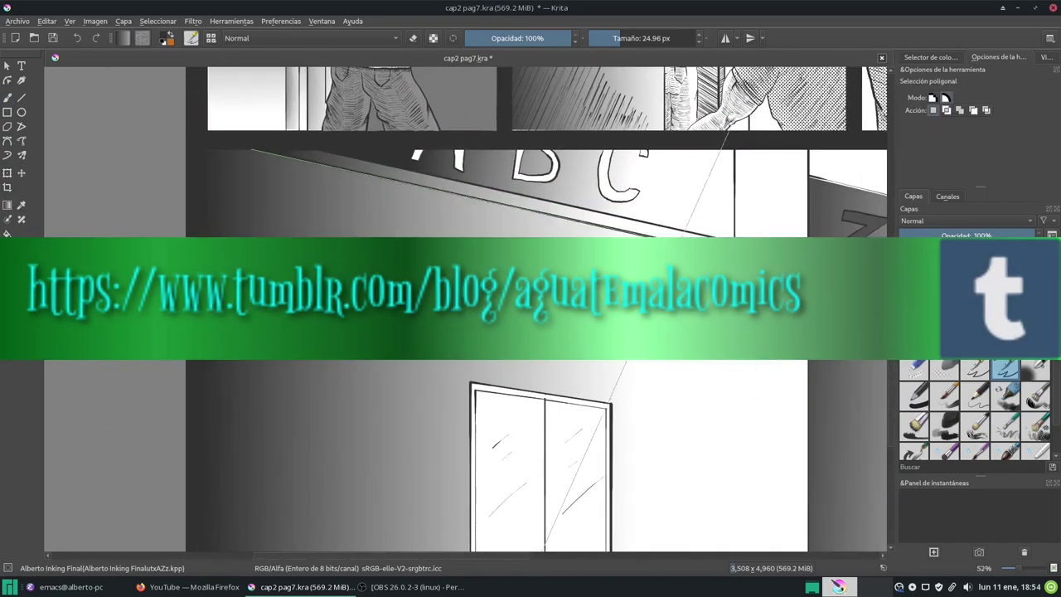
# Bring the ABC and ZAPATOS panels into view with the brush active.
pyautogui.scroll(5, 563, 142)
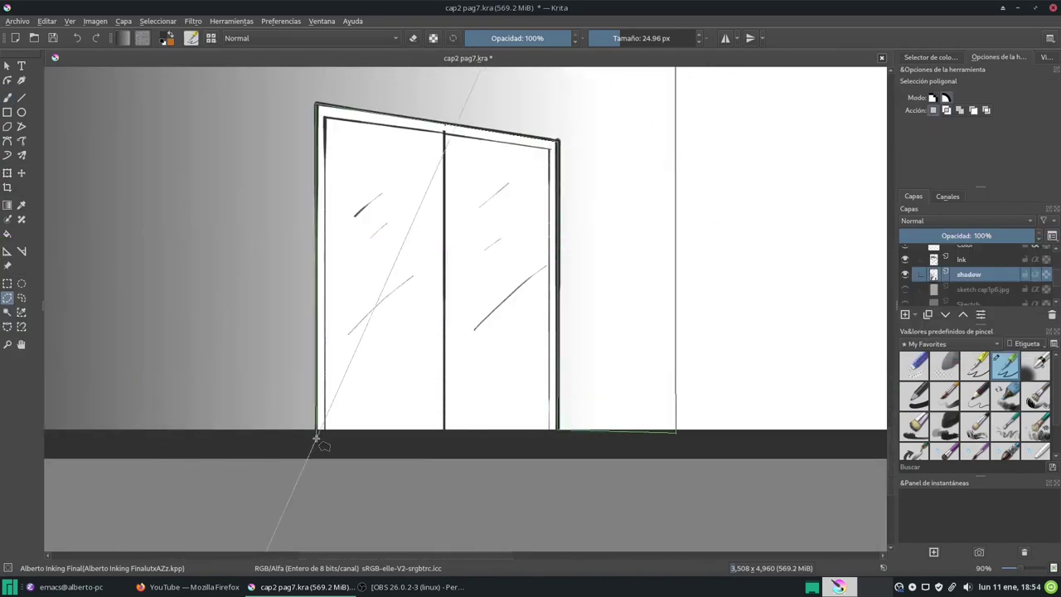
pyautogui.hscroll(-5, 331, 274)
pyautogui.scroll(-5, 257, 291)
pyautogui.scroll(-5, 373, 341)
pyautogui.press('b')
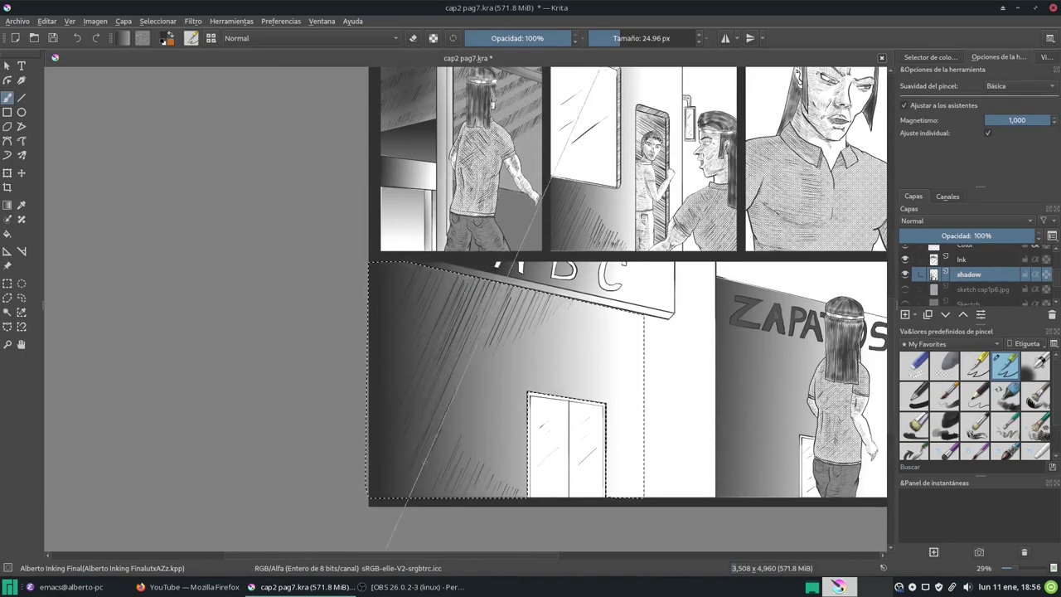
pyautogui.moveTo(584, 339); pyautogui.dragTo(418, 357)
# Select the ZAPATOS shop wall with Polygonal Selection, leaving out the long-haired girl.
pyautogui.hotkey('ctrl', 'shift', 'a')
pyautogui.scroll(4, 700, 264)
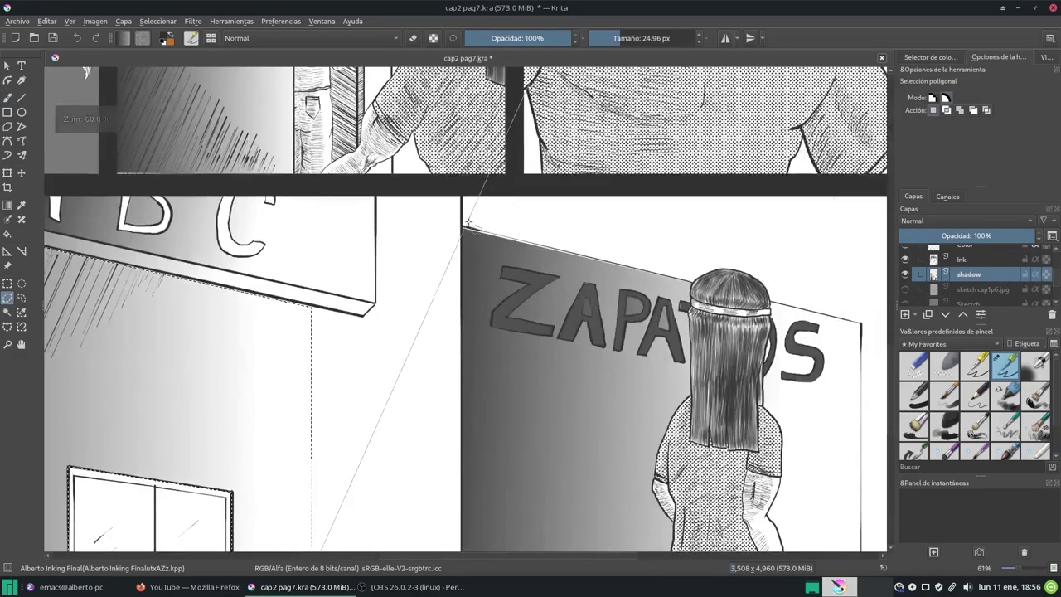
pyautogui.scroll(4, 701, 264)
pyautogui.scroll(-3, 700, 264)
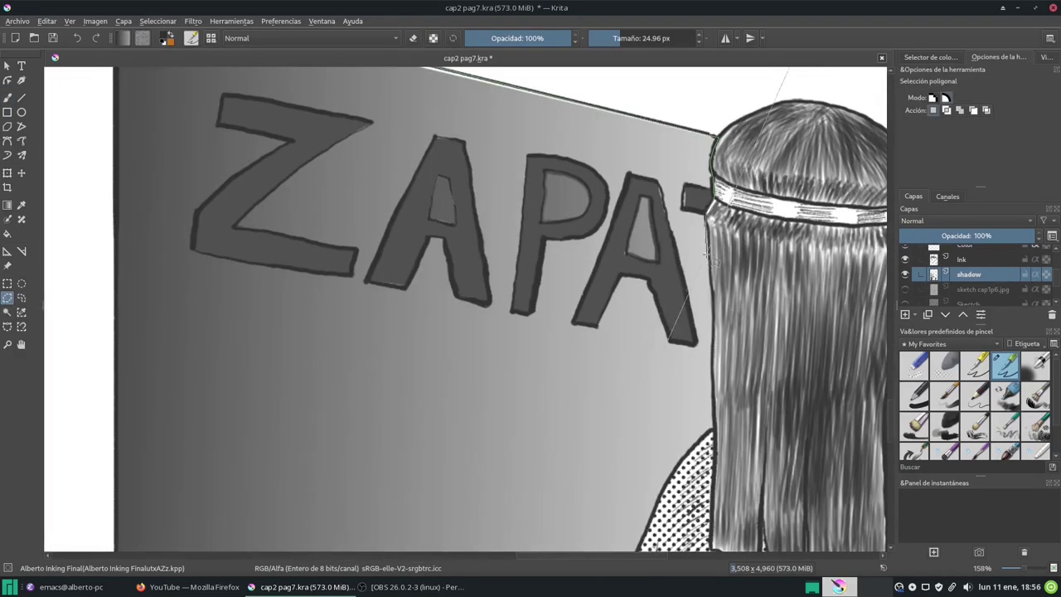
pyautogui.moveTo(721, 420); pyautogui.dragTo(674, 231)
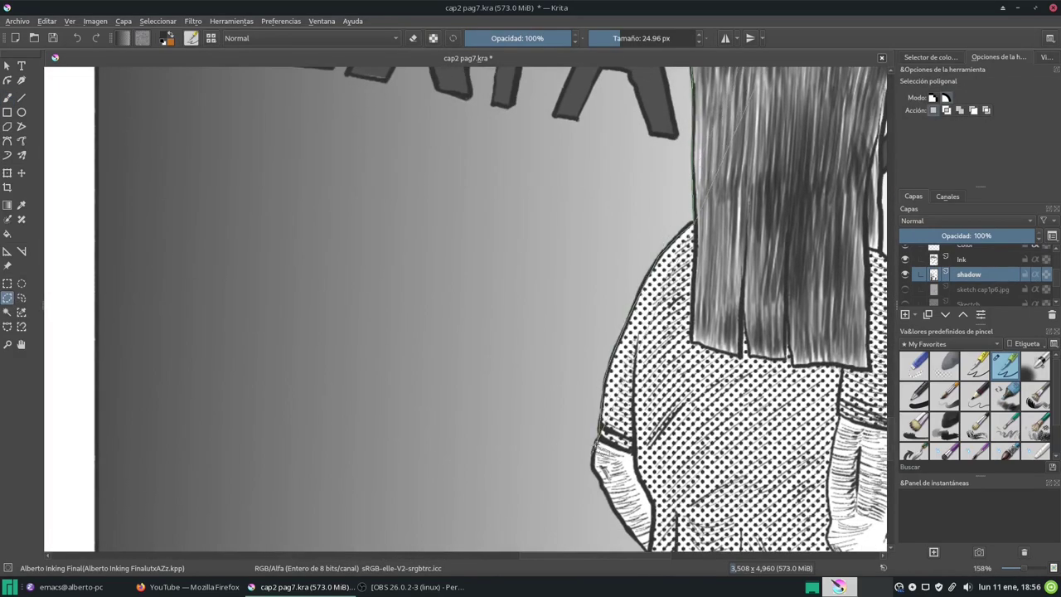
pyautogui.moveTo(597, 442); pyautogui.dragTo(552, 267)
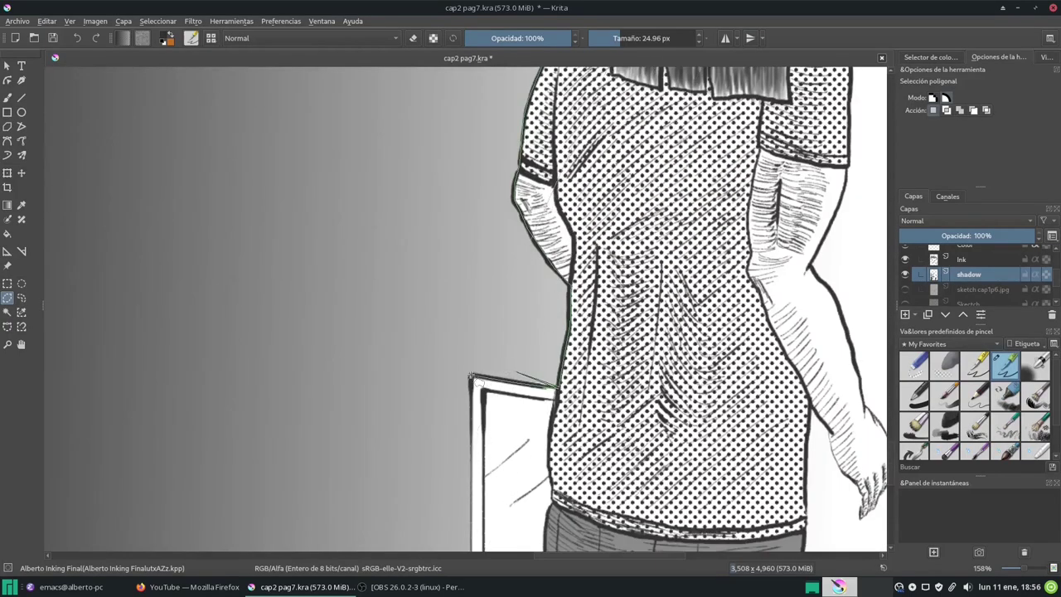
pyautogui.moveTo(470, 377); pyautogui.dragTo(497, 107)
pyautogui.moveTo(497, 332); pyautogui.dragTo(249, 248)
pyautogui.press('b')
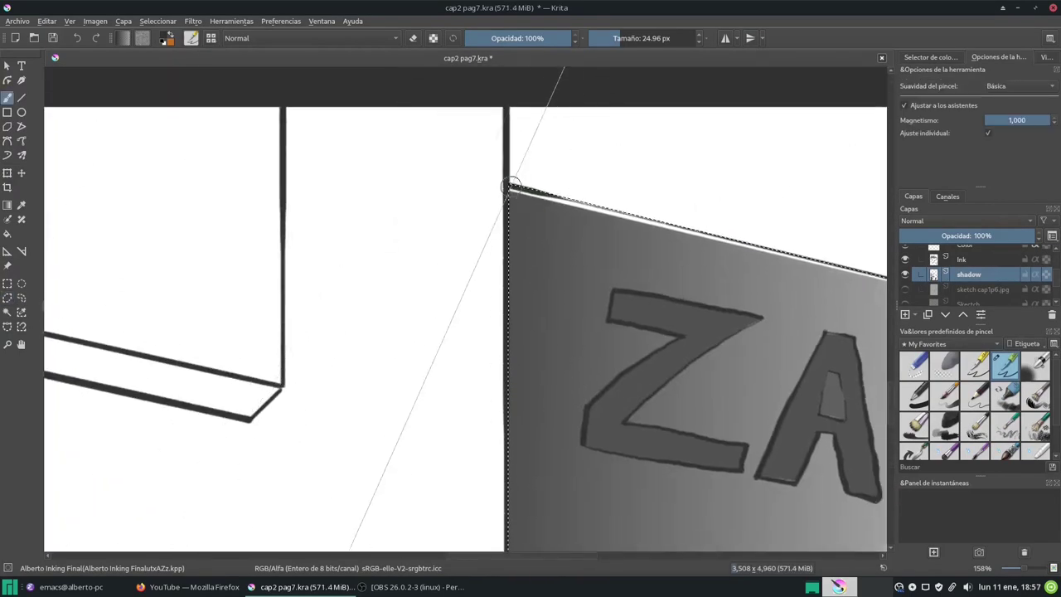
# Hatch diagonal strokes across the selected shop wall, including its lower-left part.
pyautogui.moveTo(556, 157)
pyautogui.mouseDown()
pyautogui.moveTo(518, 249)
pyautogui.moveTo(510, 340)
pyautogui.mouseUp()
pyautogui.moveTo(530, 415); pyautogui.dragTo(572, 83)
pyautogui.moveTo(593, 277); pyautogui.dragTo(556, 377)
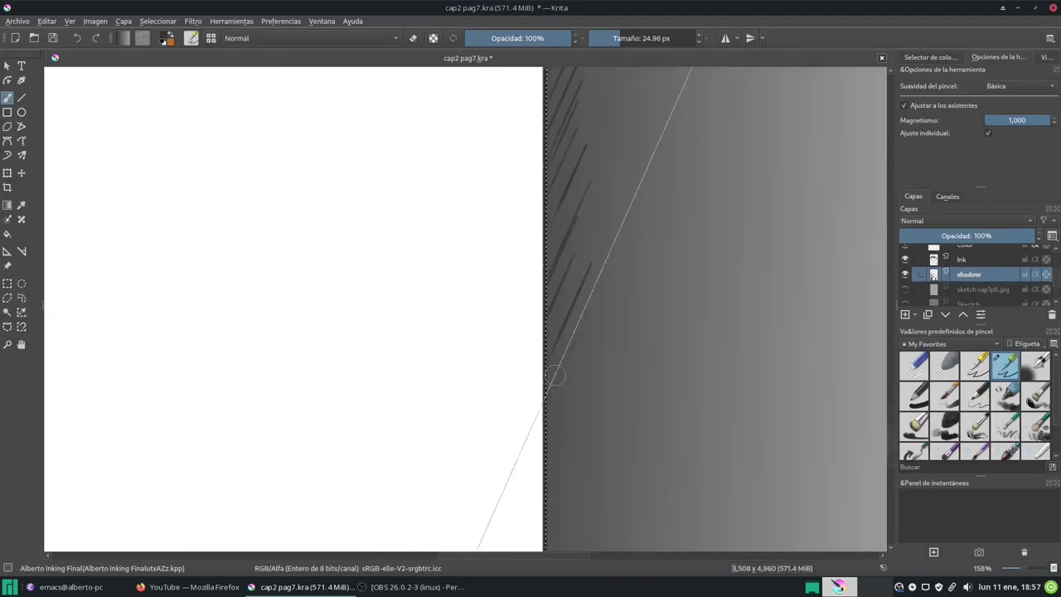
pyautogui.moveTo(580, 132); pyautogui.dragTo(522, 390)
pyautogui.scroll(-5, 655, 288)
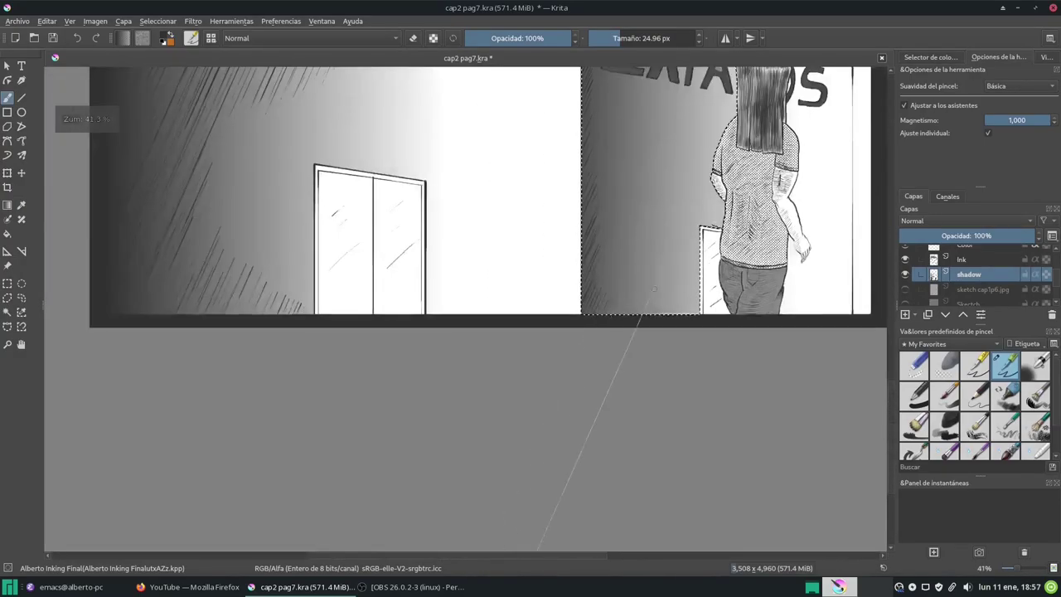
pyautogui.moveTo(655, 288); pyautogui.dragTo(528, 370)
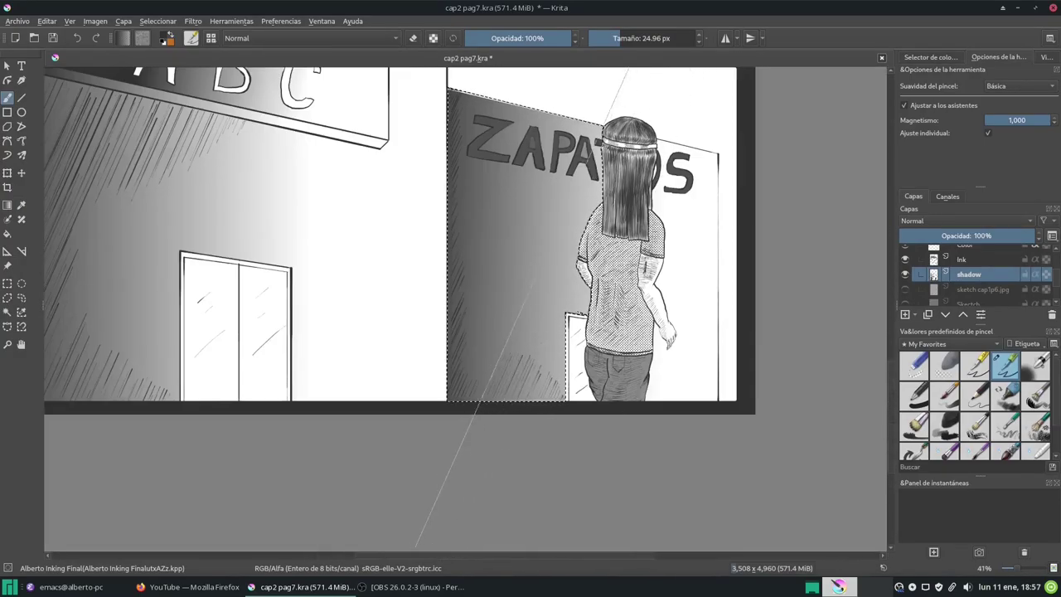
pyautogui.moveTo(510, 303); pyautogui.dragTo(460, 415)
# Add more diagonal hatching to the shop wall's lower left.
pyautogui.moveTo(504, 267); pyautogui.dragTo(453, 401)
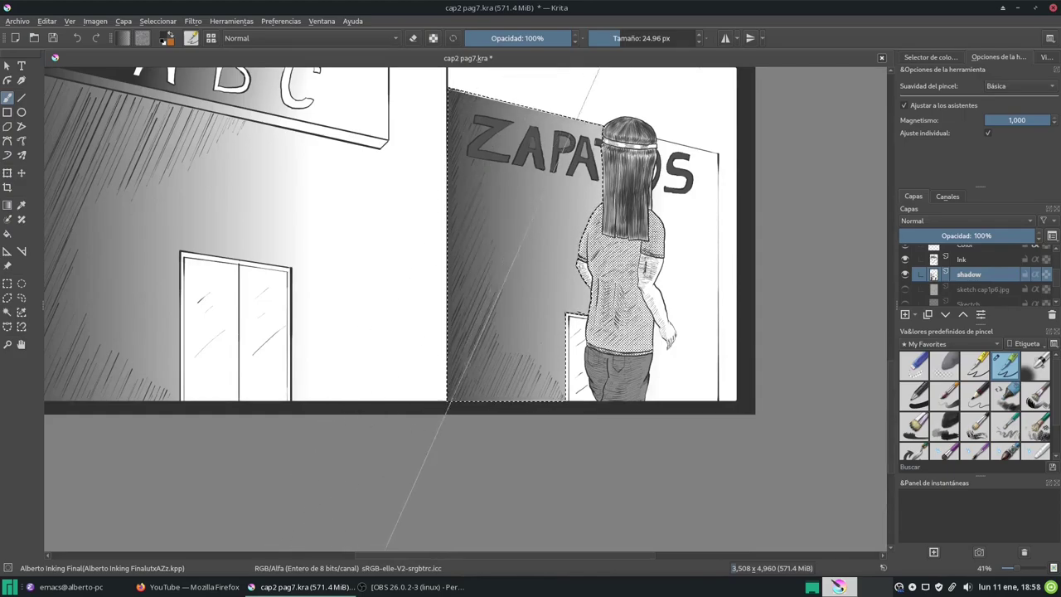
pyautogui.scroll(4, 464, 315)
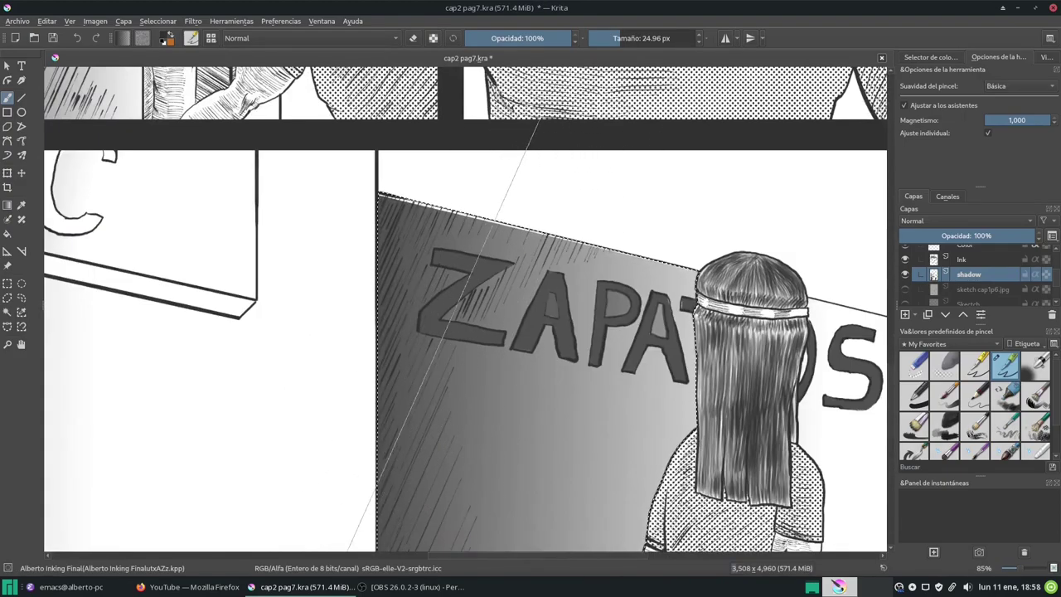
pyautogui.scroll(-3, 386, 274)
pyautogui.scroll(-5, 386, 274)
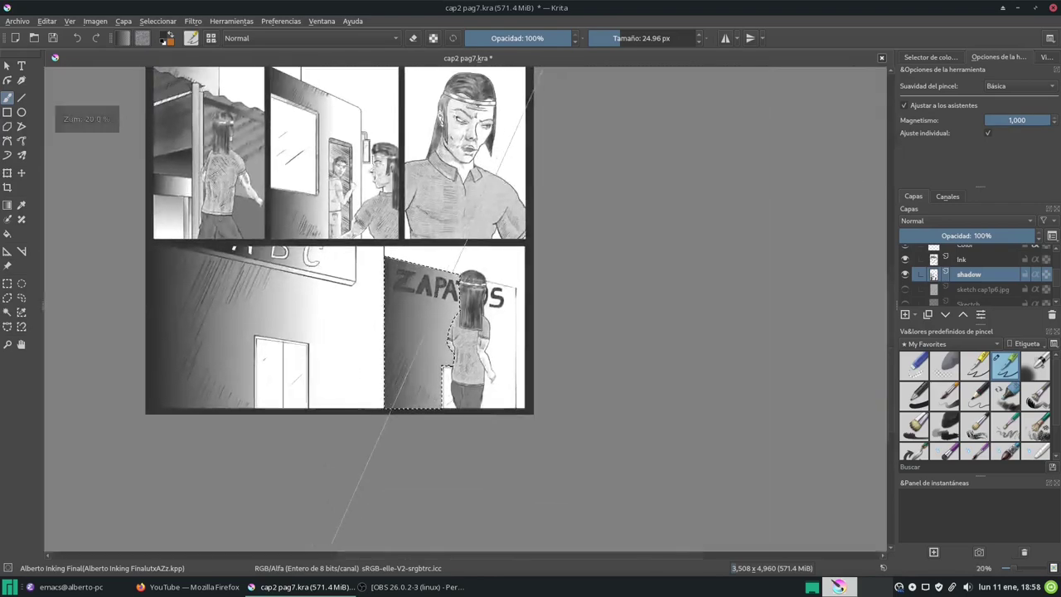
pyautogui.scroll(3, 380, 318)
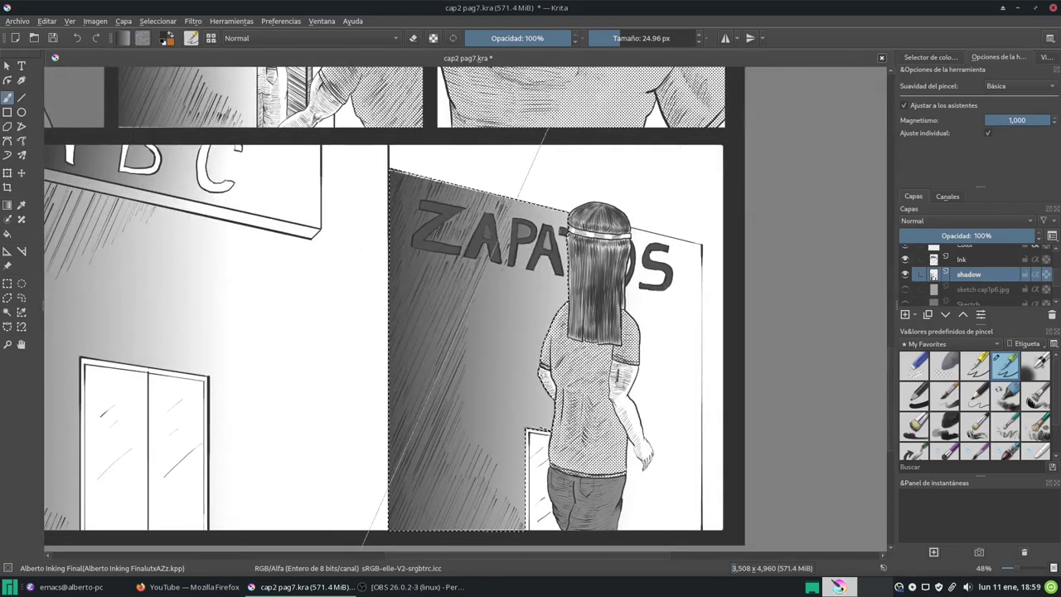
pyautogui.scroll(-3, 509, 336)
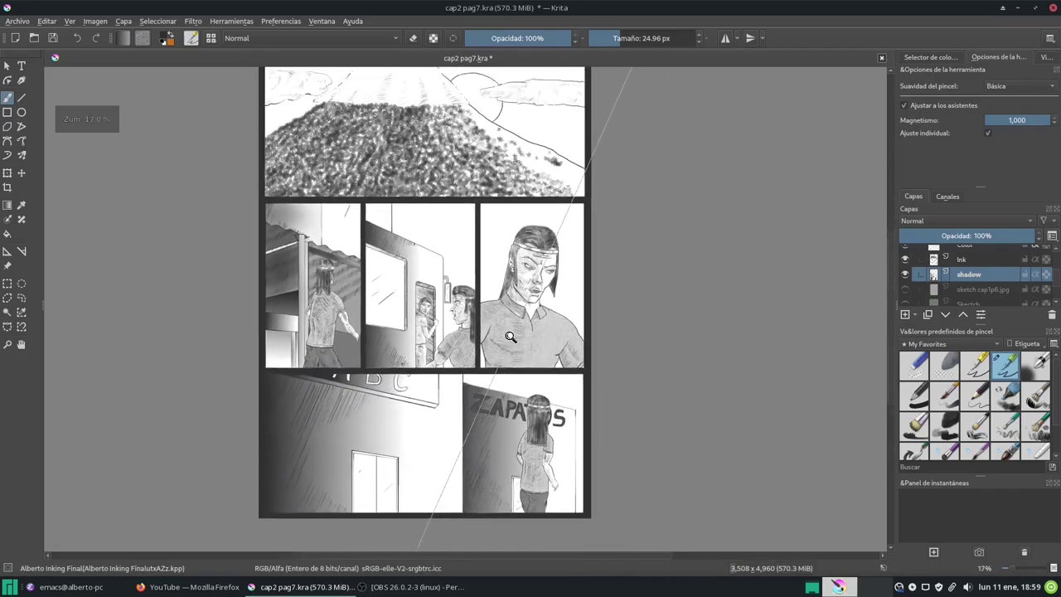
pyautogui.scroll(1, 510, 336)
pyautogui.scroll(2, 908, 255)
pyautogui.scroll(3, 282, 292)
# Draw a polygonal selection around the wall area by the man's arm.
pyautogui.scroll(3, 281, 292)
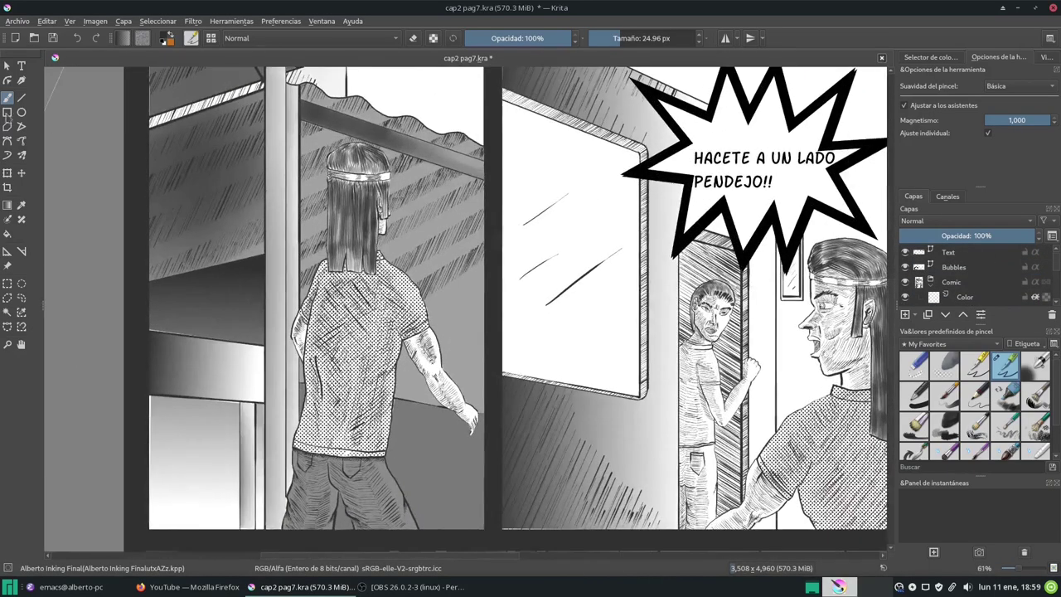
pyautogui.hotkey('ctrl', 'r')
pyautogui.scroll(3, 474, 404)
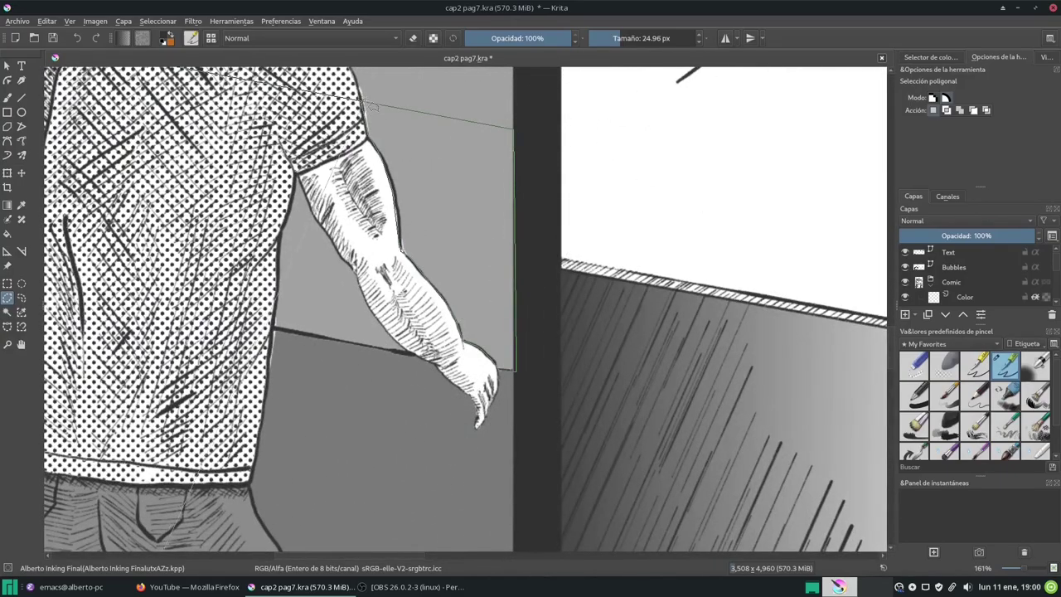
pyautogui.scroll(-3, 372, 105)
pyautogui.scroll(2, 390, 249)
pyautogui.scroll(2, 402, 398)
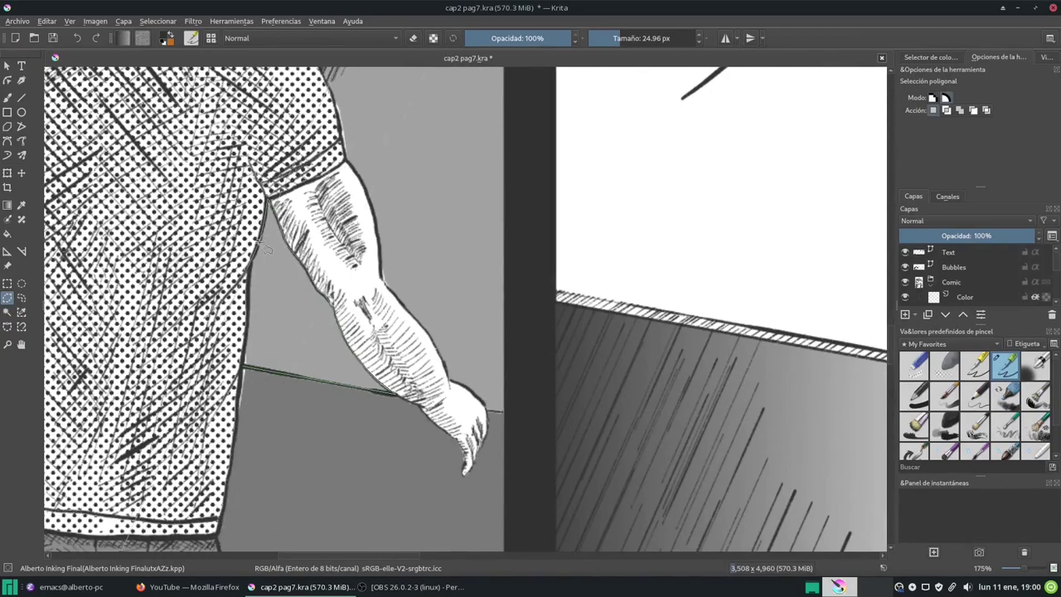
pyautogui.scroll(-1, 501, 411)
pyautogui.scroll(-1, 382, 332)
pyautogui.click(380, 292)
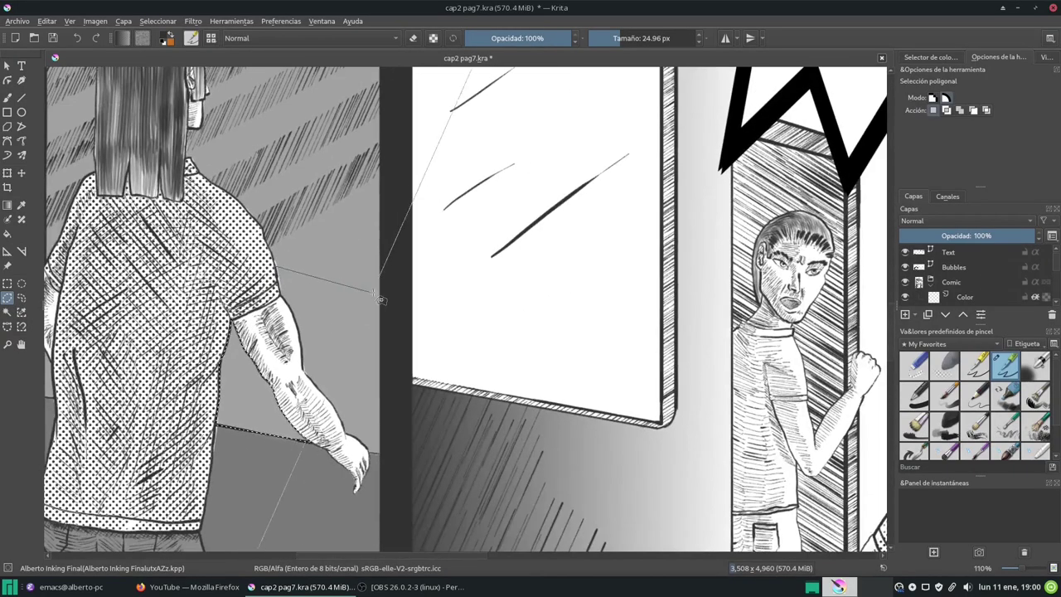
pyautogui.scroll(3, 388, 348)
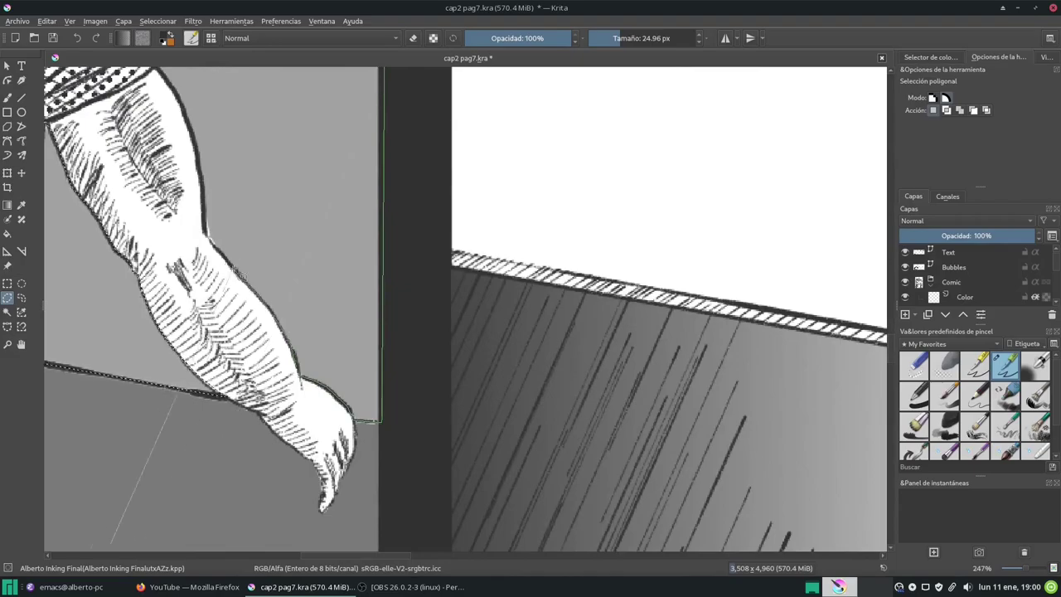
pyautogui.scroll(1, 285, 348)
pyautogui.scroll(-2, 240, 261)
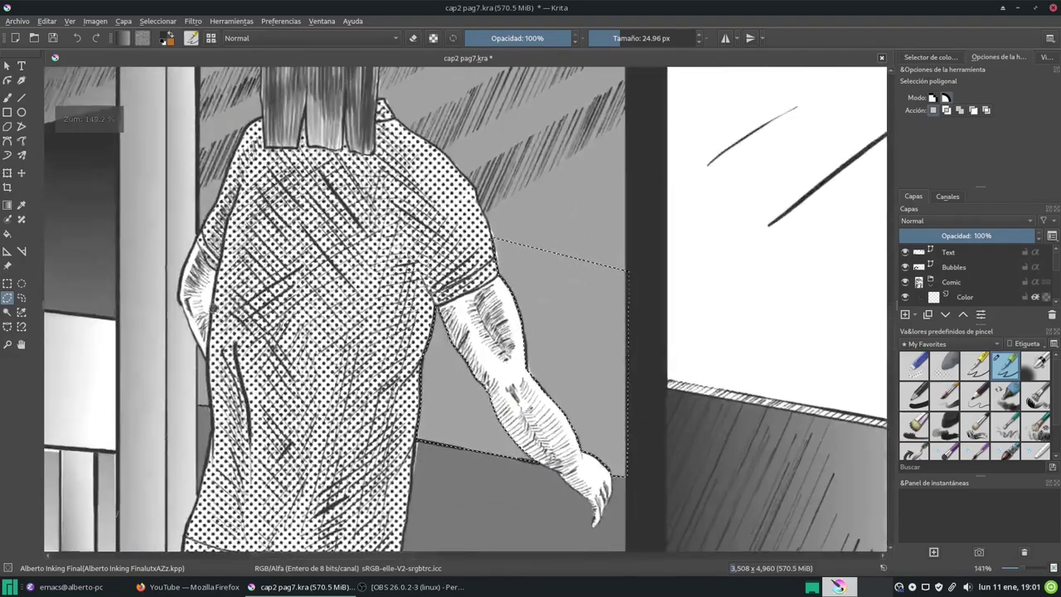
pyautogui.scroll(2, 249, 412)
pyautogui.scroll(-3, 248, 412)
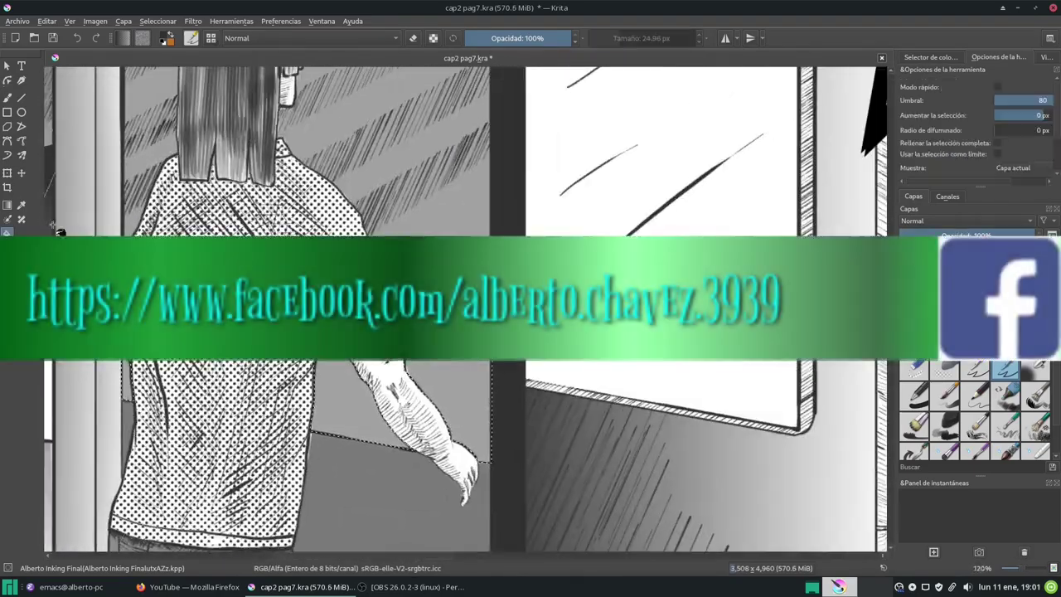
pyautogui.press('f')
# Fill the arm-area selection with dark gray shading and save the page.
pyautogui.click(398, 415)
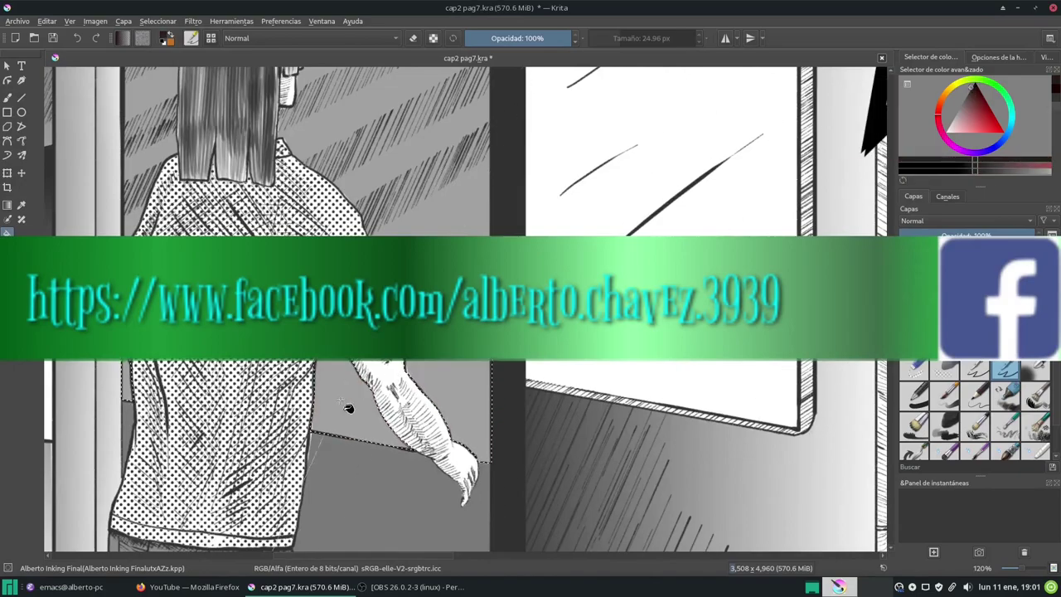
pyautogui.scroll(-5, 351, 398)
pyautogui.scroll(-3, 344, 306)
pyautogui.hotkey('ctrl', 'z')
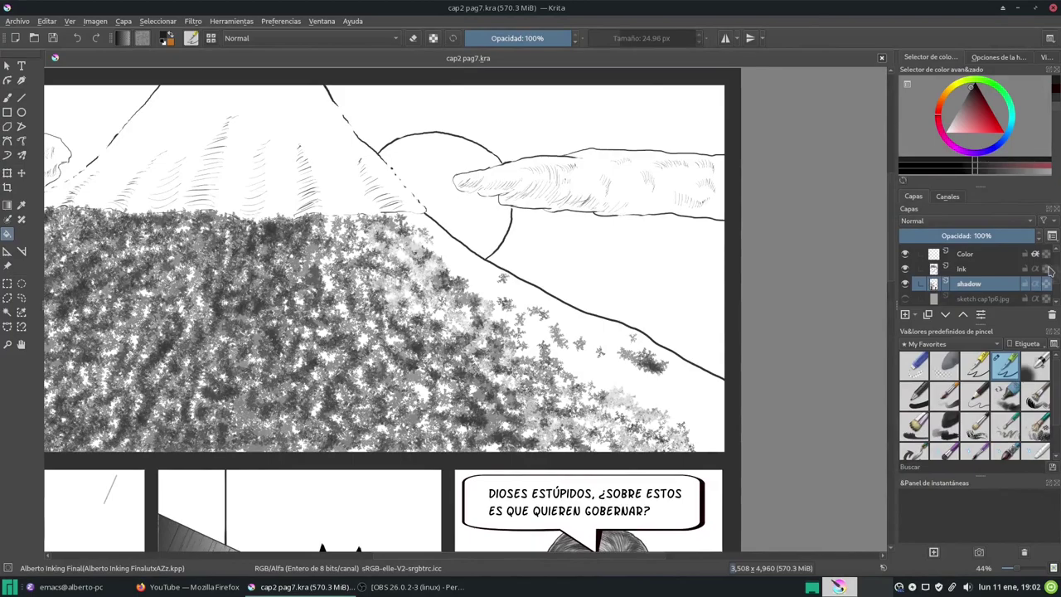
# Make the shadow layer active and return to the freehand brush.
pyautogui.click(999, 56)
pyautogui.click(906, 106)
pyautogui.click(906, 106)
pyautogui.scroll(-3, 402, 305)
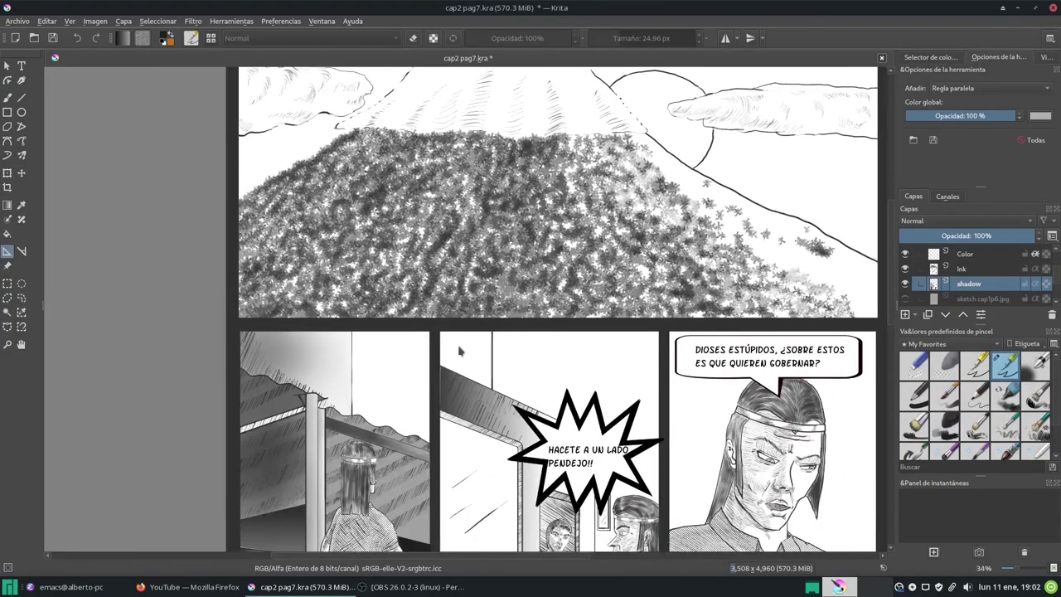
pyautogui.scroll(3, 402, 305)
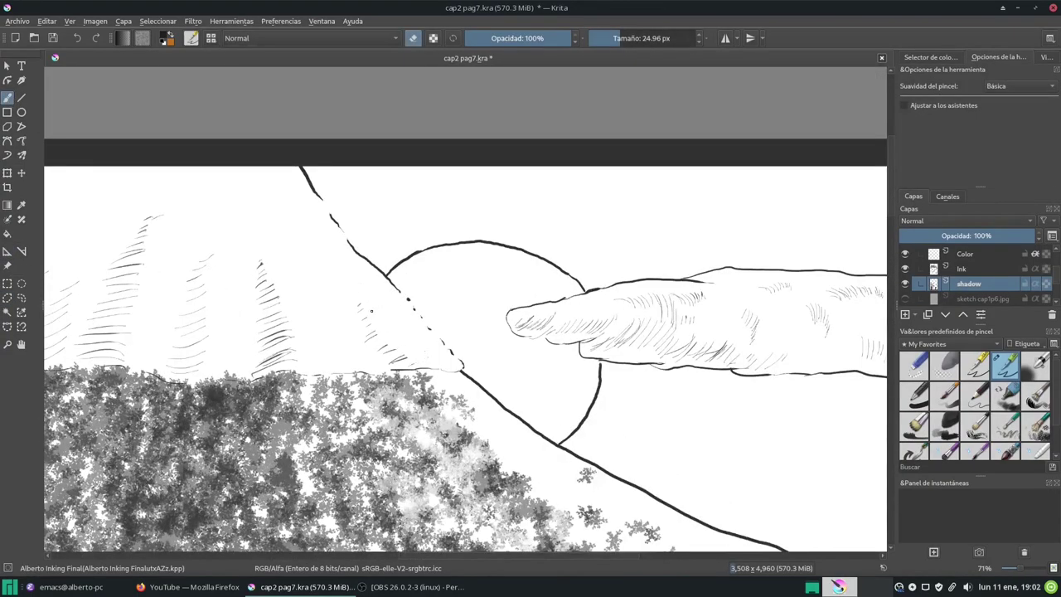
pyautogui.scroll(-5, 398, 347)
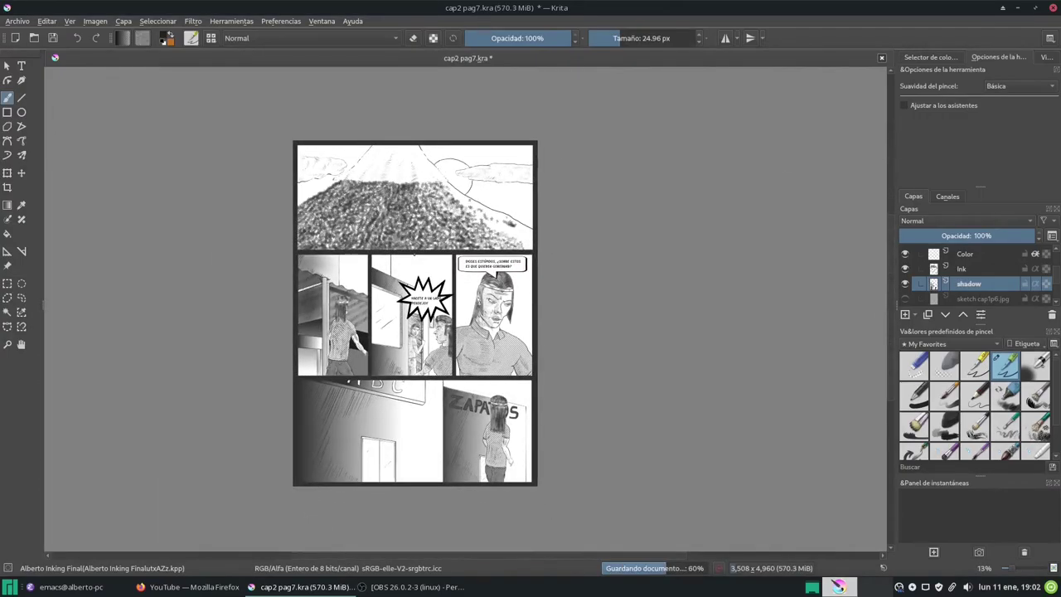
pyautogui.hotkey('ctrl', 'z')
pyautogui.scroll(2, 365, 310)
pyautogui.scroll(3, 365, 310)
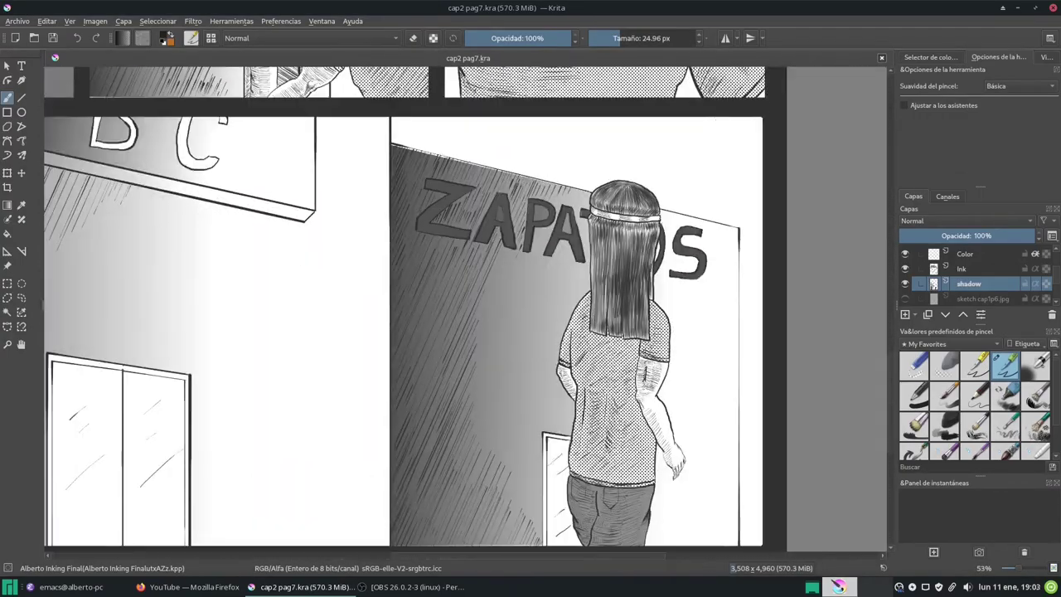
pyautogui.scroll(-2, 482, 342)
pyautogui.scroll(-1, 474, 390)
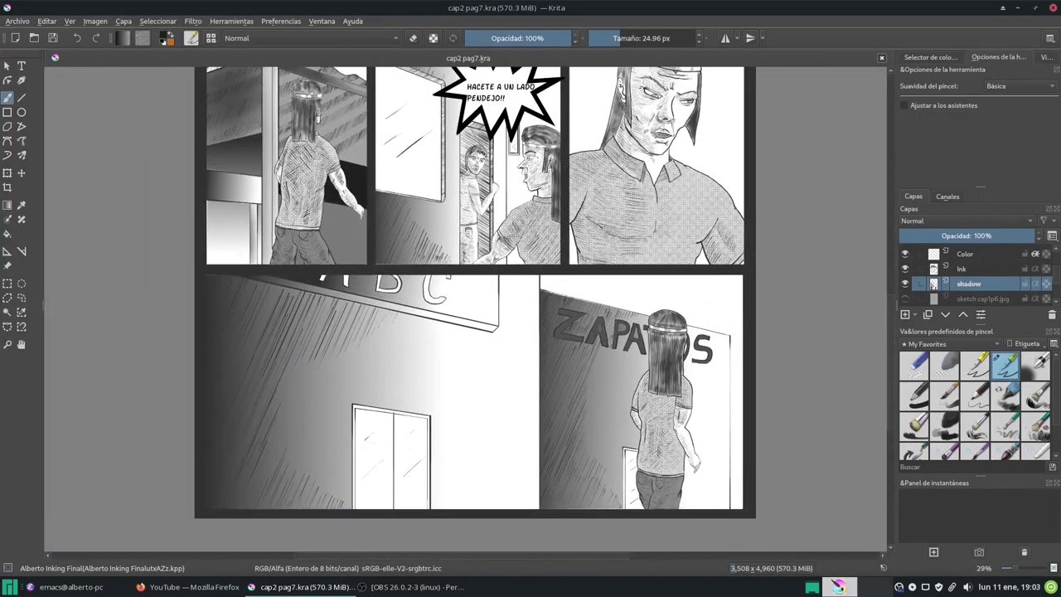
# Select the sign letters A, B and C with Polygonal Selection.
pyautogui.click(6, 298)
pyautogui.scroll(2, 394, 244)
pyautogui.scroll(2, 393, 244)
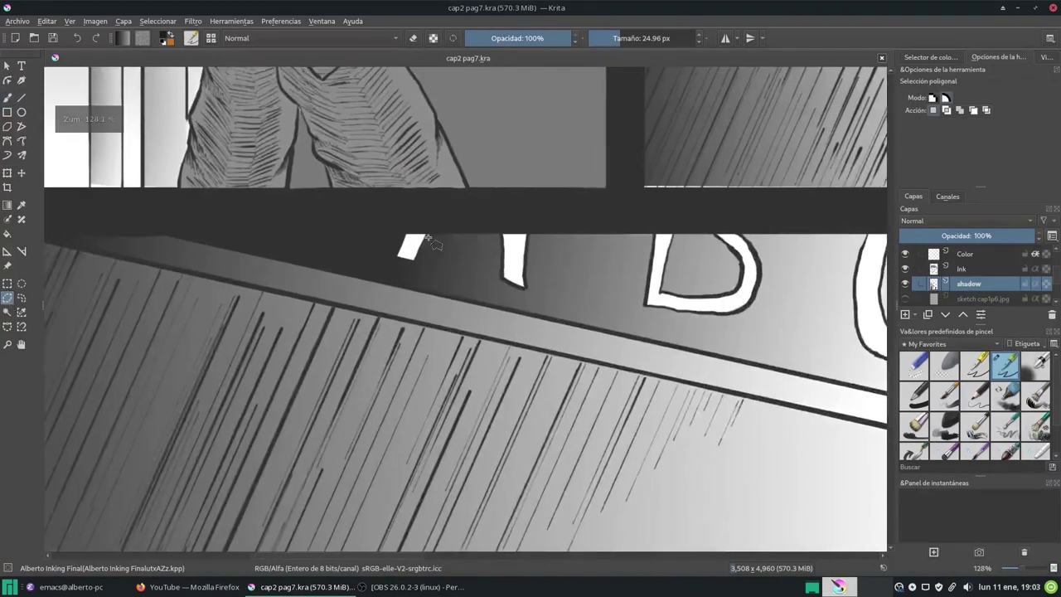
pyautogui.scroll(1, 394, 245)
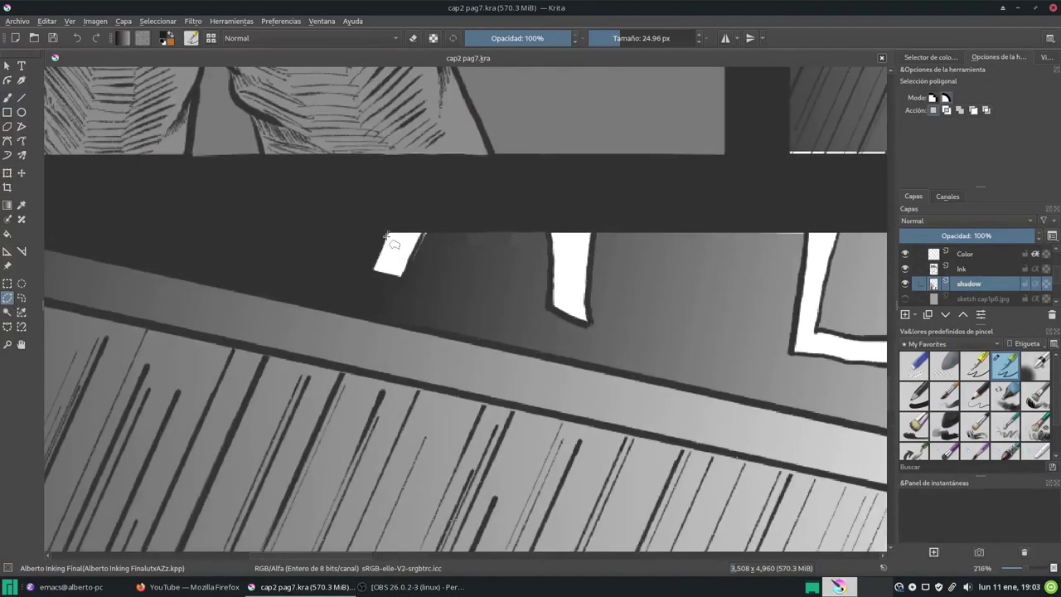
pyautogui.doubleClick(598, 282)
pyautogui.hscroll(5, 500, 199)
pyautogui.doubleClick(660, 219)
pyautogui.hscroll(3, 494, 277)
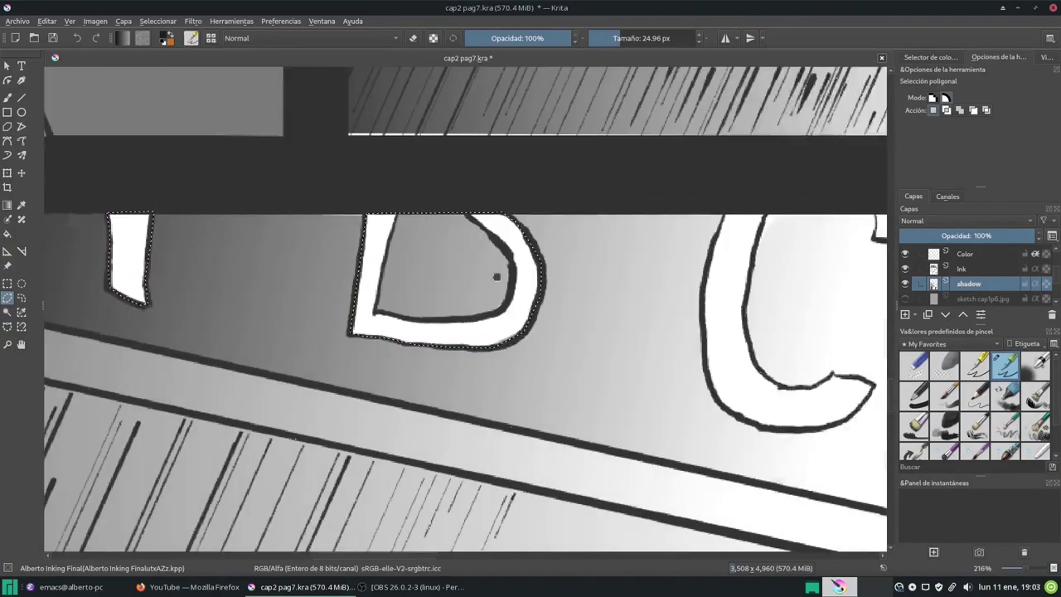
pyautogui.hscroll(2, 521, 421)
pyautogui.scroll(1, 521, 420)
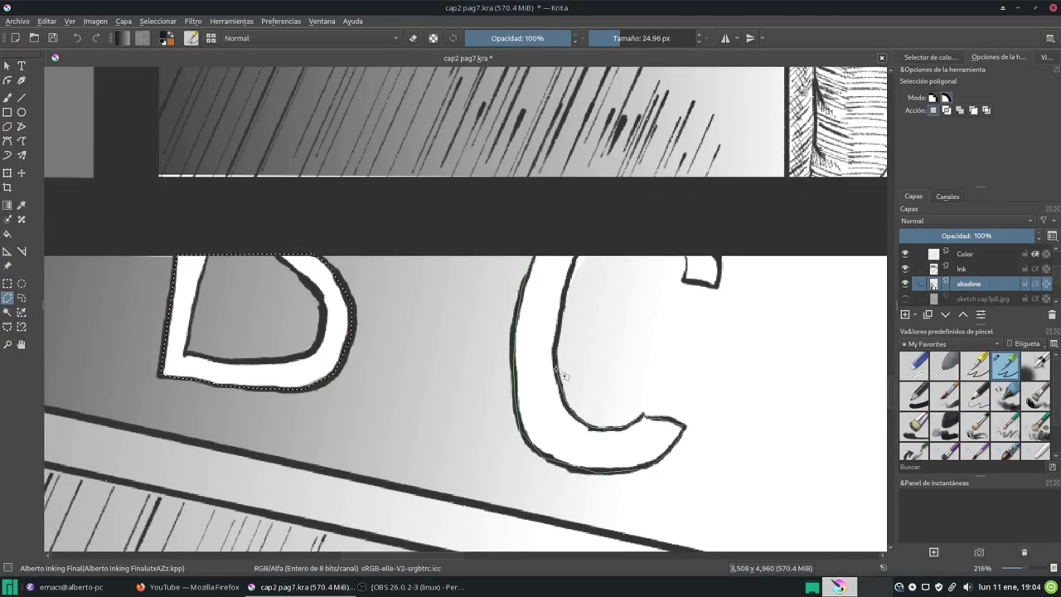
pyautogui.doubleClick(552, 261)
pyautogui.scroll(-2, 866, 272)
# Add a paint layer named 'letters' and bucket-fill the selected letters gray.
pyautogui.click(905, 315)
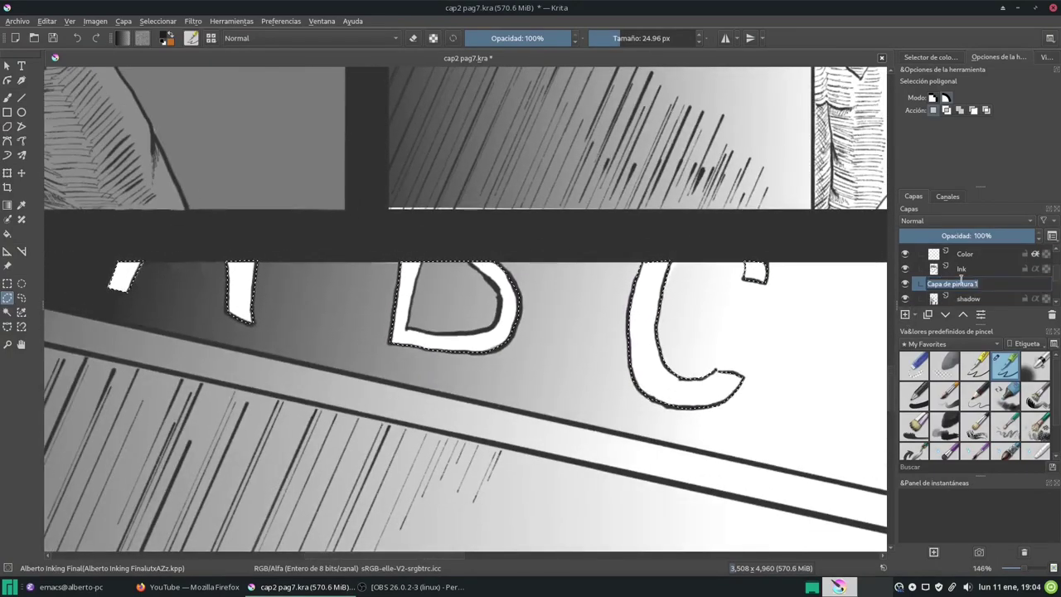
pyautogui.write('lettersf')
pyautogui.click(931, 57)
pyautogui.click(967, 111)
pyautogui.click(166, 243)
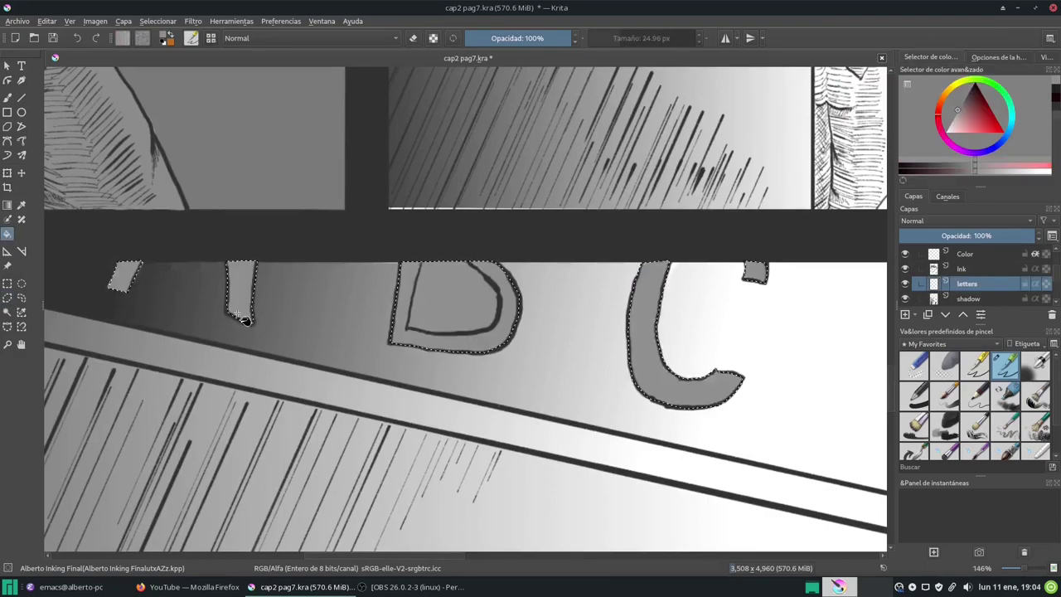
# Erase the gray fill inside the B's hole with a small eraser and save.
pyautogui.click(915, 365)
pyautogui.scroll(3, 485, 286)
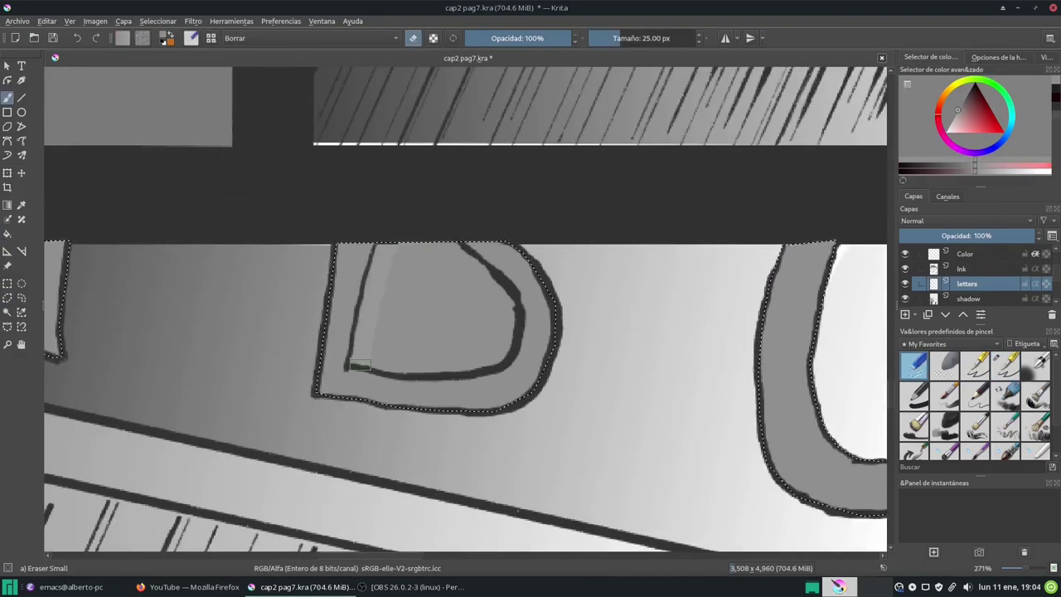
pyautogui.moveTo(507, 320)
pyautogui.mouseDown()
pyautogui.moveTo(403, 236)
pyautogui.moveTo(415, 351)
pyautogui.moveTo(450, 355)
pyautogui.moveTo(491, 306)
pyautogui.mouseUp()
pyautogui.scroll(-4, 491, 306)
pyautogui.scroll(-2, 497, 324)
pyautogui.scroll(-1, 502, 336)
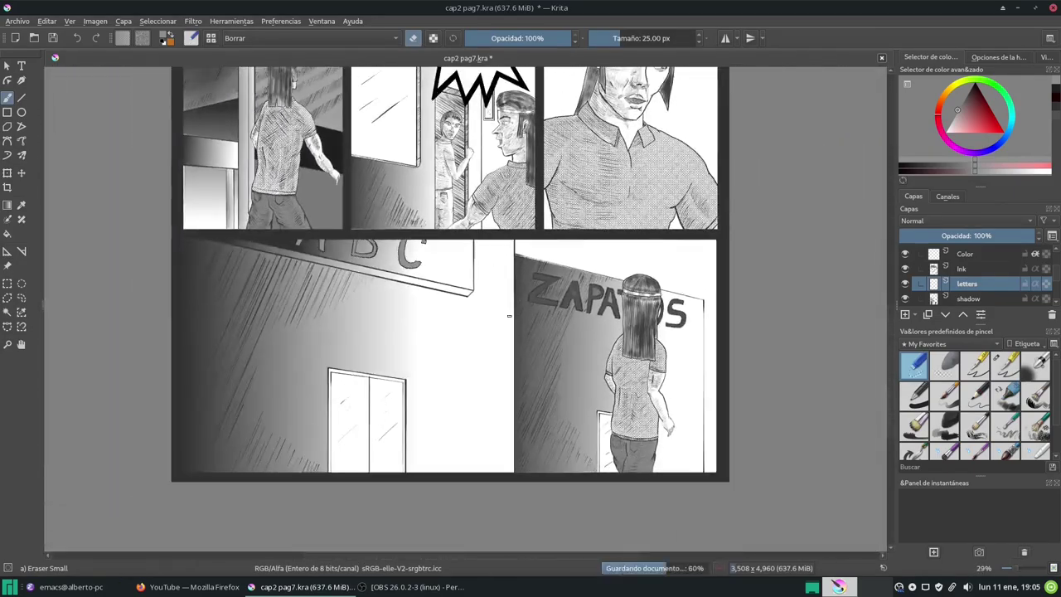
pyautogui.scroll(-2, 506, 350)
pyautogui.scroll(1, 506, 350)
pyautogui.hotkey('ctrl', 's')
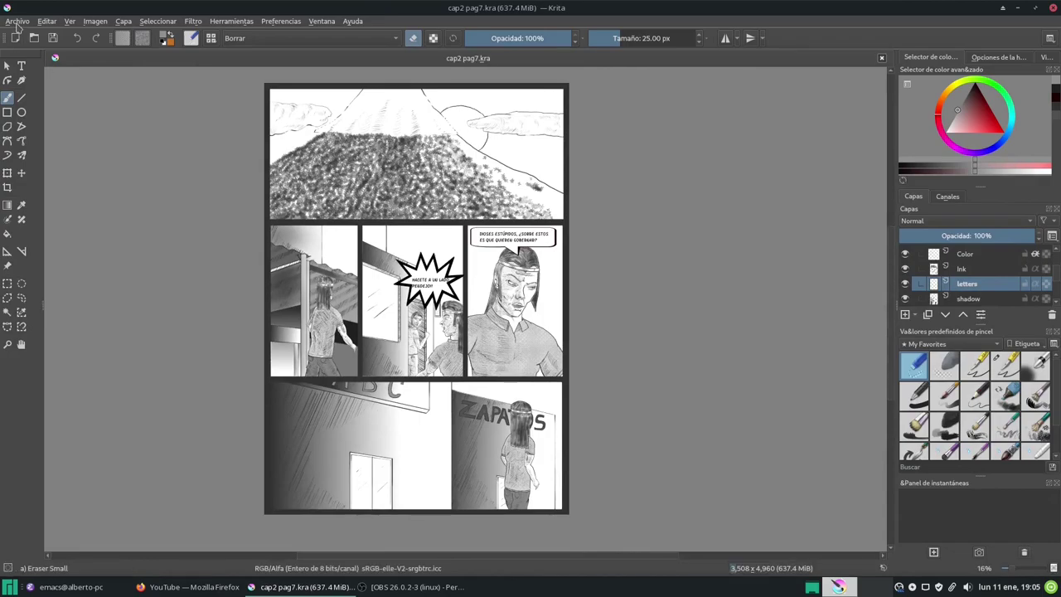
# Export the page via Archivo > Exportar as JPEG 'cap2 pag7.jpg' at 80% quality.
pyautogui.click(17, 21)
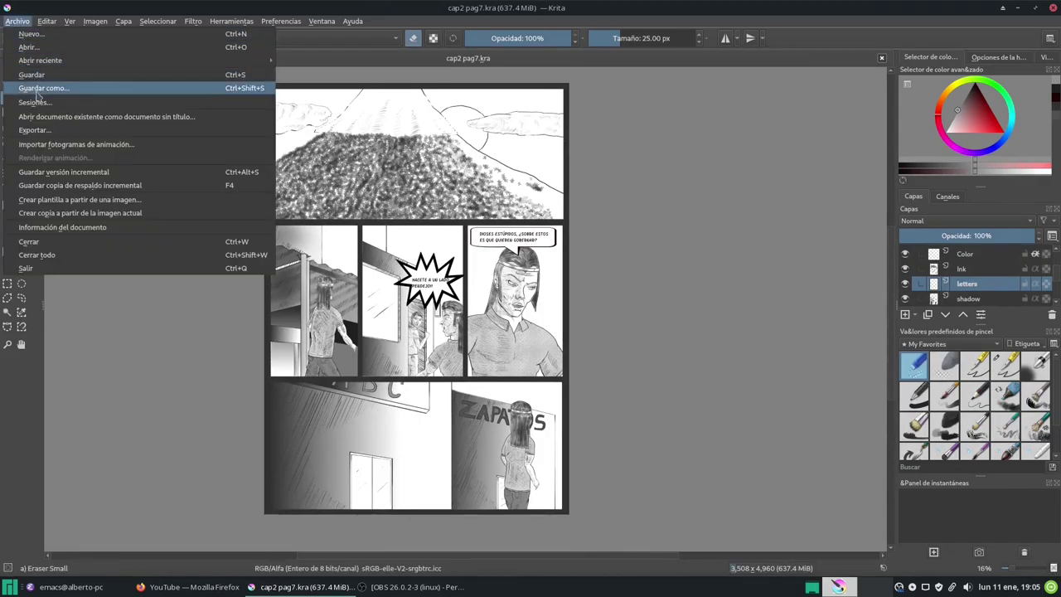
pyautogui.click(57, 134)
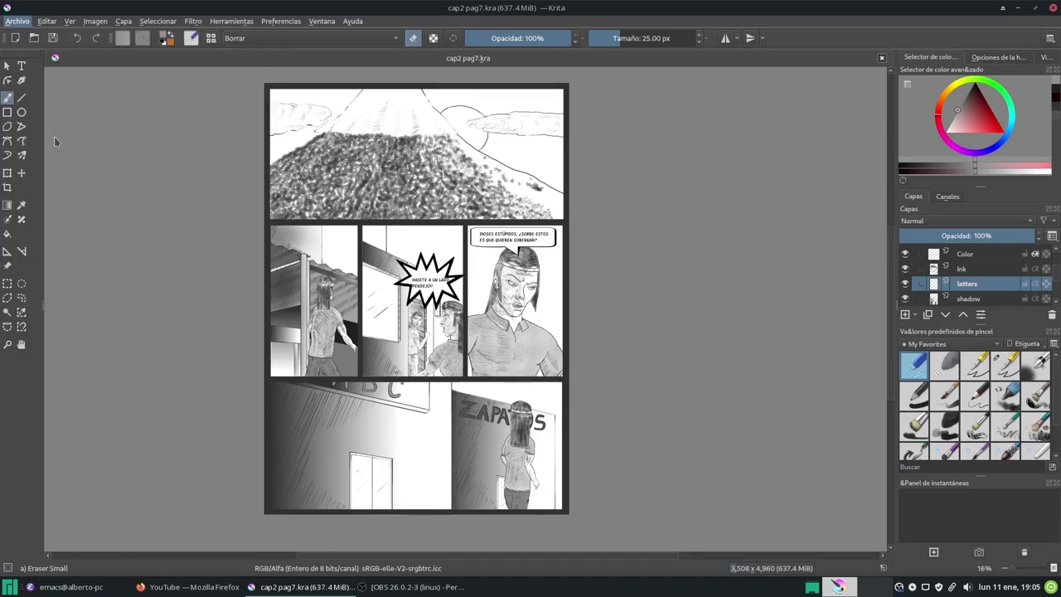
pyautogui.click(497, 380)
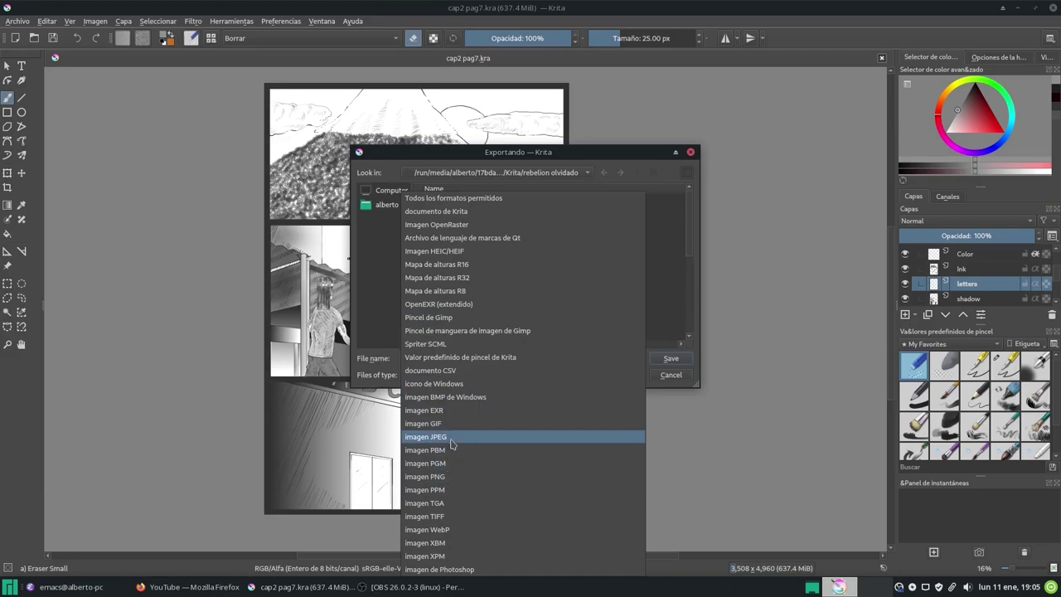
pyautogui.click(454, 440)
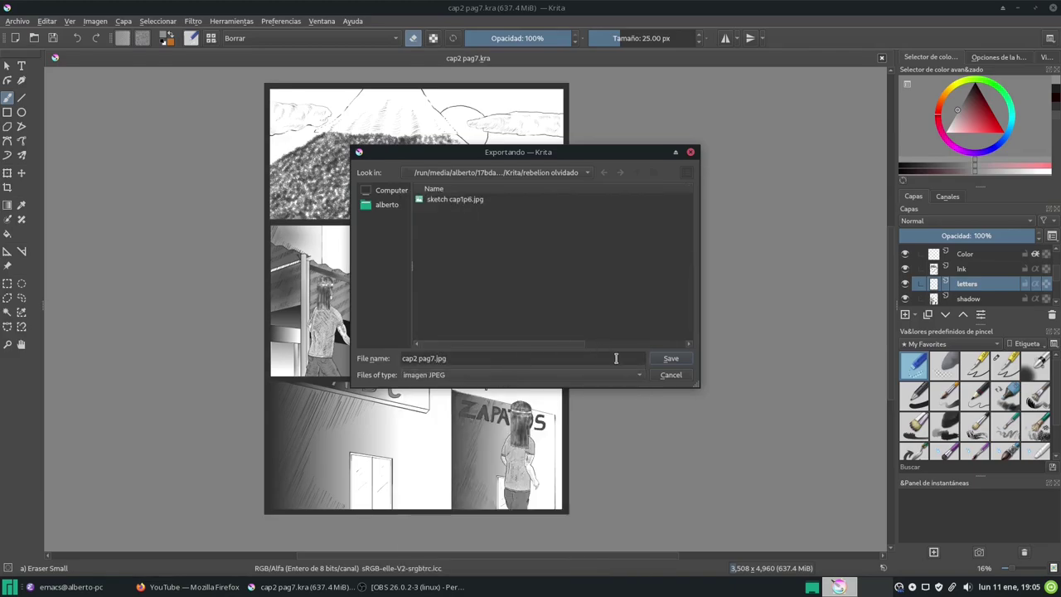
pyautogui.click(669, 360)
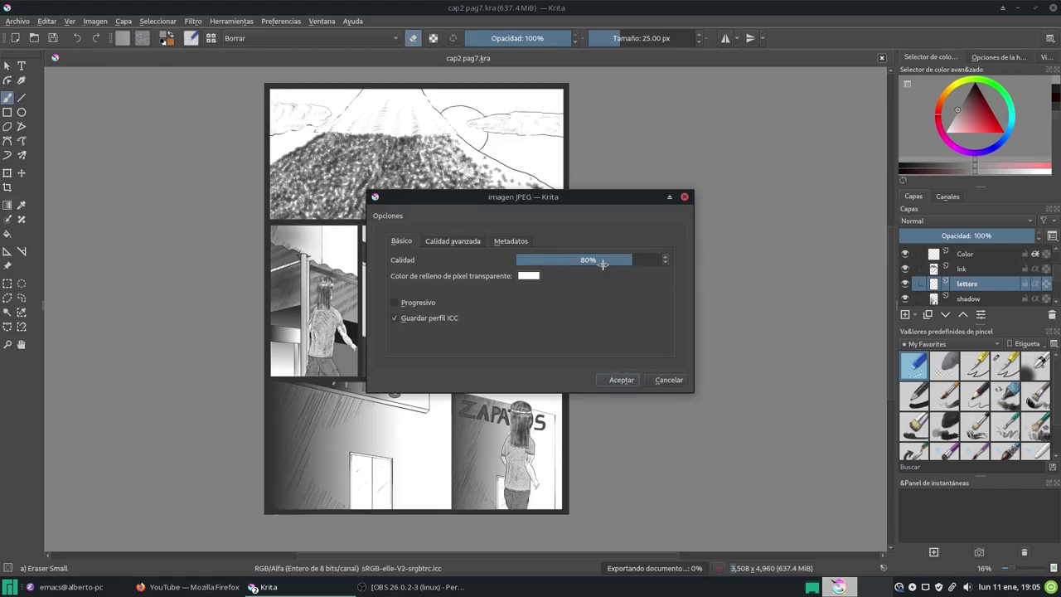
pyautogui.click(620, 384)
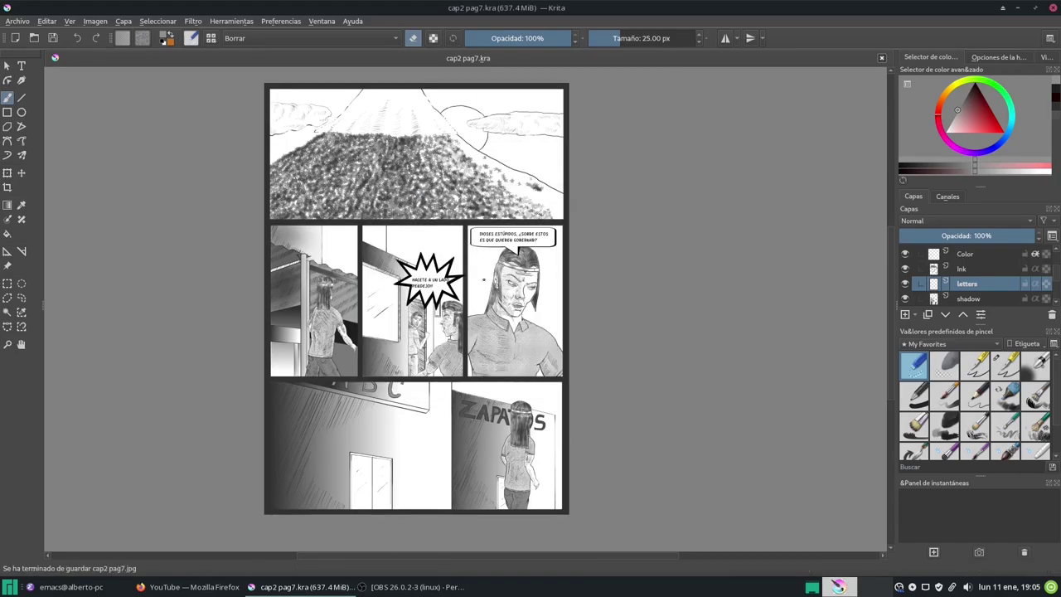
pyautogui.moveTo(481, 293); pyautogui.dragTo(488, 285)
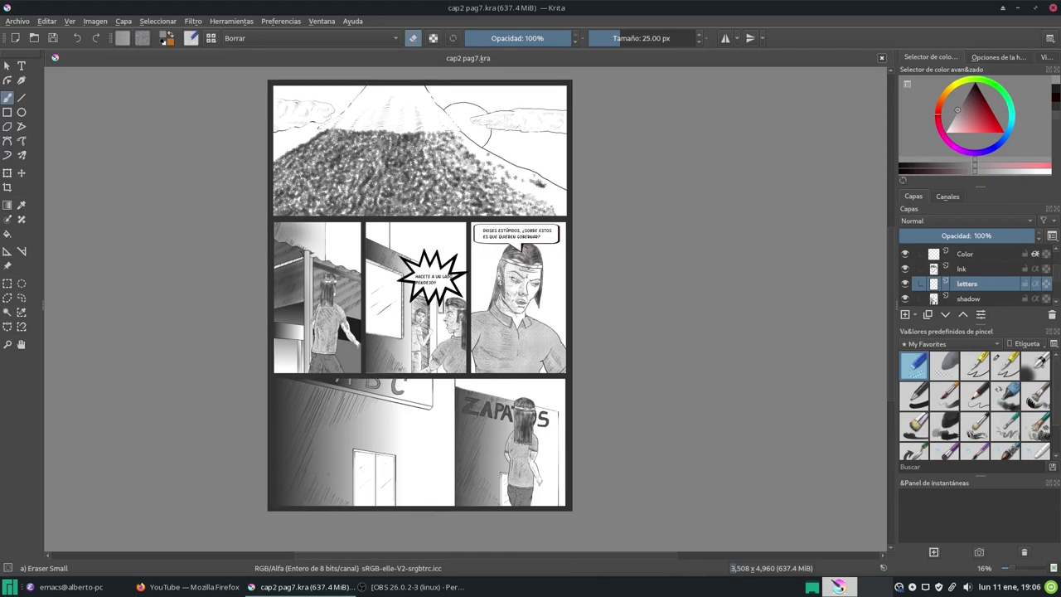
pyautogui.click(418, 587)
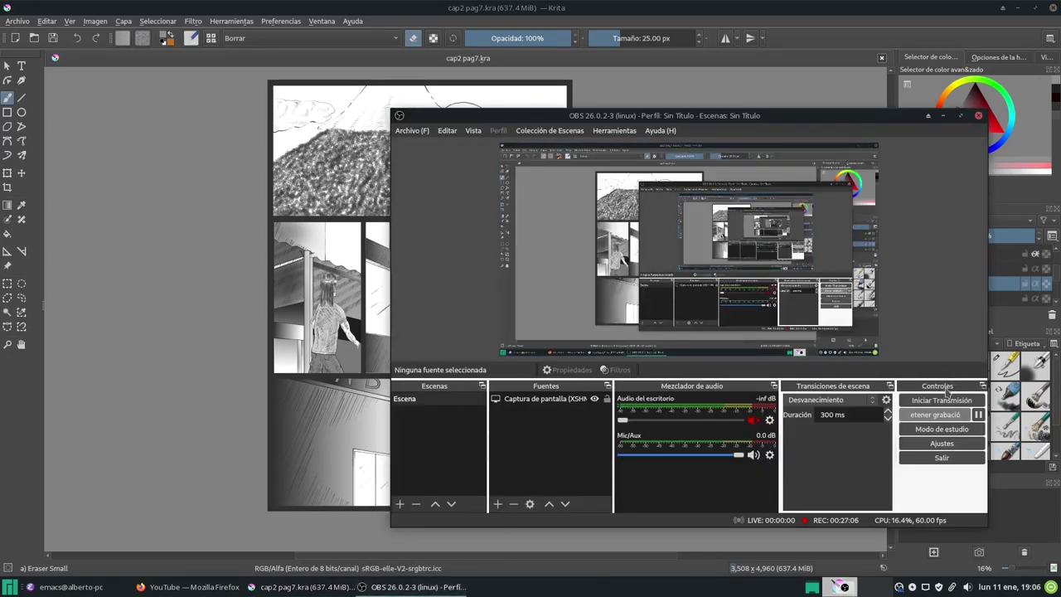